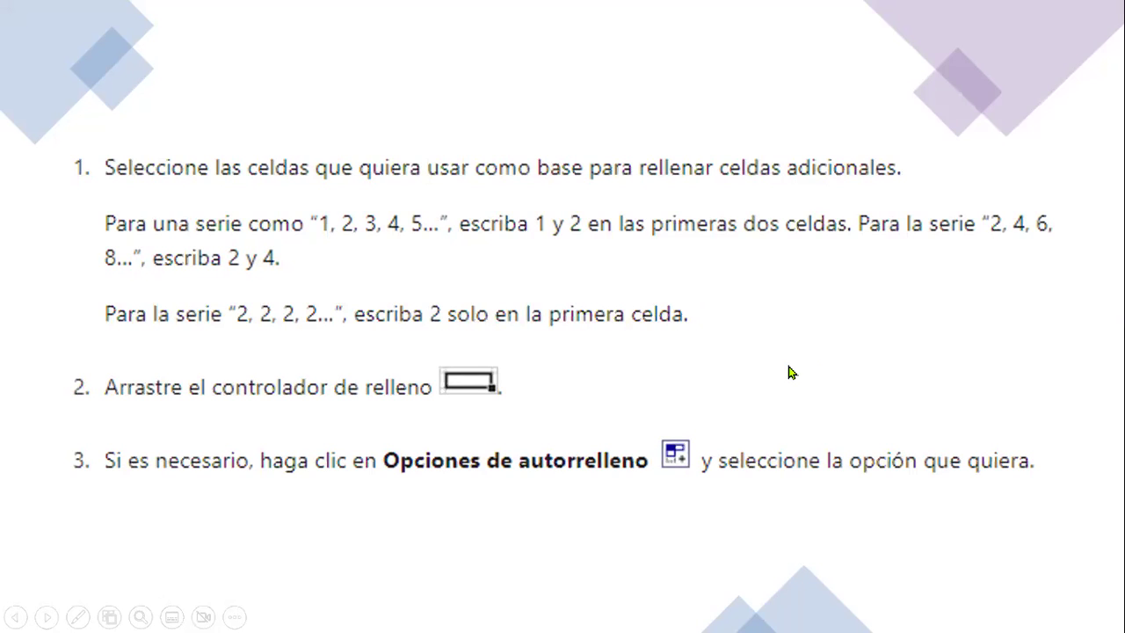
Advance the slideshow from the fill-handle steps slide to the EJEMPLOS slide
click(779, 301)
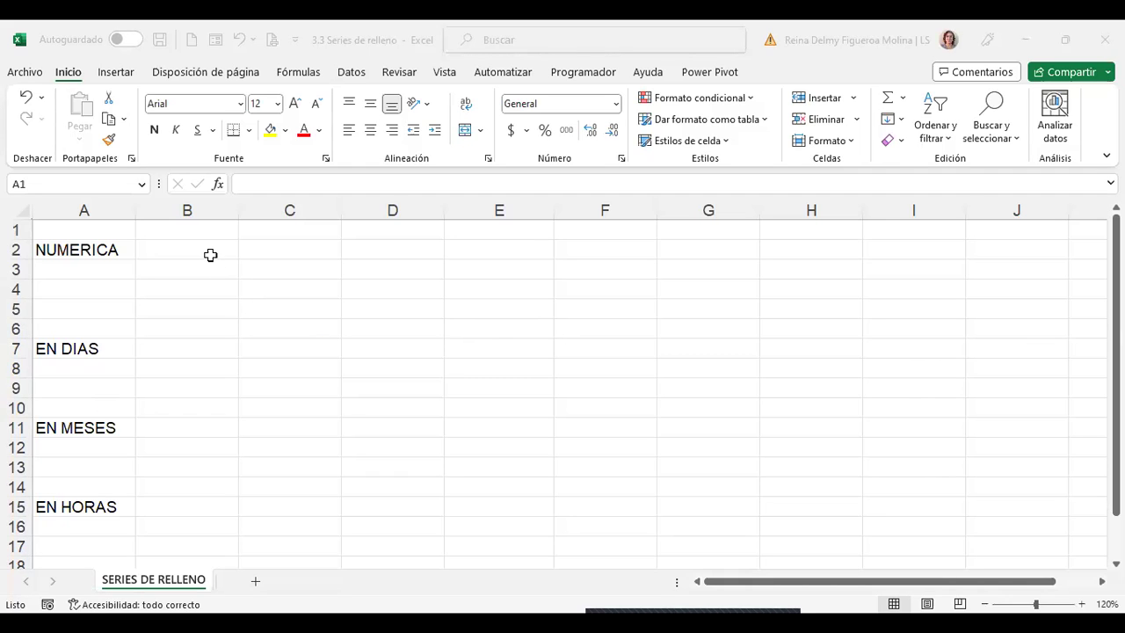
In the SERIES DE RELLENO sheet, highlight the NUMERICA and EN DIAS areas, then select B2
click(211, 255)
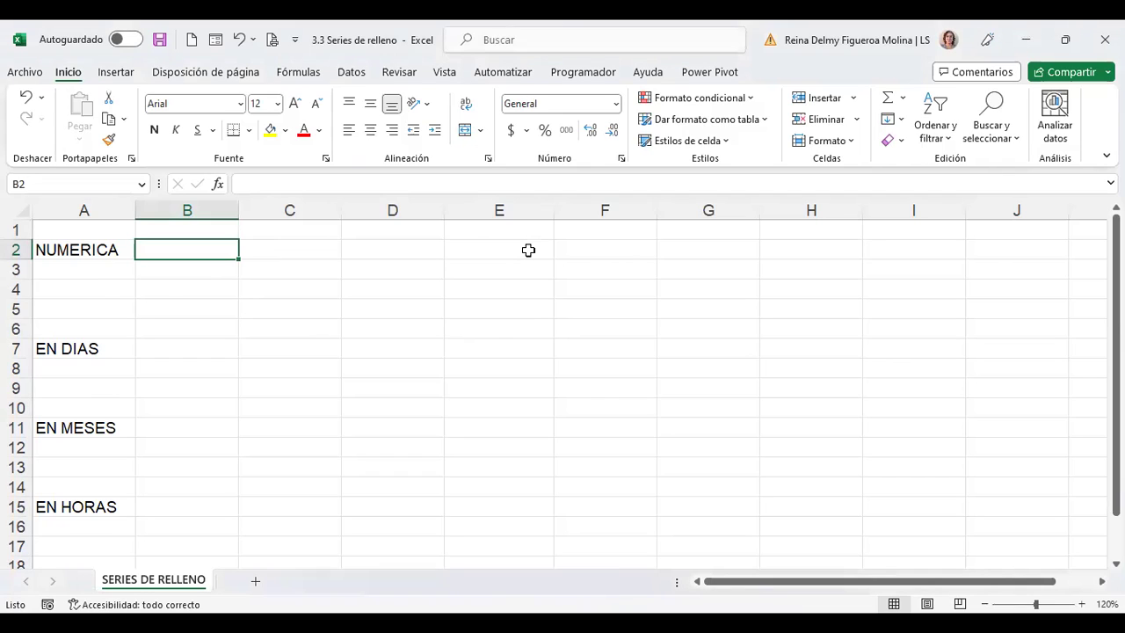
drag(88, 253, 572, 326)
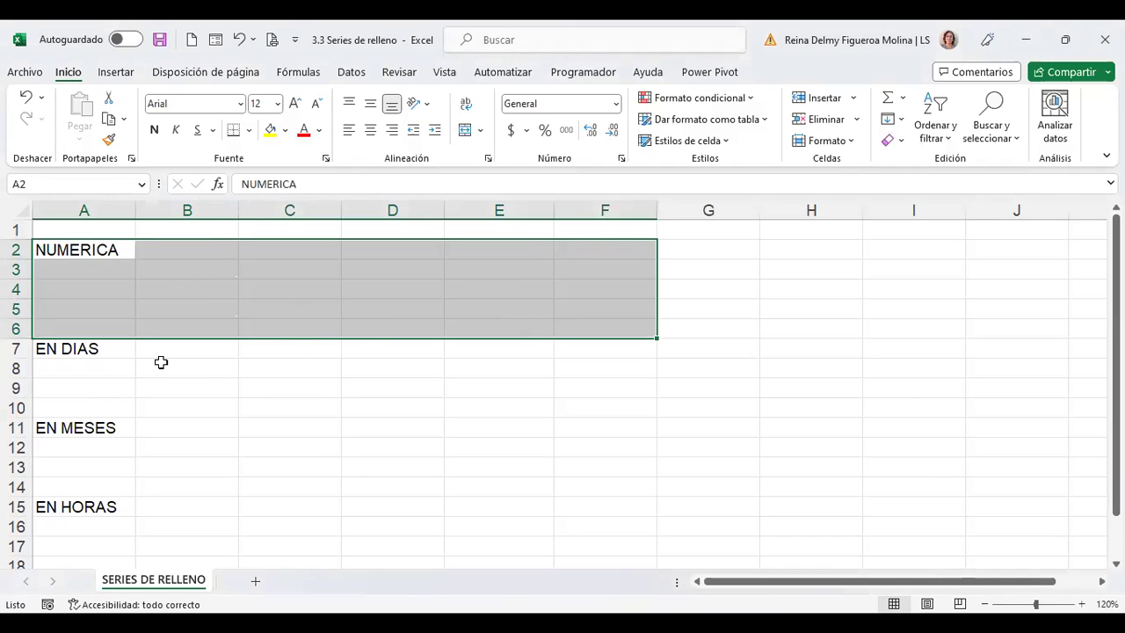
click(108, 349)
drag(184, 344, 352, 363)
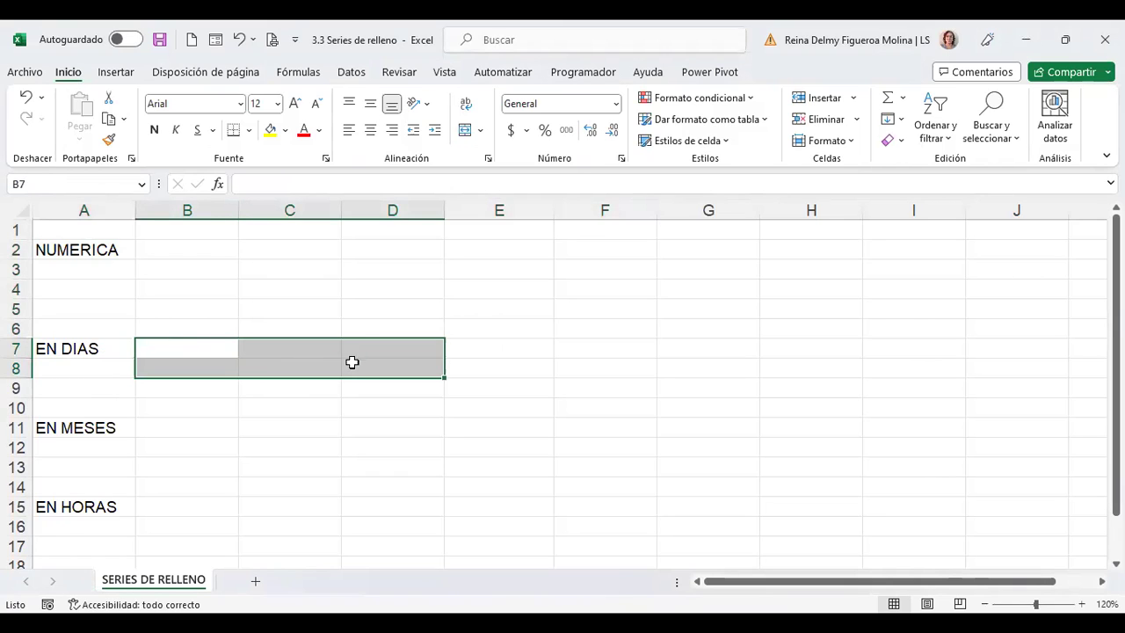
click(176, 429)
click(189, 506)
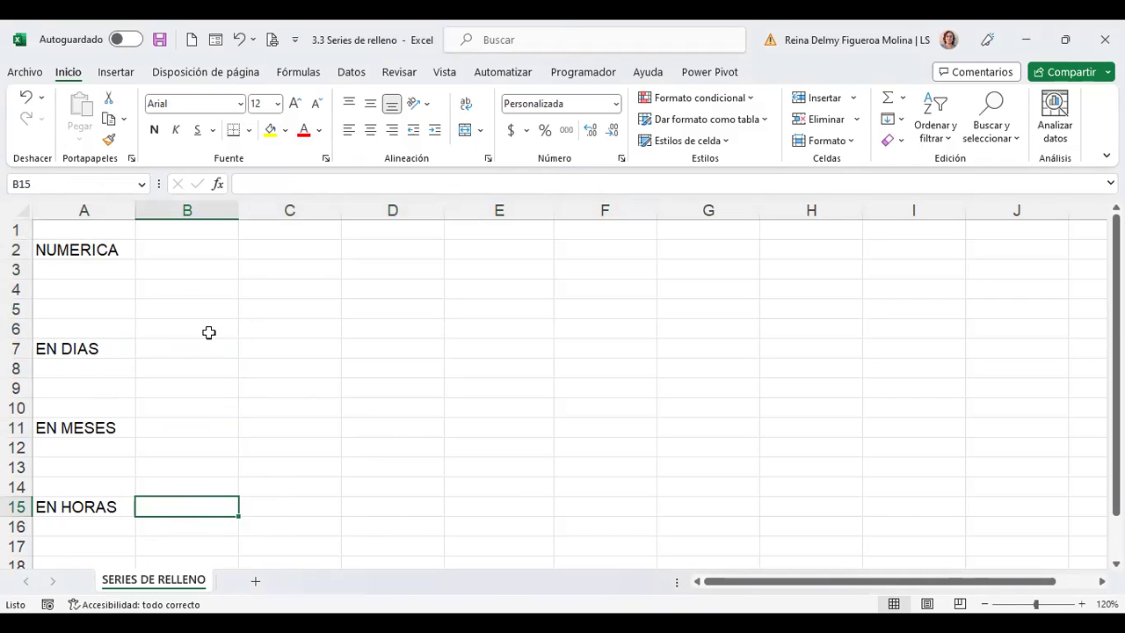
click(189, 251)
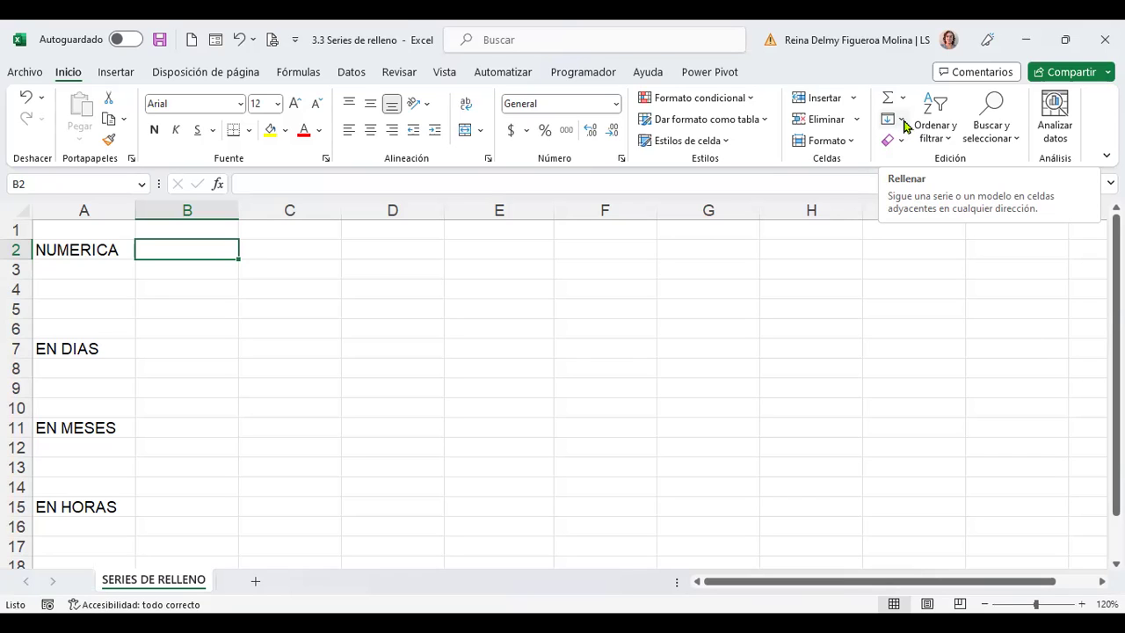
Open the Series dialog from Rellenar in the Edición group with B2 selected
click(901, 126)
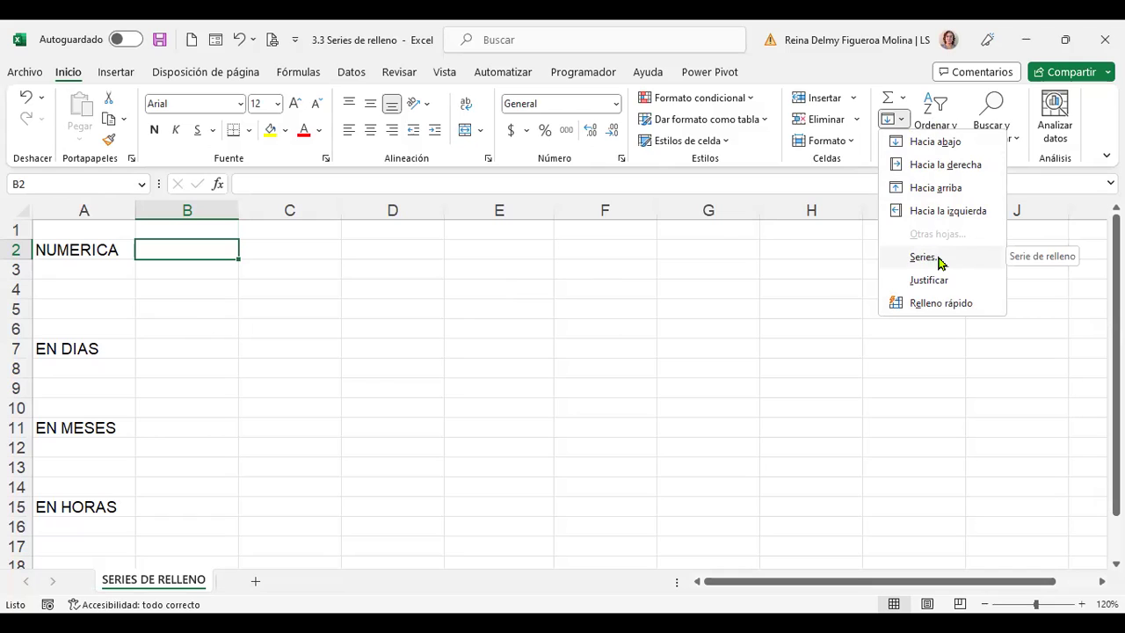
click(937, 260)
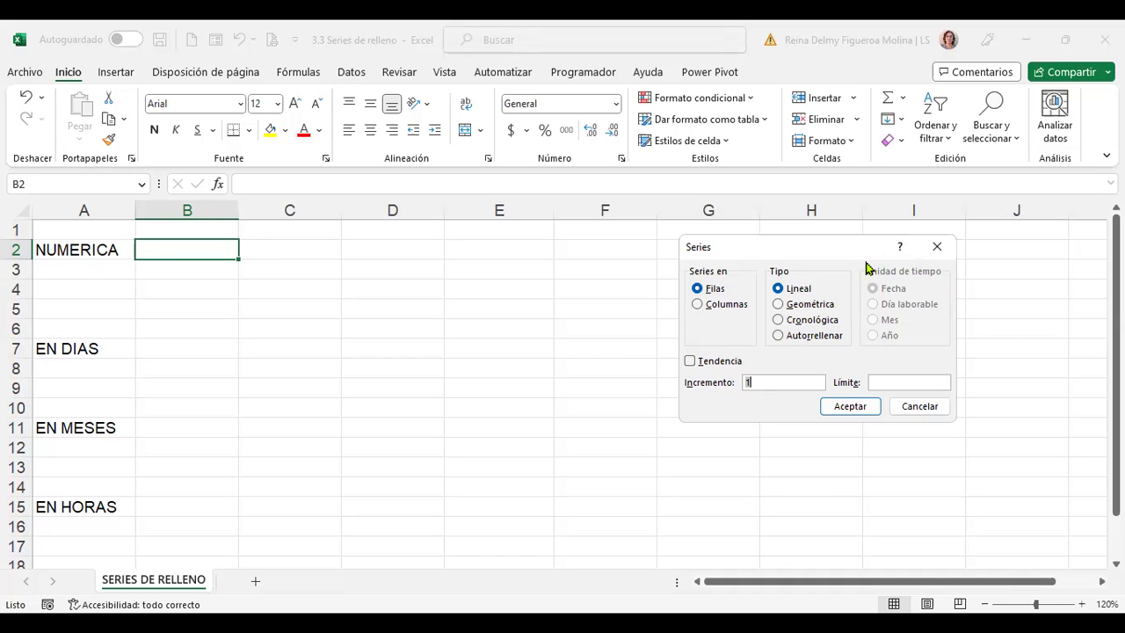
Try Cronológica, then set the series type back to Lineal and tick Tendencia
click(779, 322)
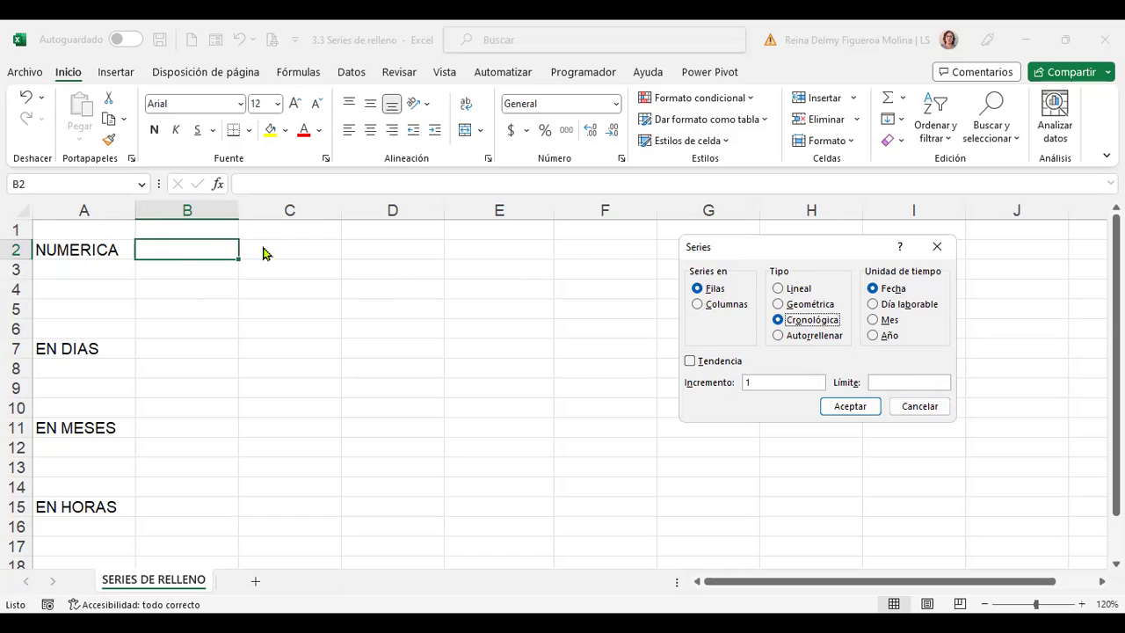
click(780, 290)
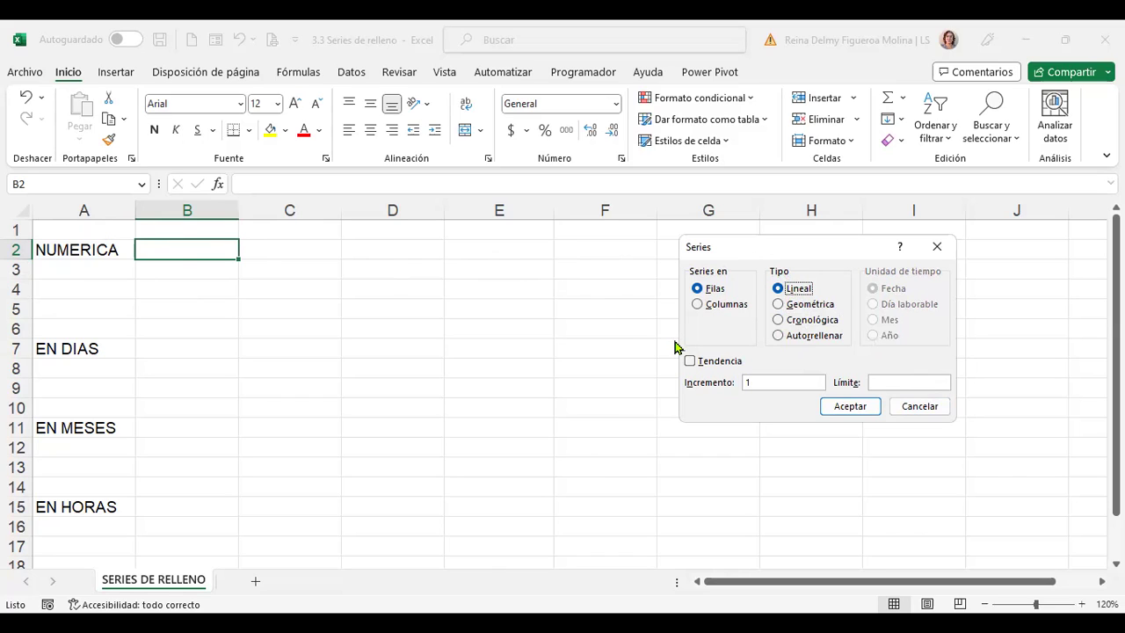
click(690, 361)
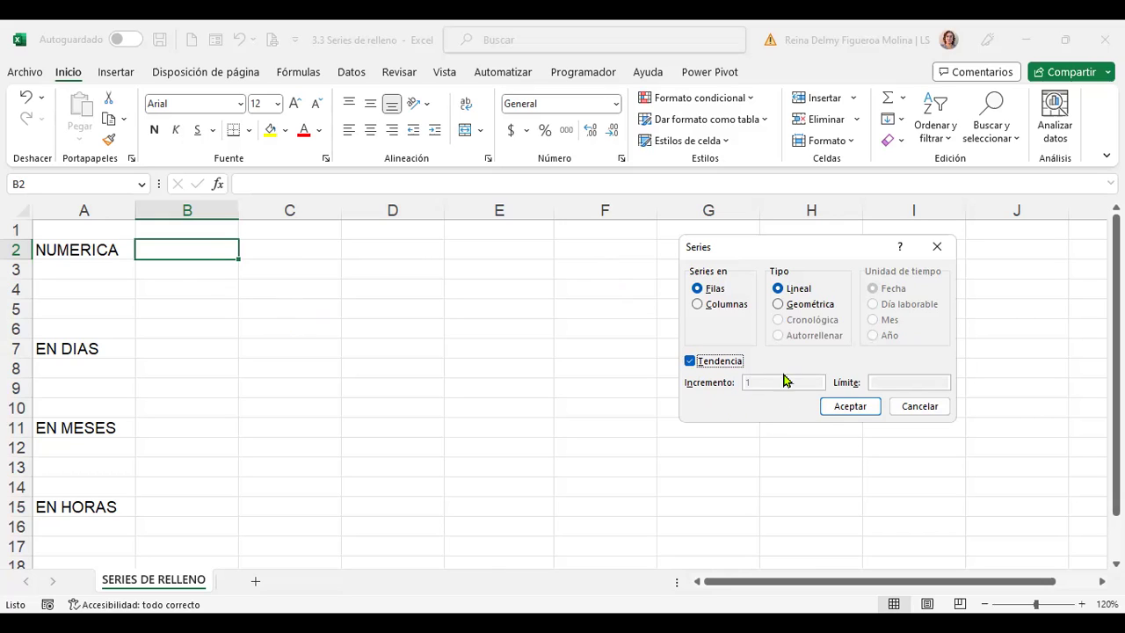
Untick Tendencia, set the Límite to 10, and confirm the Series dialog
click(690, 361)
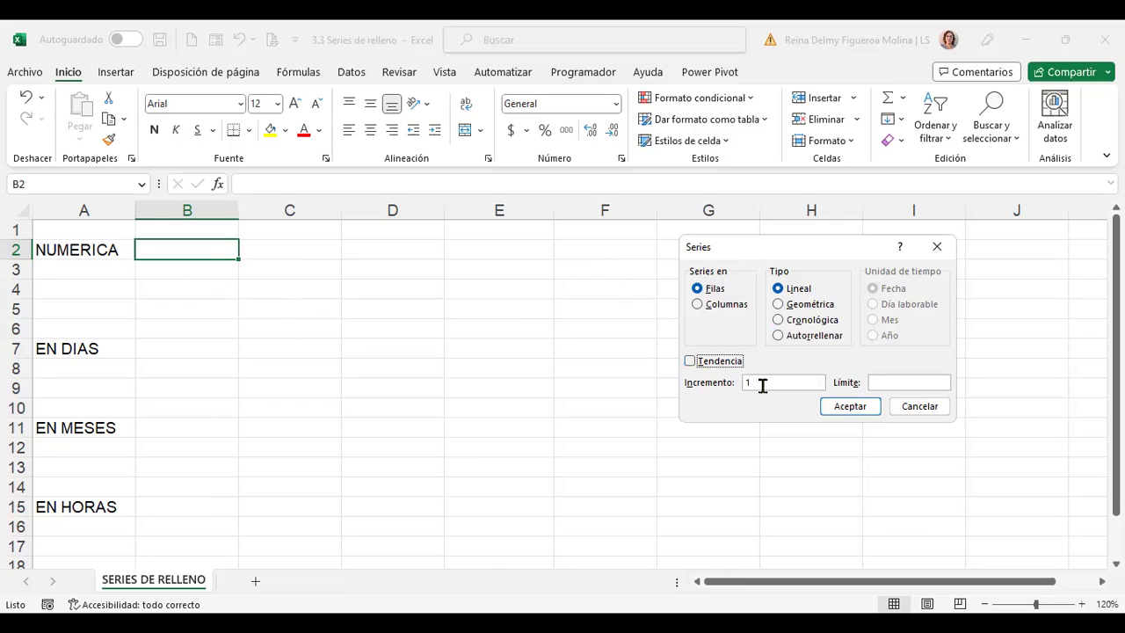
click(890, 381)
click(868, 409)
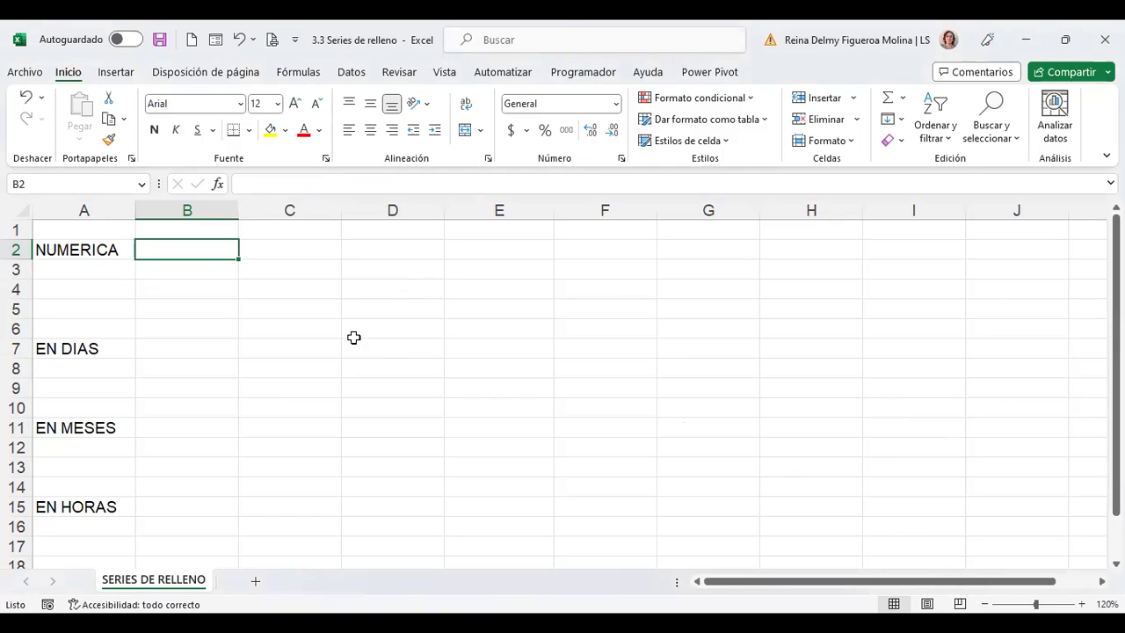
Enter 1 in B2 and fill it right into C2
text(1)
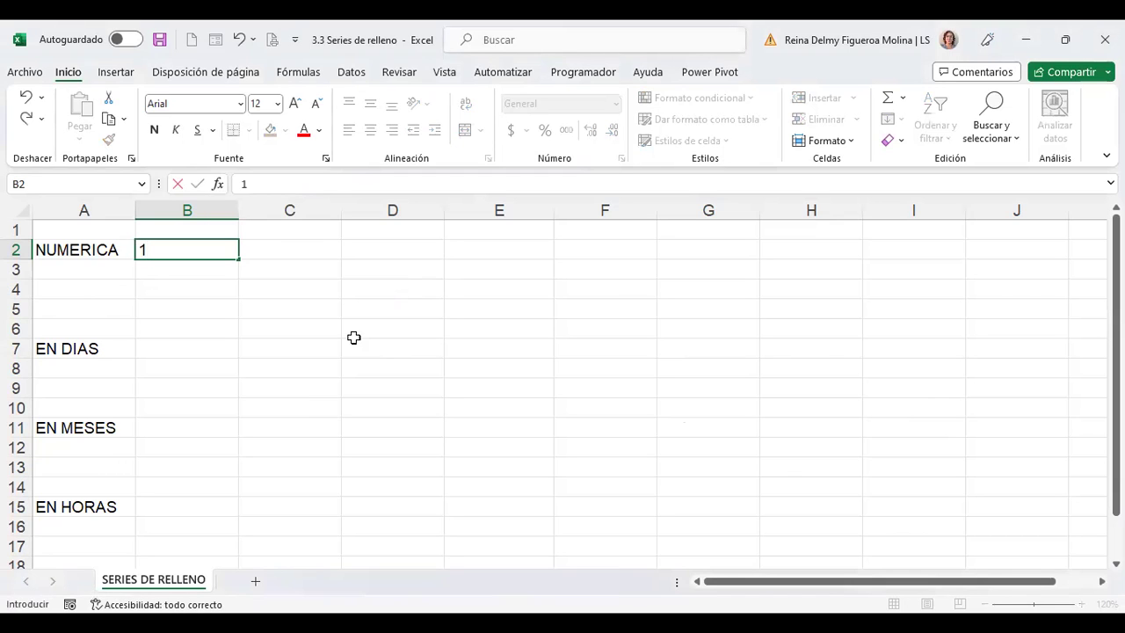
key(Tab)
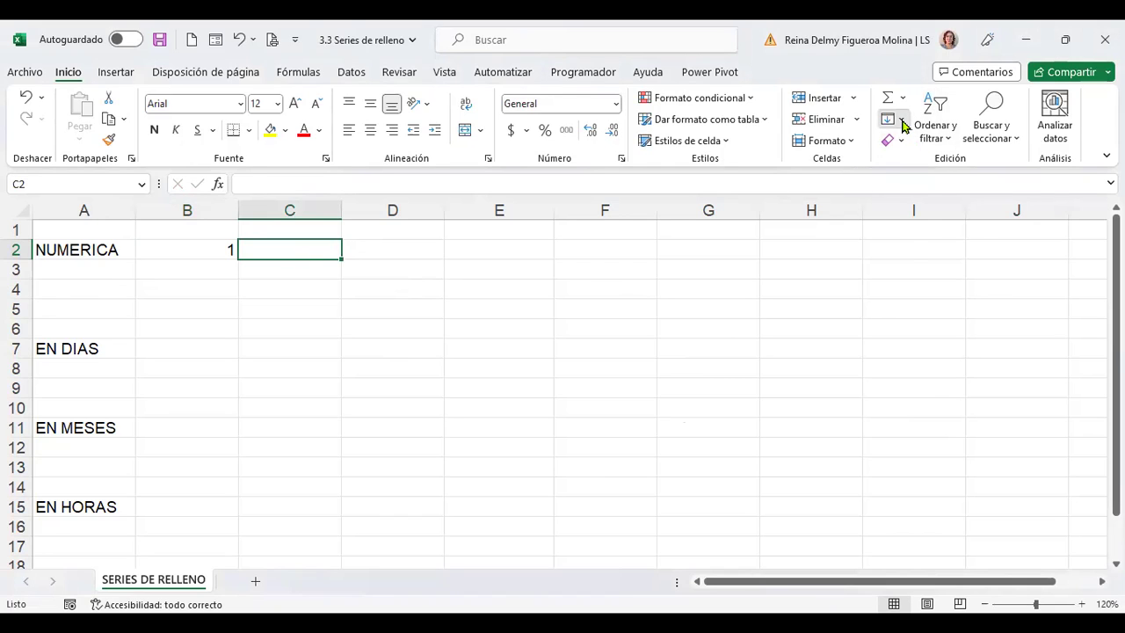
click(901, 120)
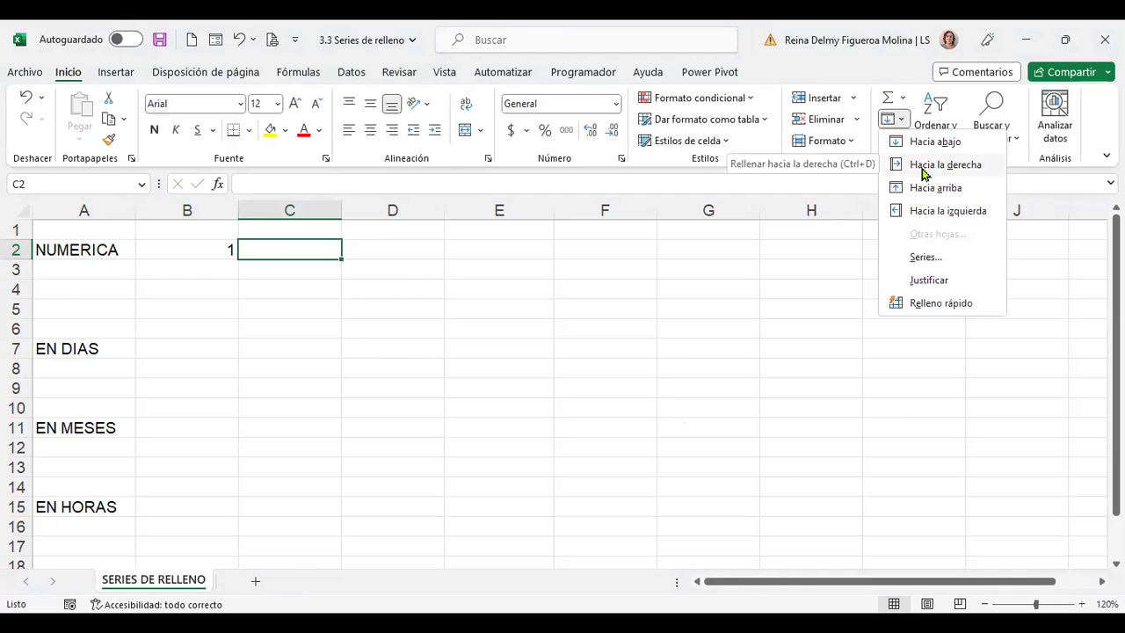
click(922, 174)
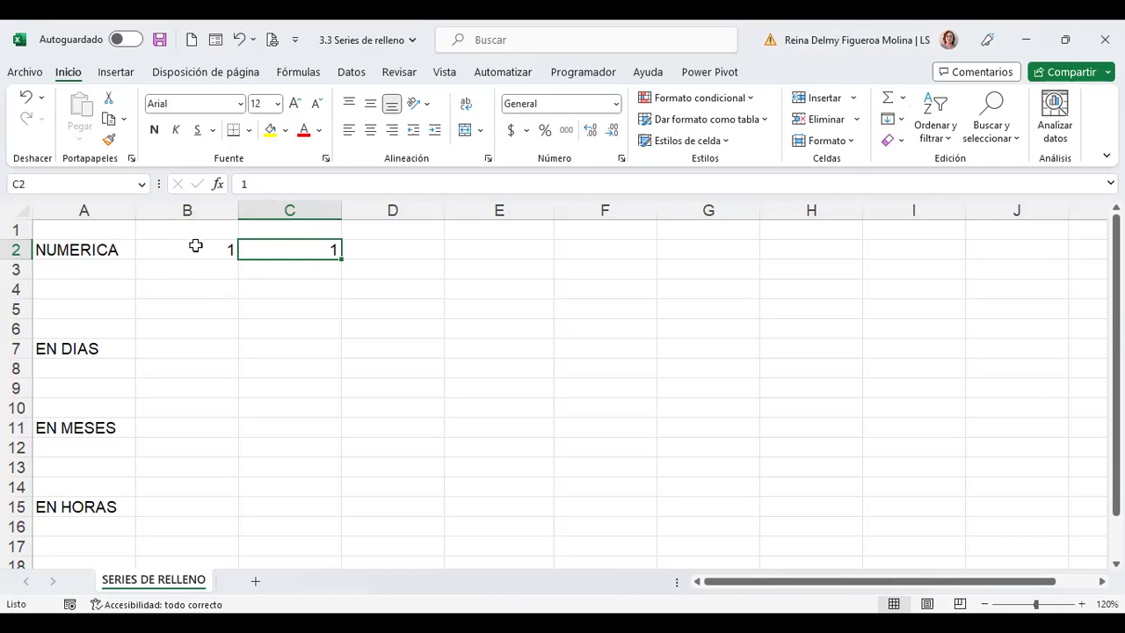
Fill row 2 from B2 as a linear series with increment 1 up to 10
click(195, 246)
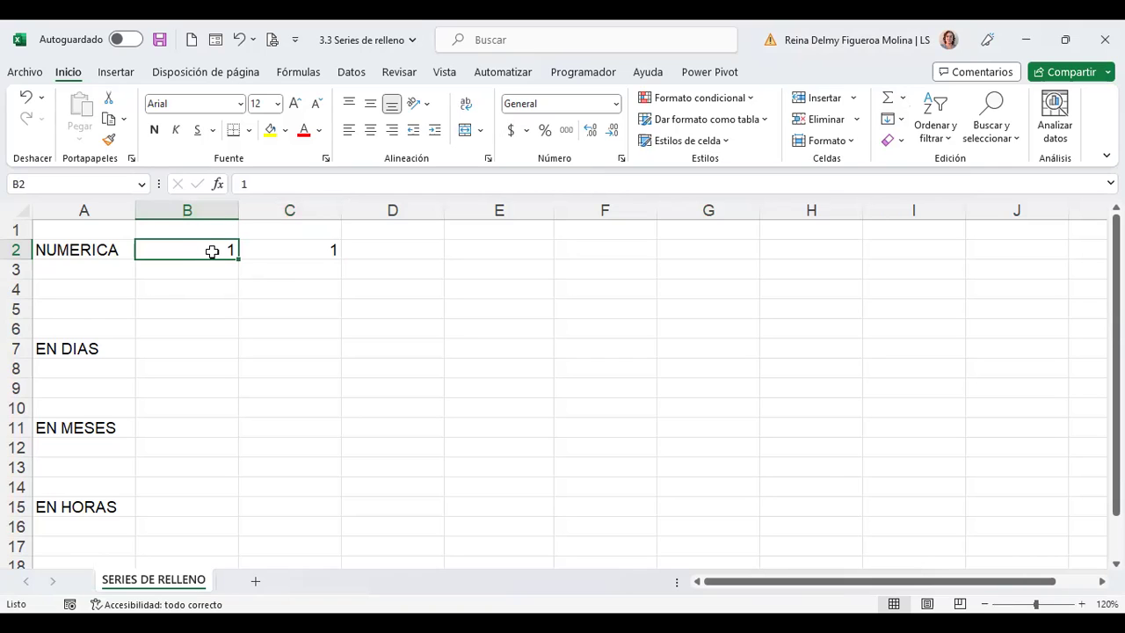
click(903, 121)
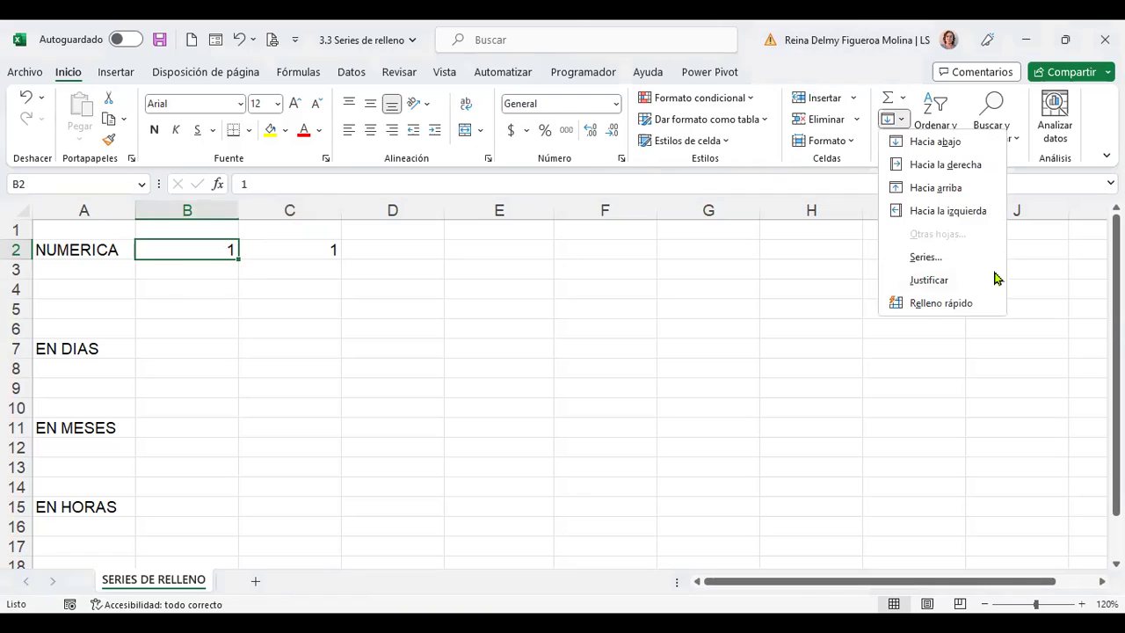
click(944, 262)
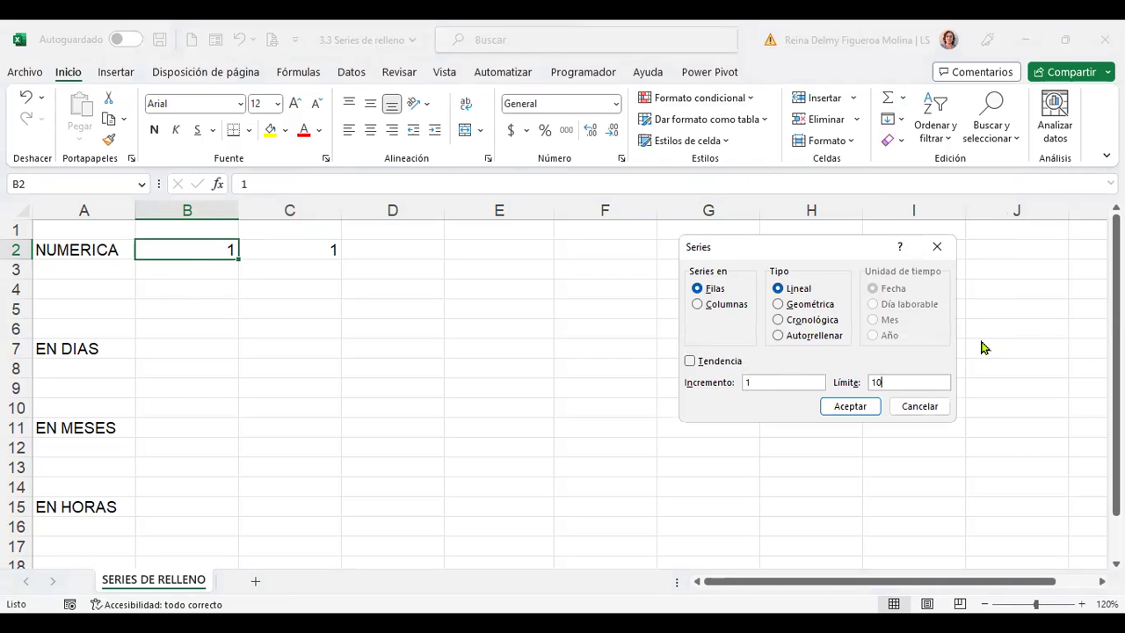
click(864, 406)
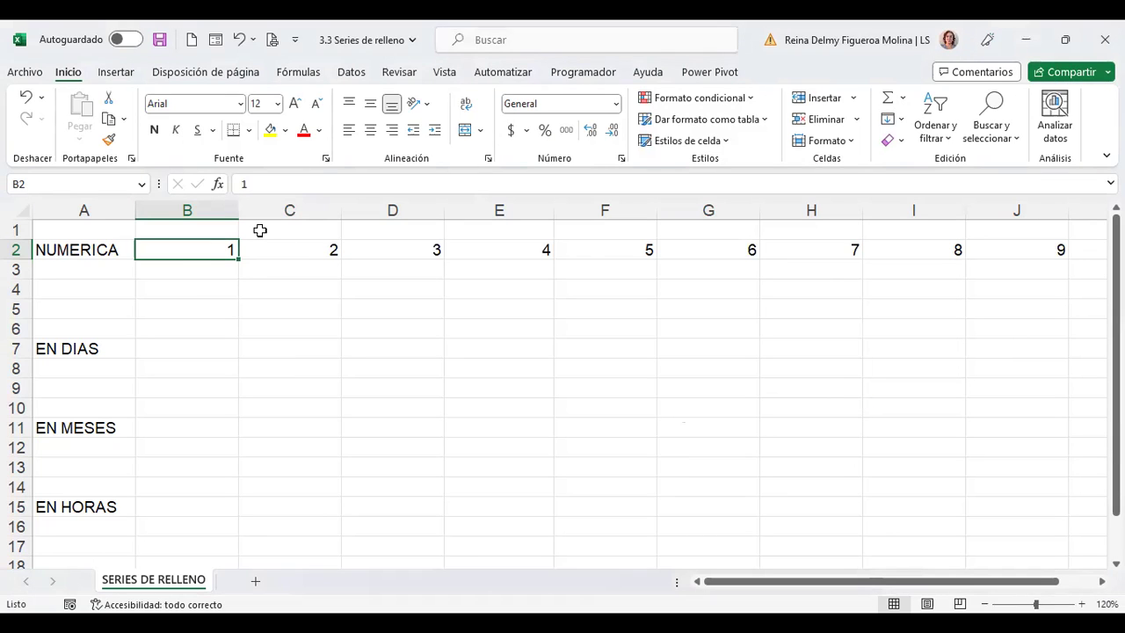
Narrow columns B–M so the full 1–10 series fits, then return to B2
drag(208, 202, 1067, 221)
drag(966, 211, 938, 213)
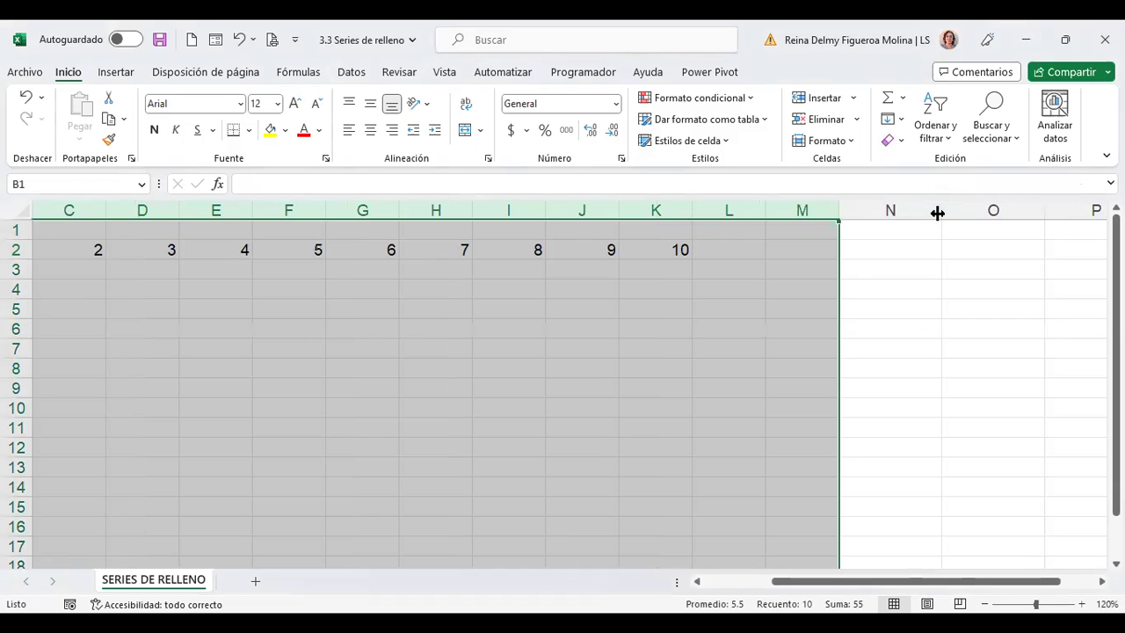
key(ctrl+Home)
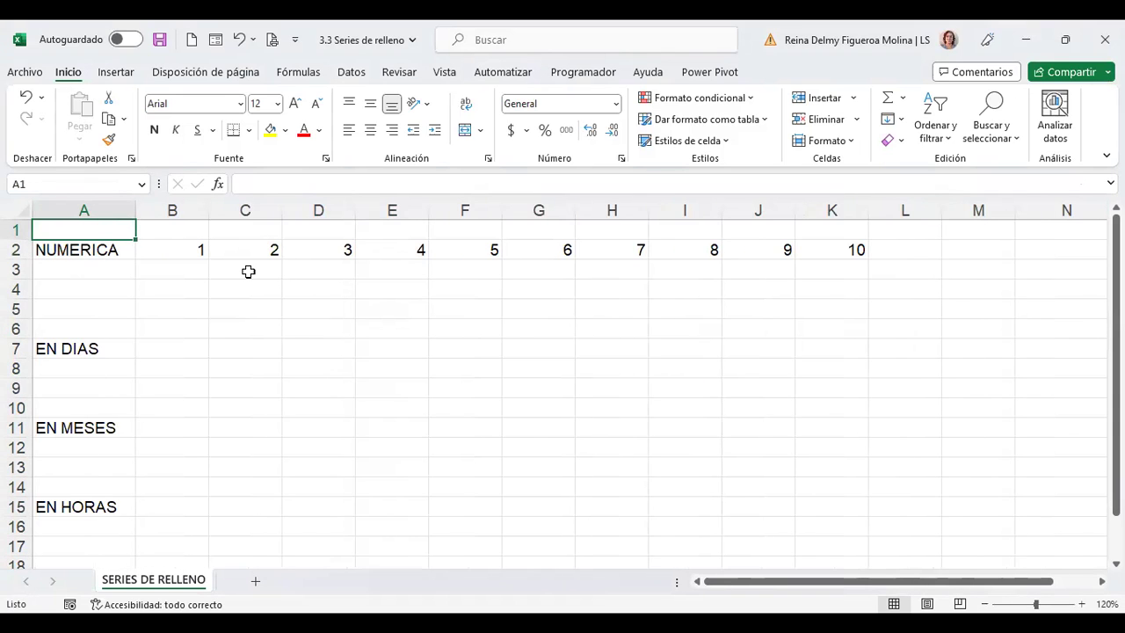
click(166, 245)
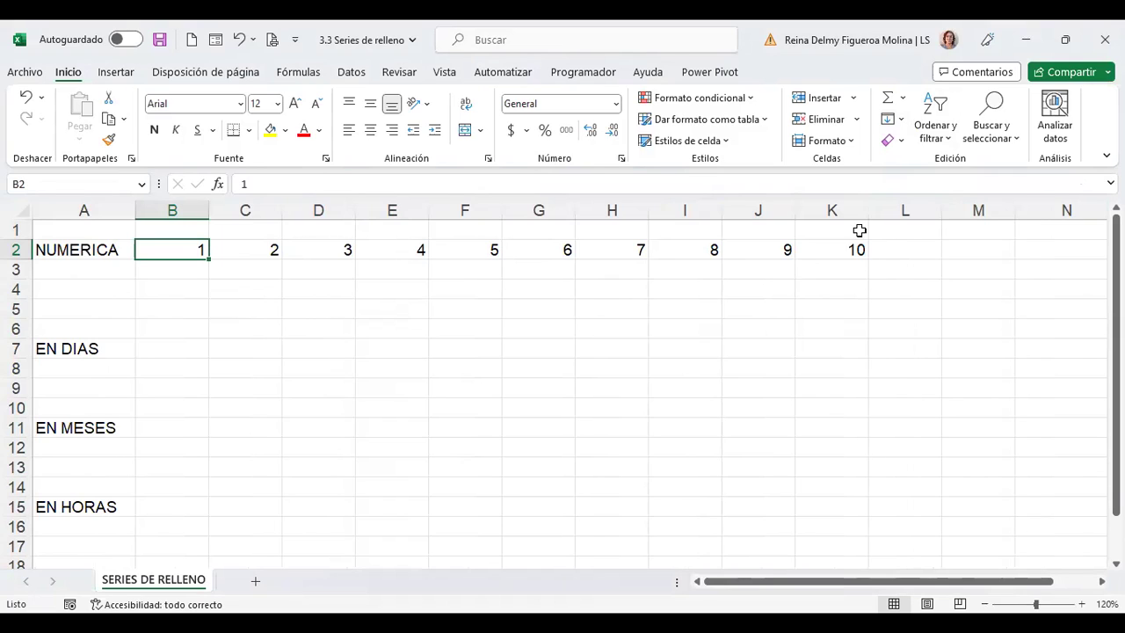
Select B3 and fill the 1 from B2 down into it
click(170, 269)
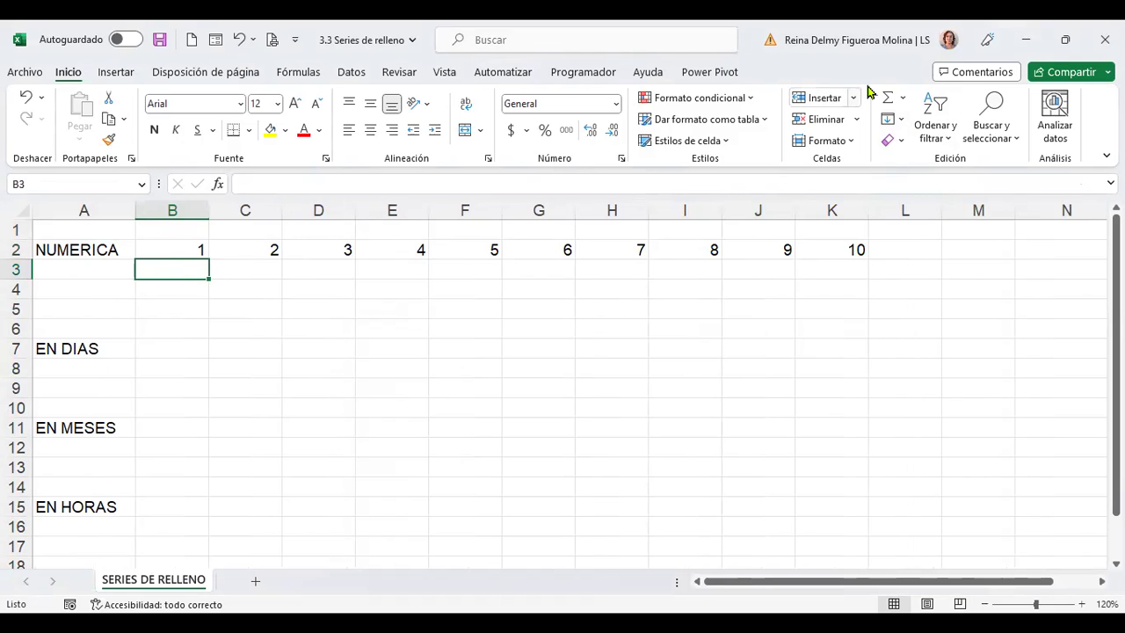
click(901, 120)
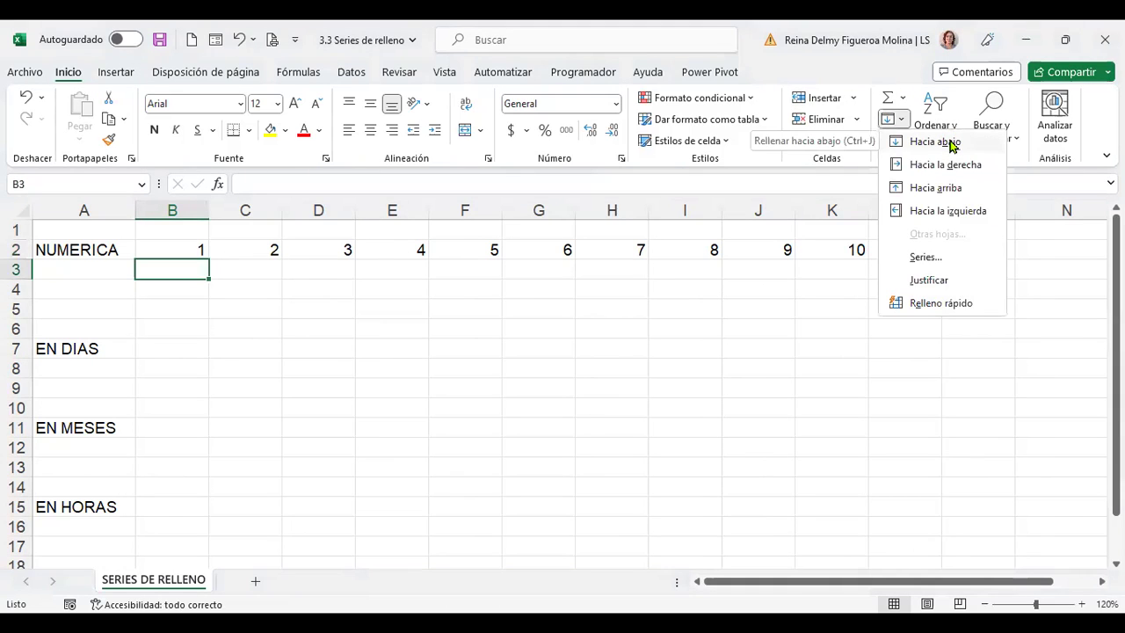
click(949, 143)
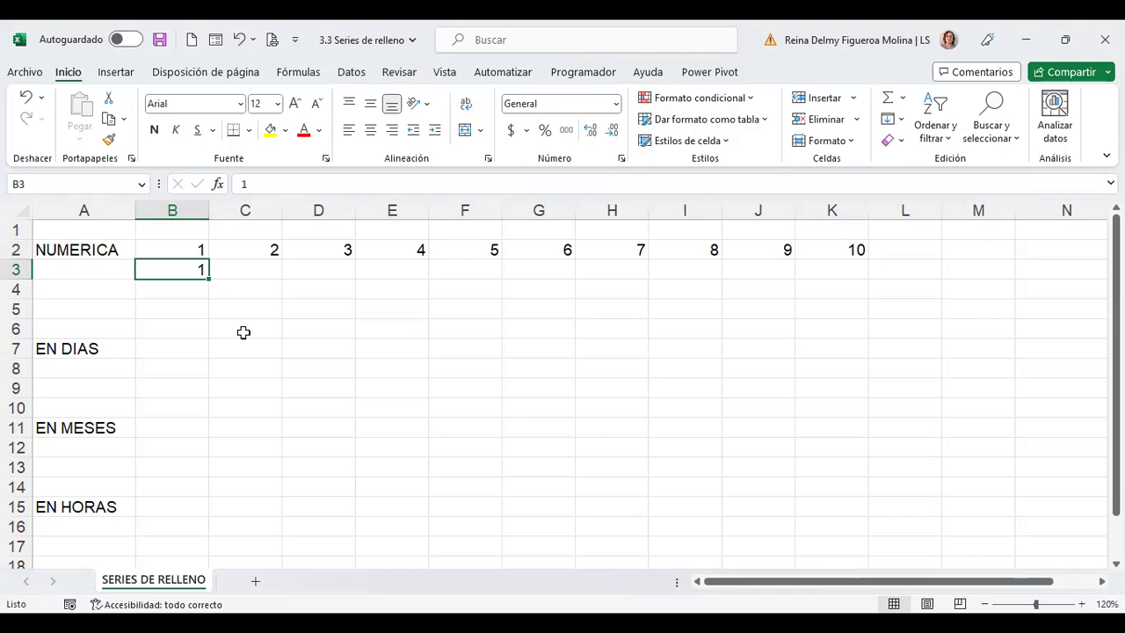
Apply a Tendencia series from B3 in the Series dialog, then reopen the Series settings
click(903, 120)
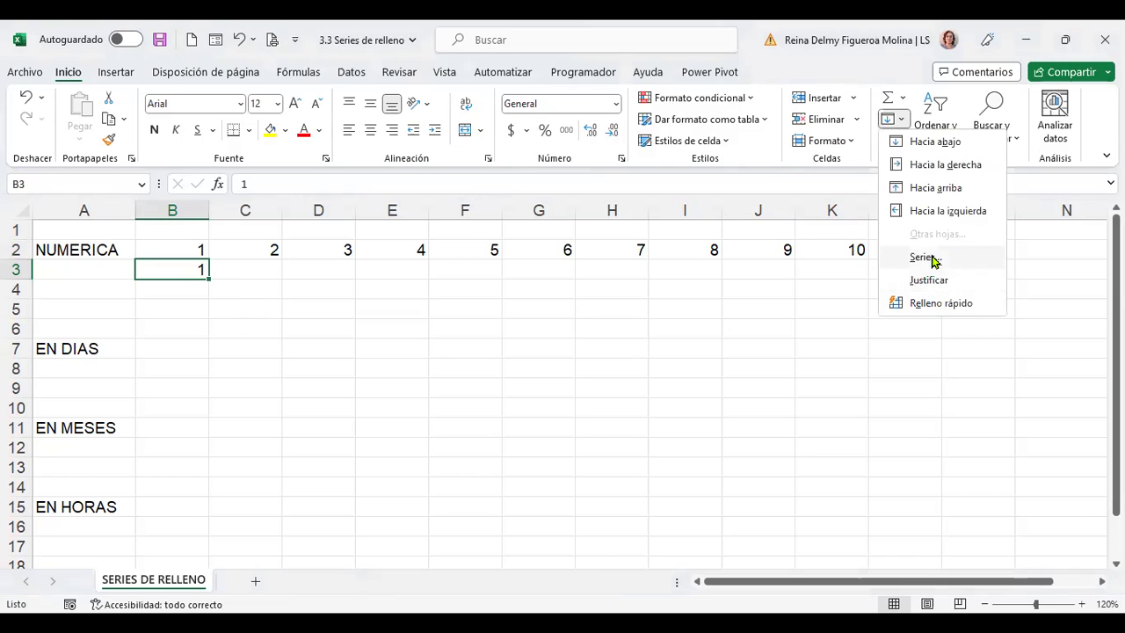
click(933, 258)
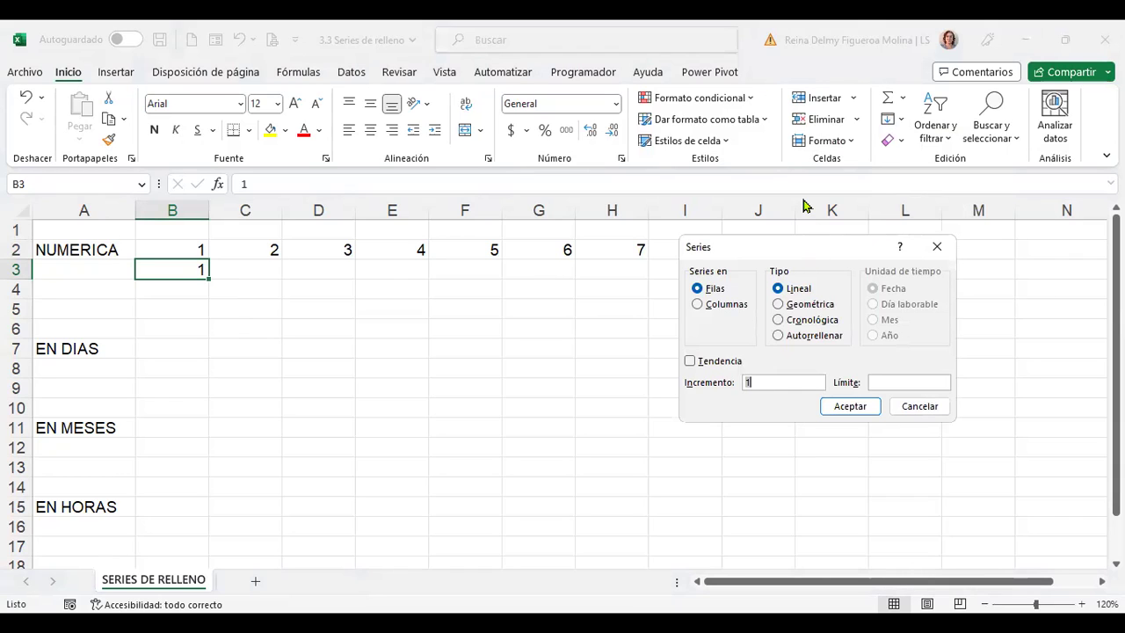
click(726, 366)
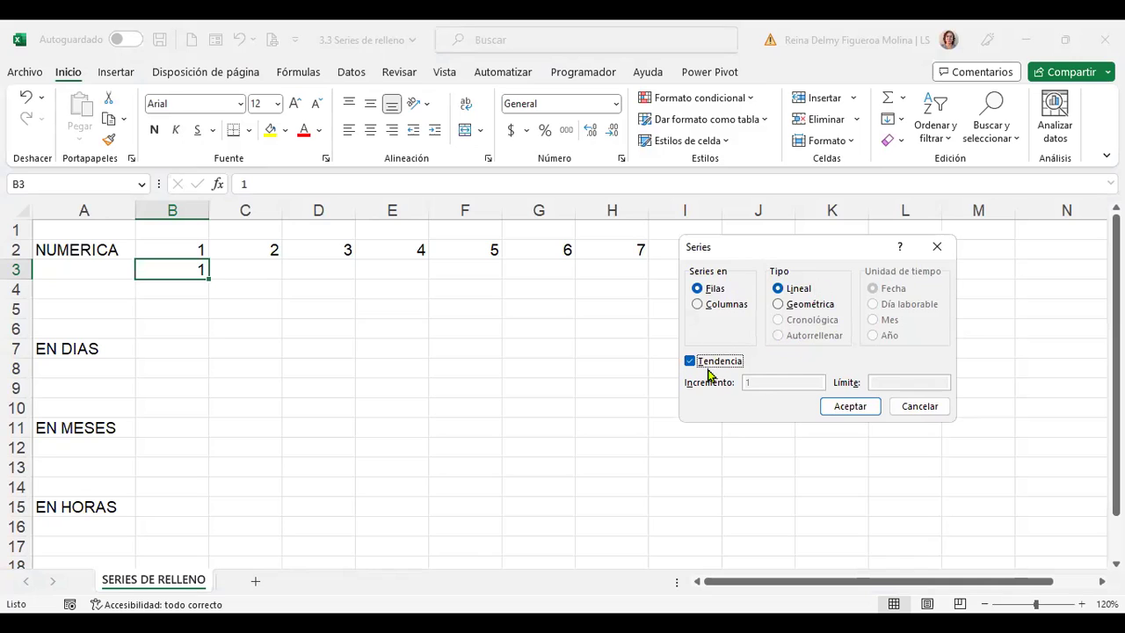
click(849, 406)
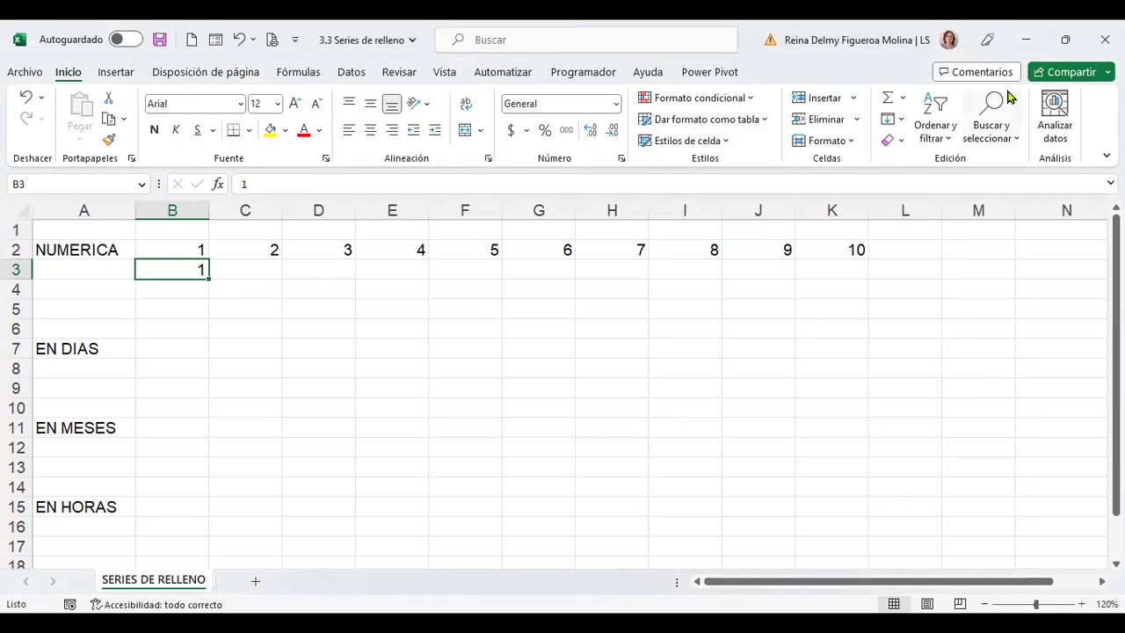
click(900, 121)
click(925, 260)
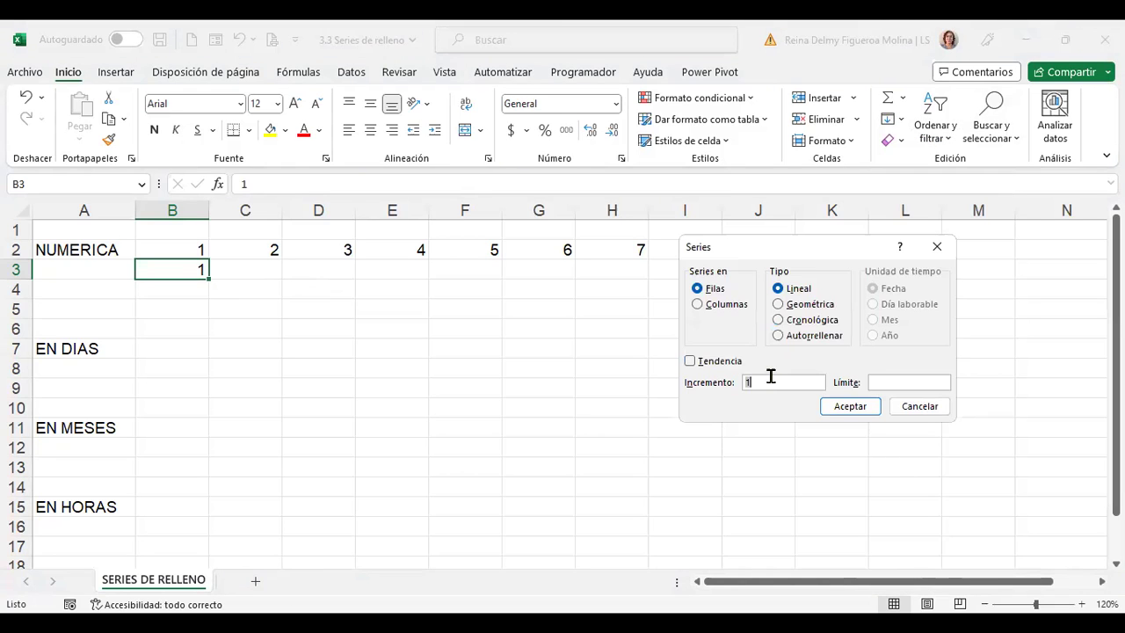
Set increment 2 with a stop limit, filling B3:F3 with 1, 3, 5, 7, 9
click(888, 382)
click(862, 411)
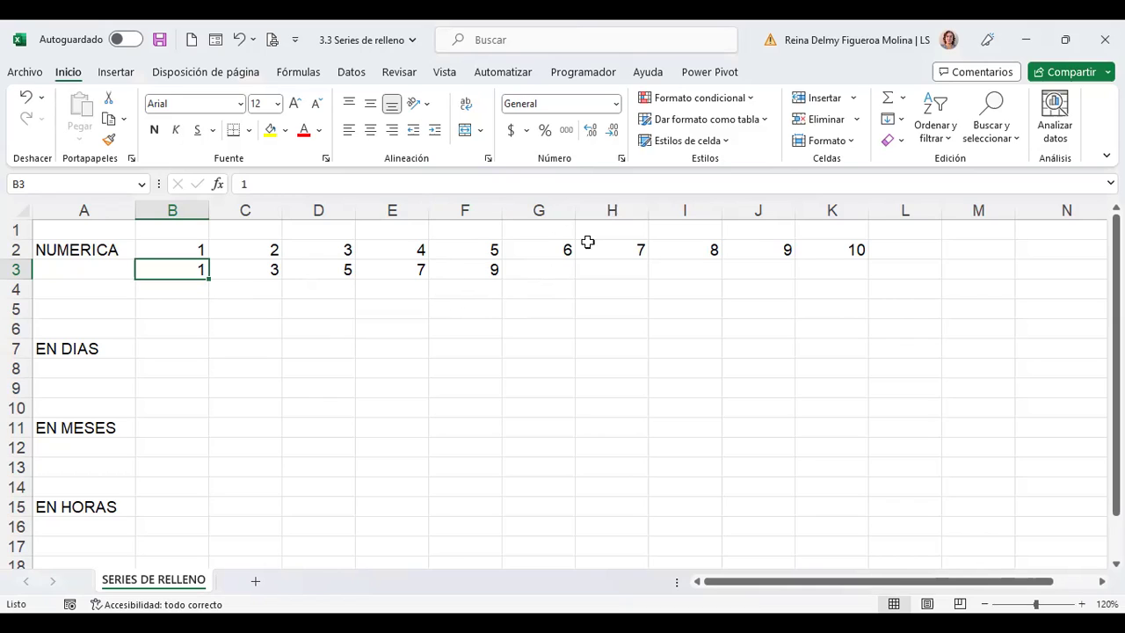
Enter 1 in B4 and fill row 4 as a series with step 5 and limit 20: 1, 6, 11, 16
click(185, 288)
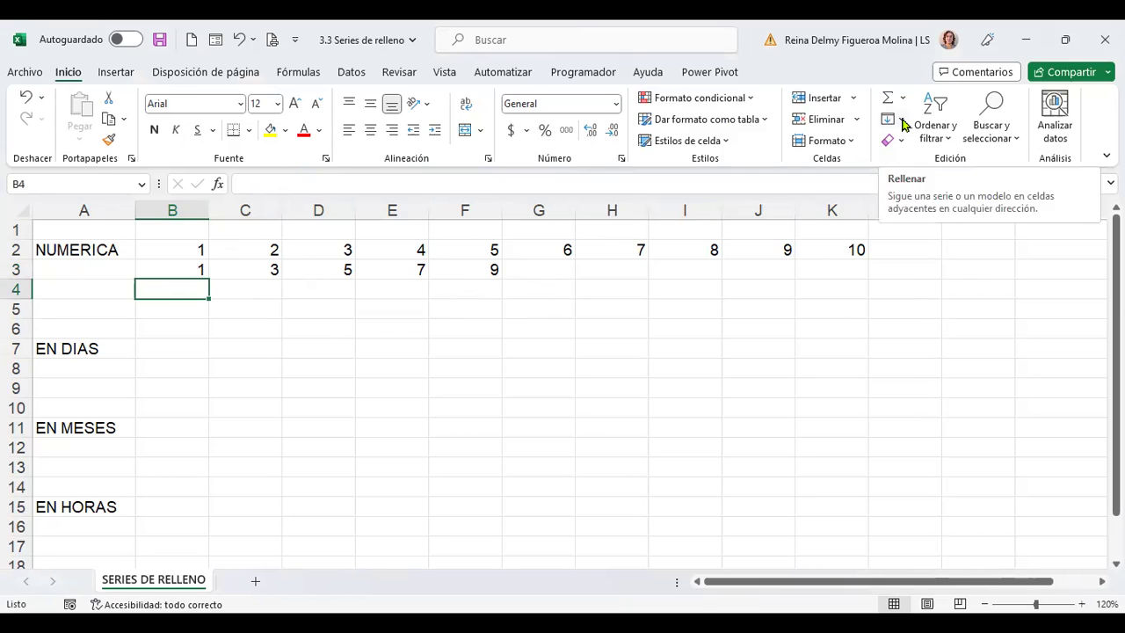
click(902, 121)
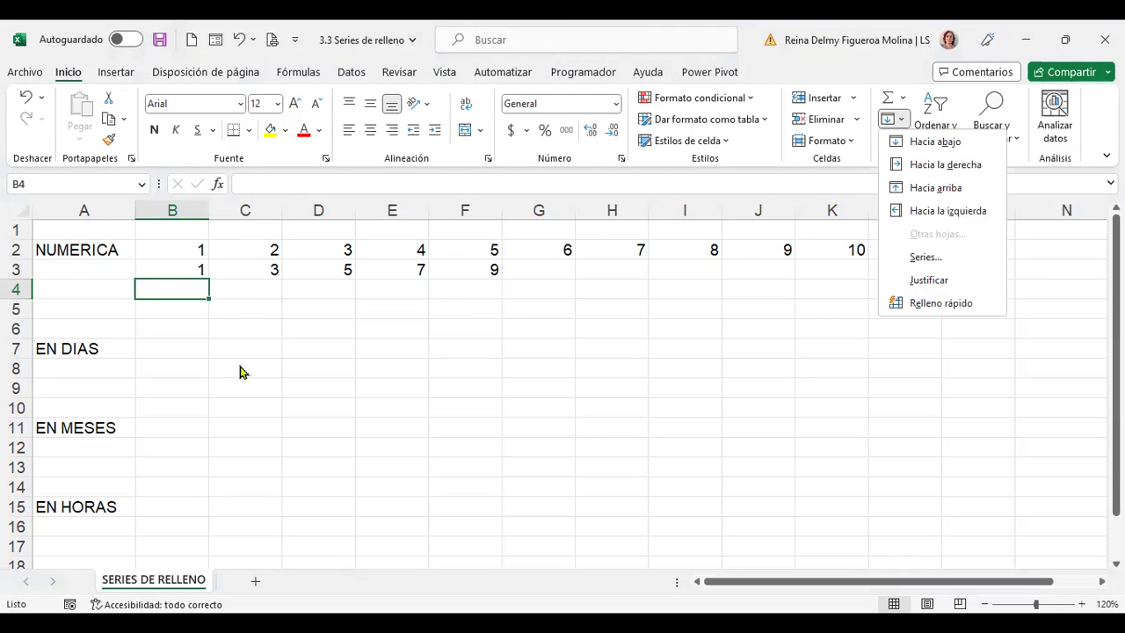
click(564, 277)
text(1)
key(Tab)
key(Left)
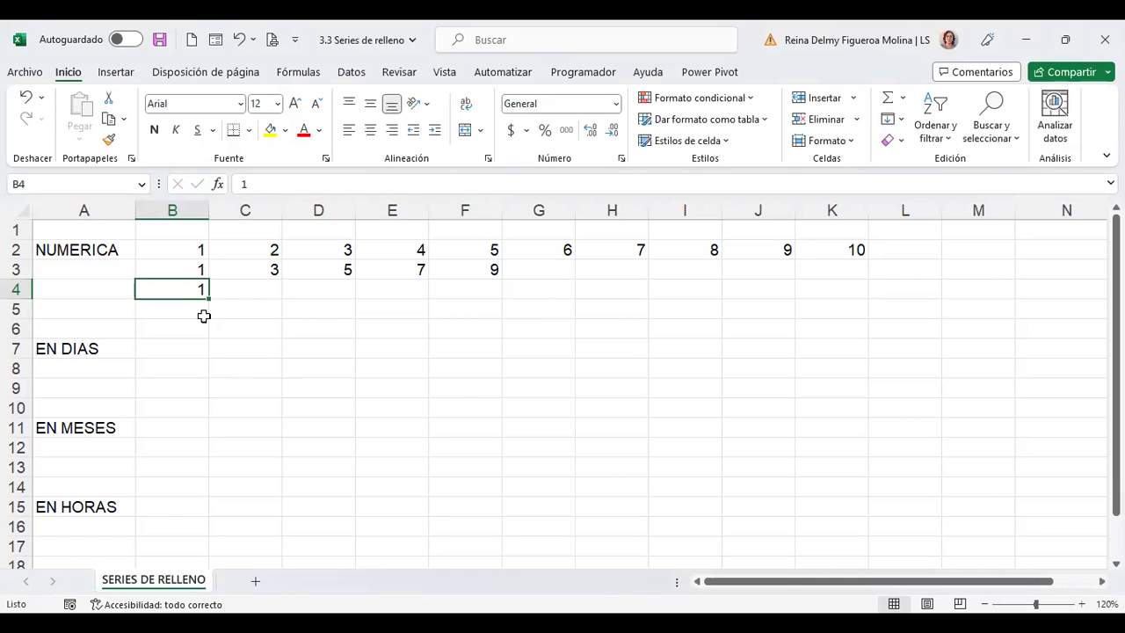
click(901, 122)
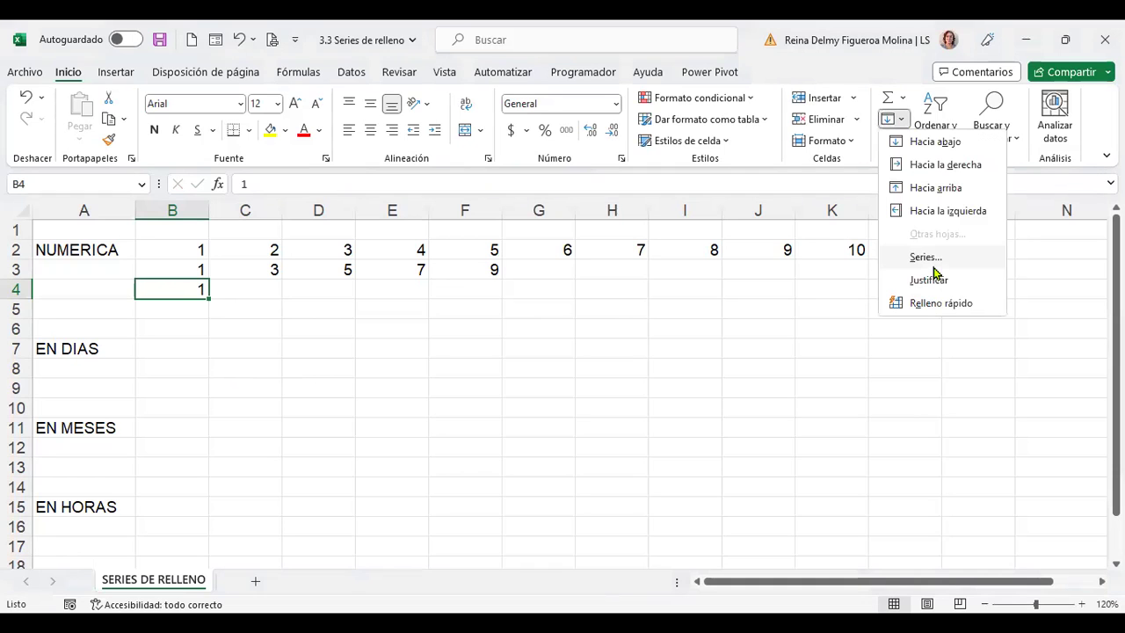
click(937, 256)
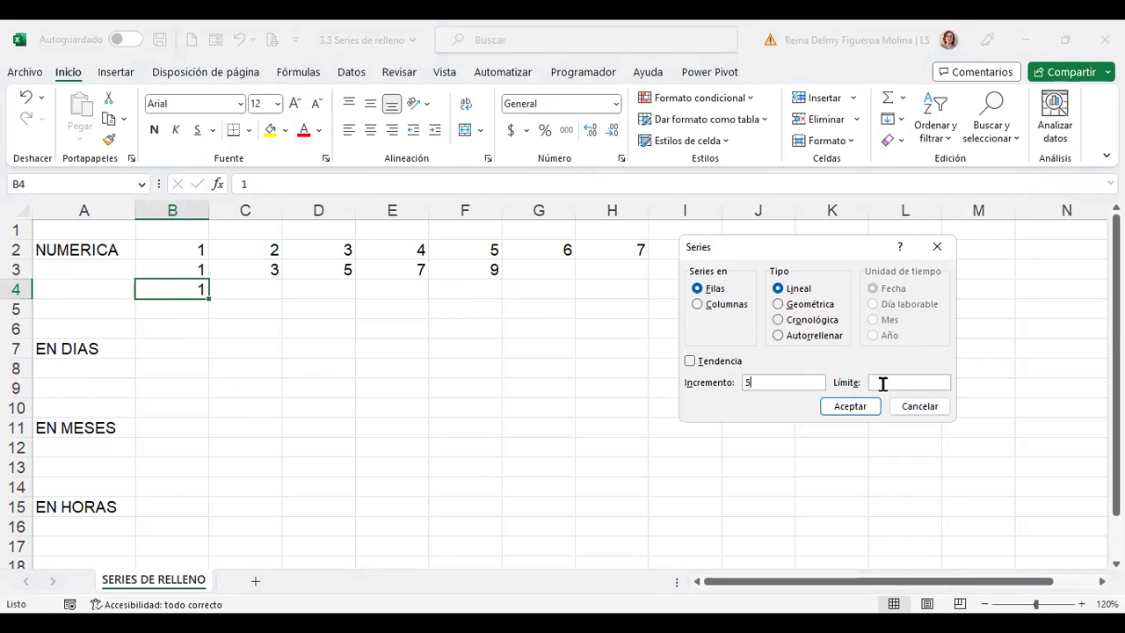
click(896, 384)
text(20)
click(849, 407)
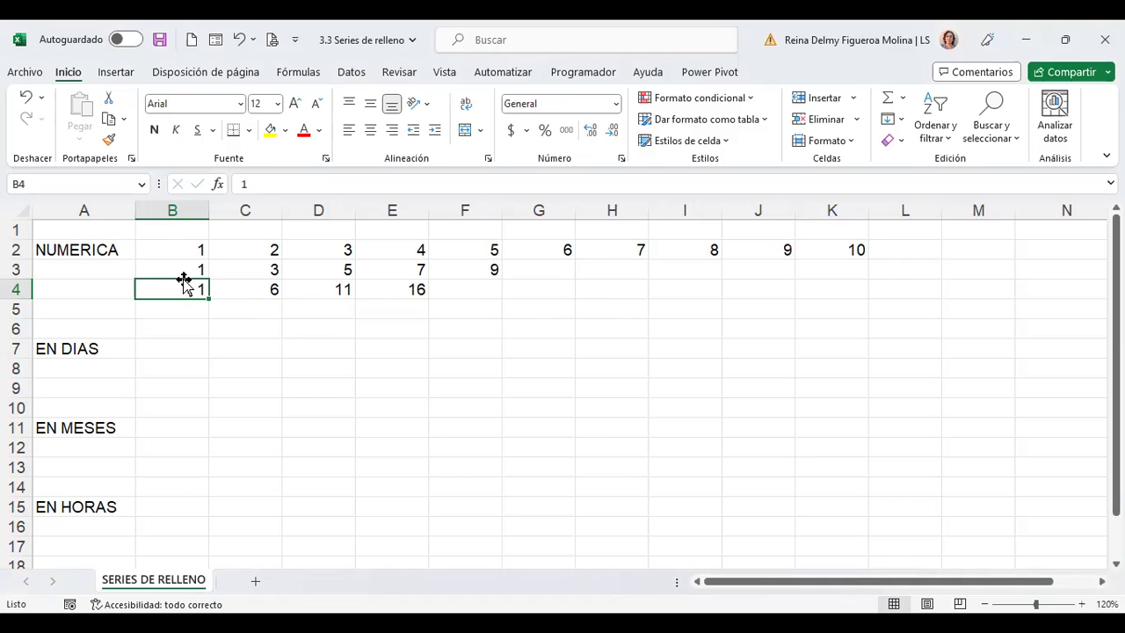
Enter the starting value 1 in cell B5
click(180, 313)
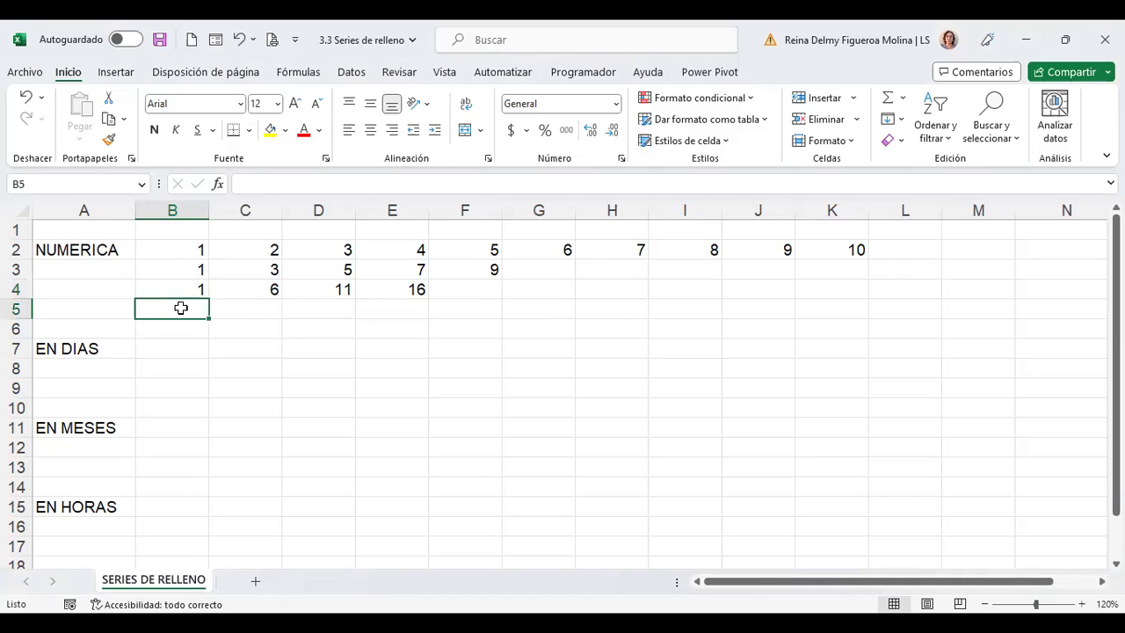
text(1)
key(Tab)
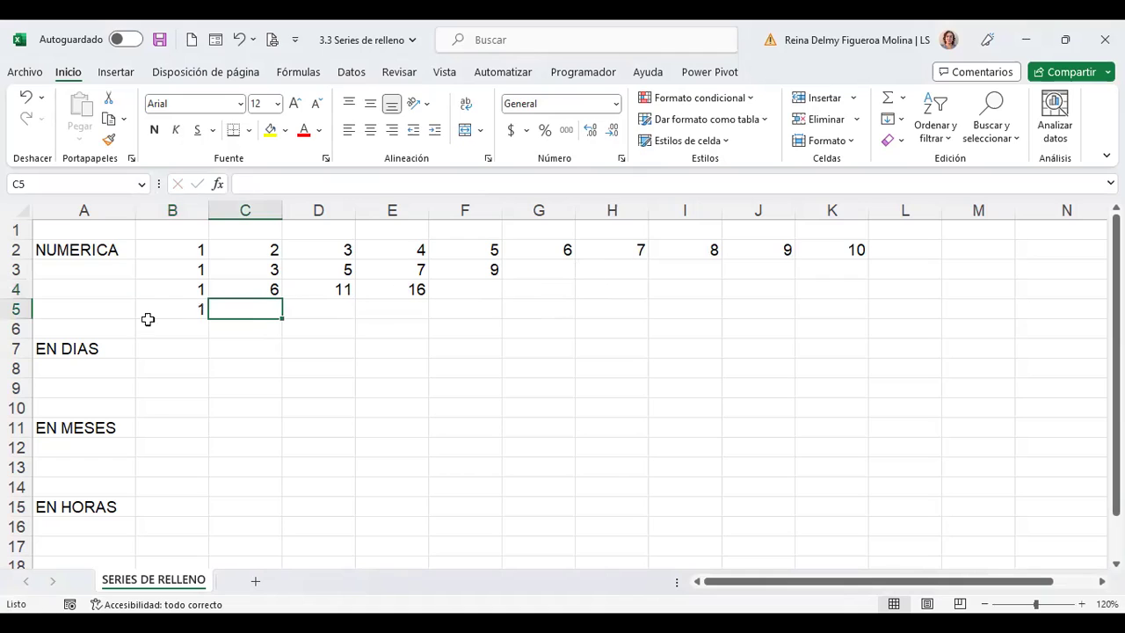
click(184, 311)
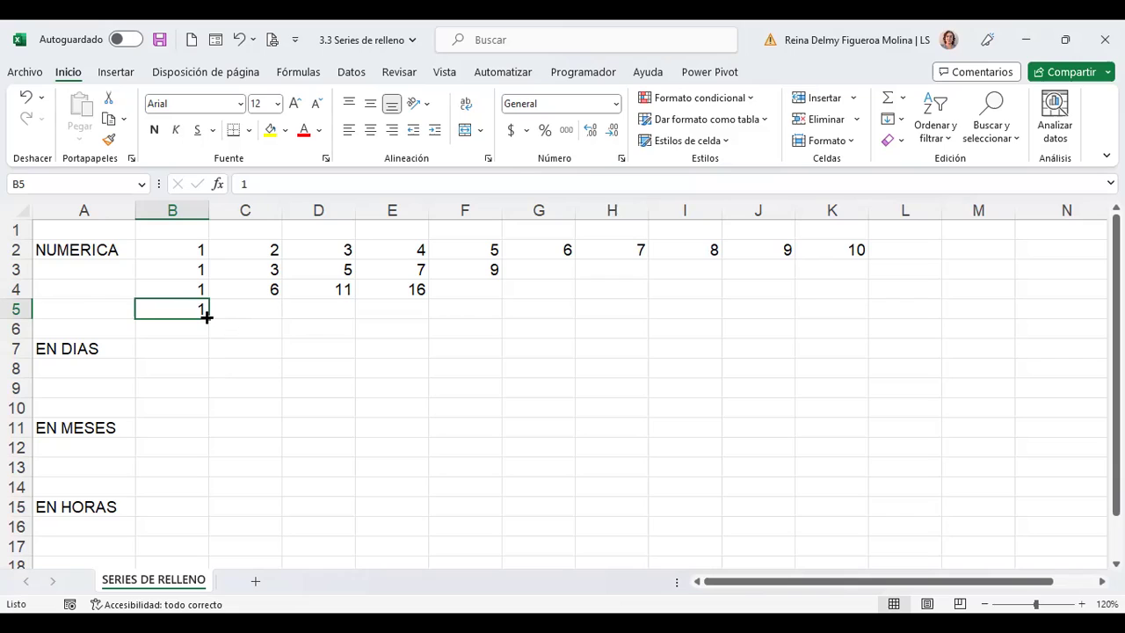
Drag B5 across to K5 and switch the fill to Serie de relleno, giving 1 through 10
drag(207, 317, 890, 328)
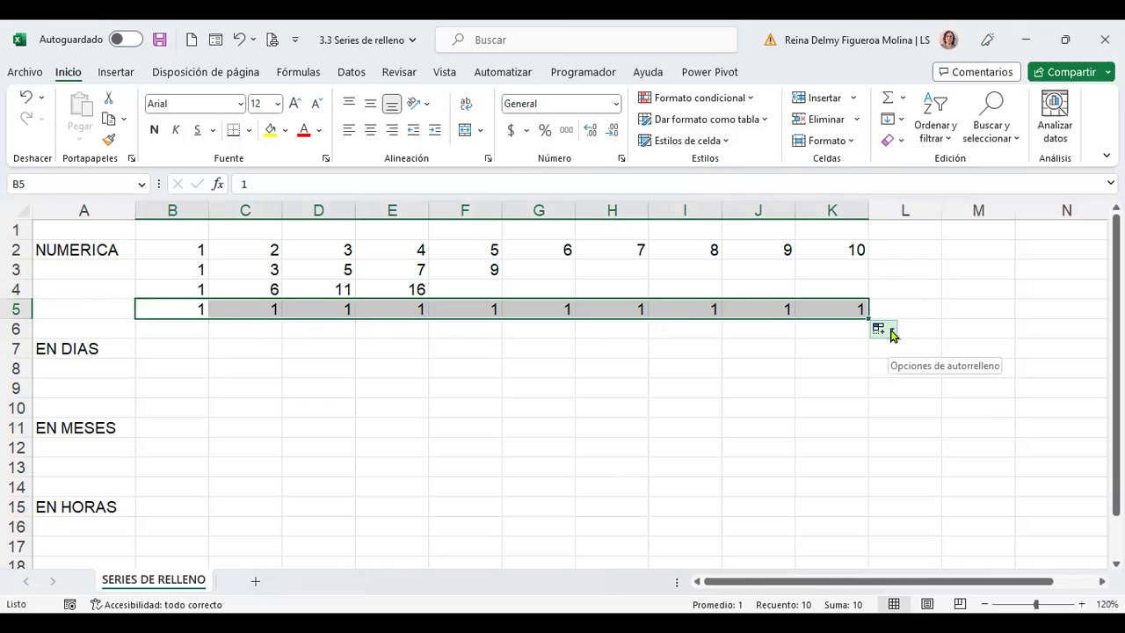
click(892, 333)
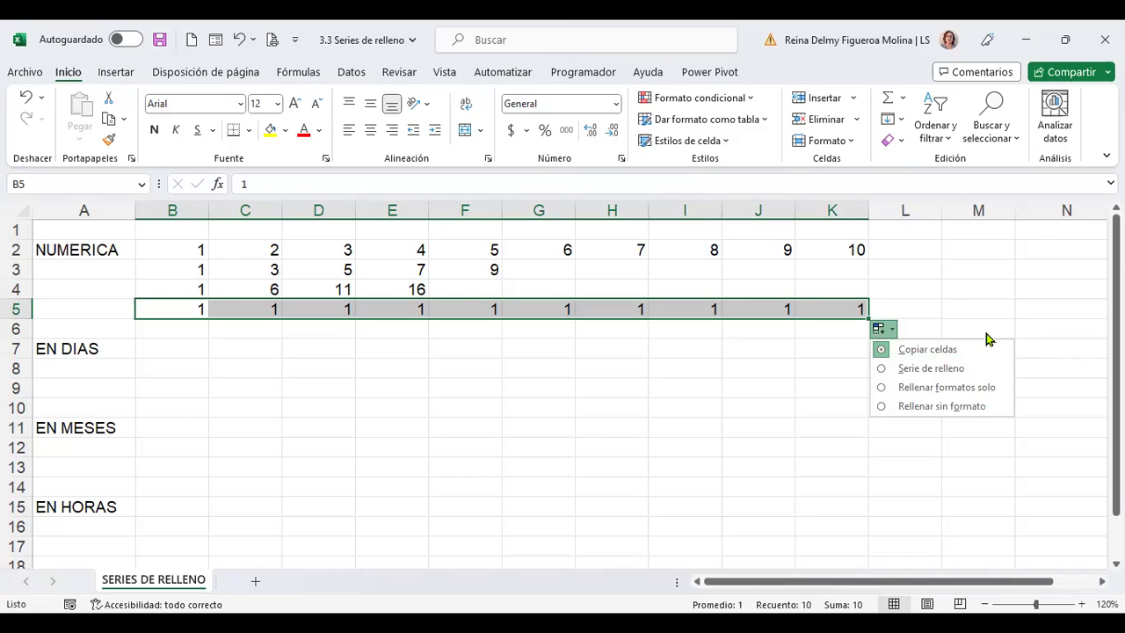
click(967, 373)
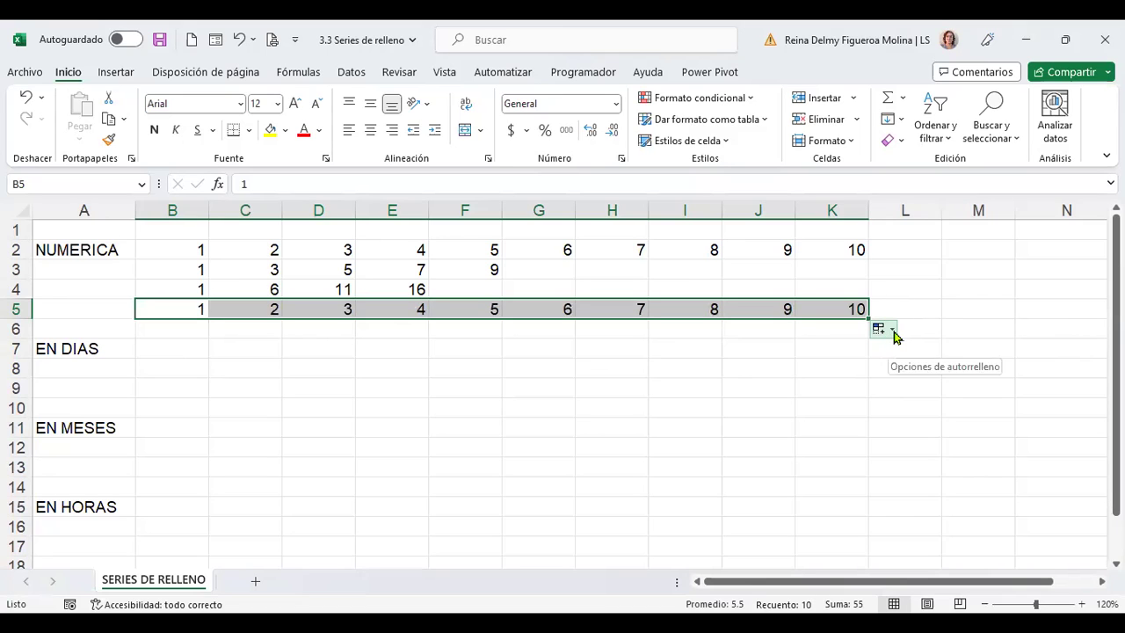
click(894, 332)
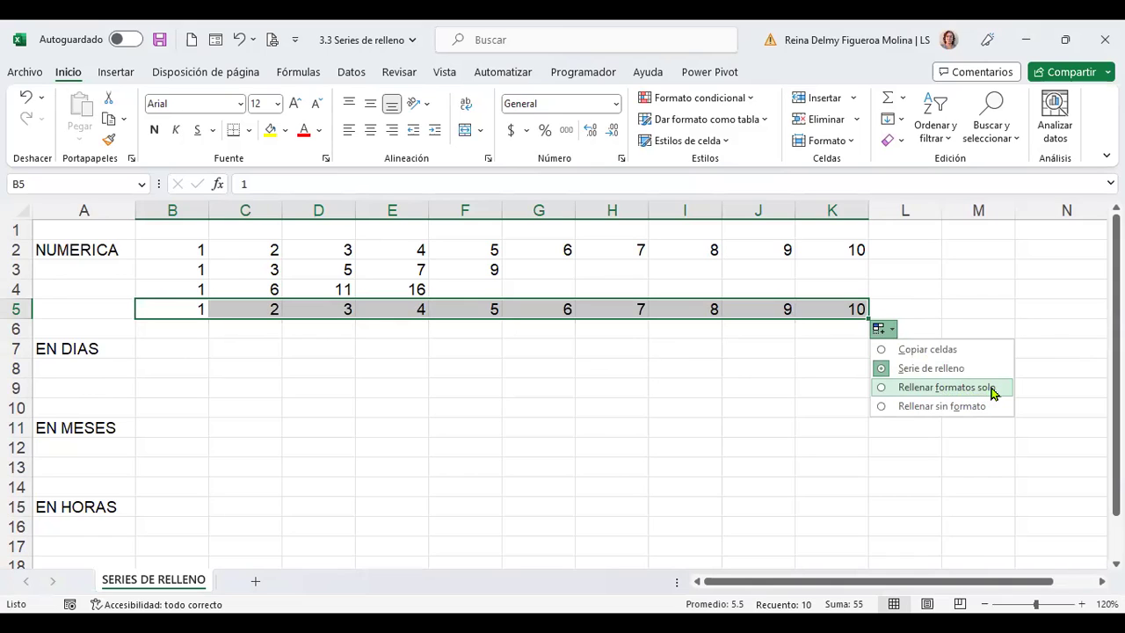
click(44, 334)
click(14, 327)
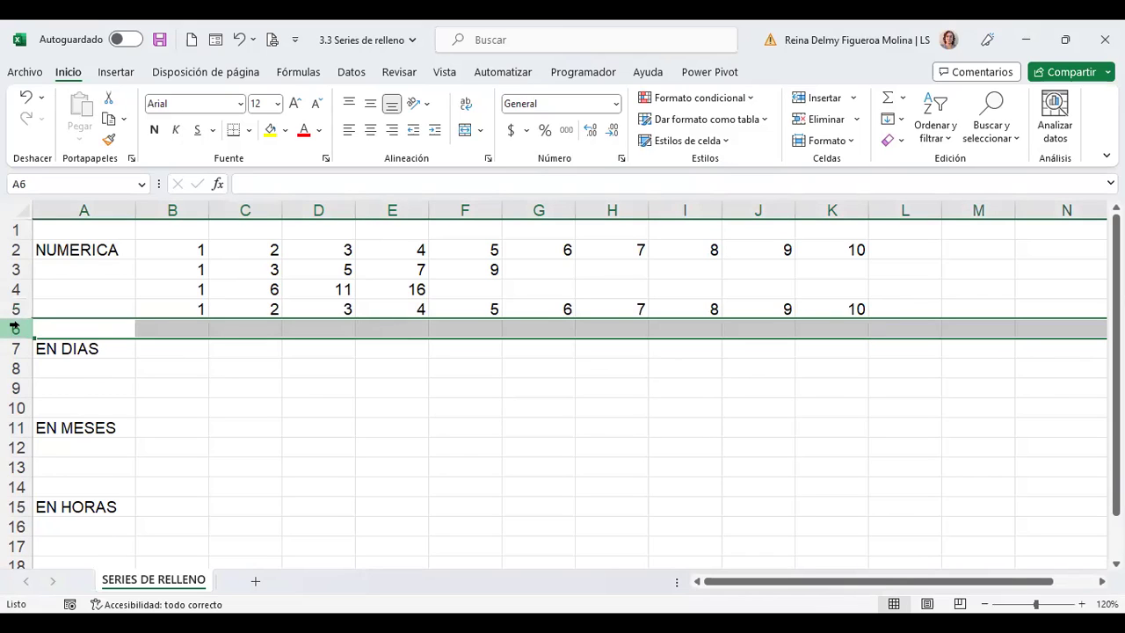
Insert blank rows at row 6 above EN DIAS, then enter 1 in B6
key(ctrl+plus)
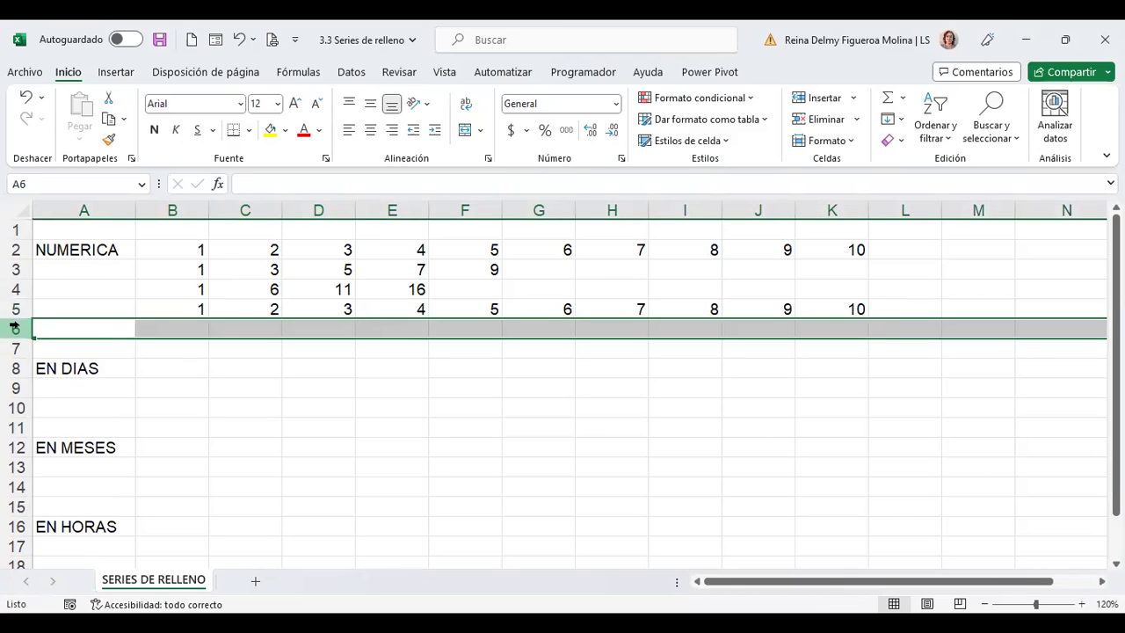
key(ctrl+plus)
key(ctrl+plus)
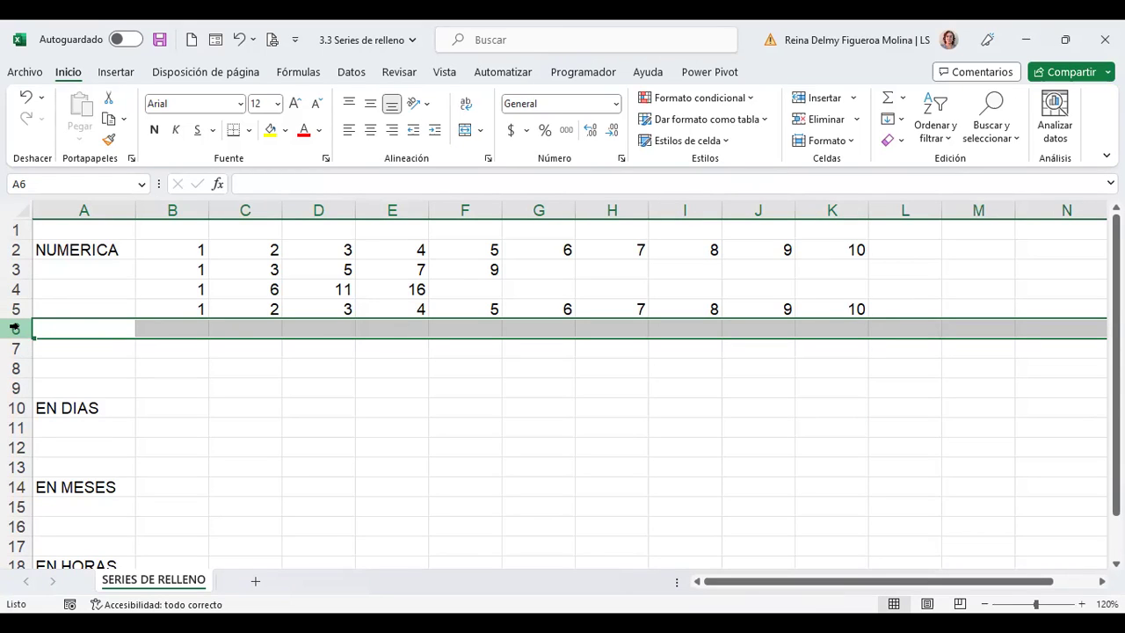
key(ctrl+plus)
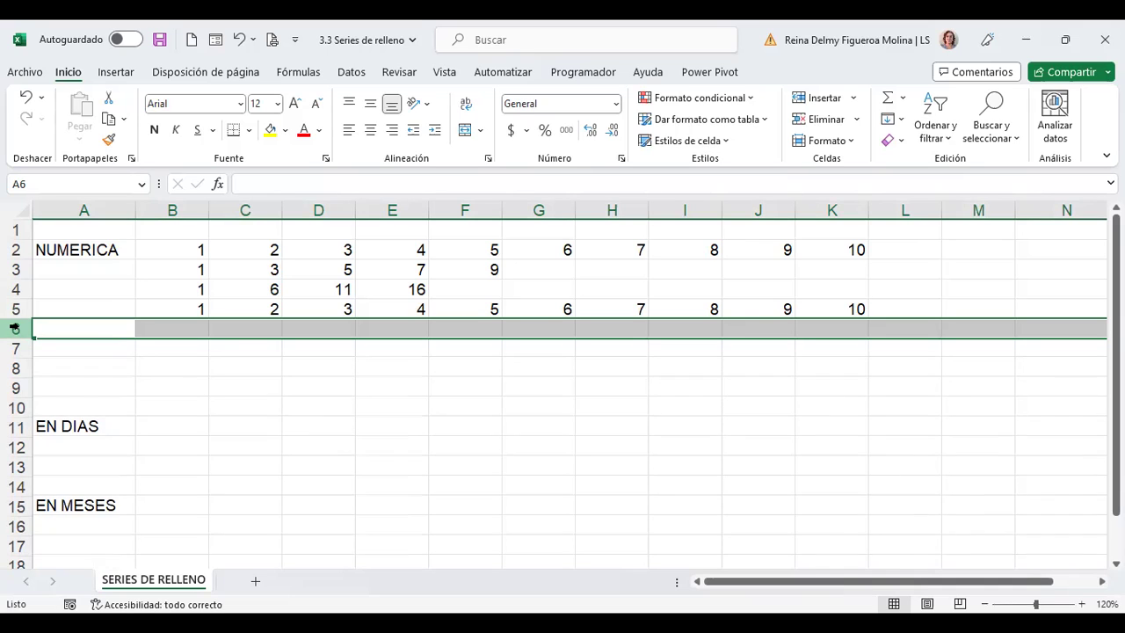
click(178, 332)
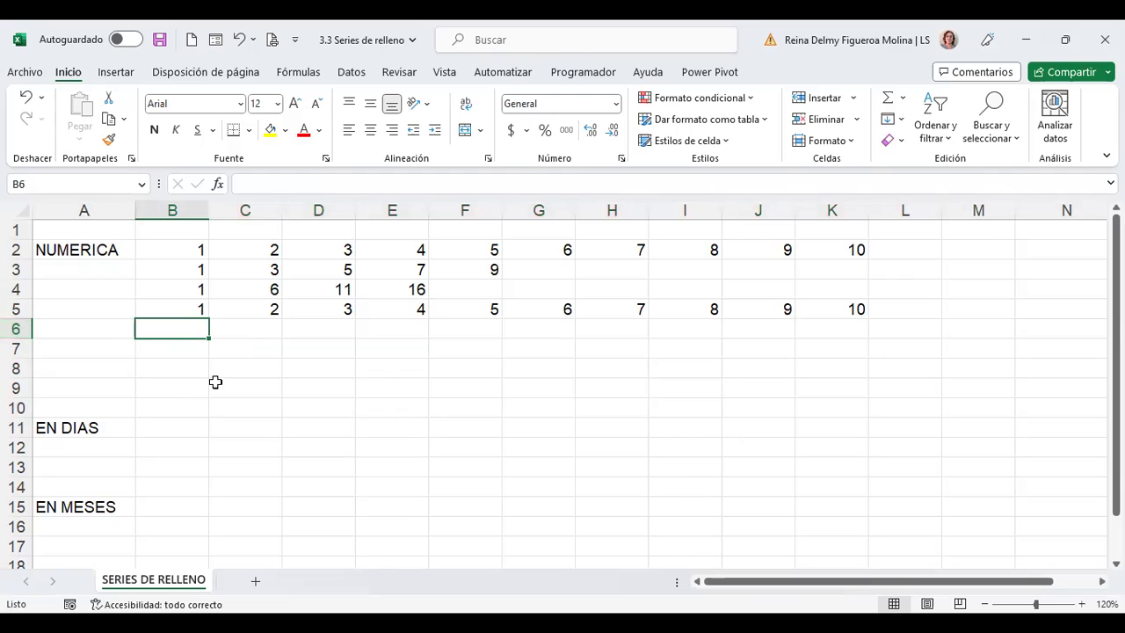
text(1)
key(Tab)
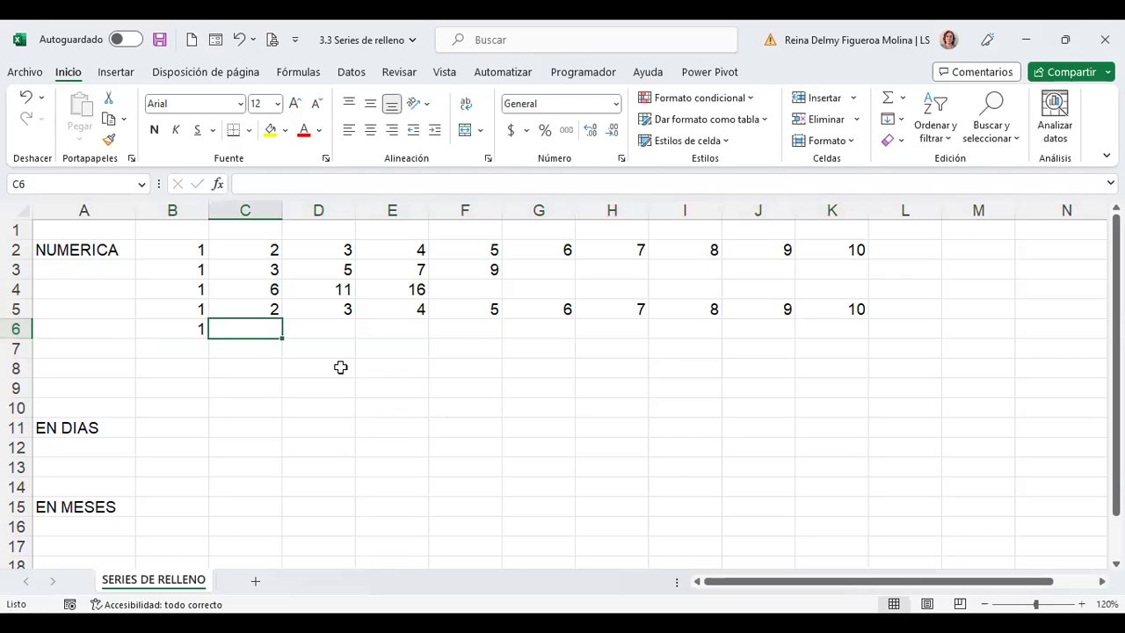
Give cell B6 a yellow background
click(185, 328)
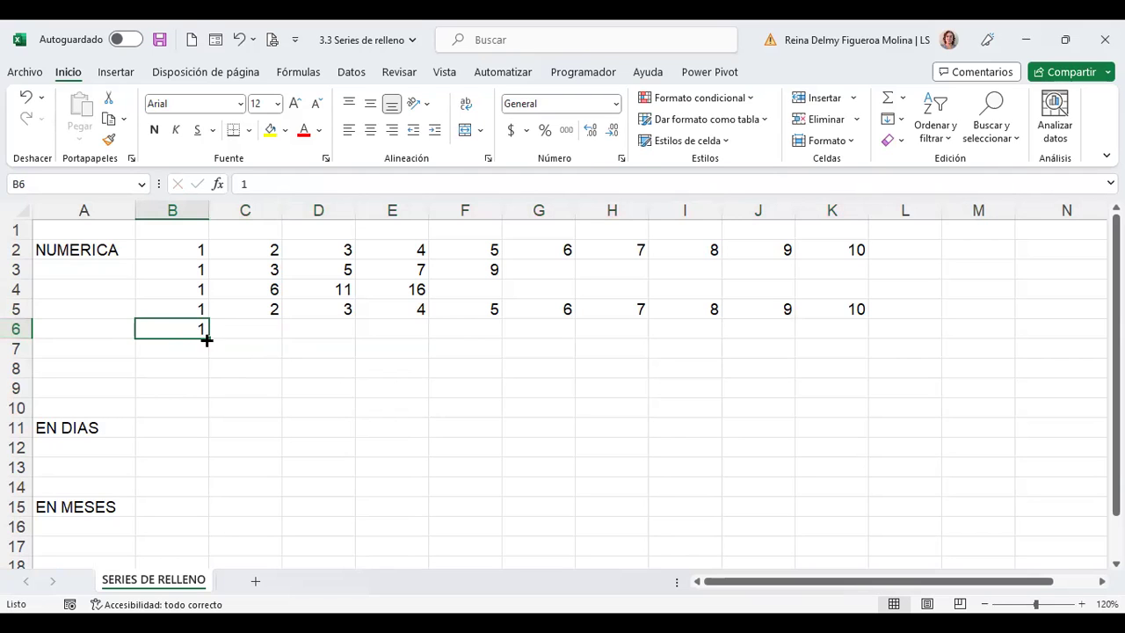
drag(207, 340, 163, 344)
click(270, 130)
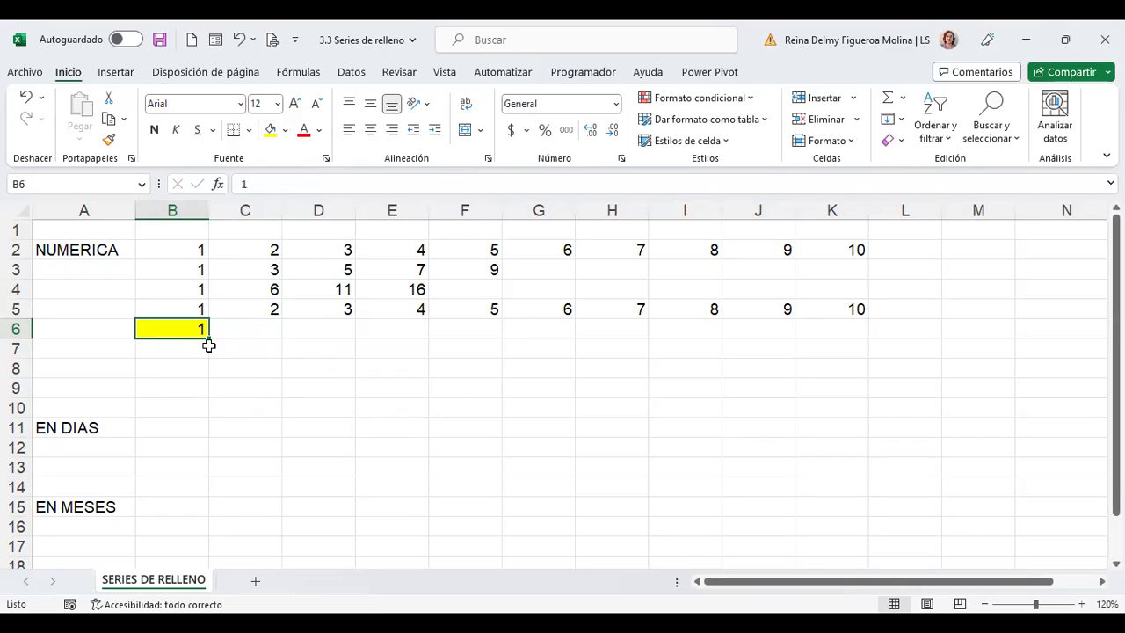
Copy B6's 1 across C6:K6 with Rellenar sin formato, leaving out the yellow fill
drag(207, 340, 846, 360)
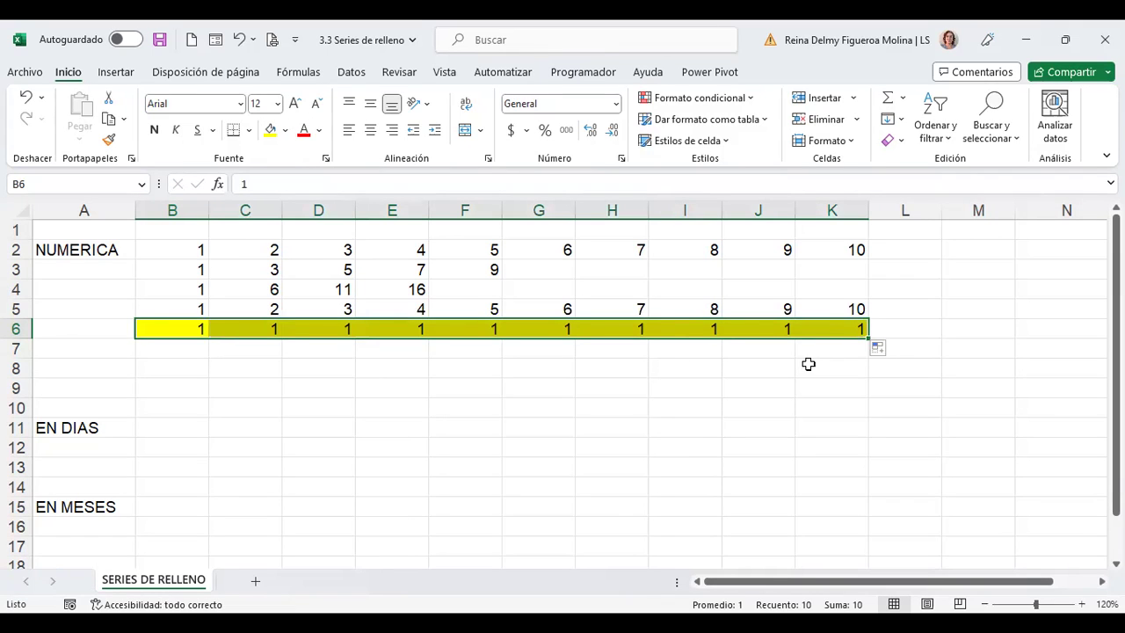
click(893, 354)
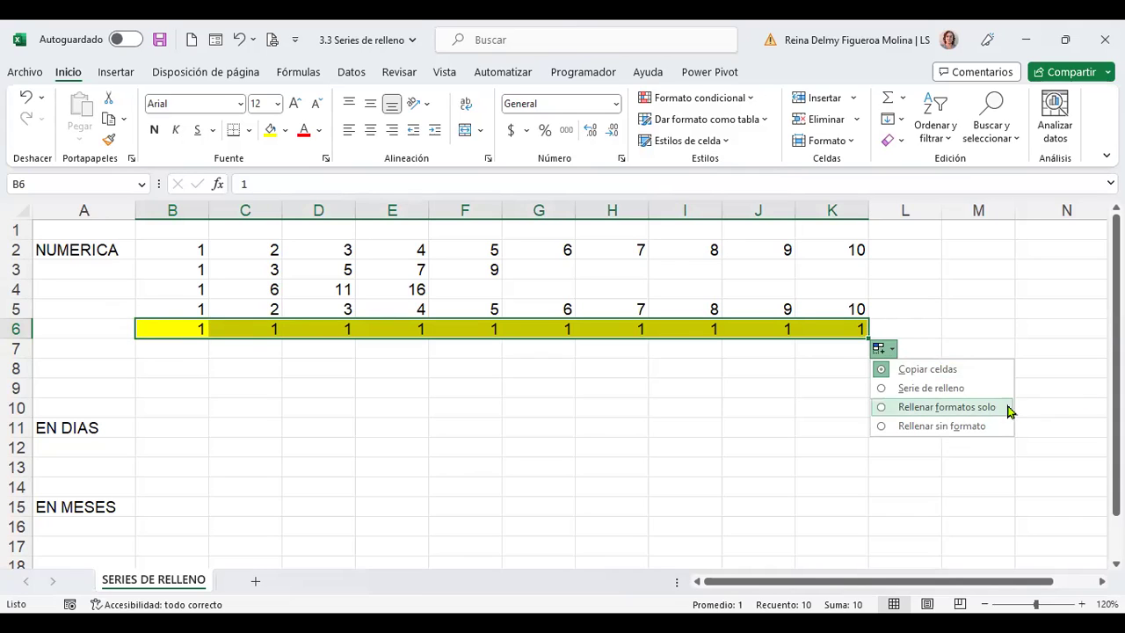
click(922, 411)
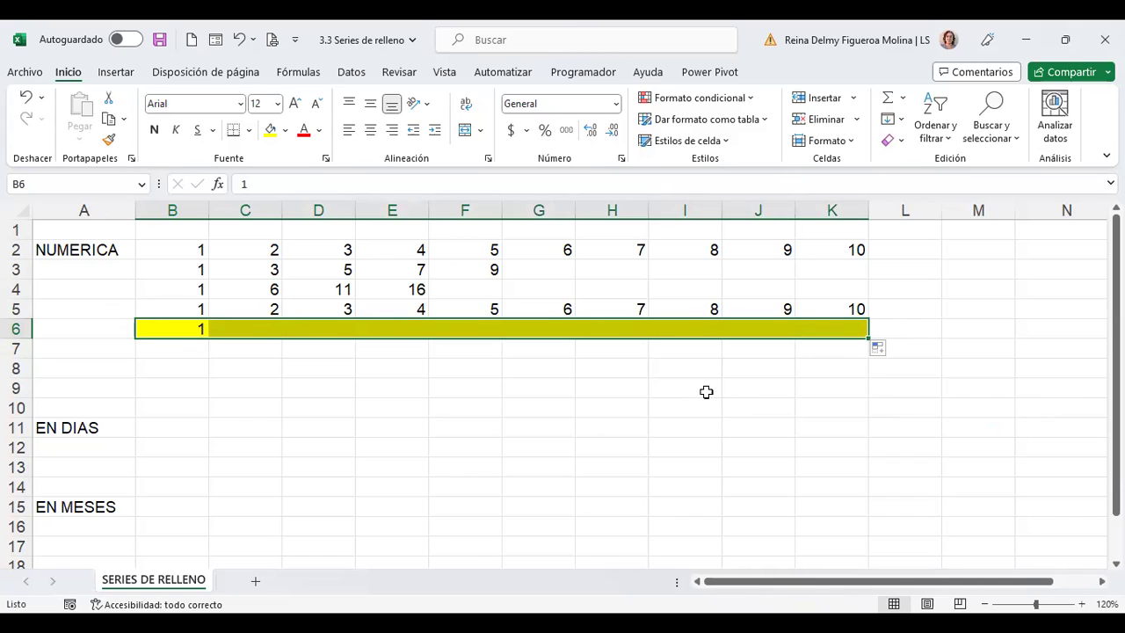
click(882, 347)
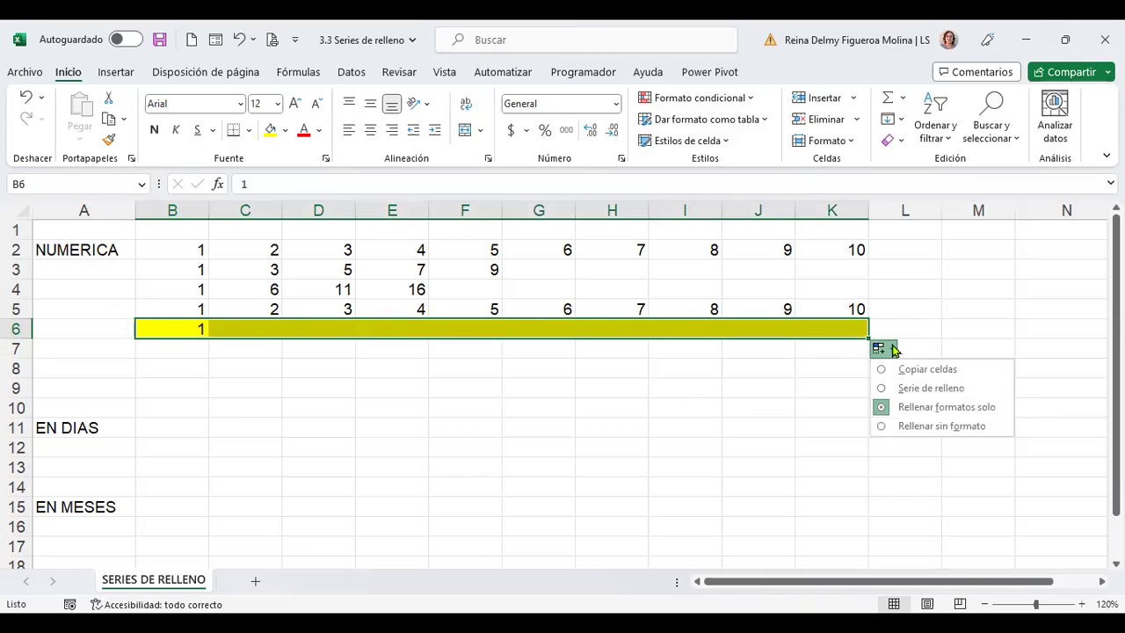
click(965, 429)
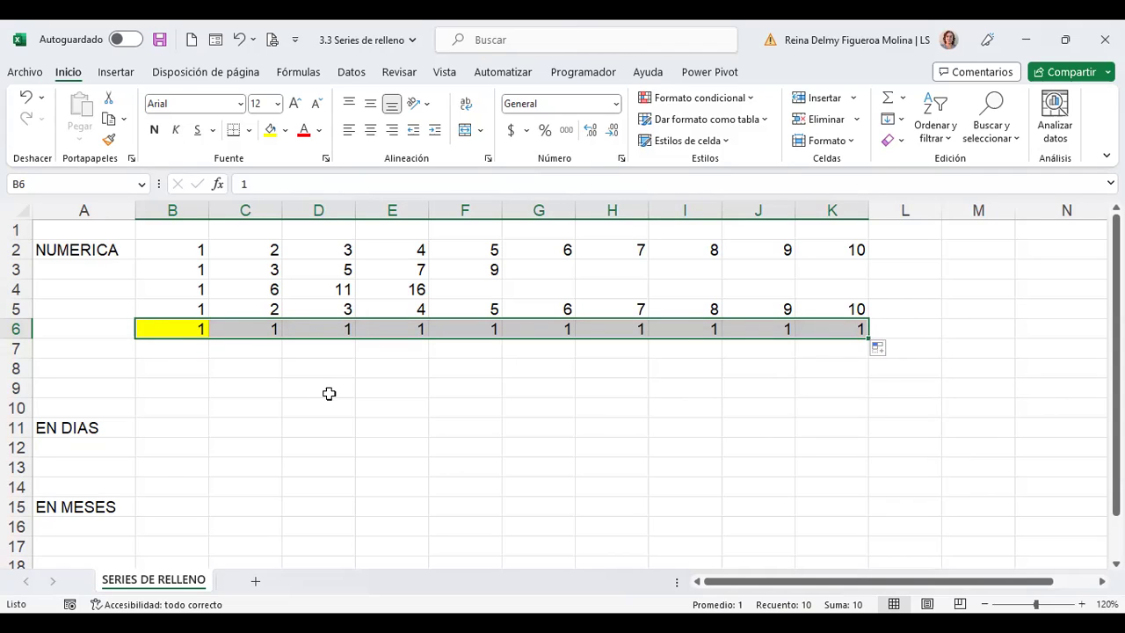
click(181, 346)
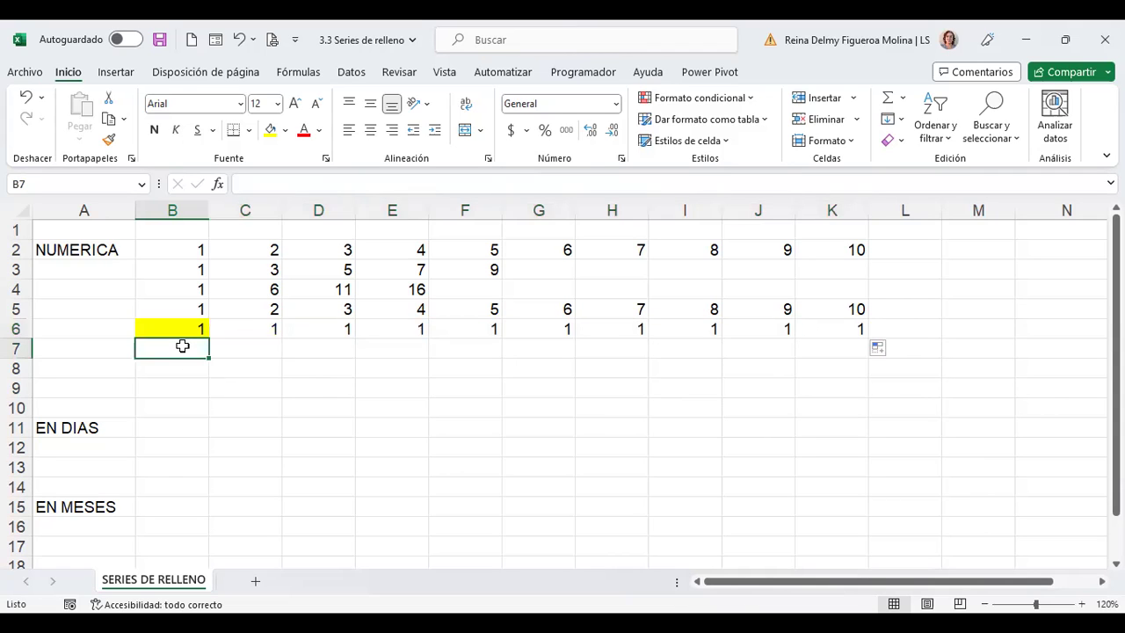
Enter the starting value 1 in B7
click(900, 122)
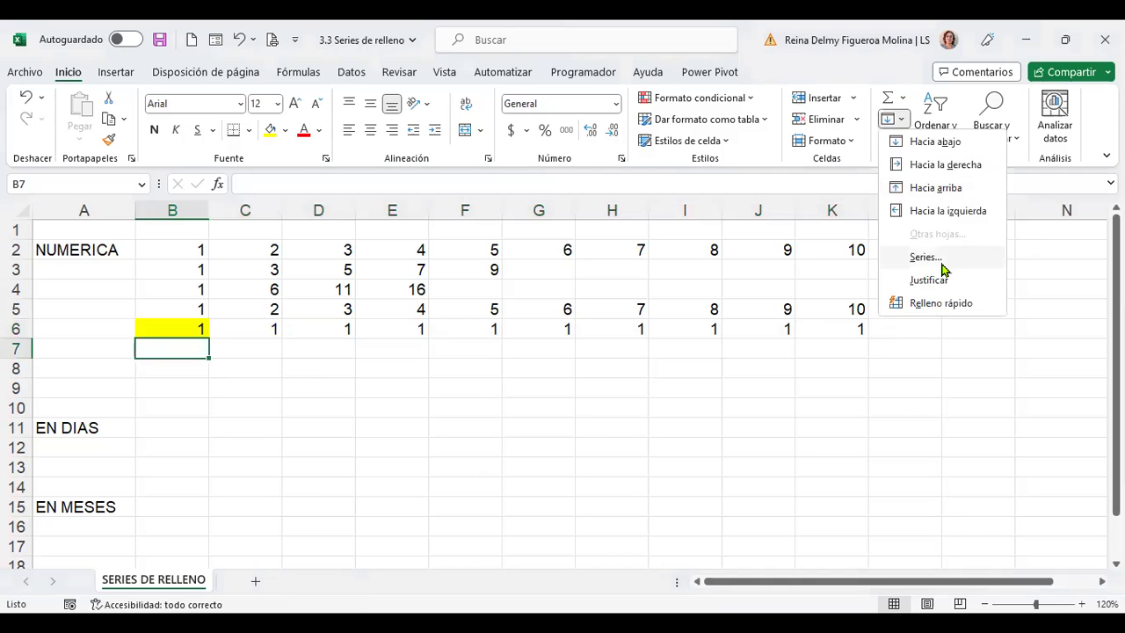
click(924, 257)
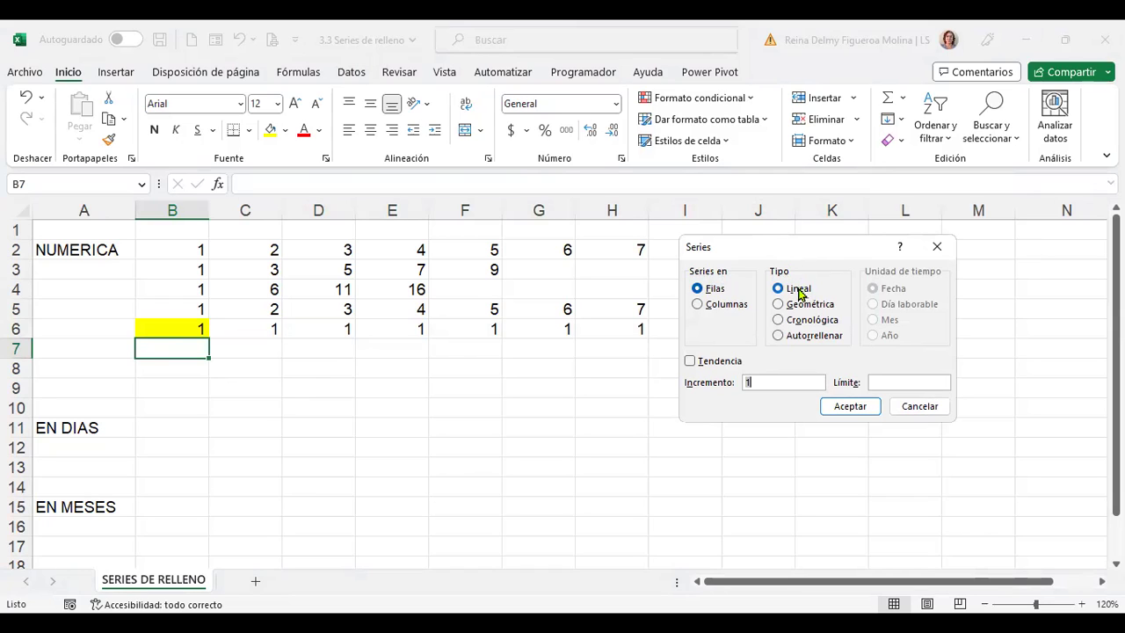
click(779, 305)
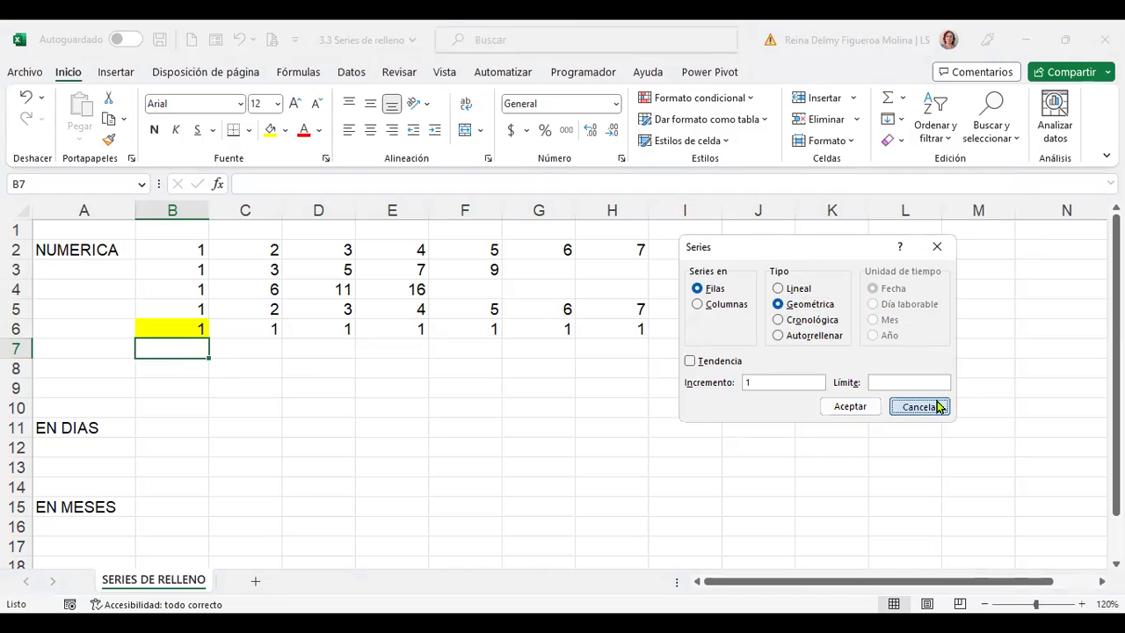
click(934, 405)
text(1)
key(ctrl+Return)
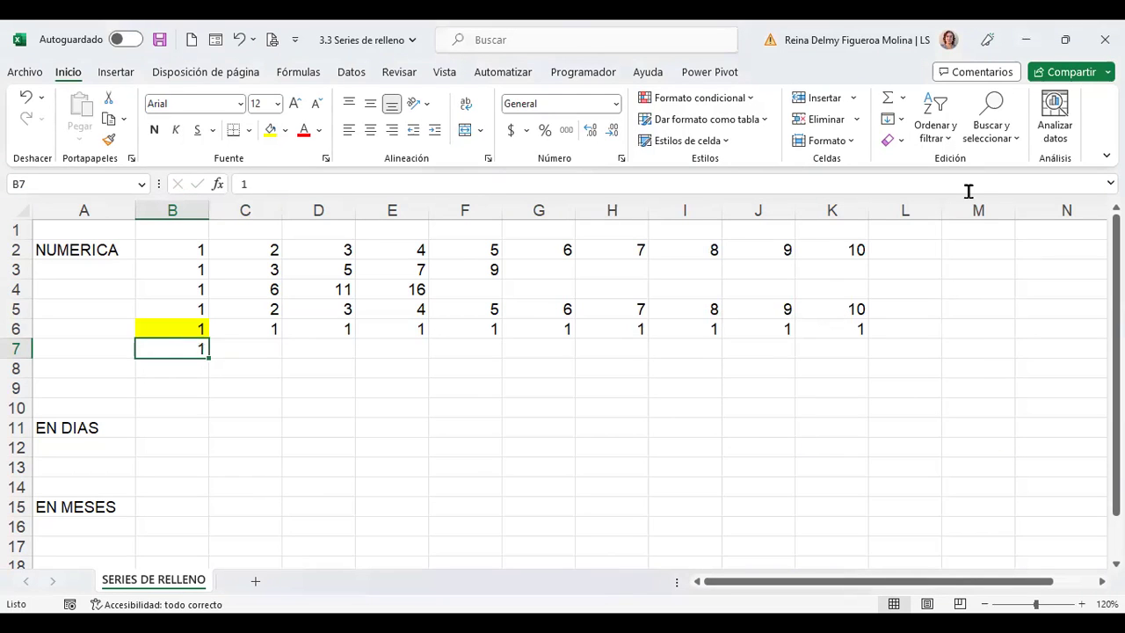
Fill row 7 as a geometric series with step 3 and limit 20: 1, 3, 9
click(903, 118)
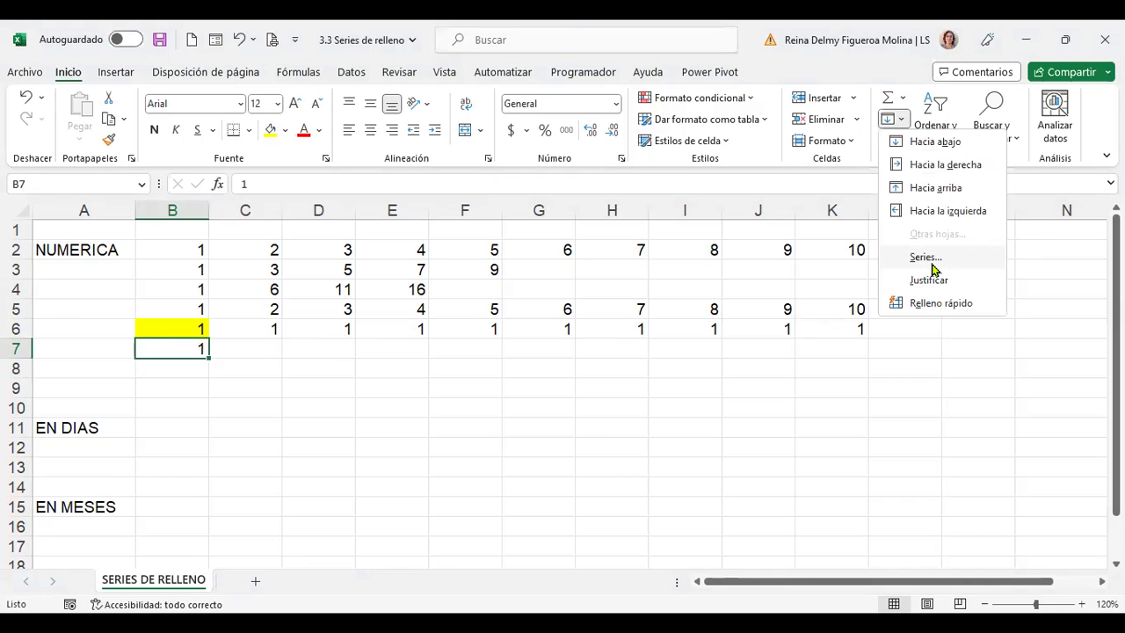
click(933, 269)
click(783, 304)
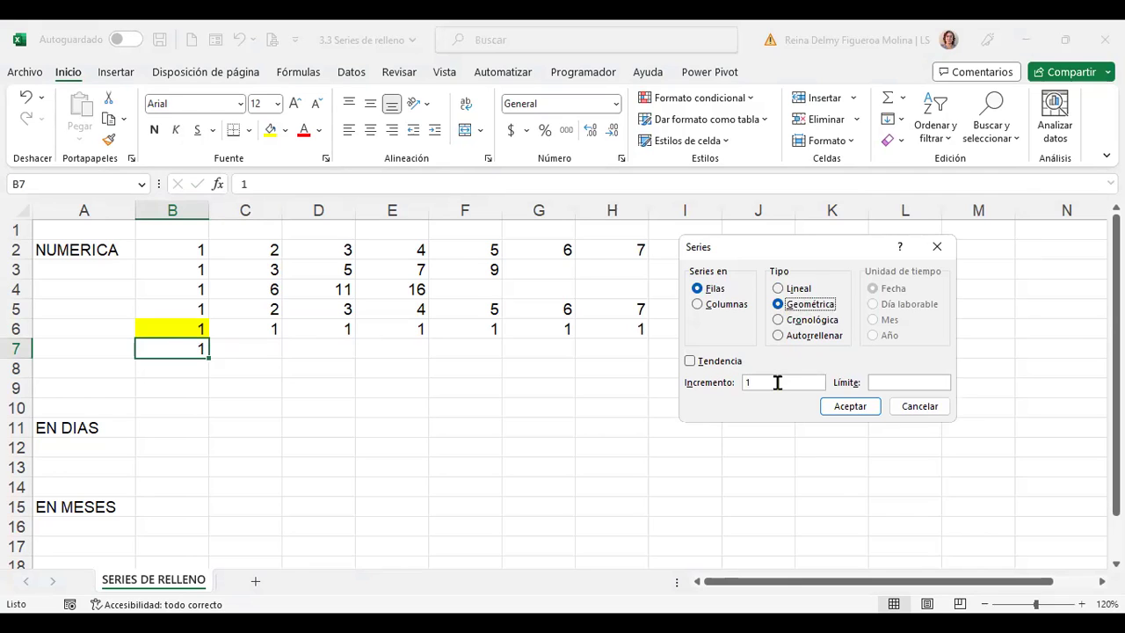
click(886, 382)
click(861, 408)
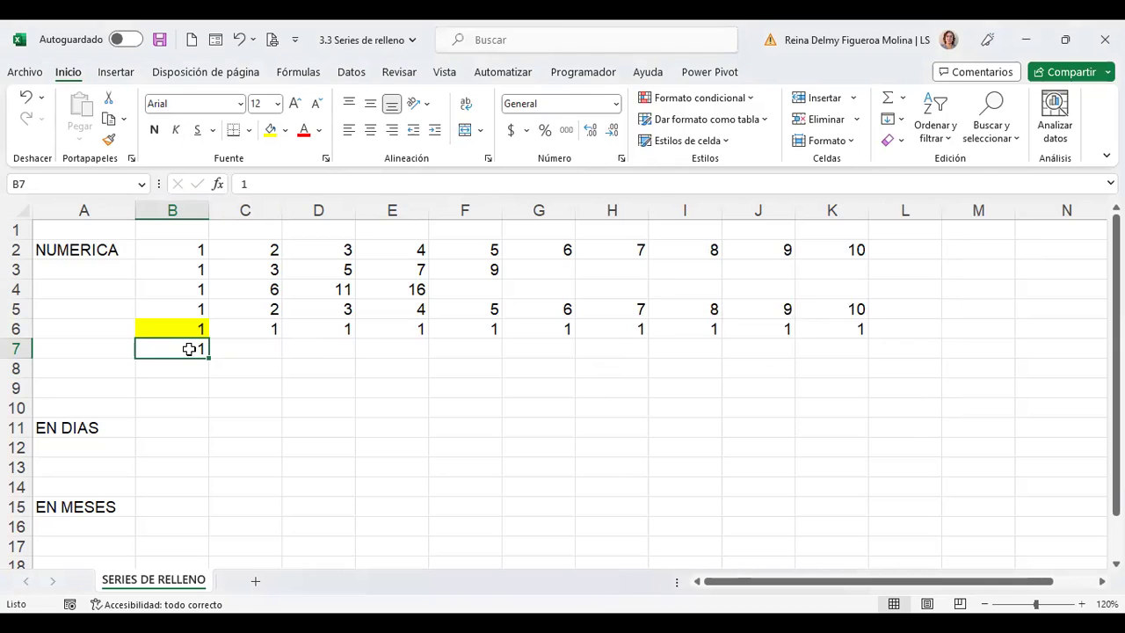
click(899, 123)
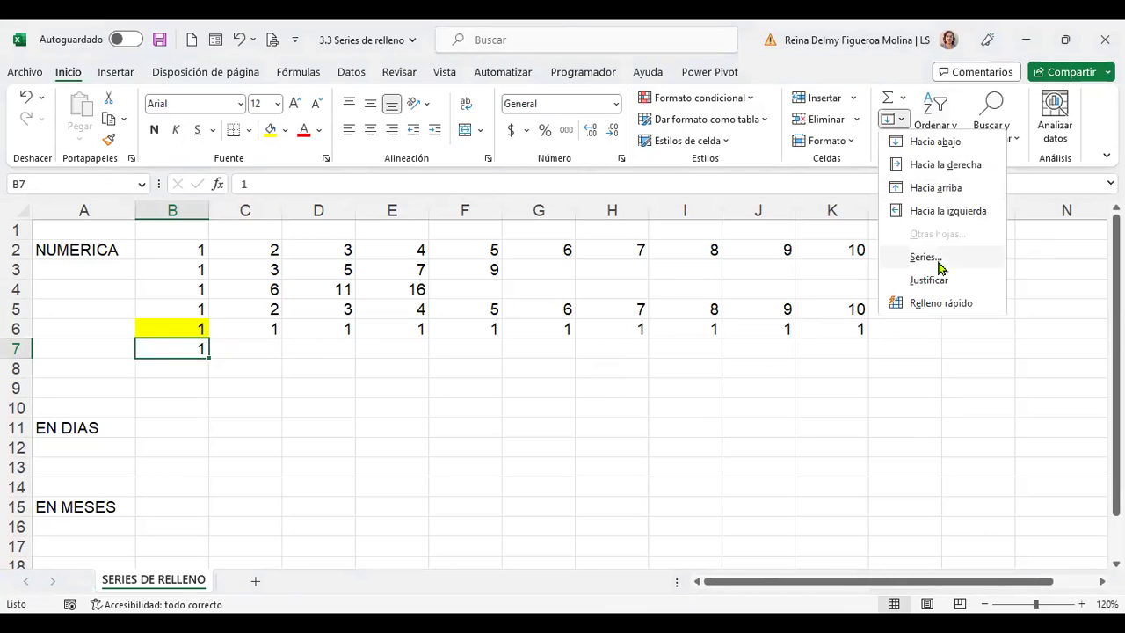
key(Return)
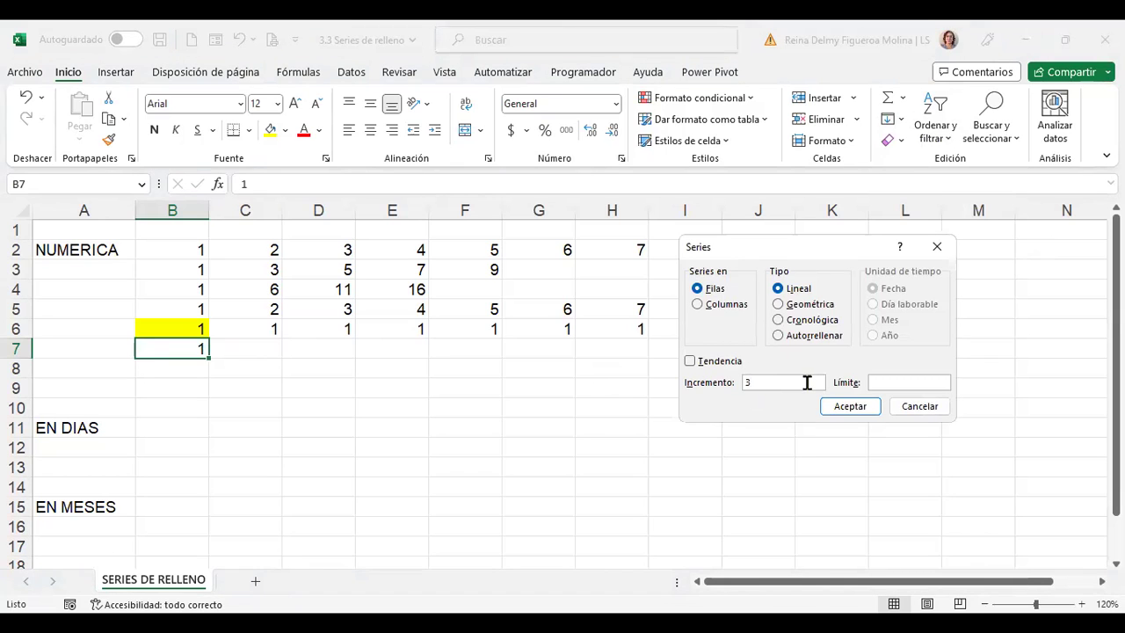
click(888, 382)
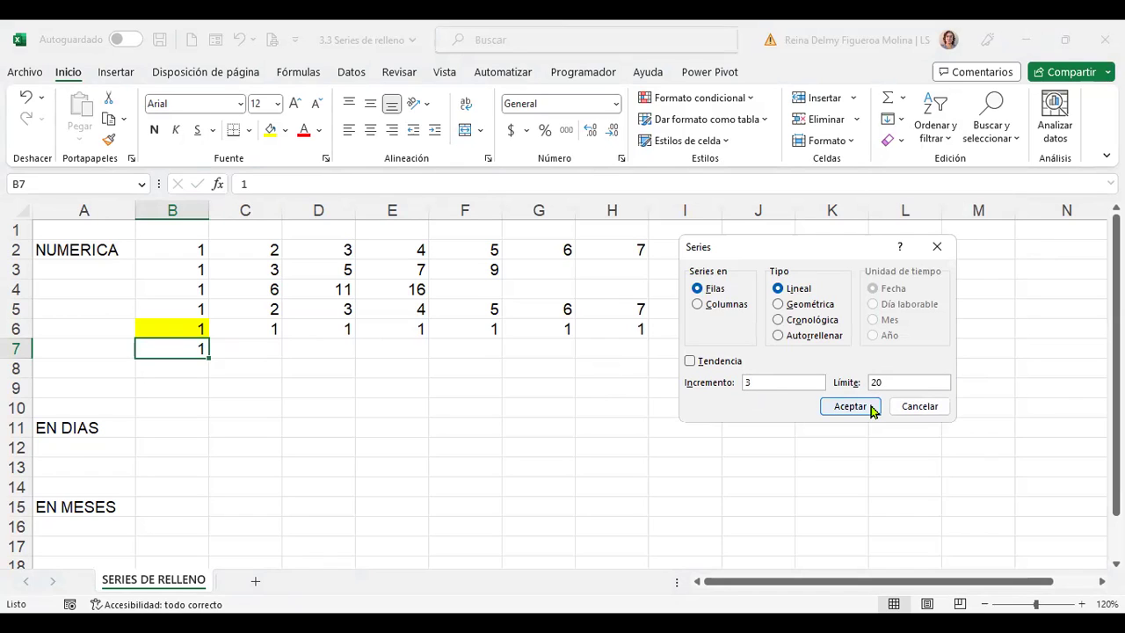
click(807, 304)
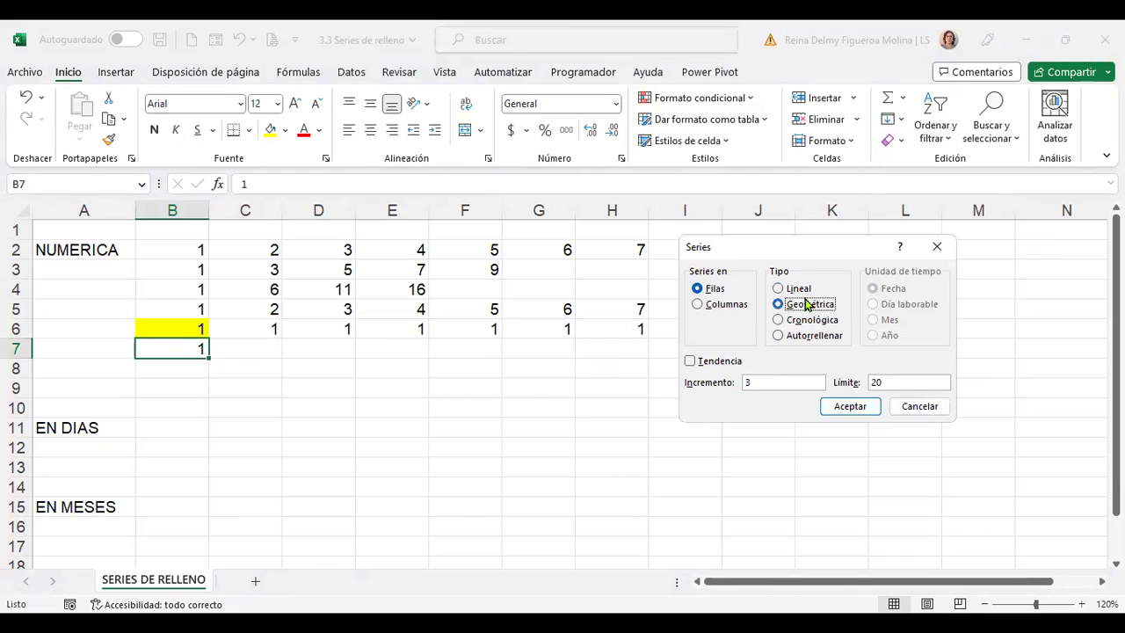
click(849, 406)
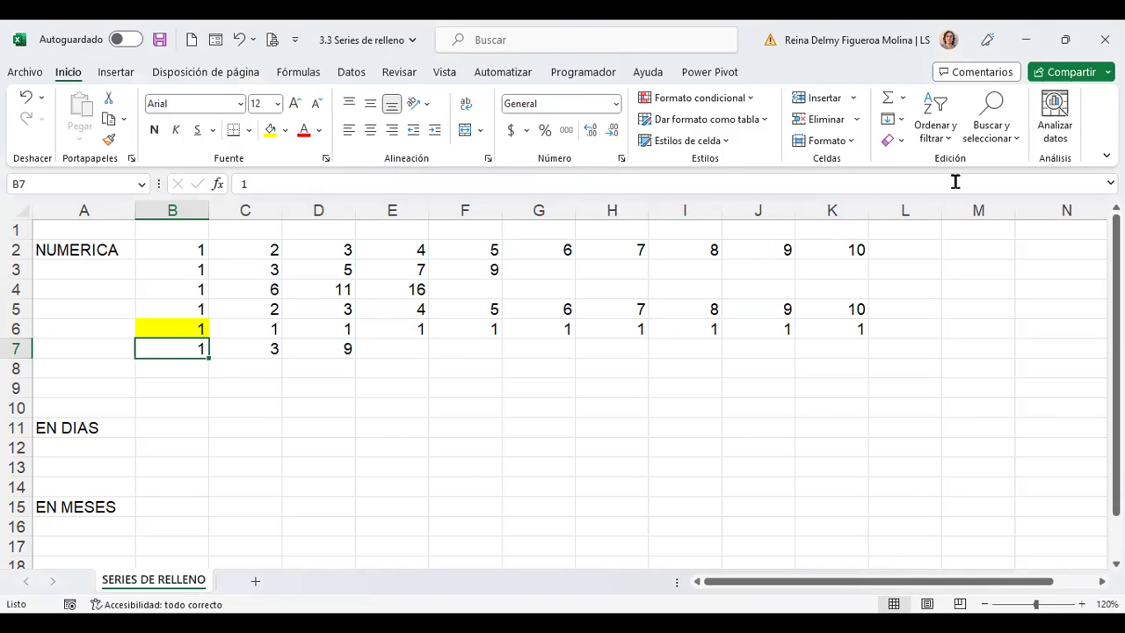
Apply a geometric series to row 7 with step value 5
click(903, 124)
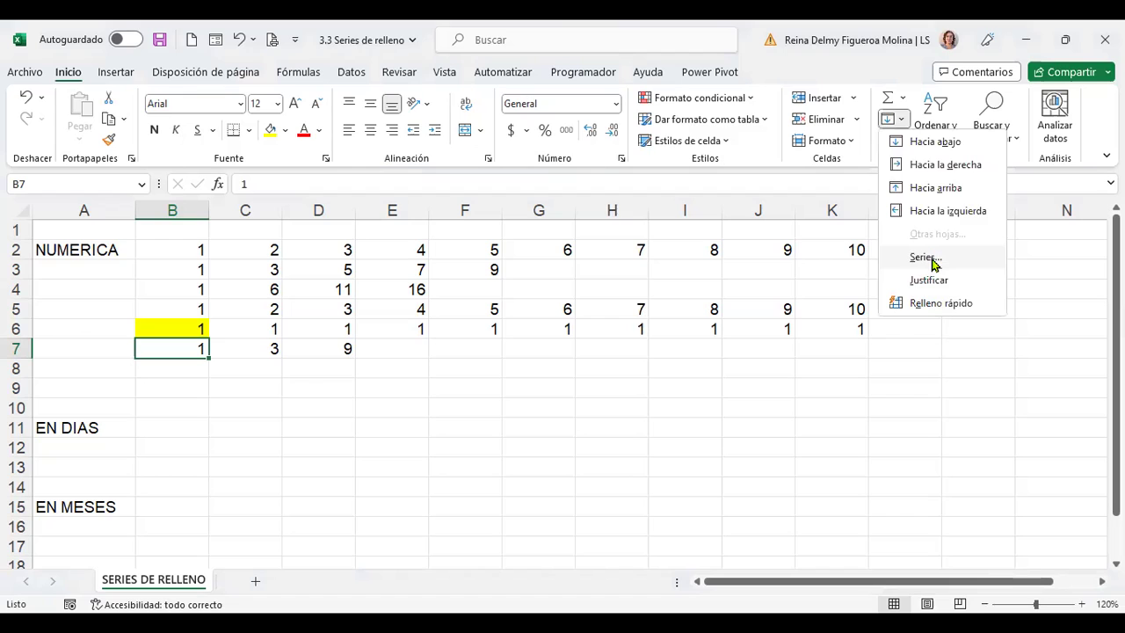
click(925, 256)
click(792, 304)
key(Tab)
key(Tab)
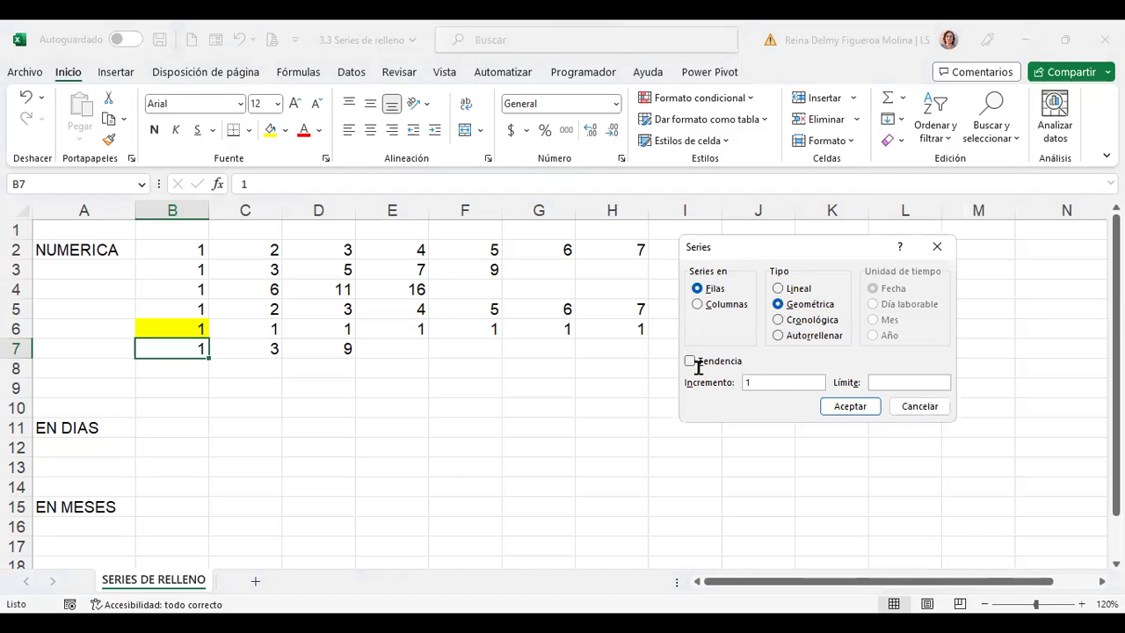
text(5)
click(884, 381)
click(850, 407)
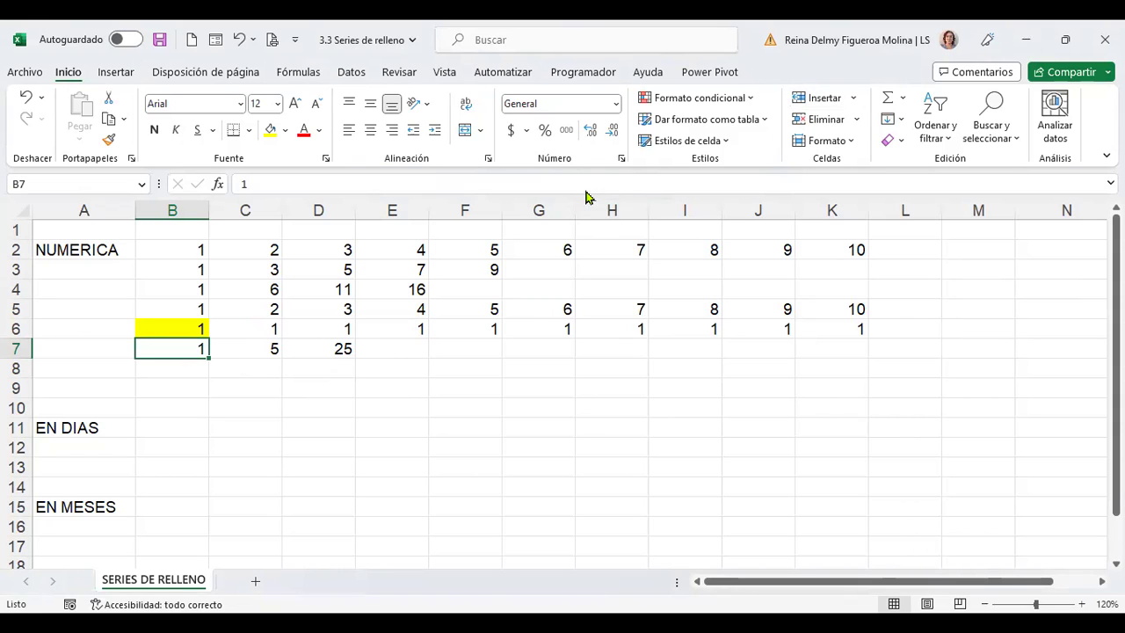
Rerun the geometric series with limit 500 so row 7 reads 1, 5, 25, 125
click(902, 120)
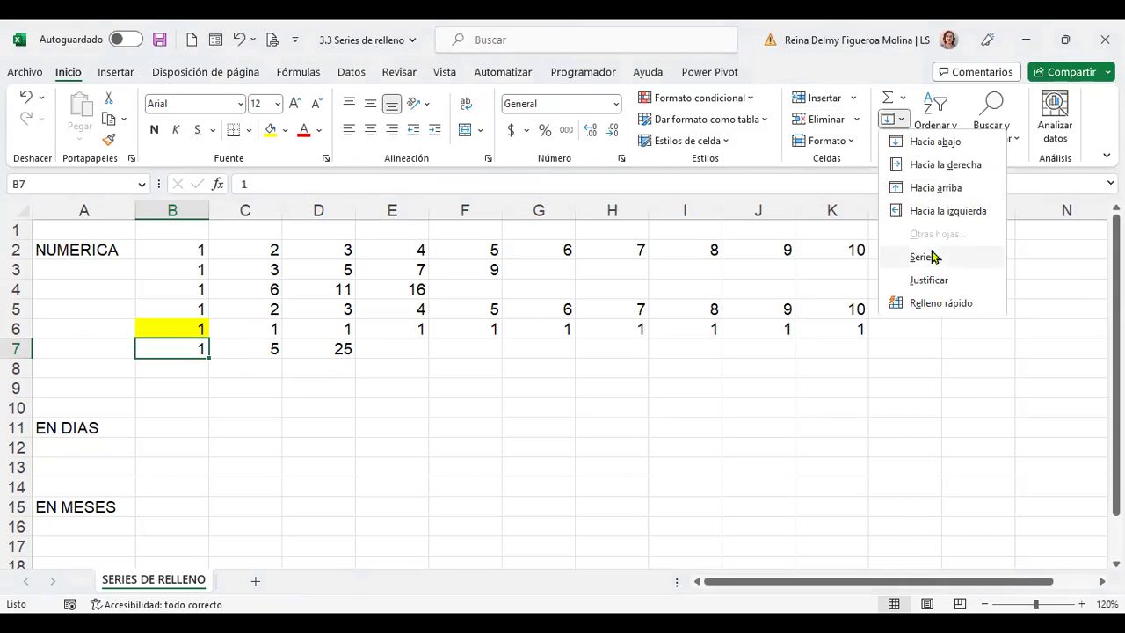
click(927, 258)
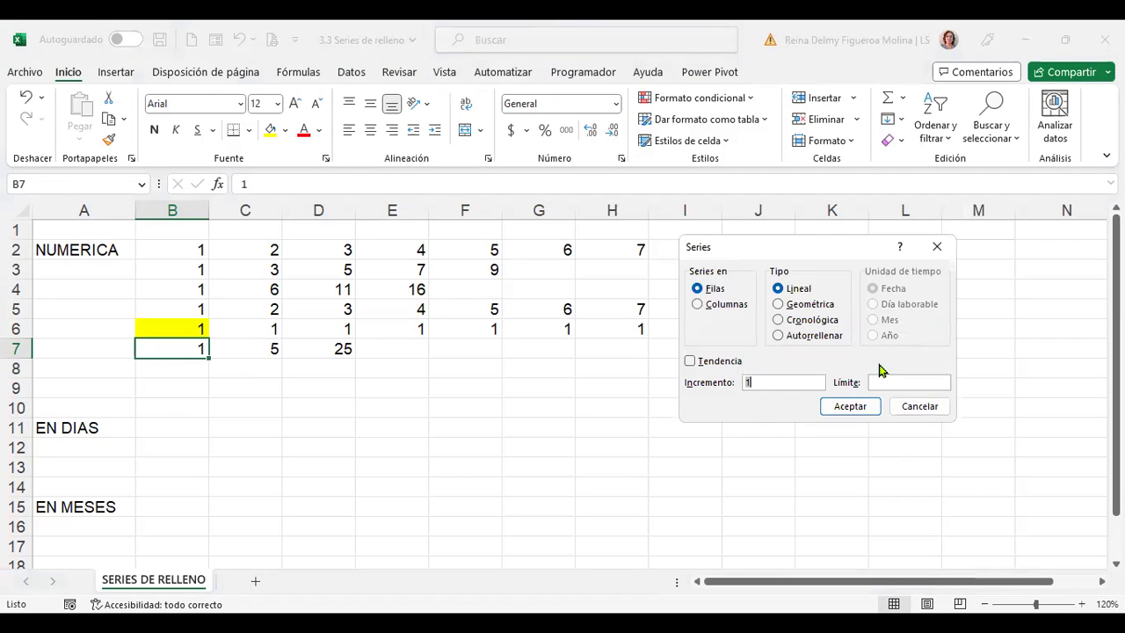
click(903, 384)
click(819, 306)
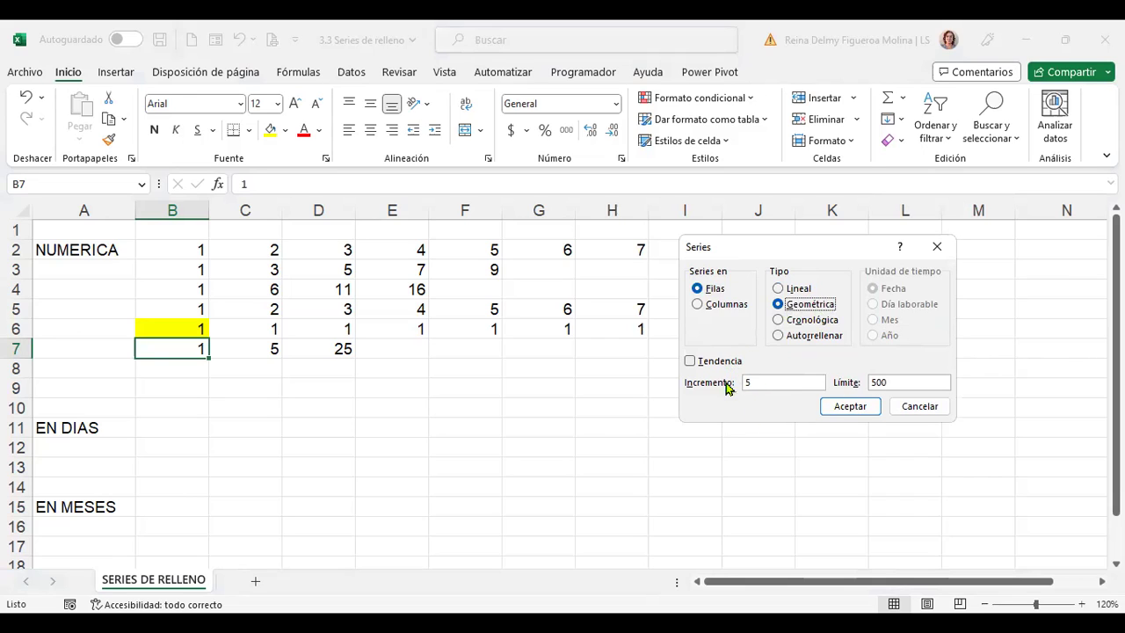
click(875, 409)
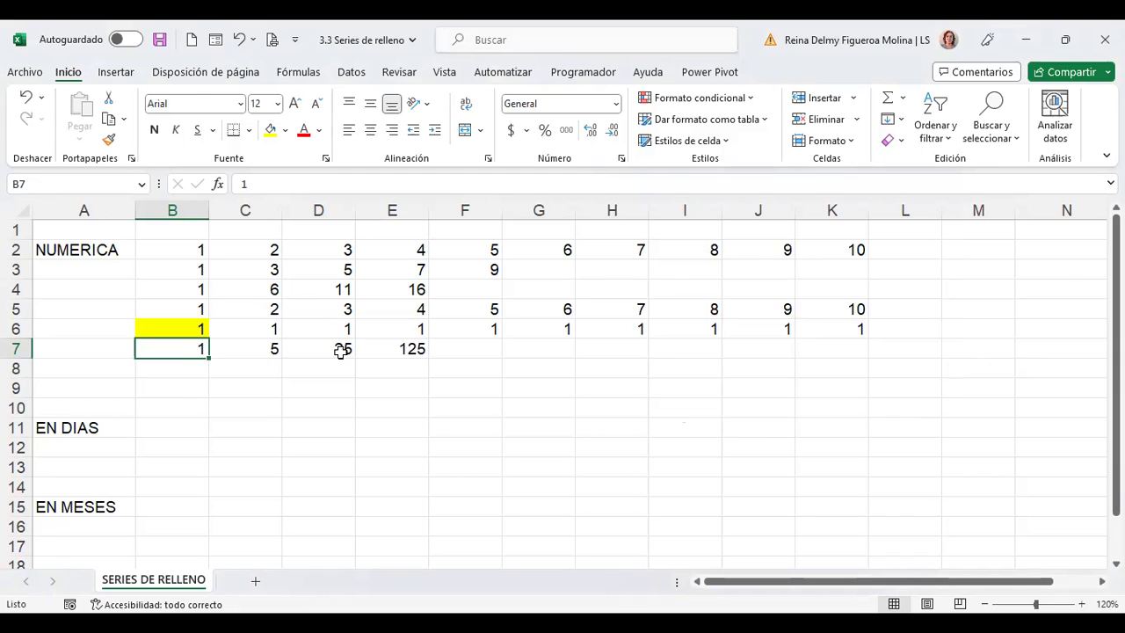
click(411, 348)
click(475, 348)
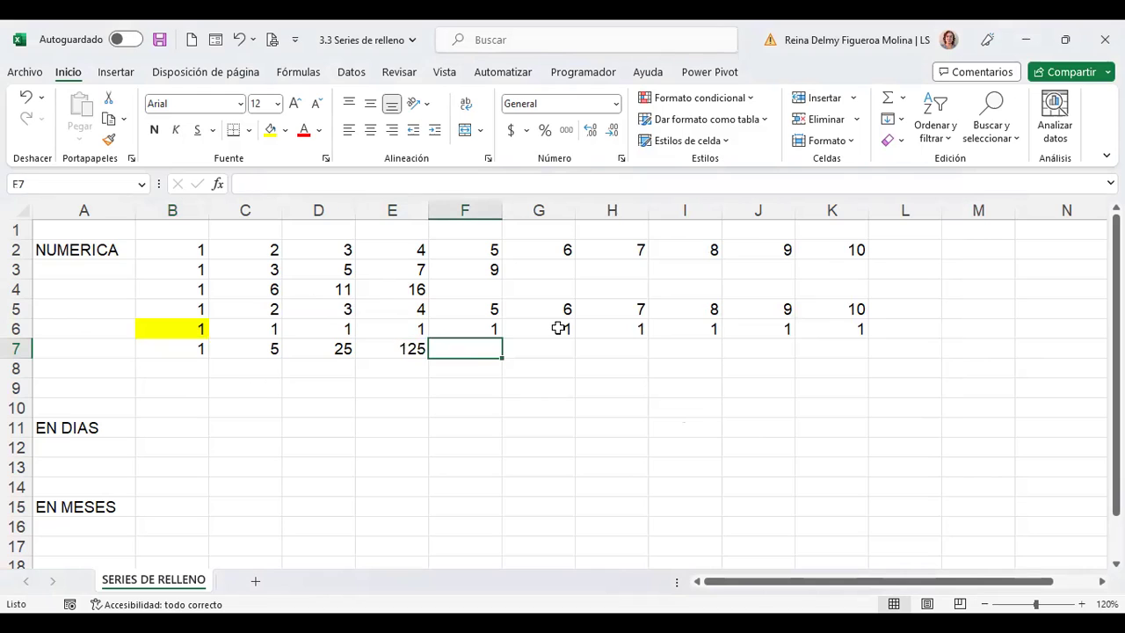
text(+)
key(Left)
text(*)
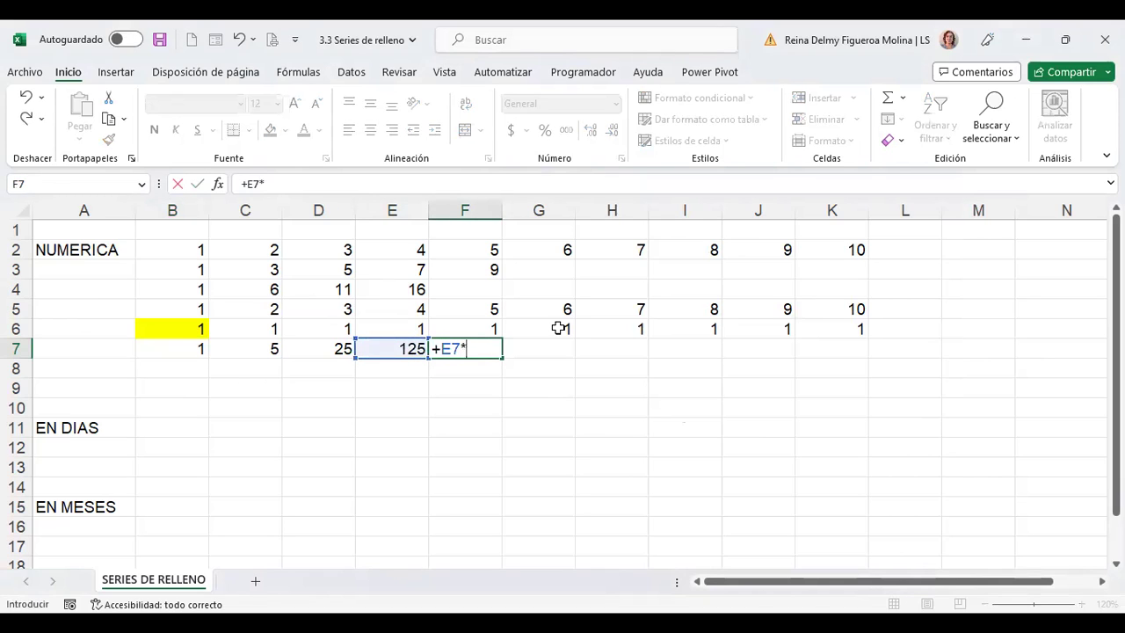
text(5)
key(Return)
key(Up)
key(Delete)
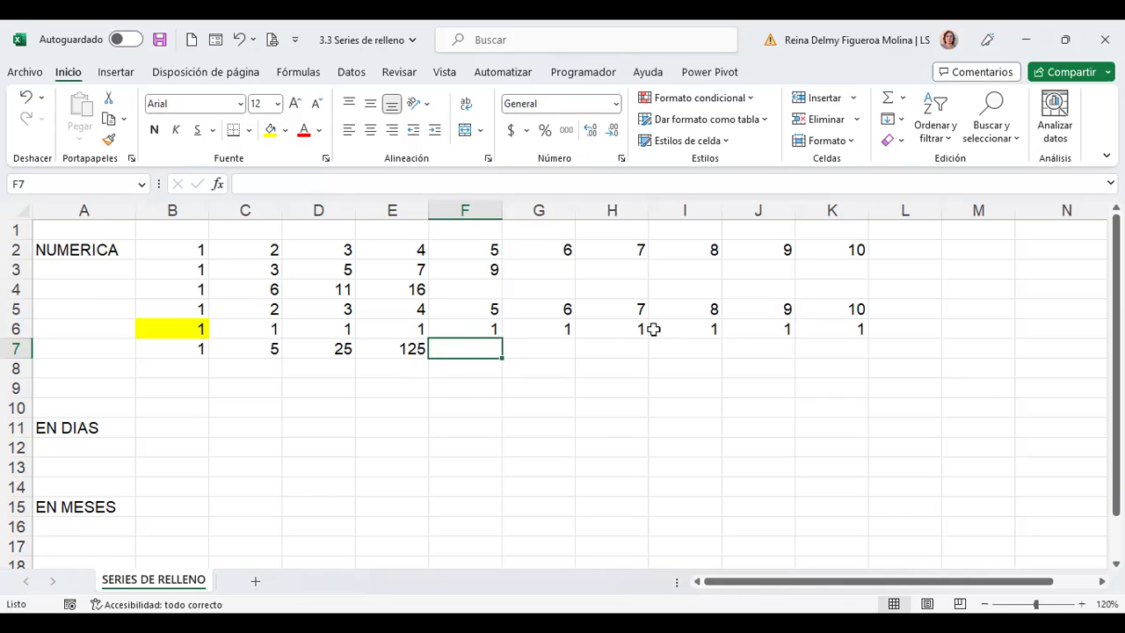
click(902, 121)
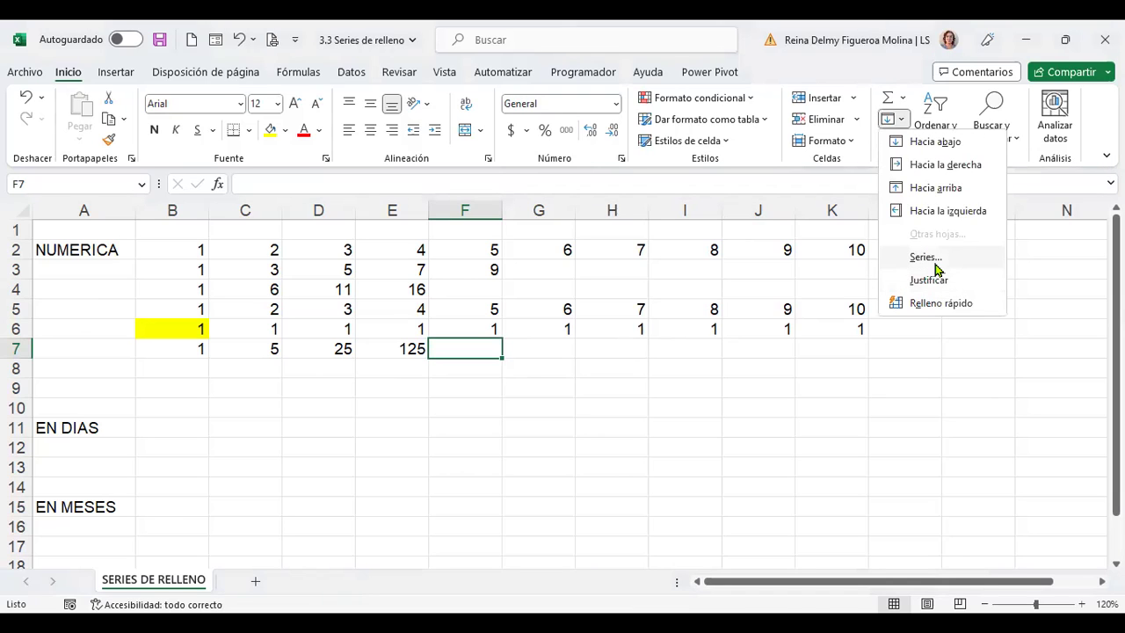
click(932, 257)
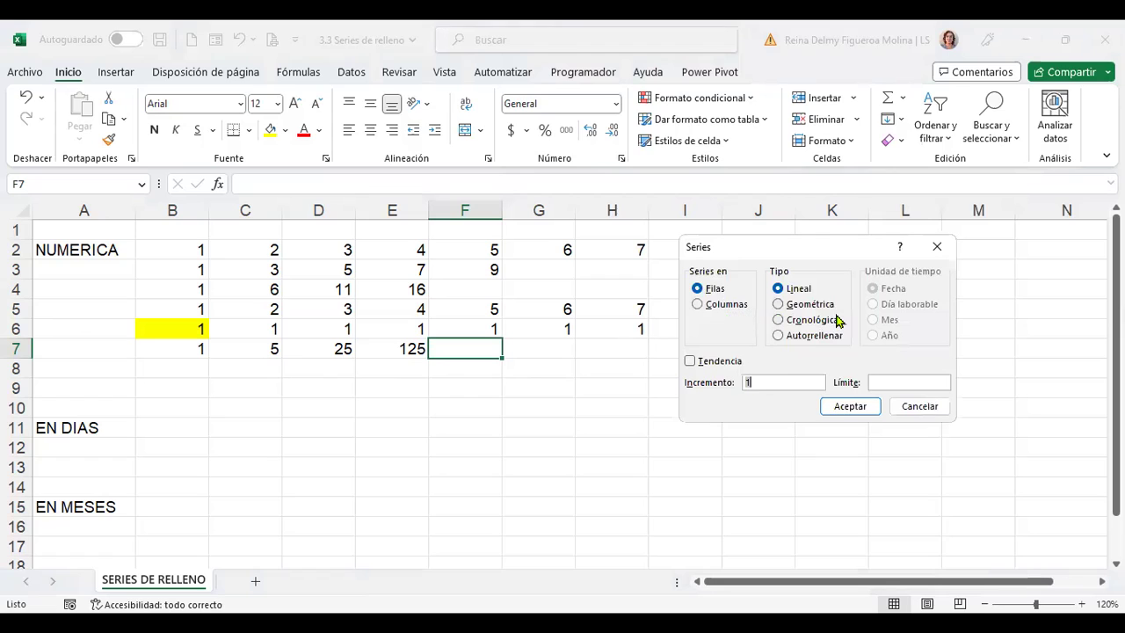
click(919, 406)
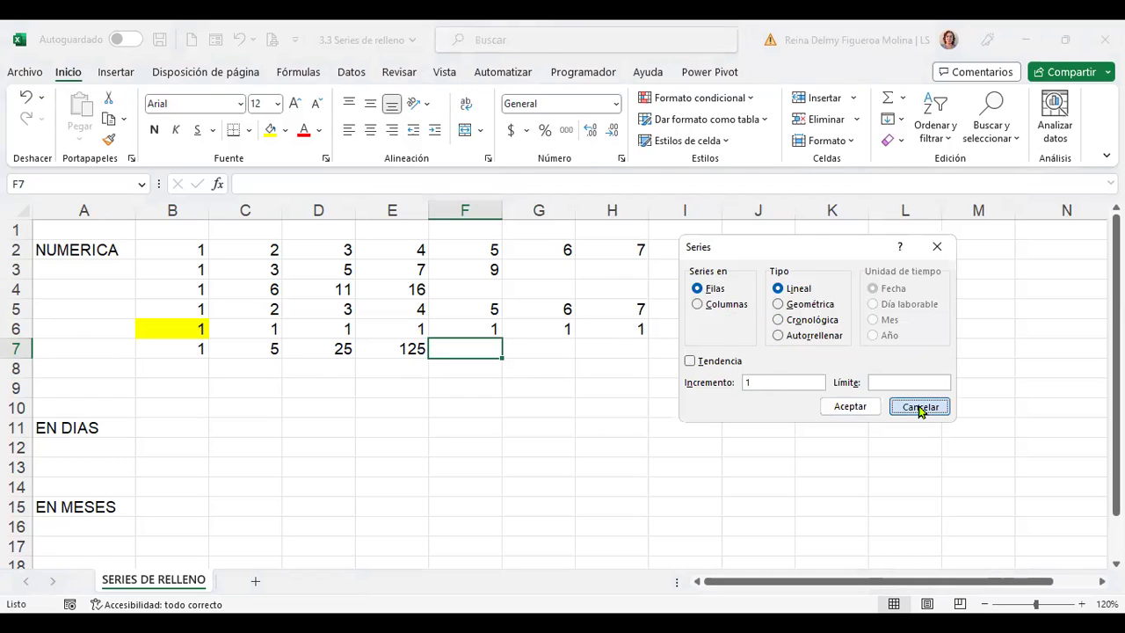
click(175, 366)
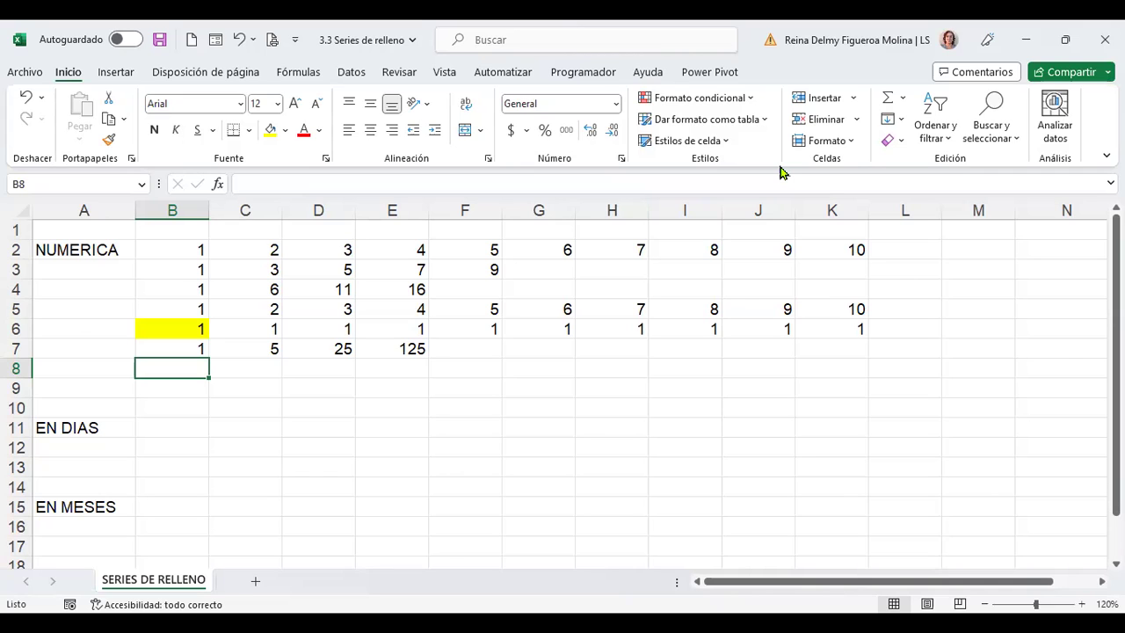
click(896, 120)
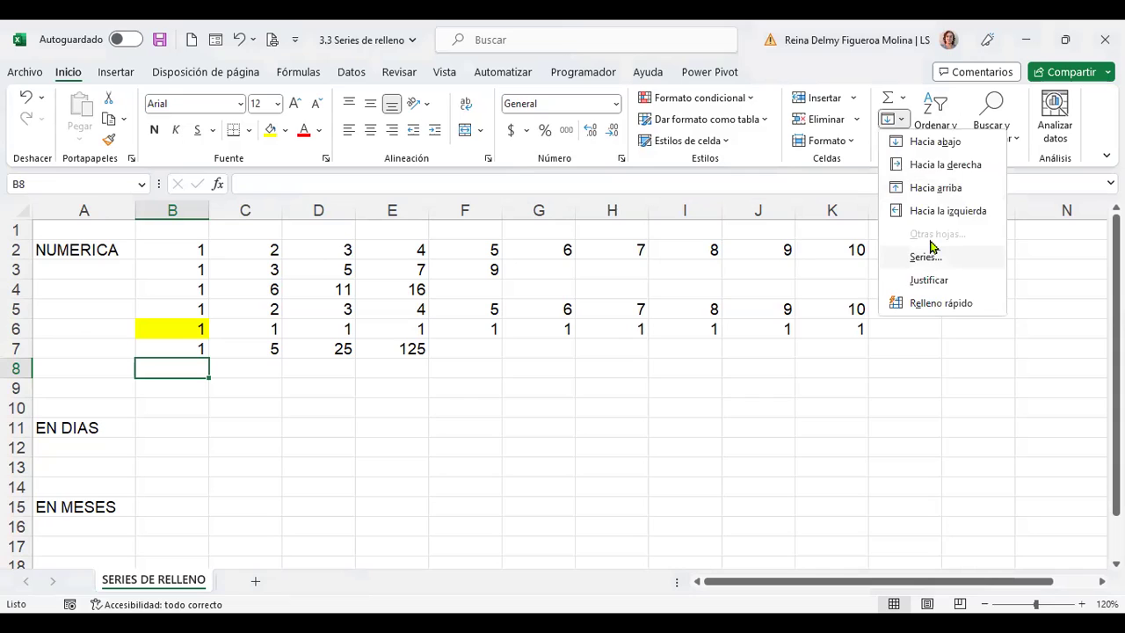
click(929, 255)
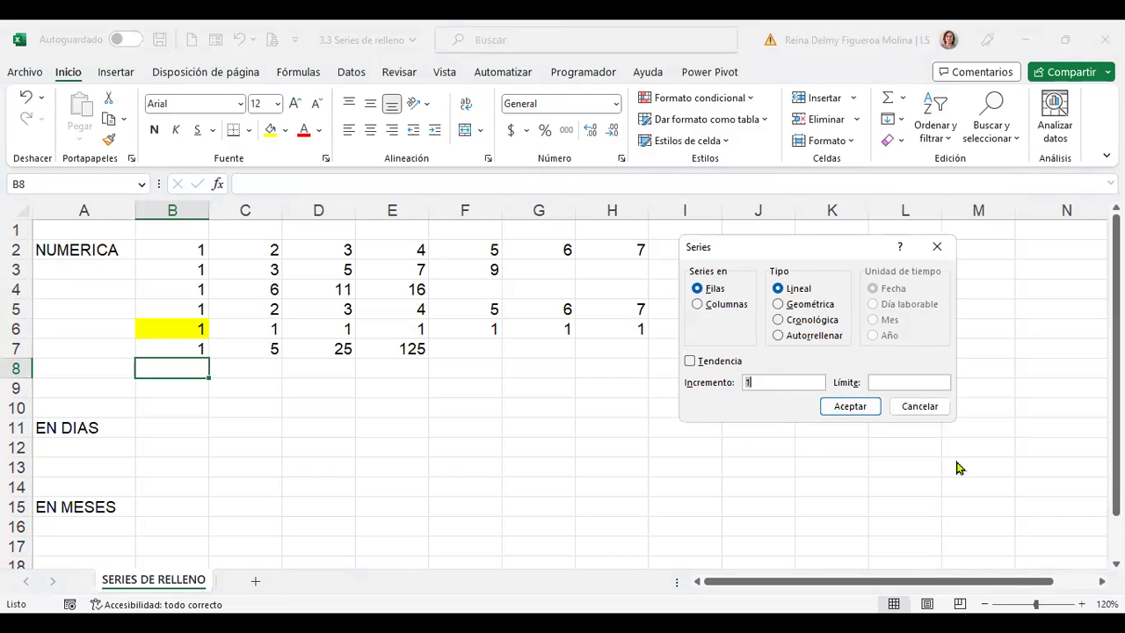
click(919, 406)
click(168, 428)
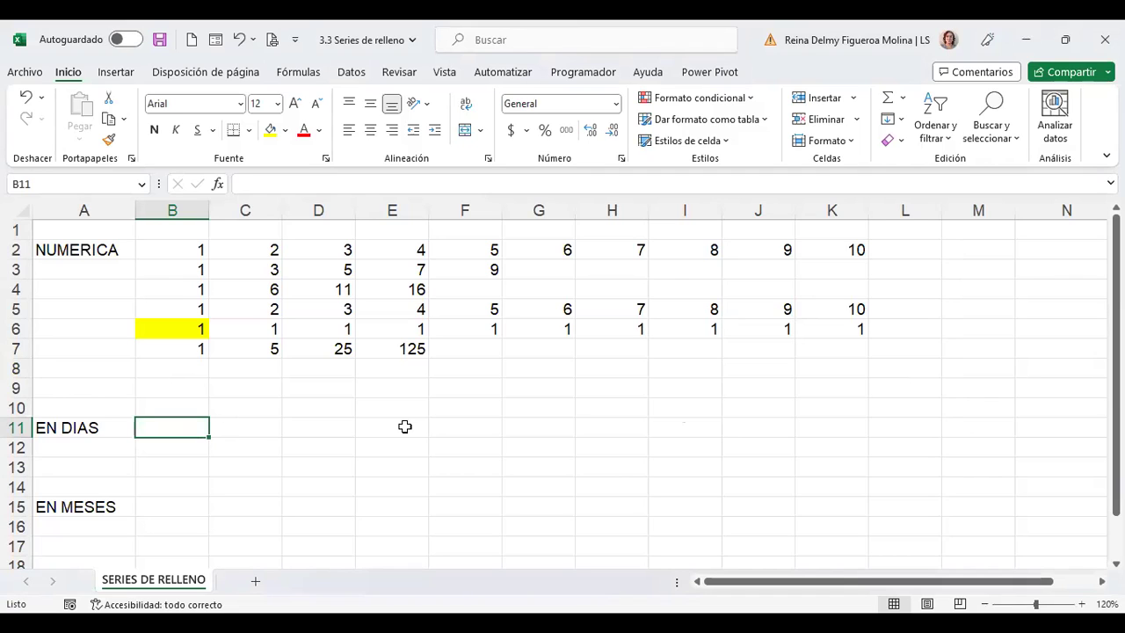
Enter Miércoles in B11 and drag it to K11 to list consecutive weekdays
text(Miércoles)
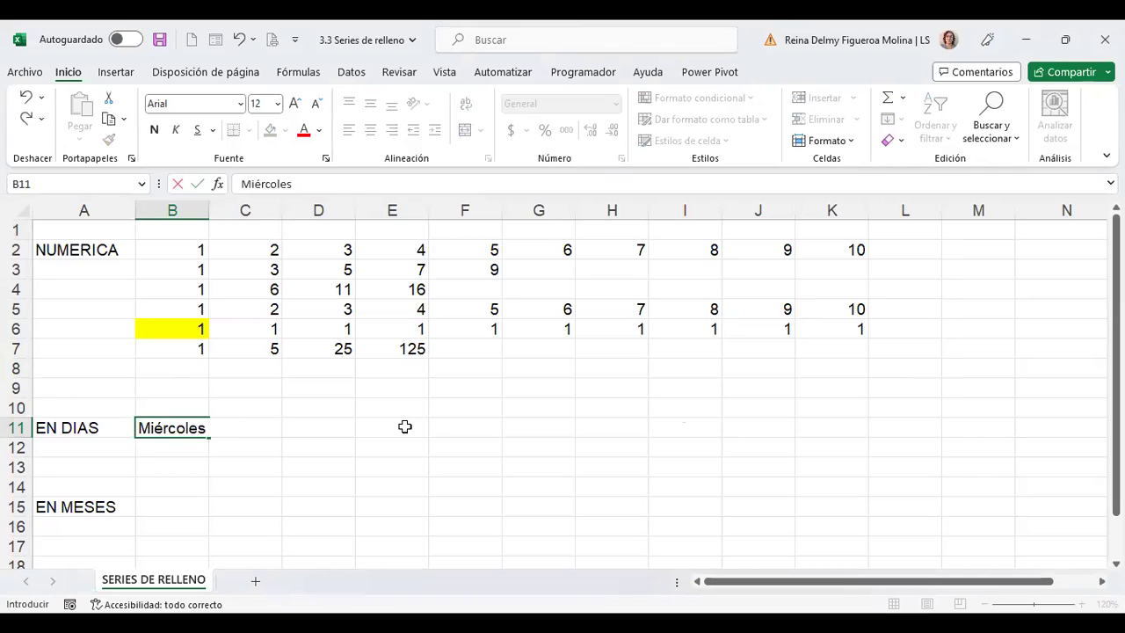
key(Return)
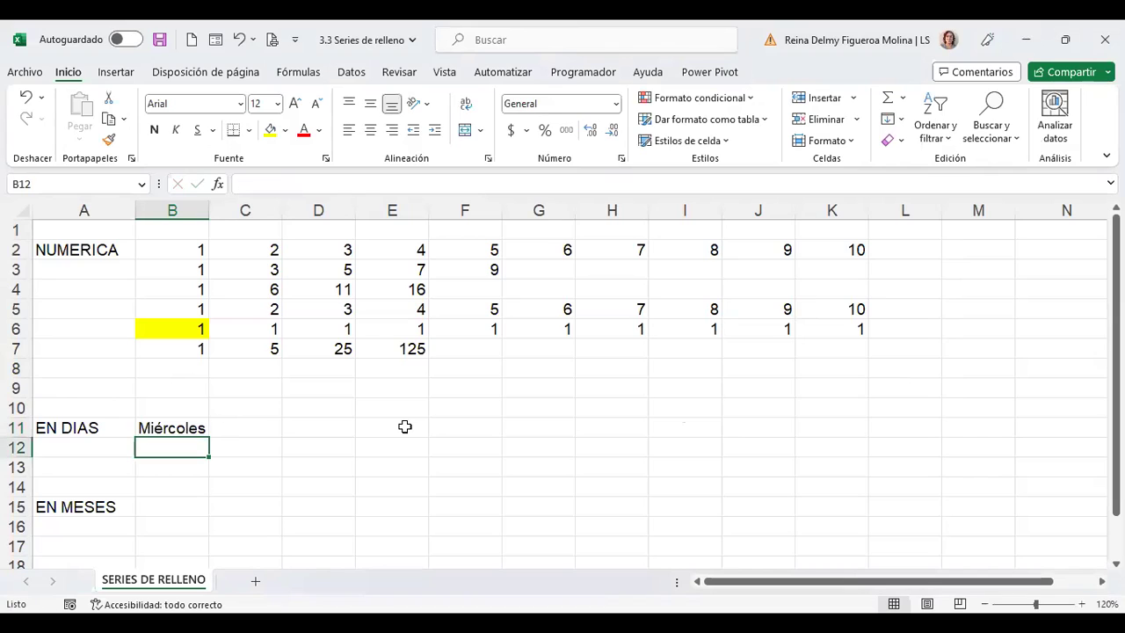
click(172, 431)
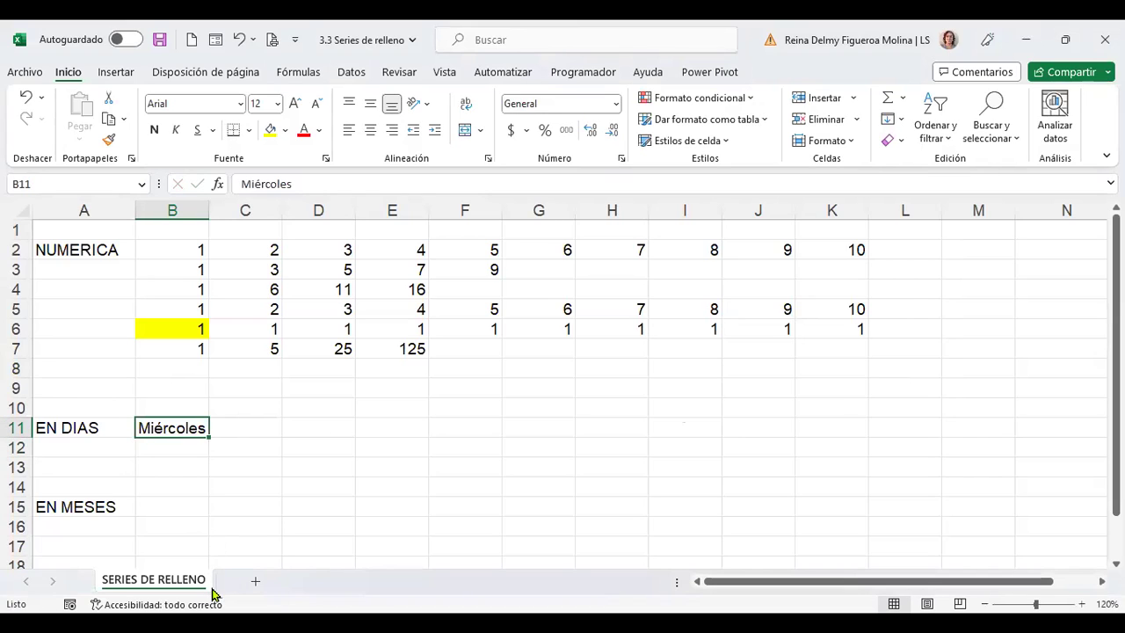
drag(210, 437, 843, 442)
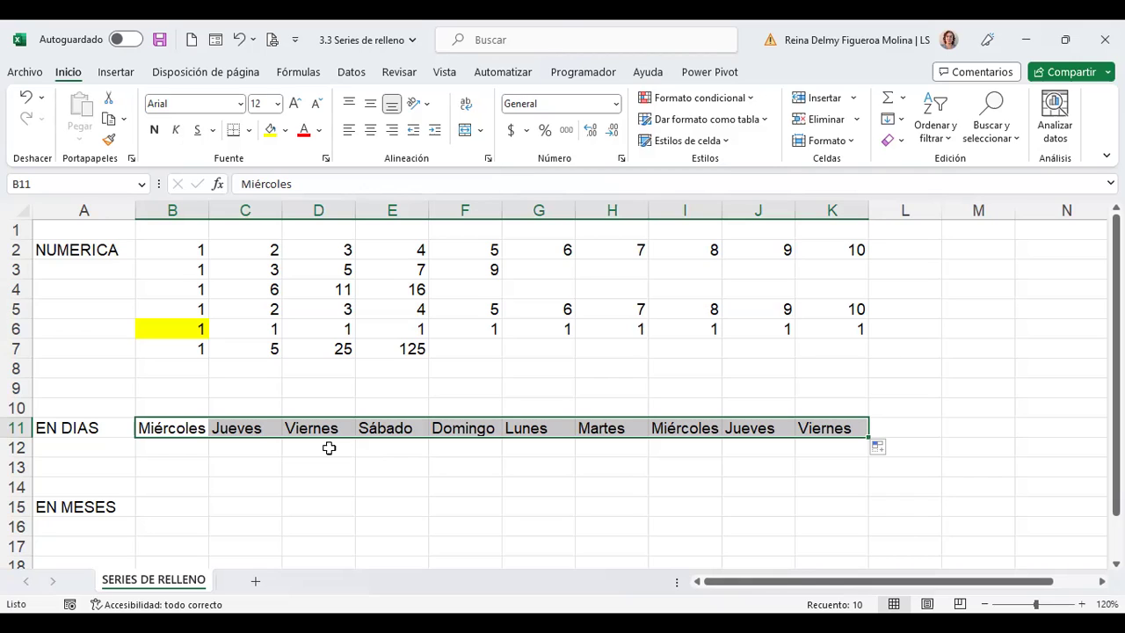
Enter the abbreviation Mié in B12, rejecting the autocomplete suggestion
click(191, 445)
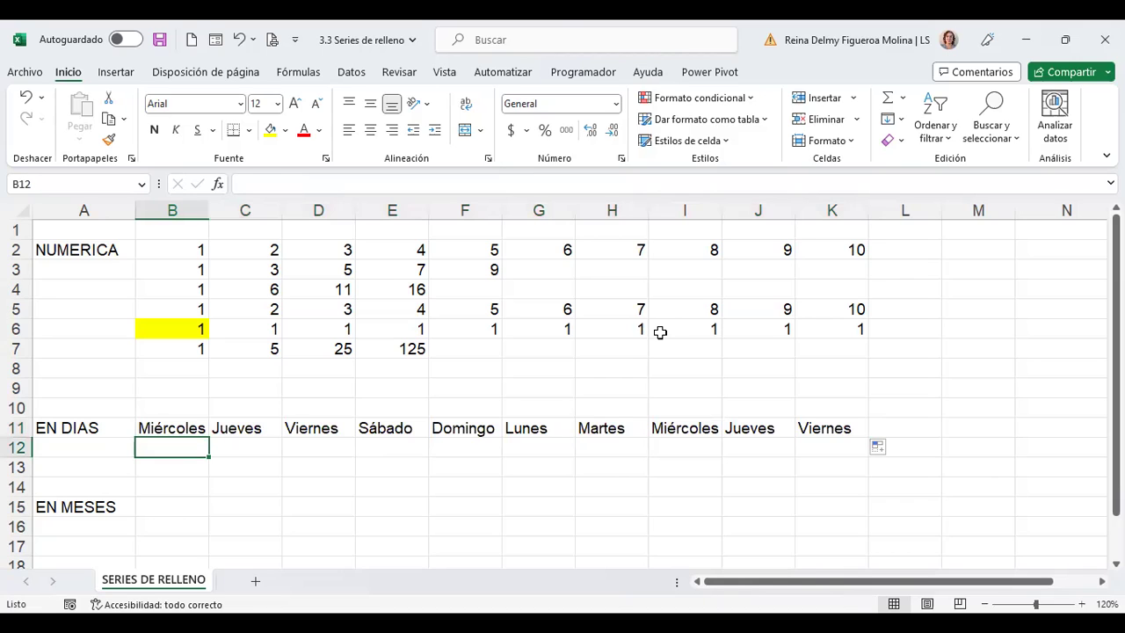
text(Mié)
key(BackSpace)
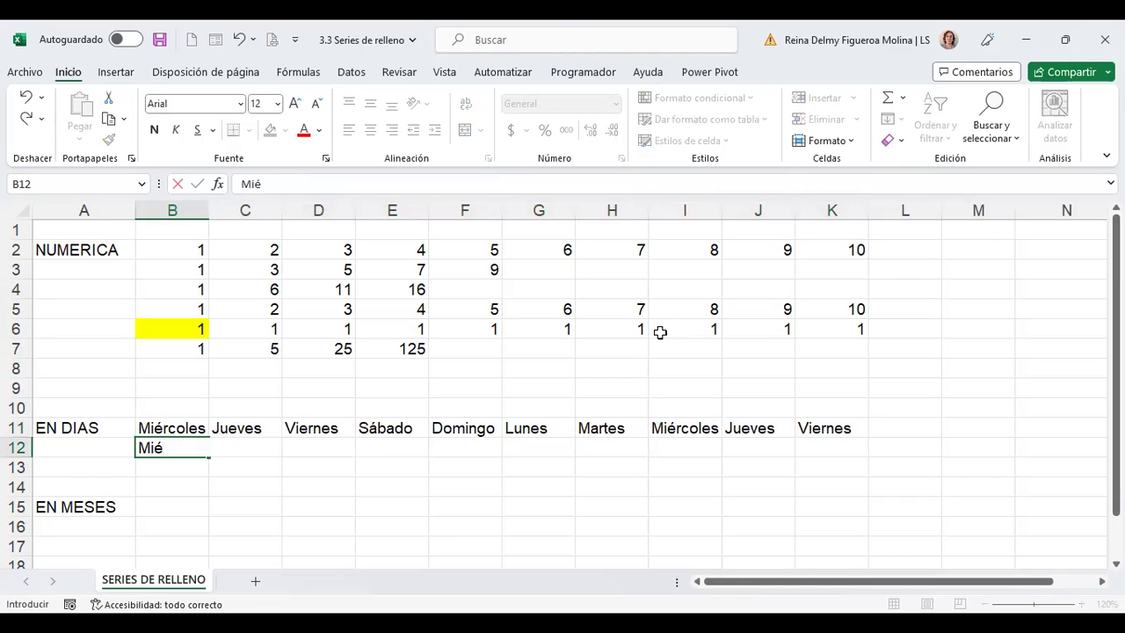
key(Return)
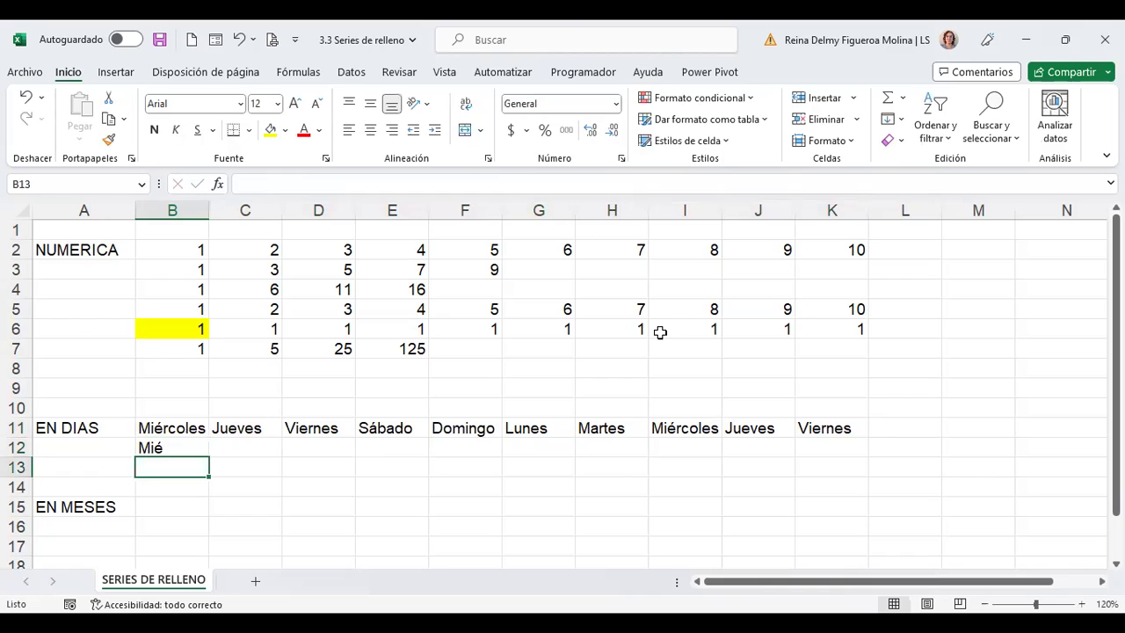
key(Up)
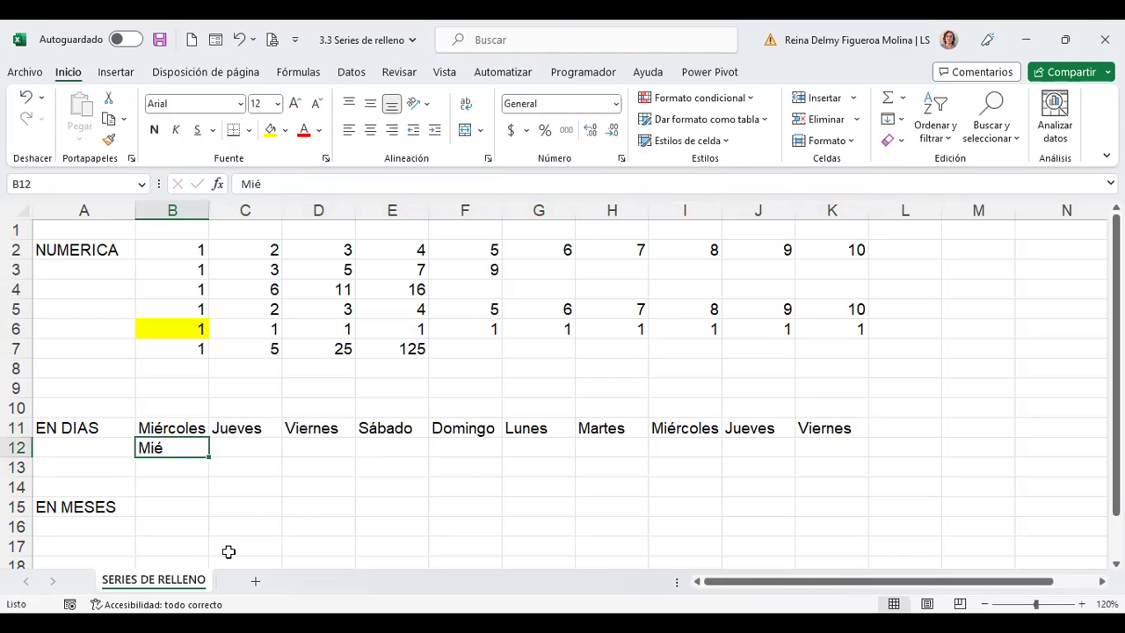
Drag B12 to K12 to fill abbreviated weekdays Mié, Jue., Vie. and onward
drag(210, 458, 849, 452)
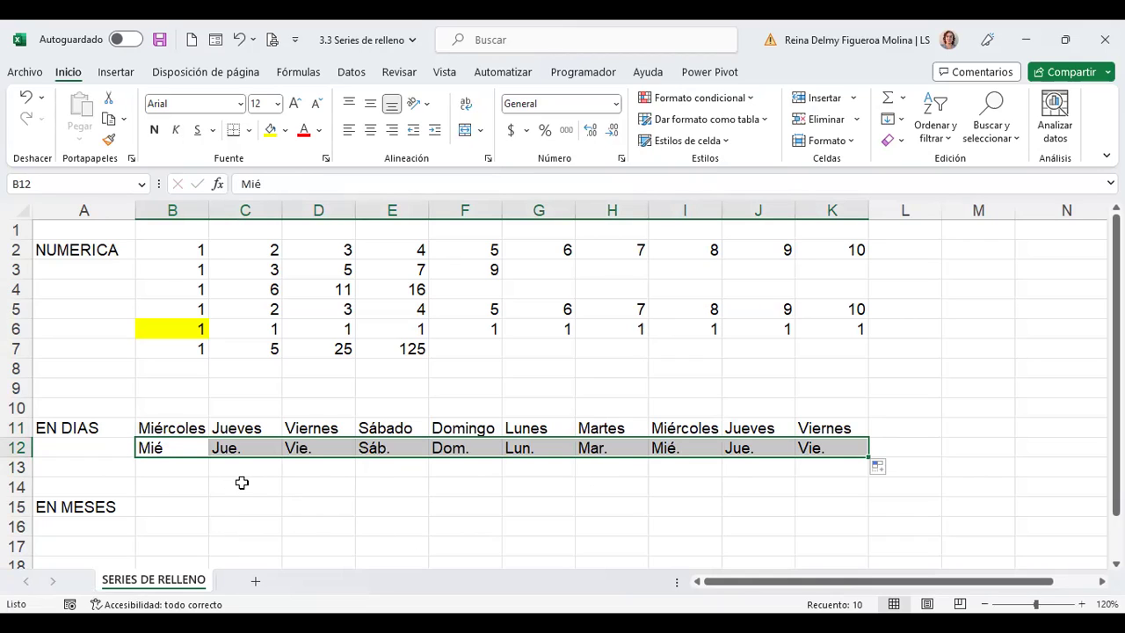
click(174, 466)
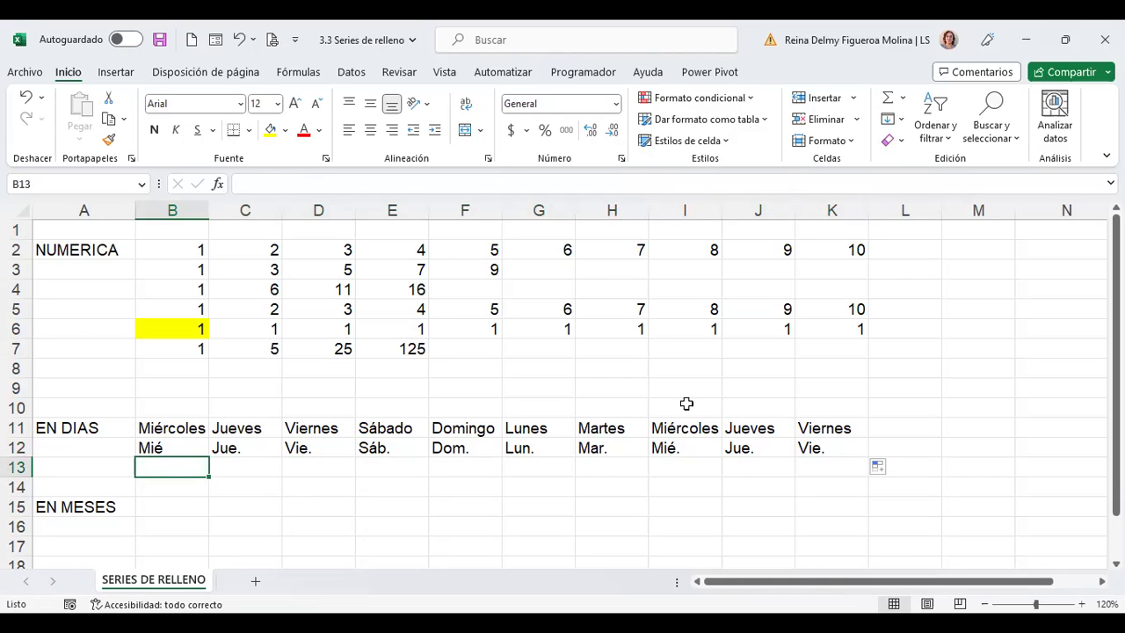
Enter Mié in cell B13
text(Miér)
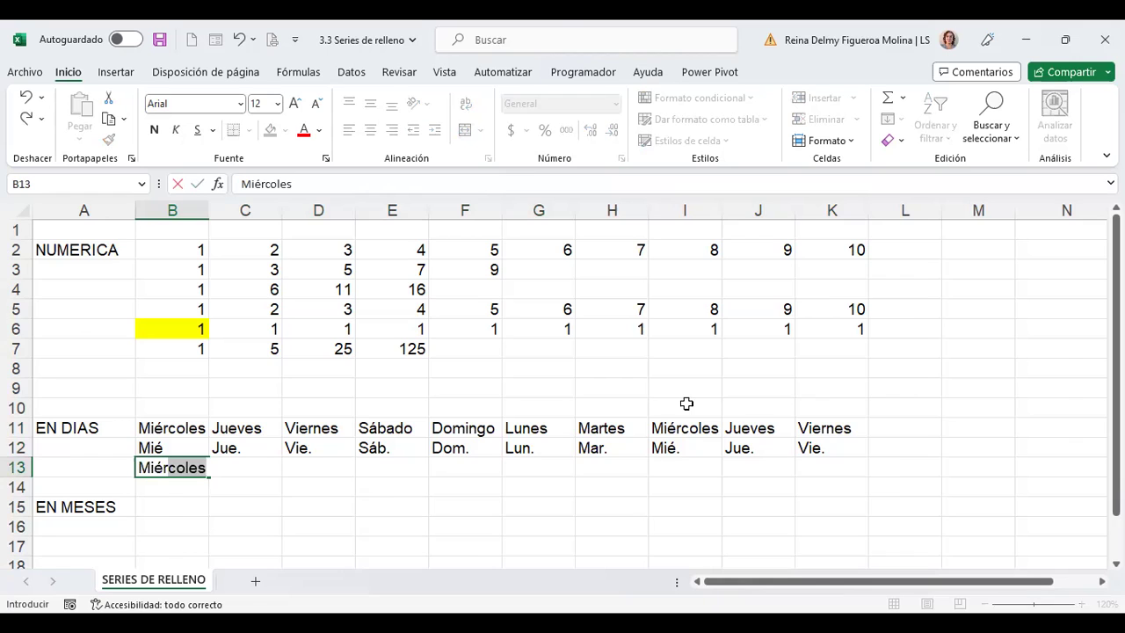
key(BackSpace)
key(BackSpace)
key(Return)
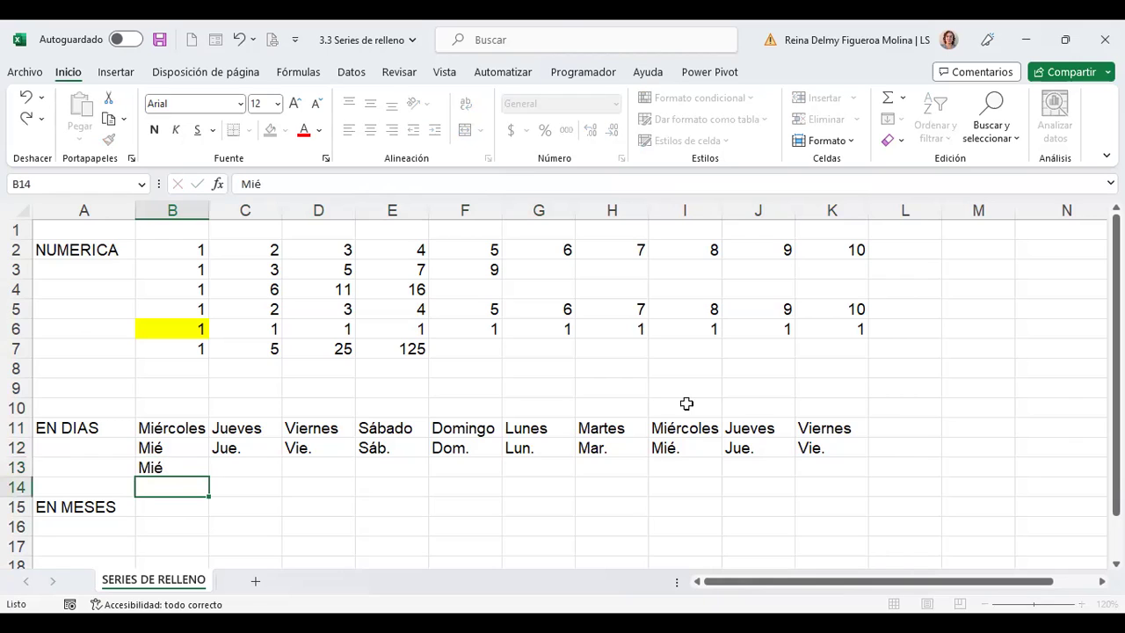
key(Up)
Enter Vie in C13 and drag B13:C13 to K13 for every-other-day weekdays
key(Right)
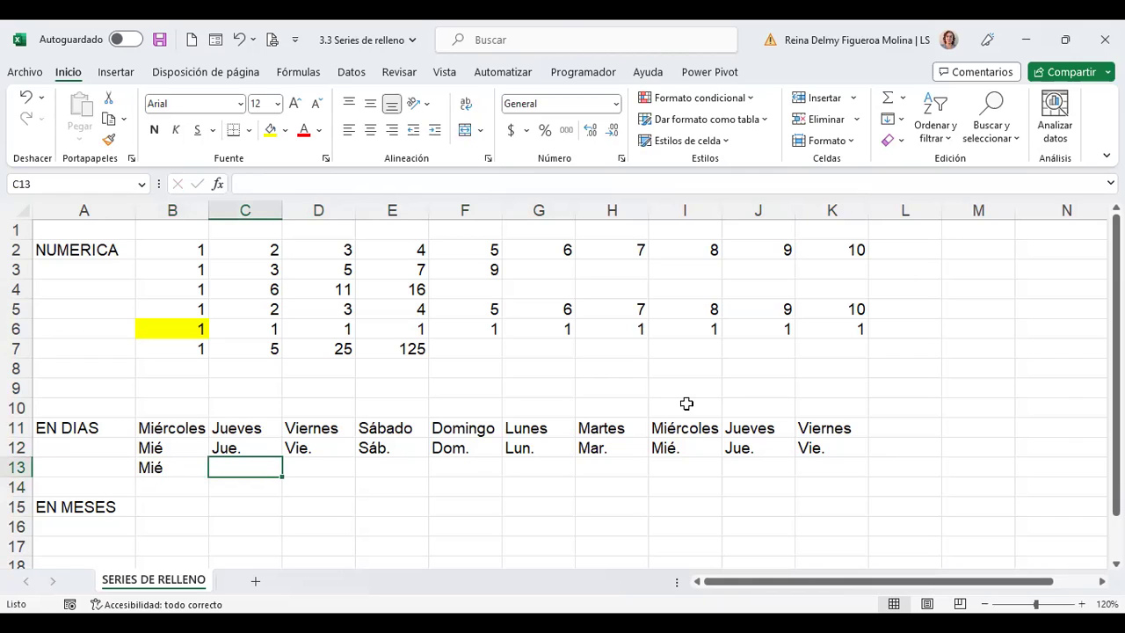
text(Vie)
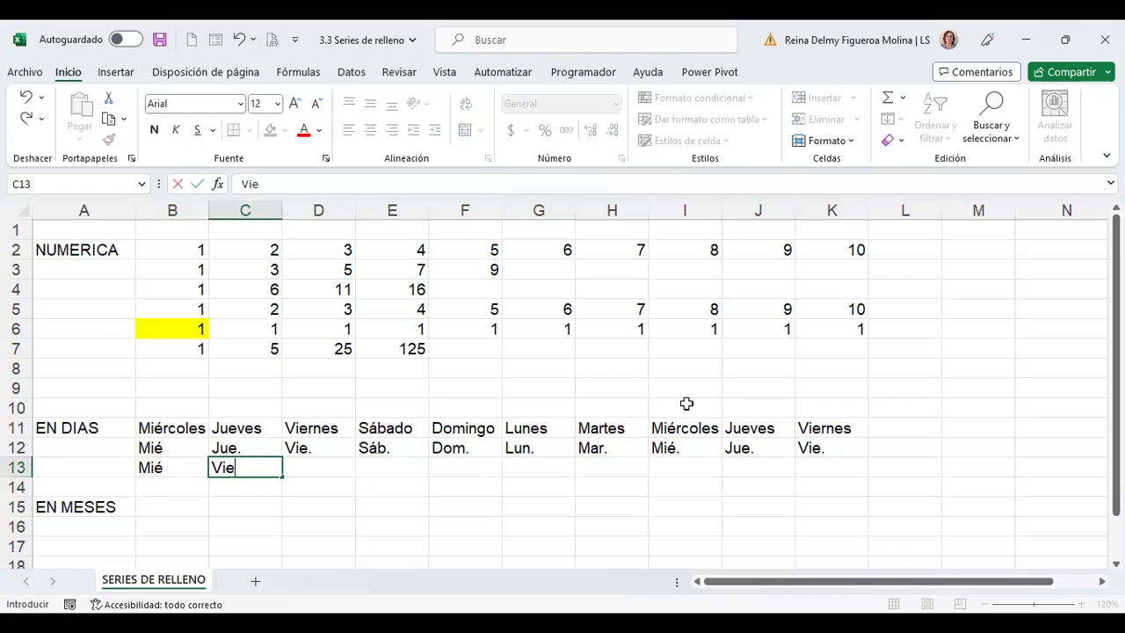
key(Return)
key(Up)
key(Up)
key(Left)
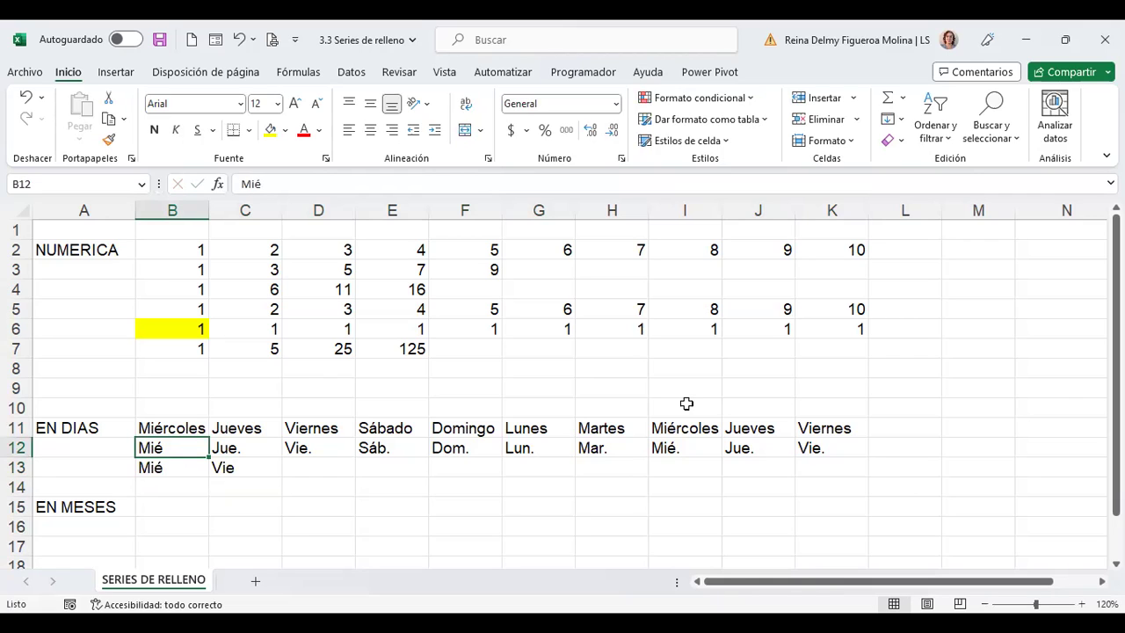
key(Down)
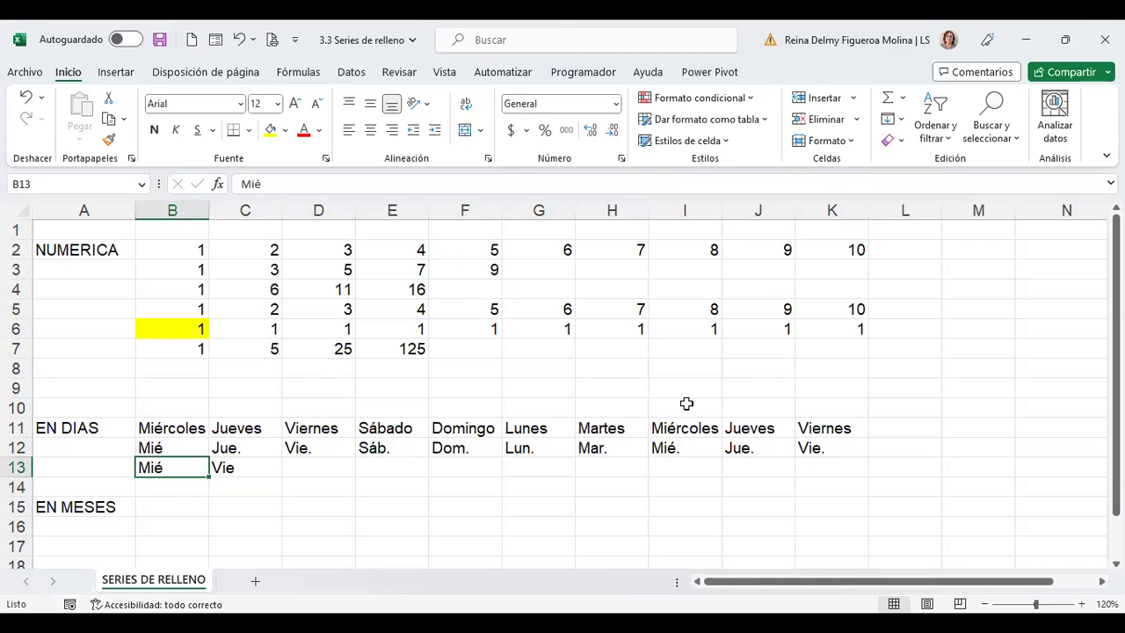
key(shift+Right)
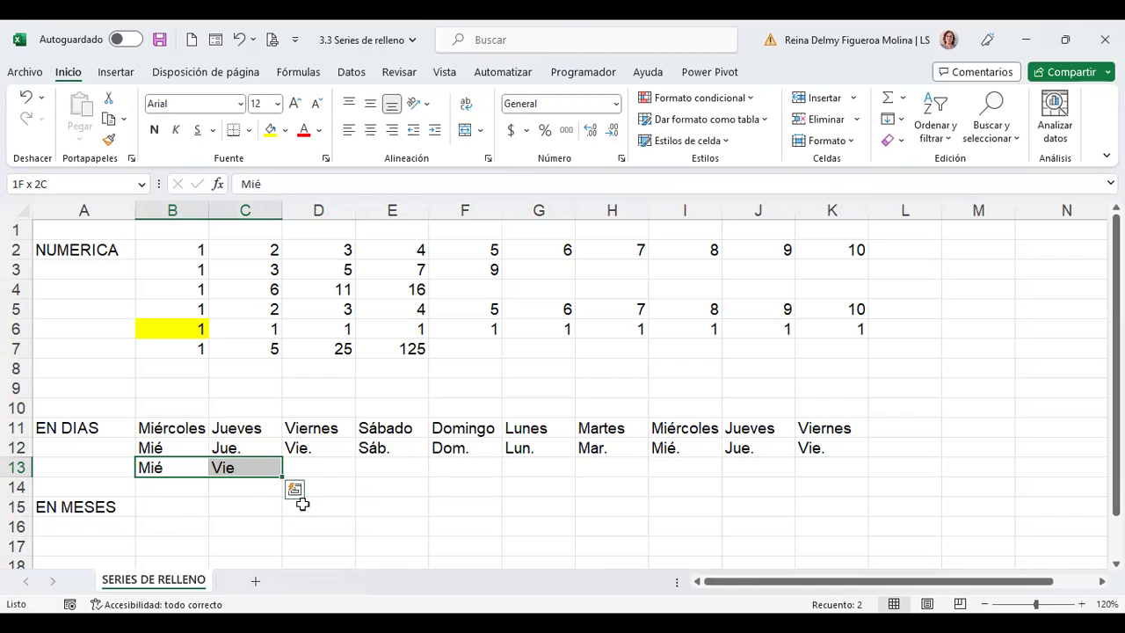
drag(283, 478, 835, 473)
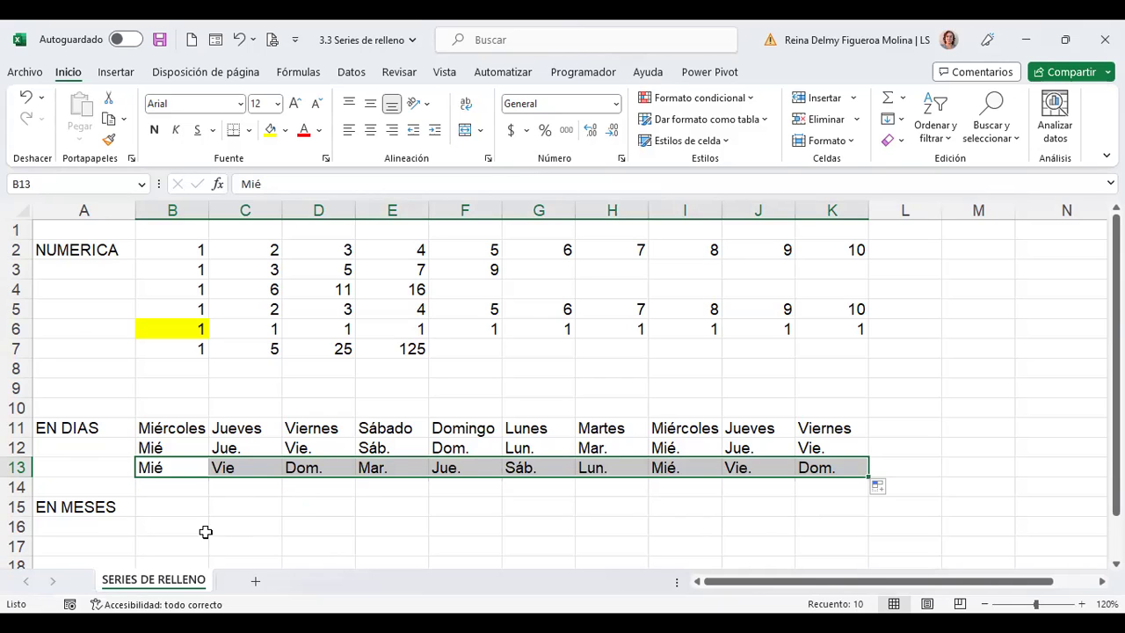
scroll(213, 486, down, 1)
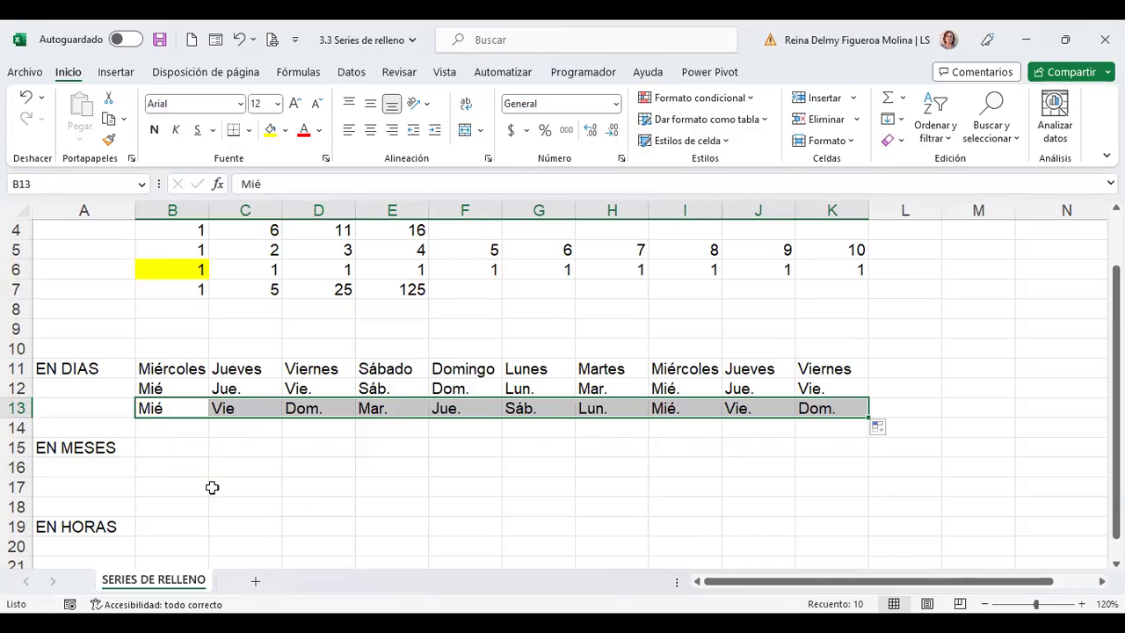
click(187, 449)
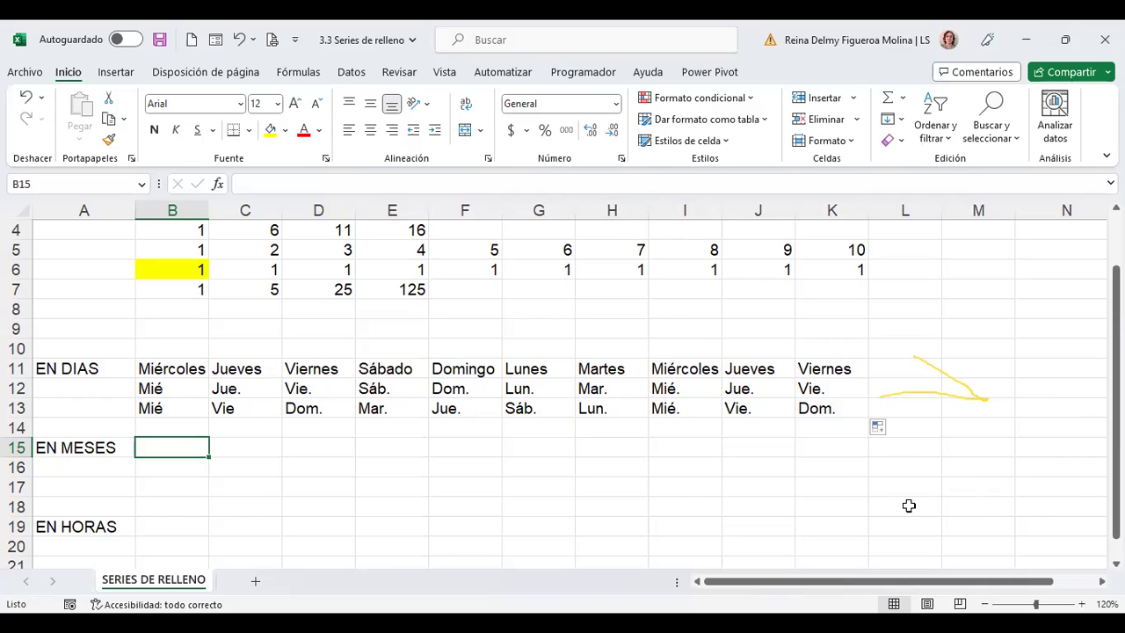
Set row 13's Auto Fill option to Rellenar días and check the value in C13
click(890, 430)
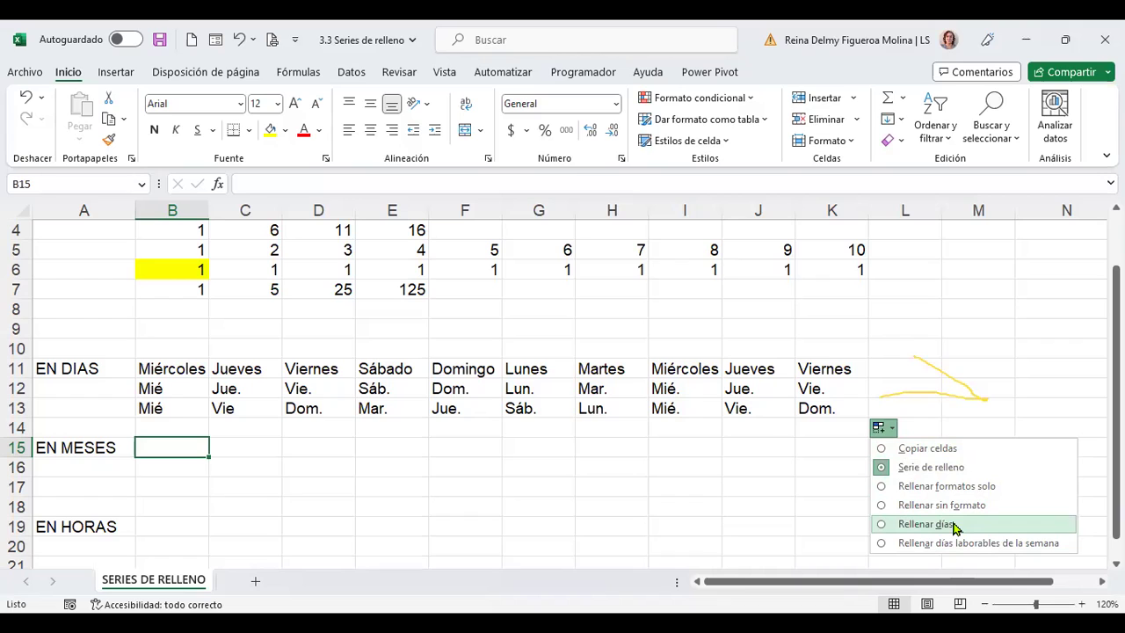
click(955, 524)
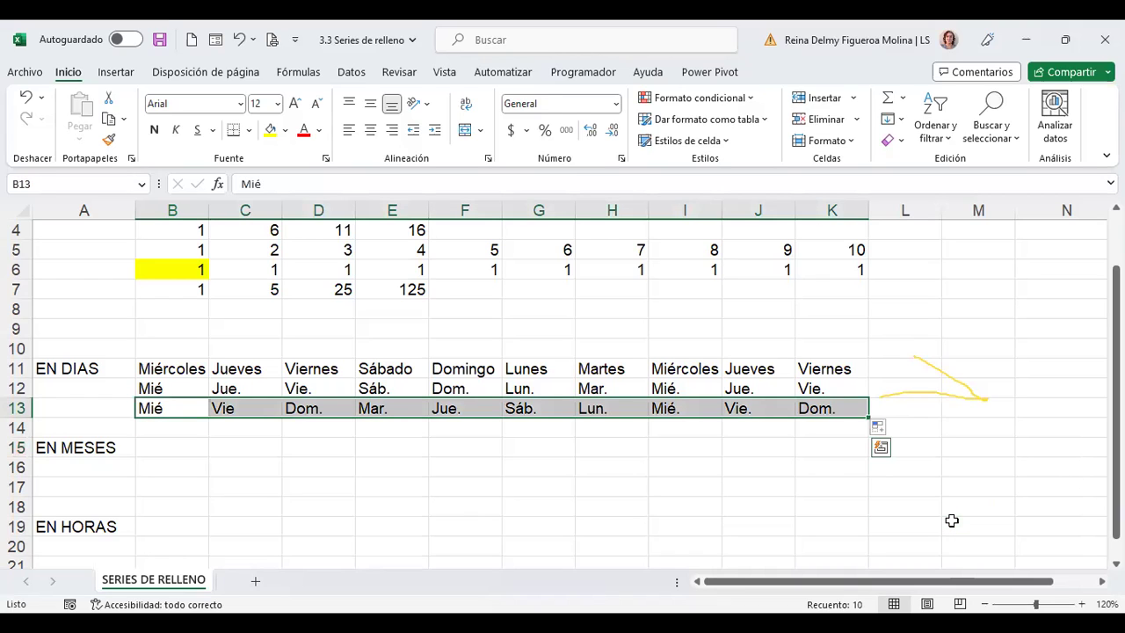
click(892, 430)
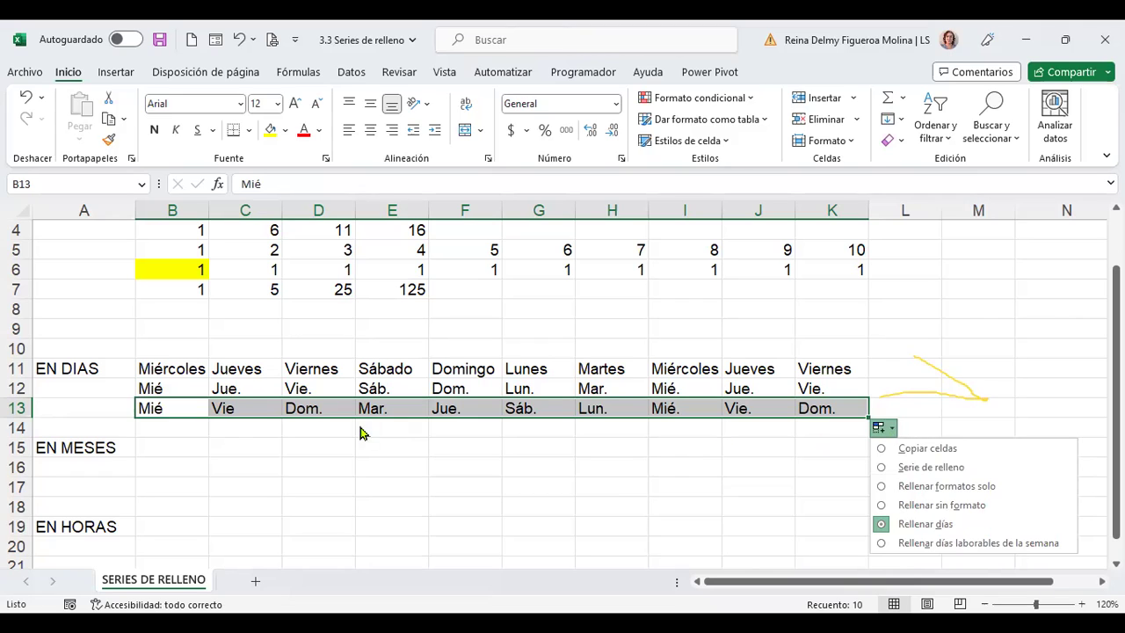
key(Escape)
click(247, 410)
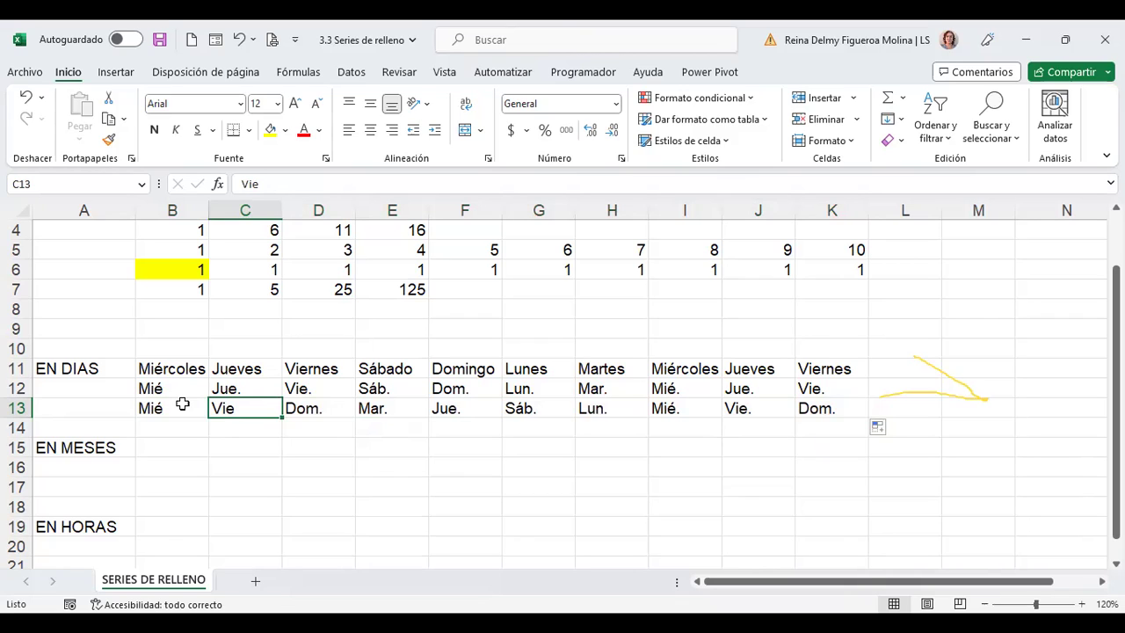
Extend the Mié/Vie pair in B13:C13 across row 13 to K13, then go to cell B15
drag(186, 410, 209, 409)
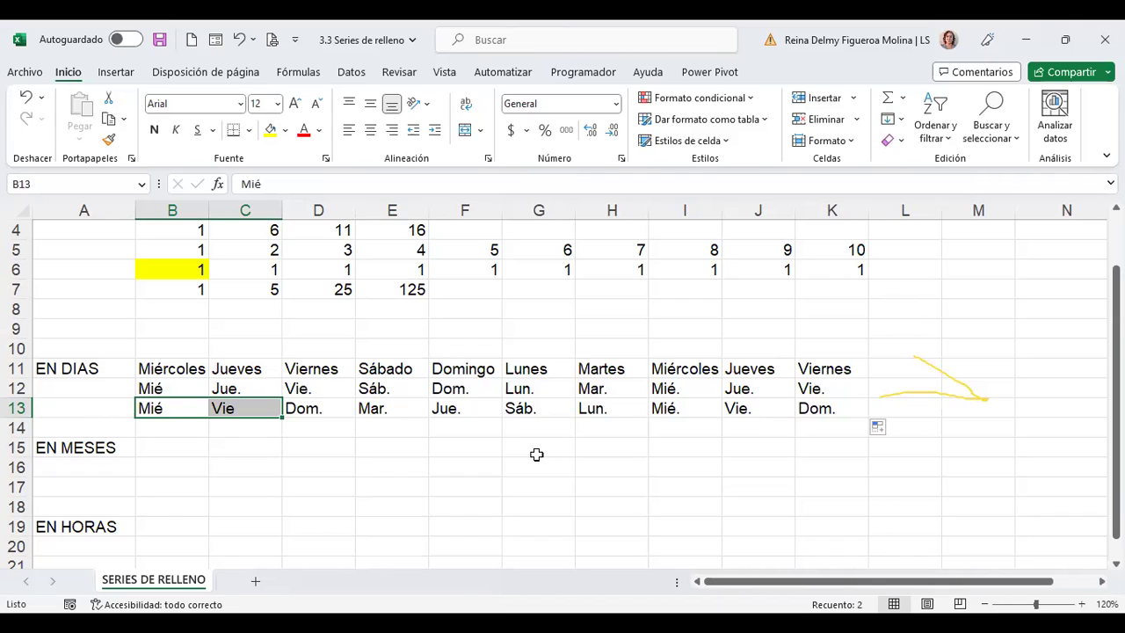
click(182, 446)
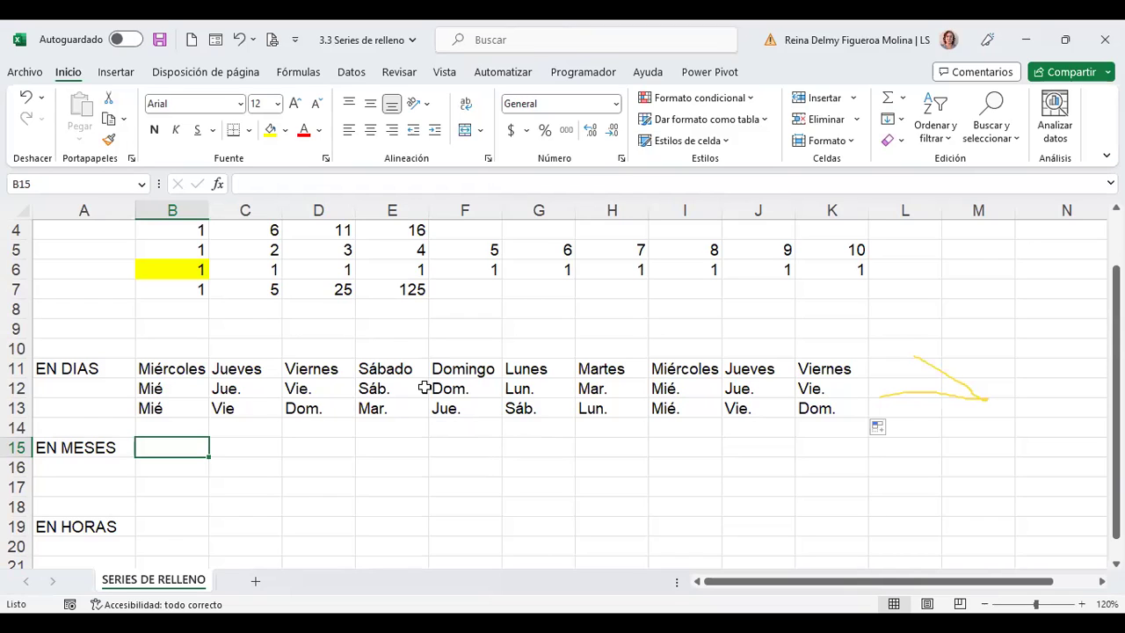
Check the Auto Fill Options for the last fill, close the list, and return to cell B15
click(893, 430)
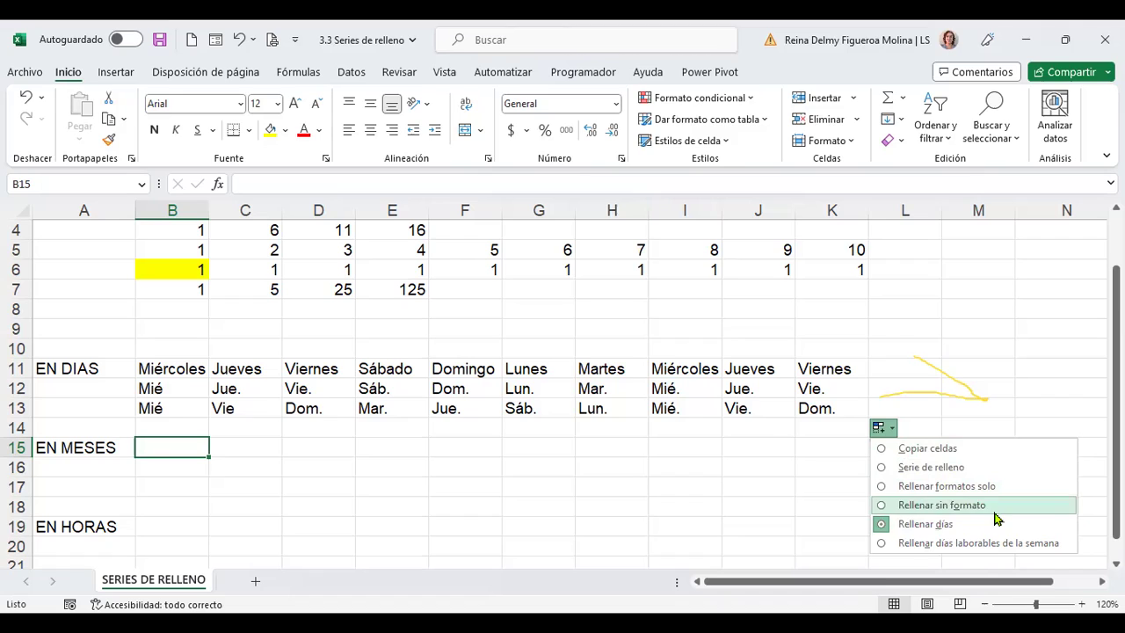
click(212, 472)
click(186, 446)
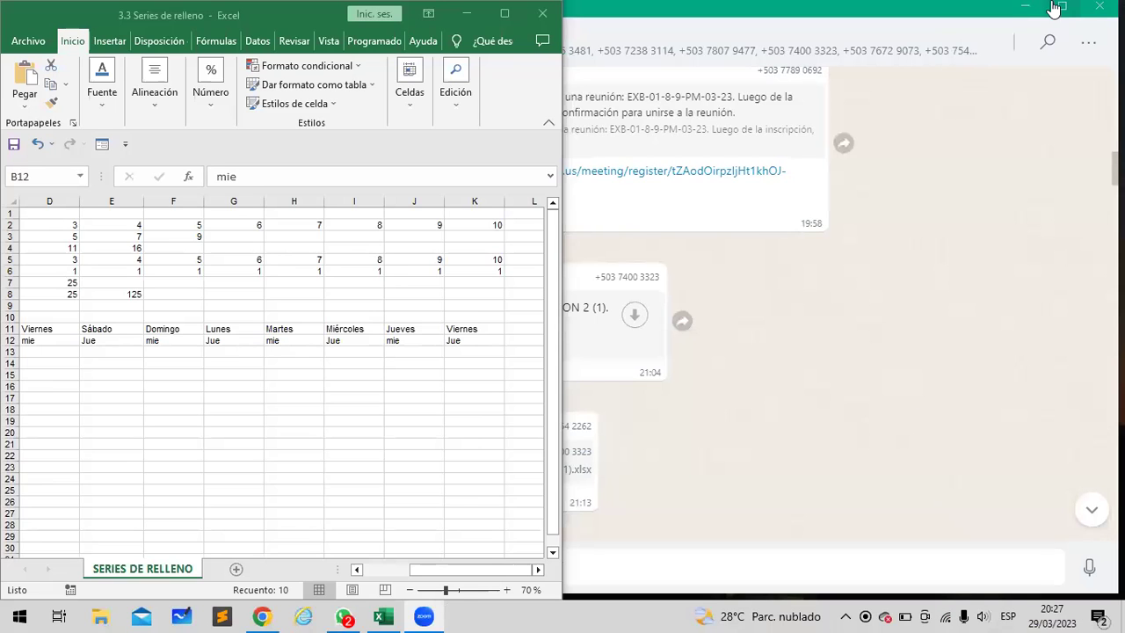
Minimize WhatsApp and review the mie/Jue day row 12 above B13–D13
click(1062, 6)
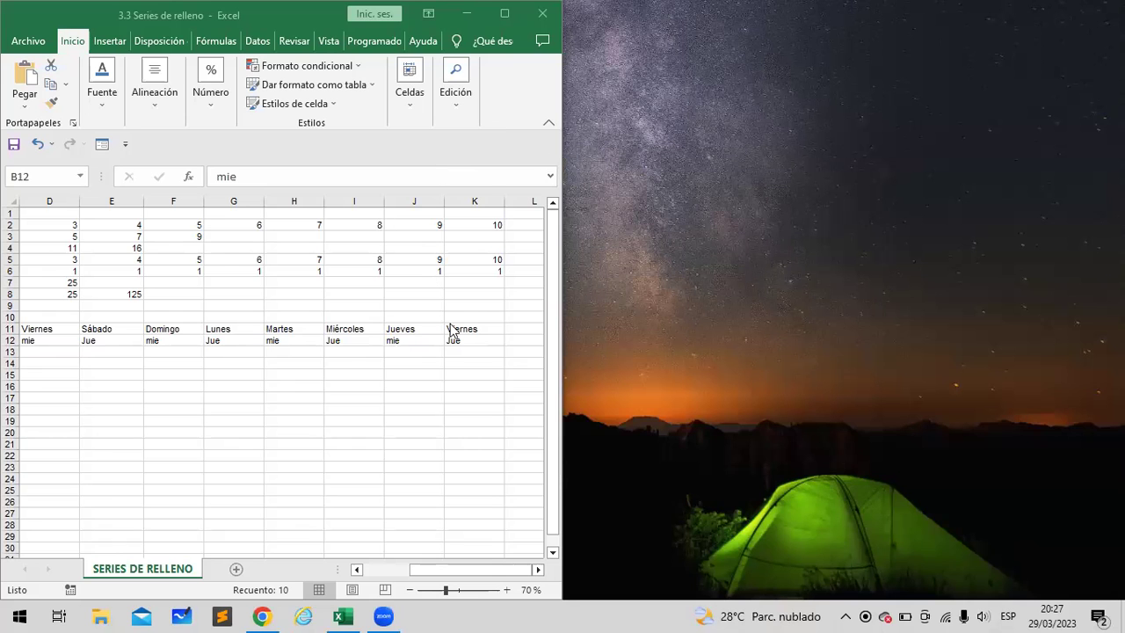
scroll(451, 331, up, 3)
scroll(452, 329, left, 5)
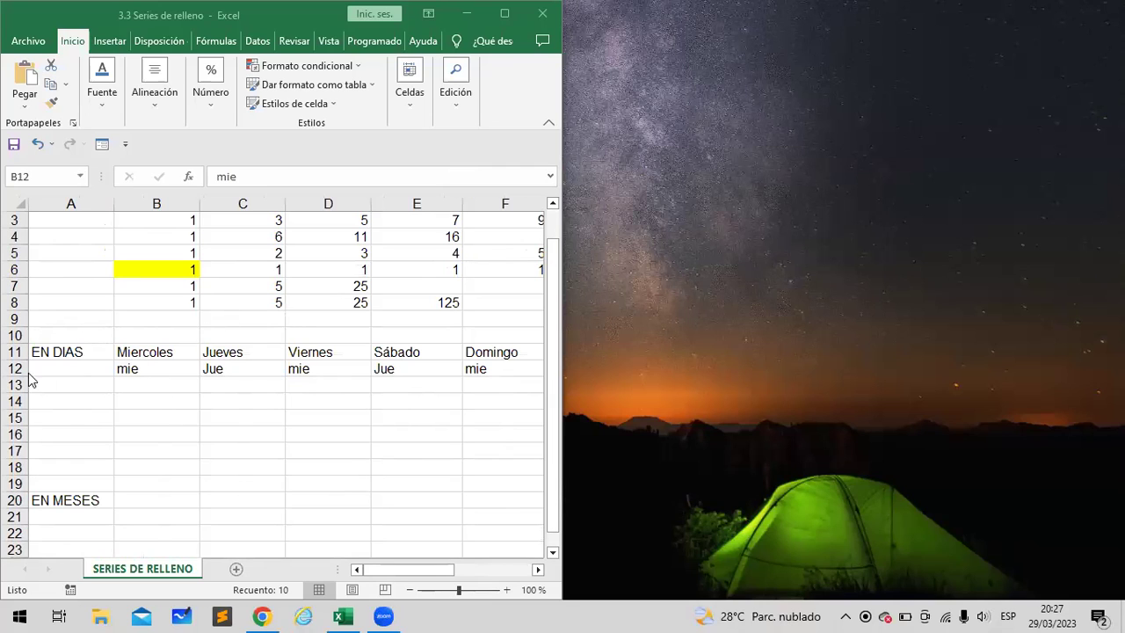
key(ctrl+shift+Right)
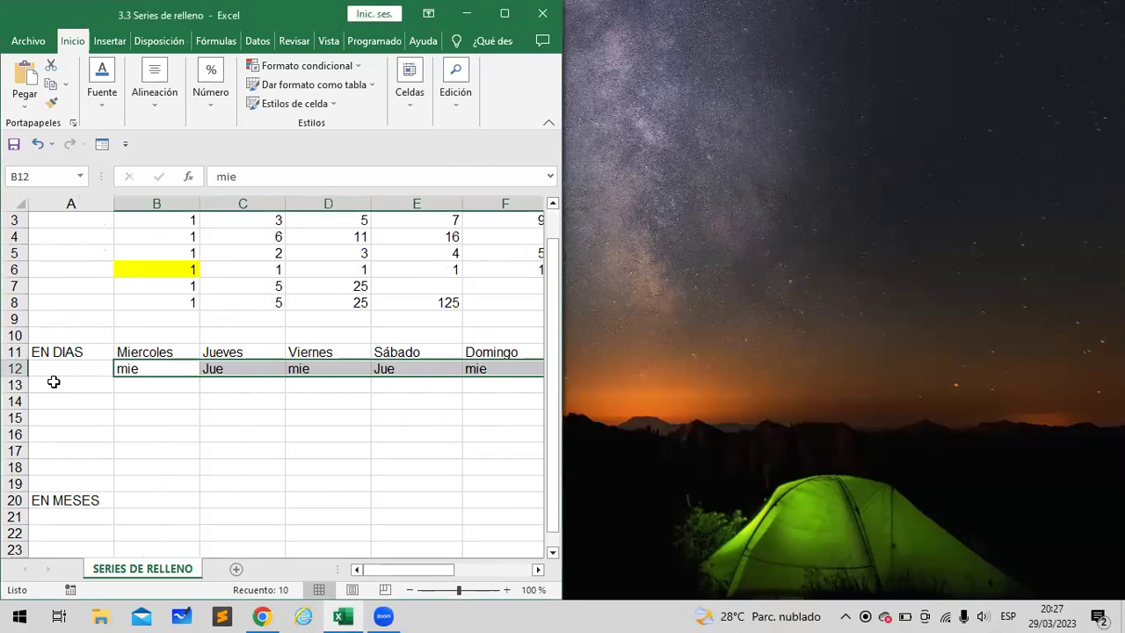
click(132, 381)
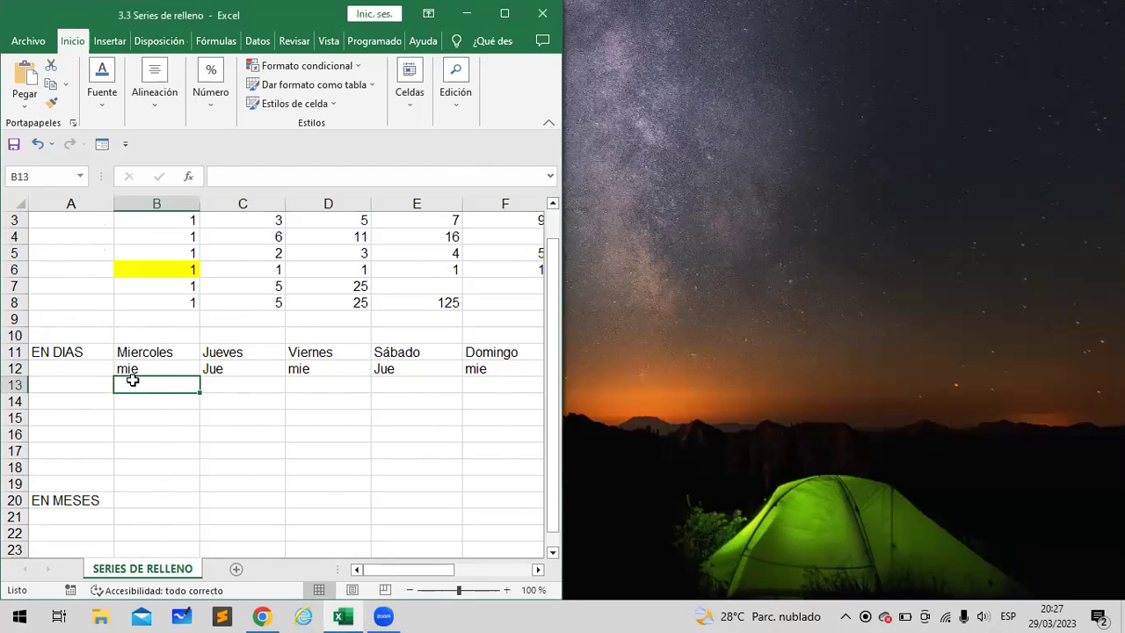
click(316, 385)
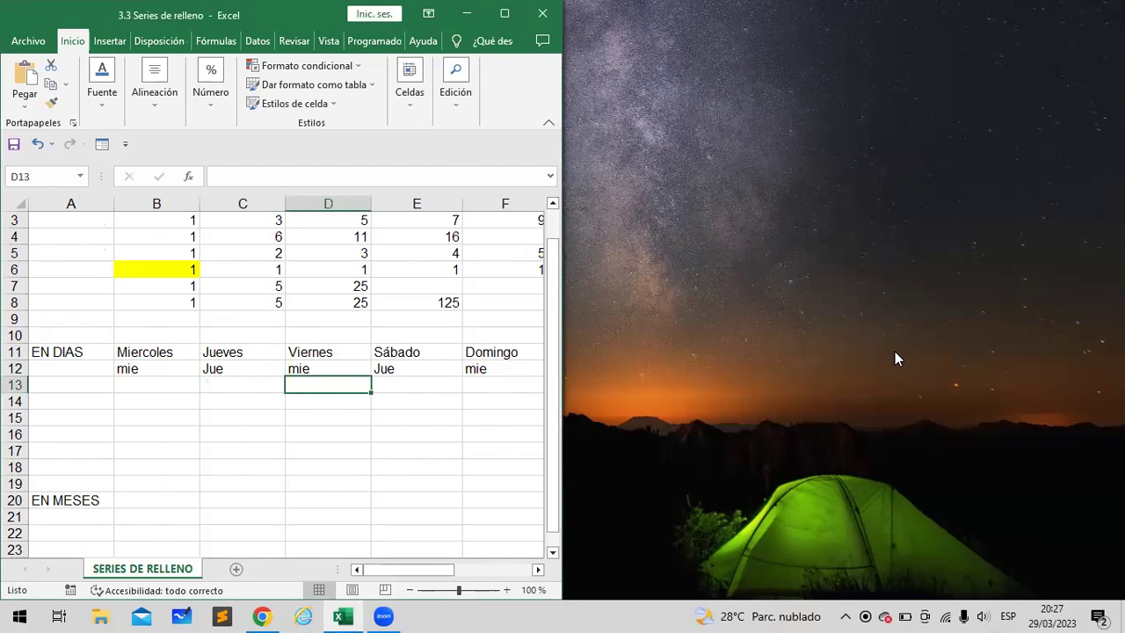
click(1048, 86)
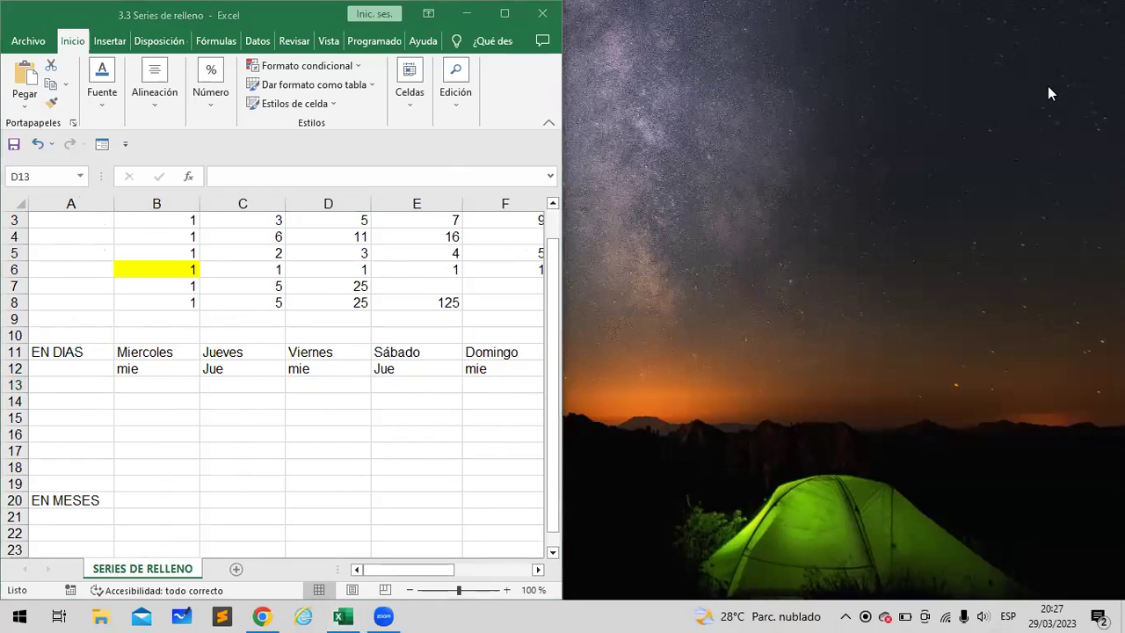
Enter Lun in cell B13, below the mie/Jue row
key(alt+Tab)
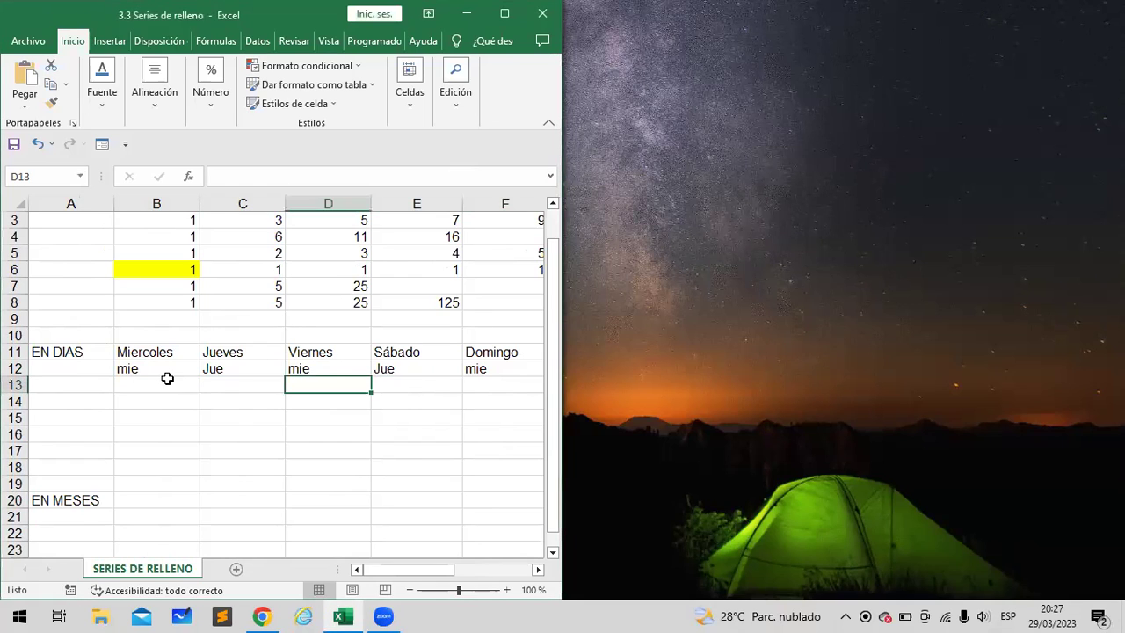
click(156, 386)
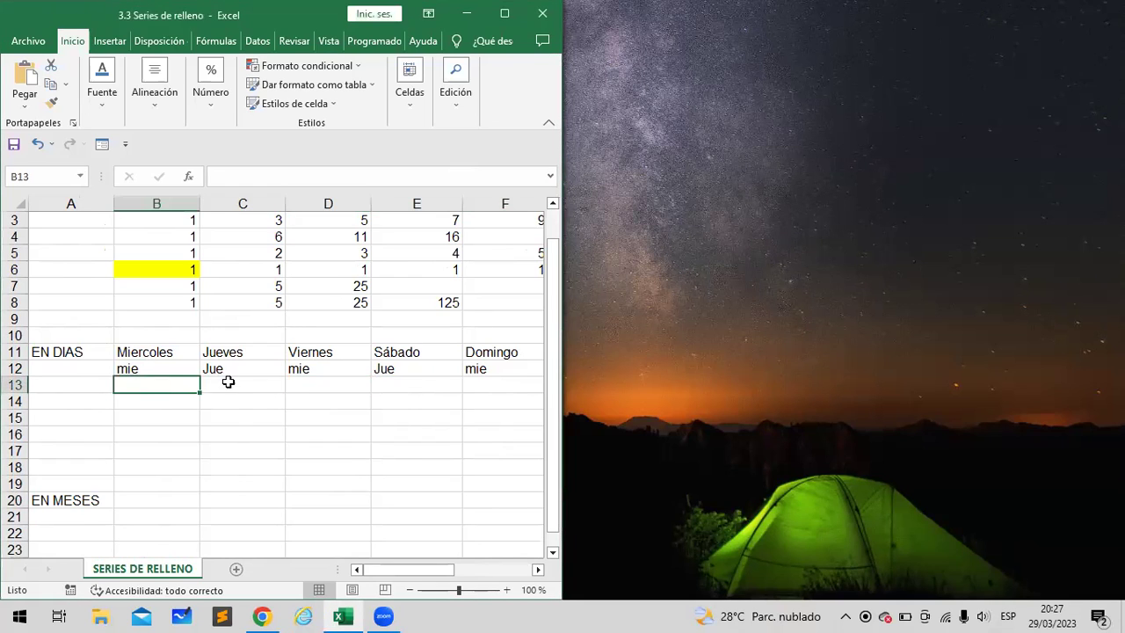
double_click(159, 385)
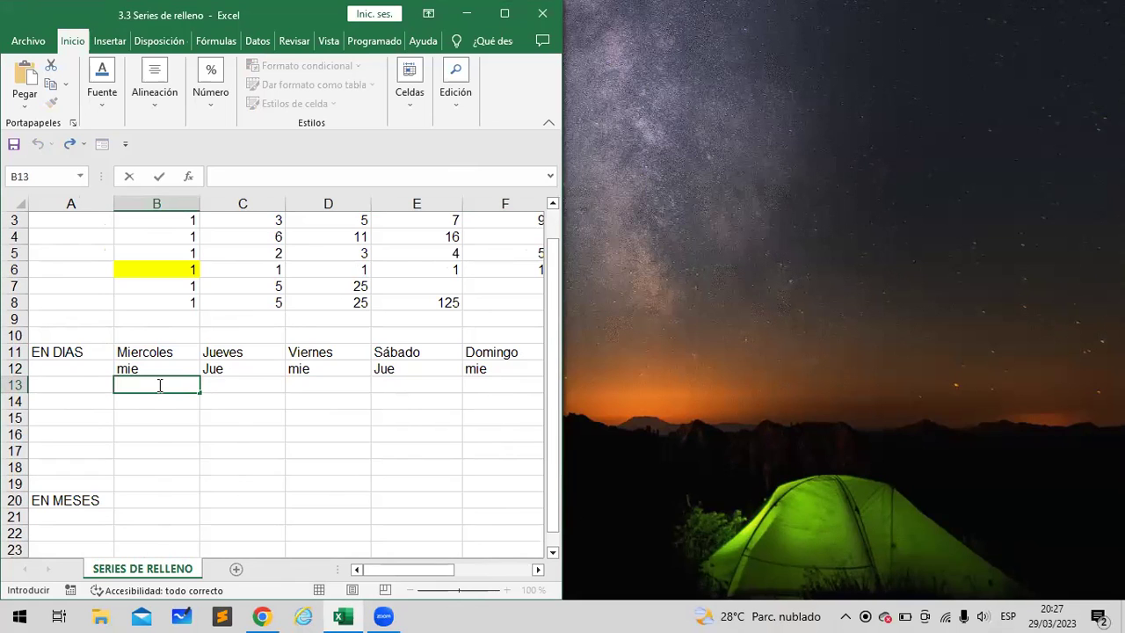
click(150, 370)
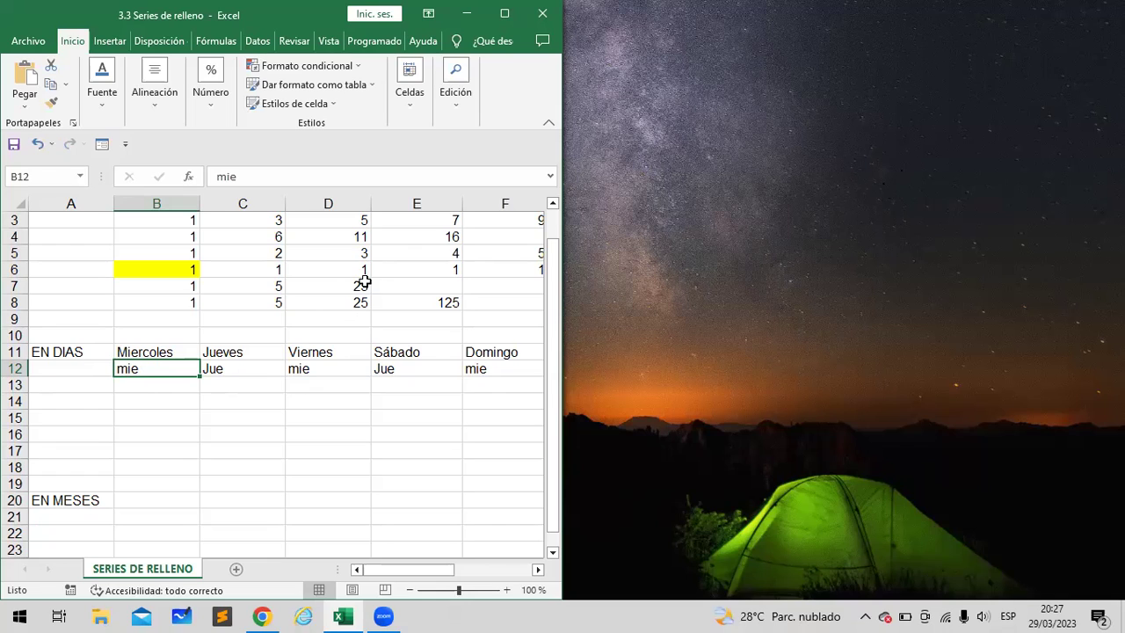
click(167, 384)
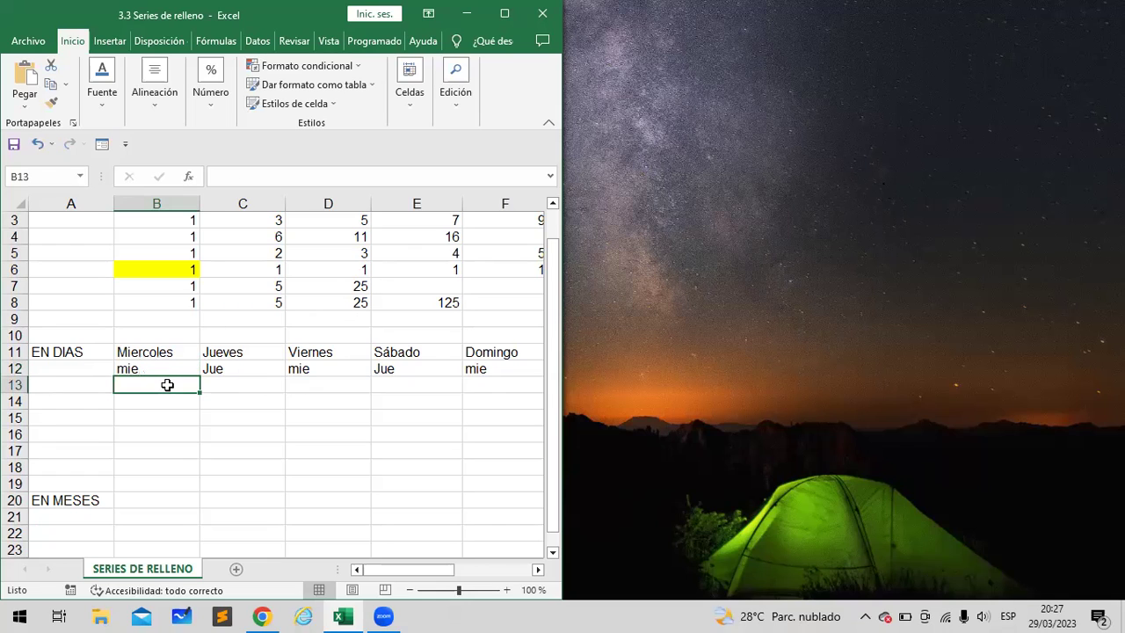
text(l)
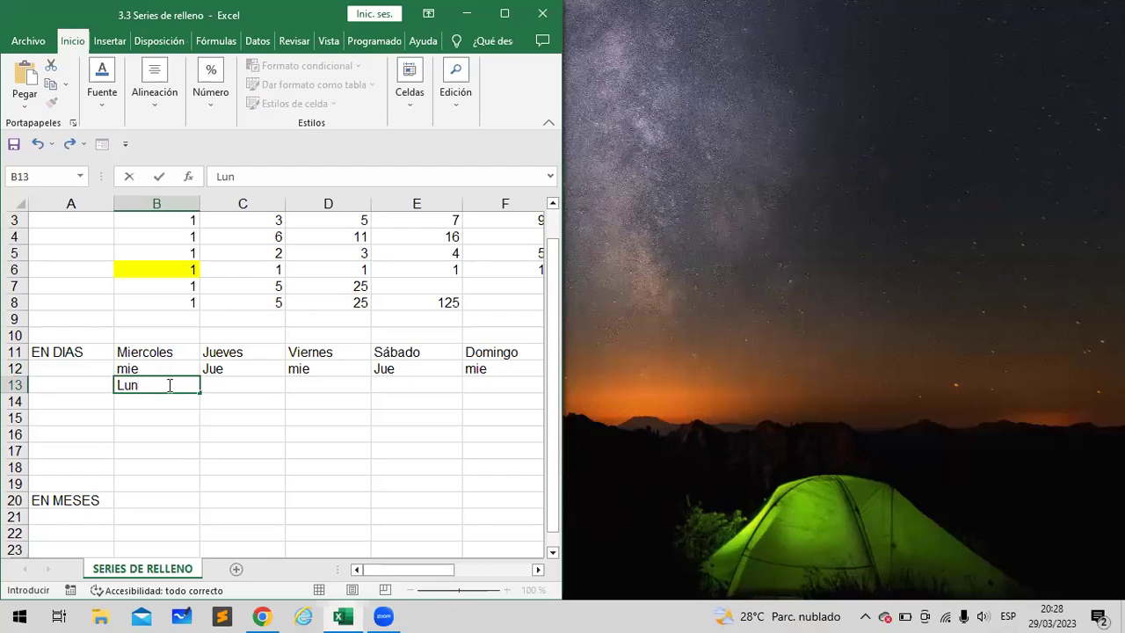
Move, shorten and widen the Excel window to show more columns
scroll(223, 394, right, 4)
scroll(224, 394, left, 1)
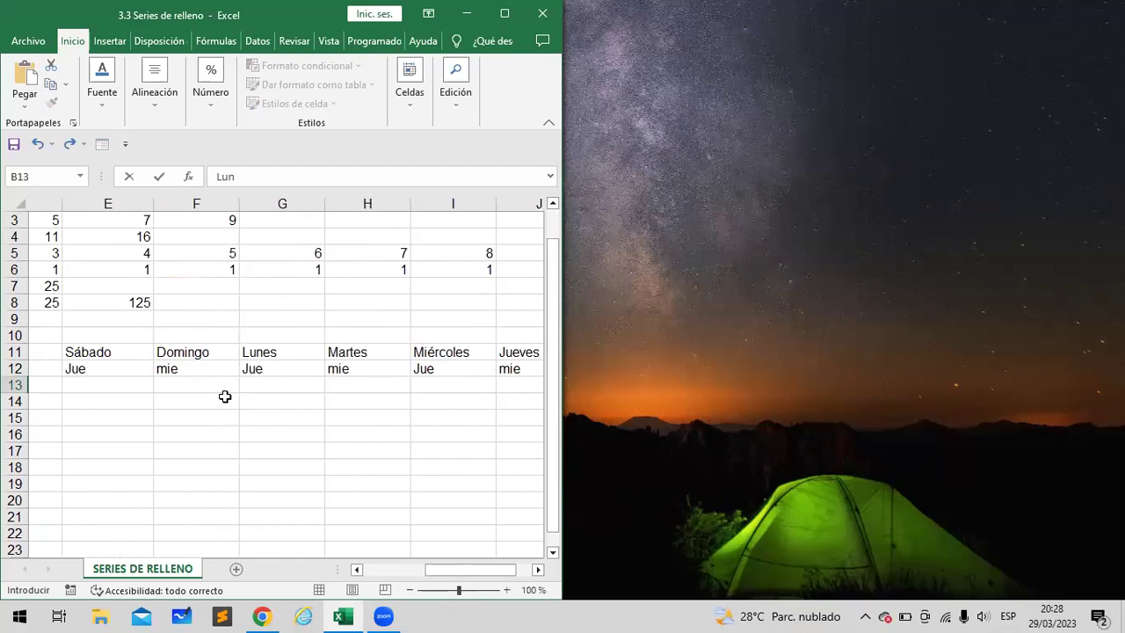
scroll(225, 397, left, 1)
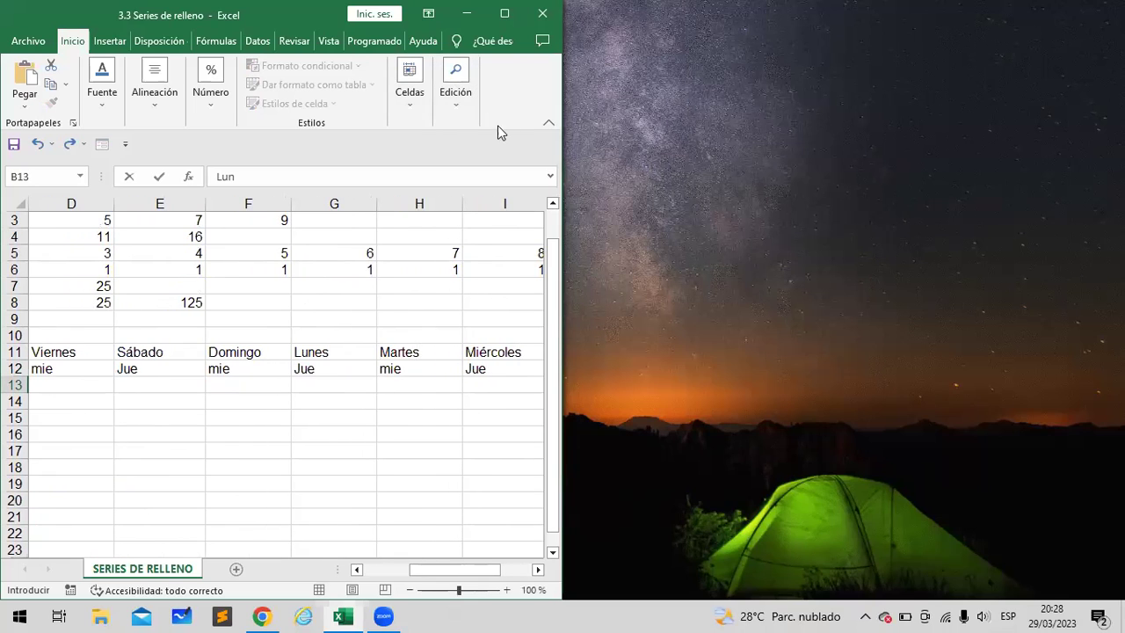
drag(118, 12, 125, 12)
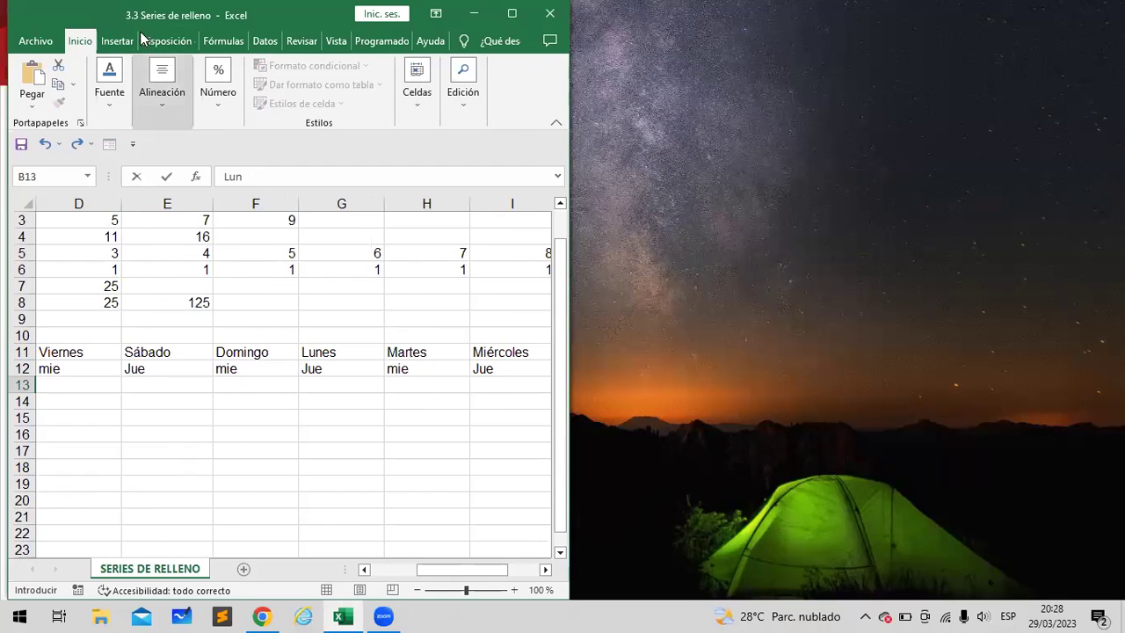
drag(119, 9, 180, 32)
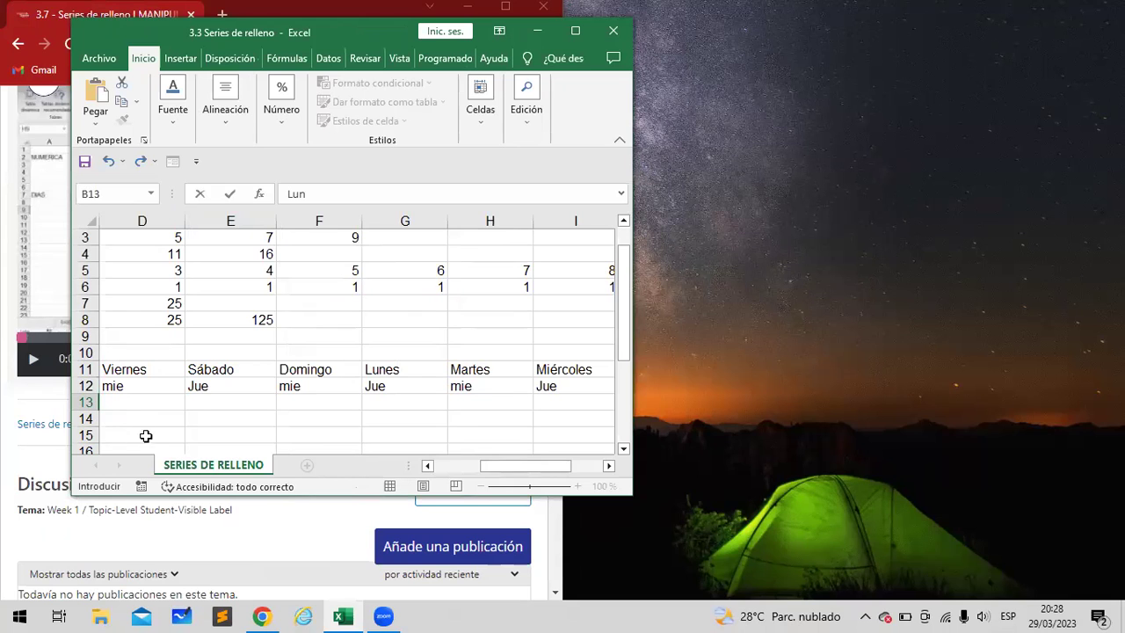
click(85, 304)
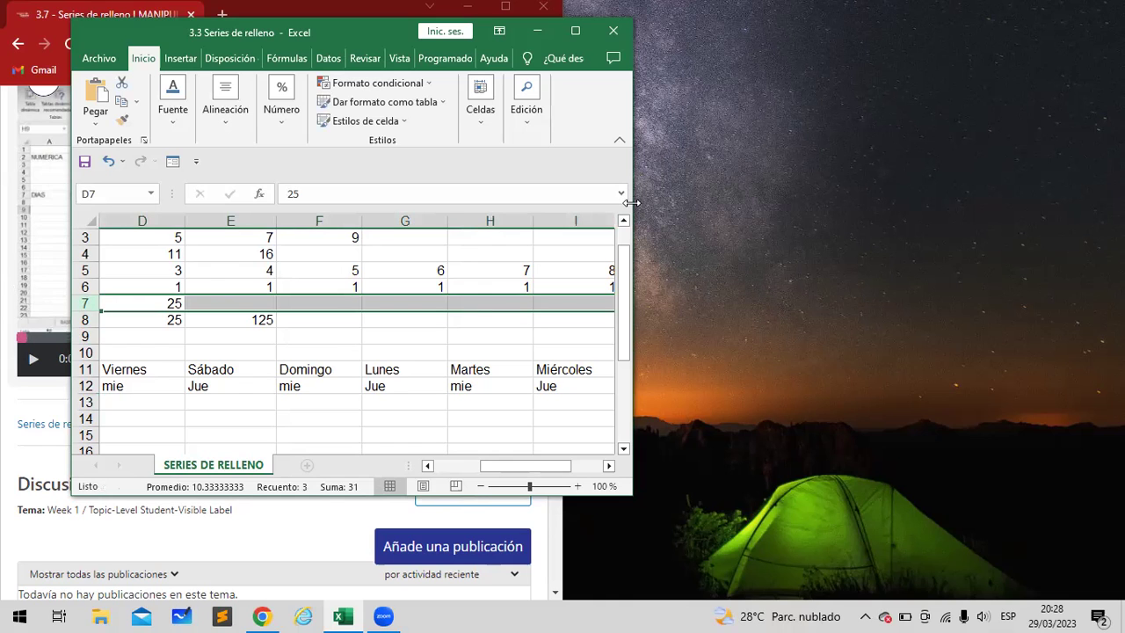
drag(631, 203, 780, 203)
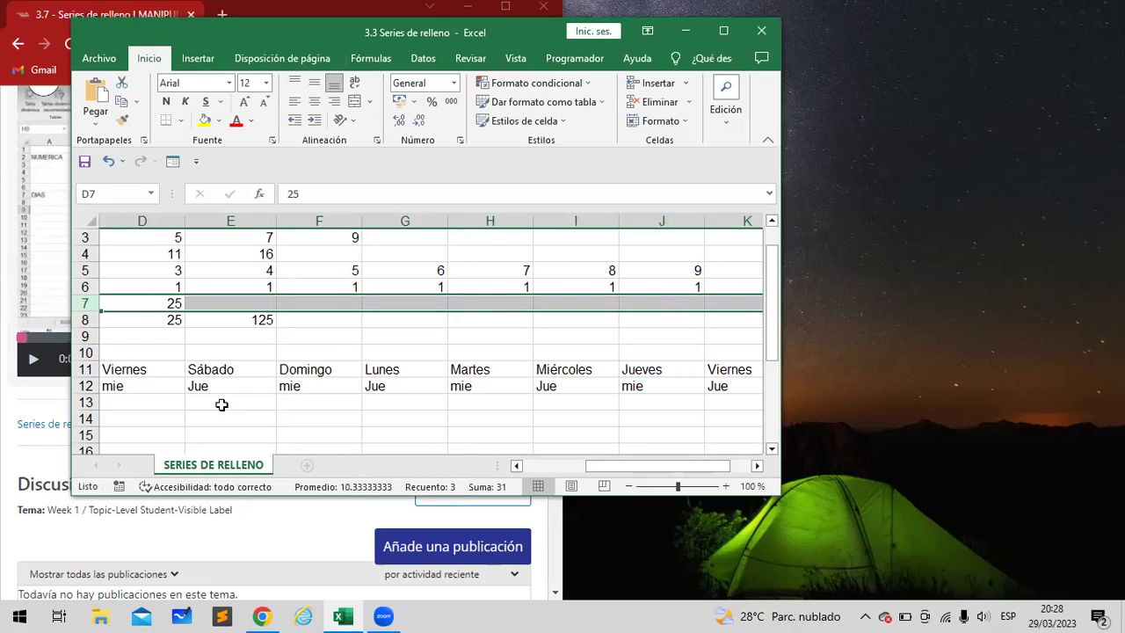
scroll(221, 404, left, 3)
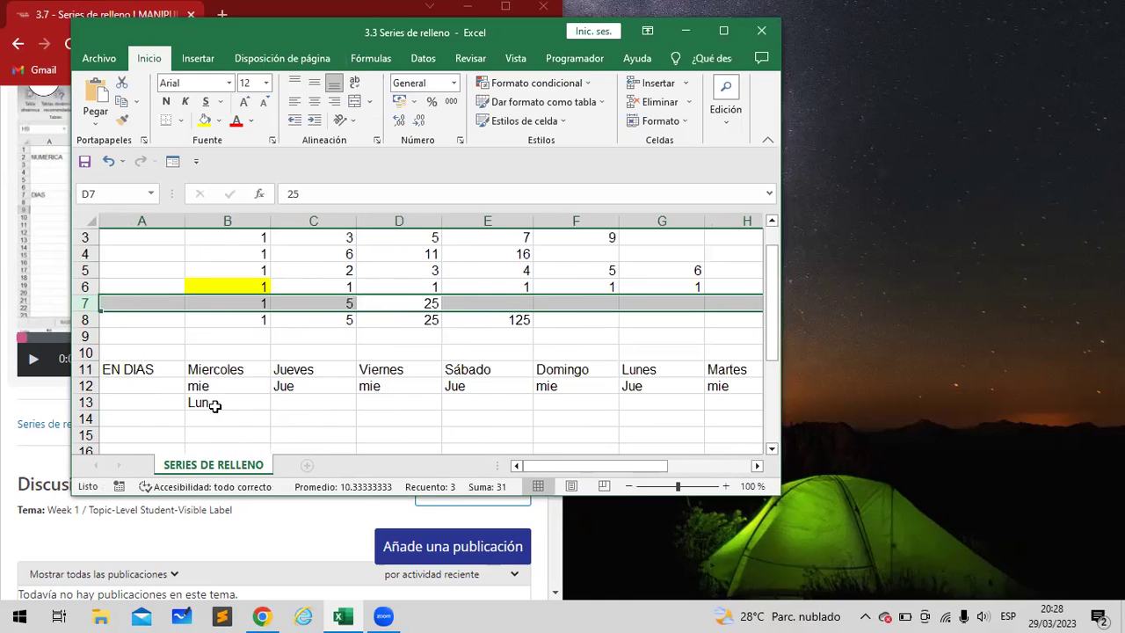
Fill Lun from B13 across row 13 through I13
click(216, 406)
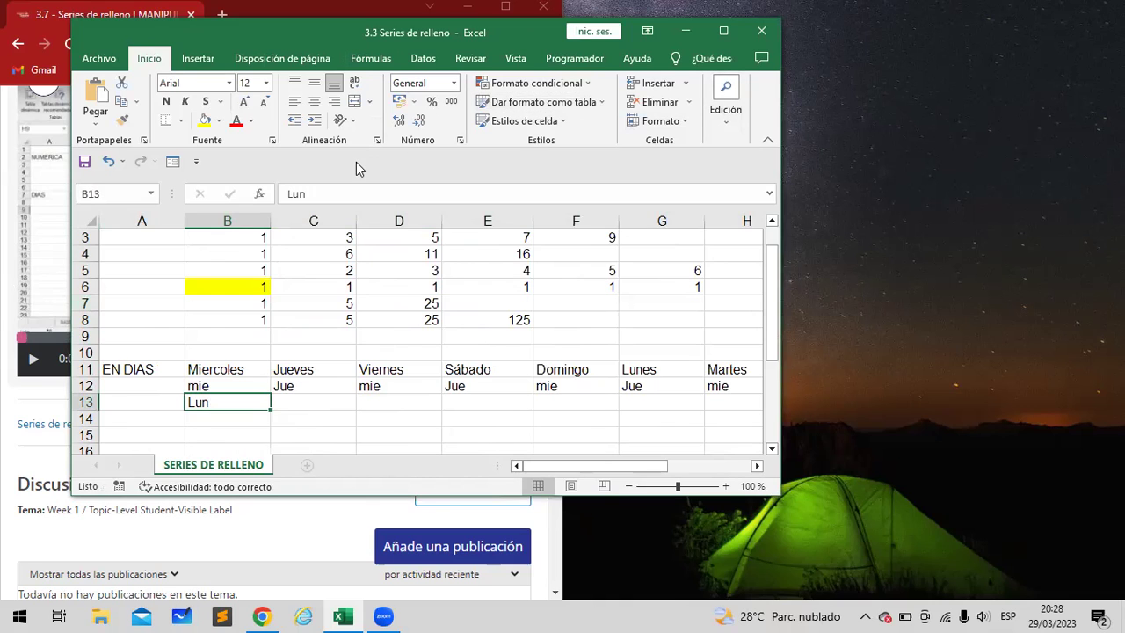
scroll(360, 222, down, 1)
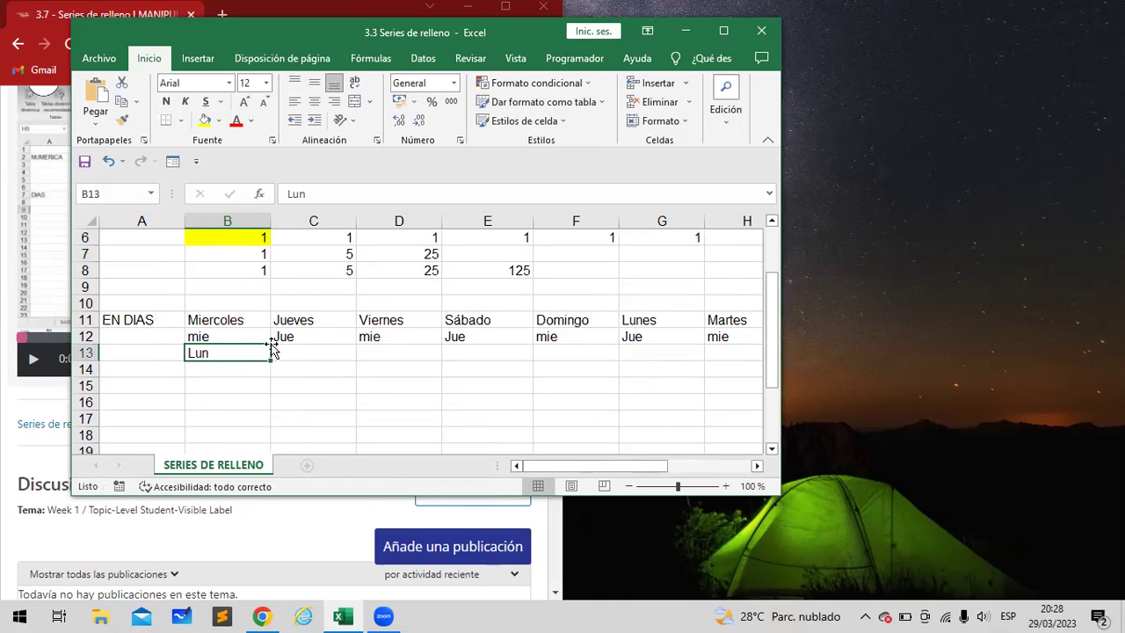
drag(269, 358, 618, 360)
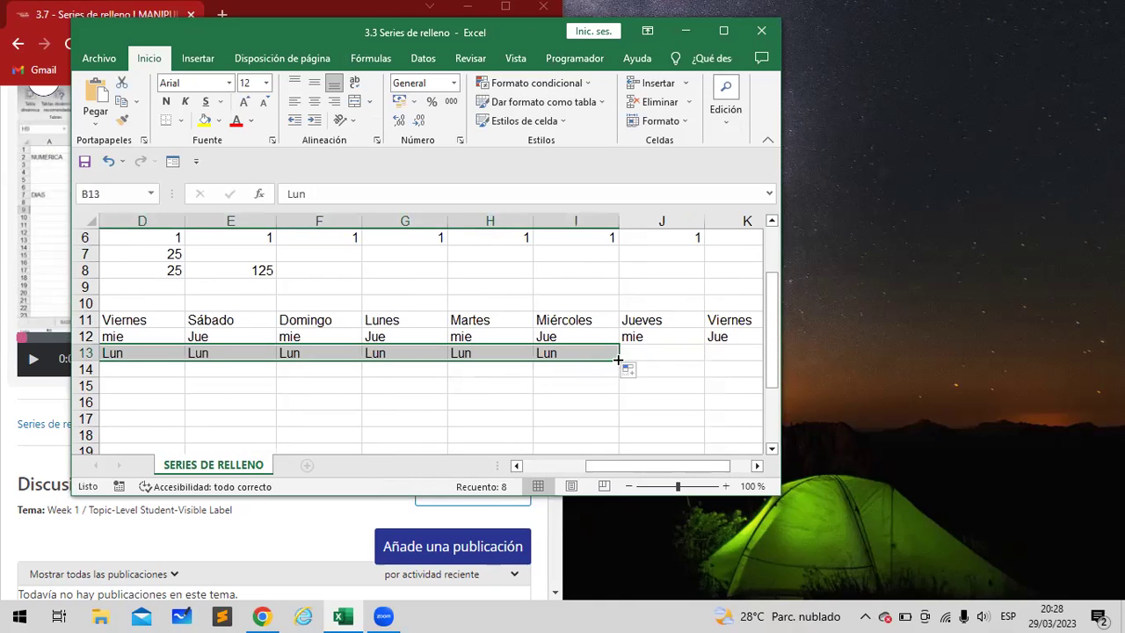
Confirm Copiar celdas in AutoFill Options and make the workbook window taller
click(630, 375)
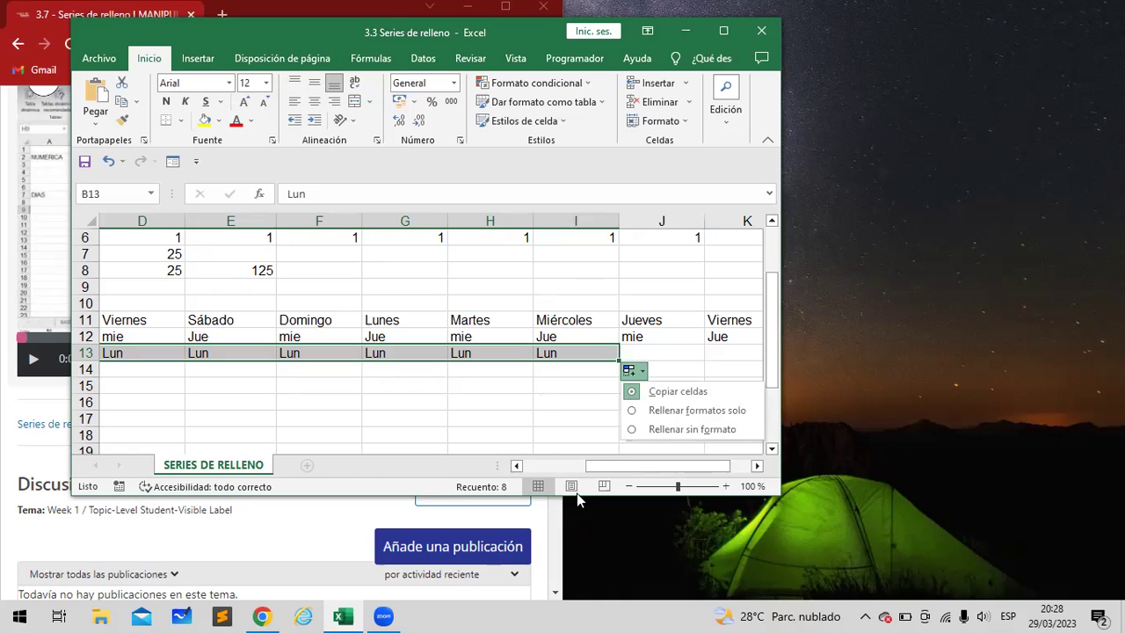
key(Escape)
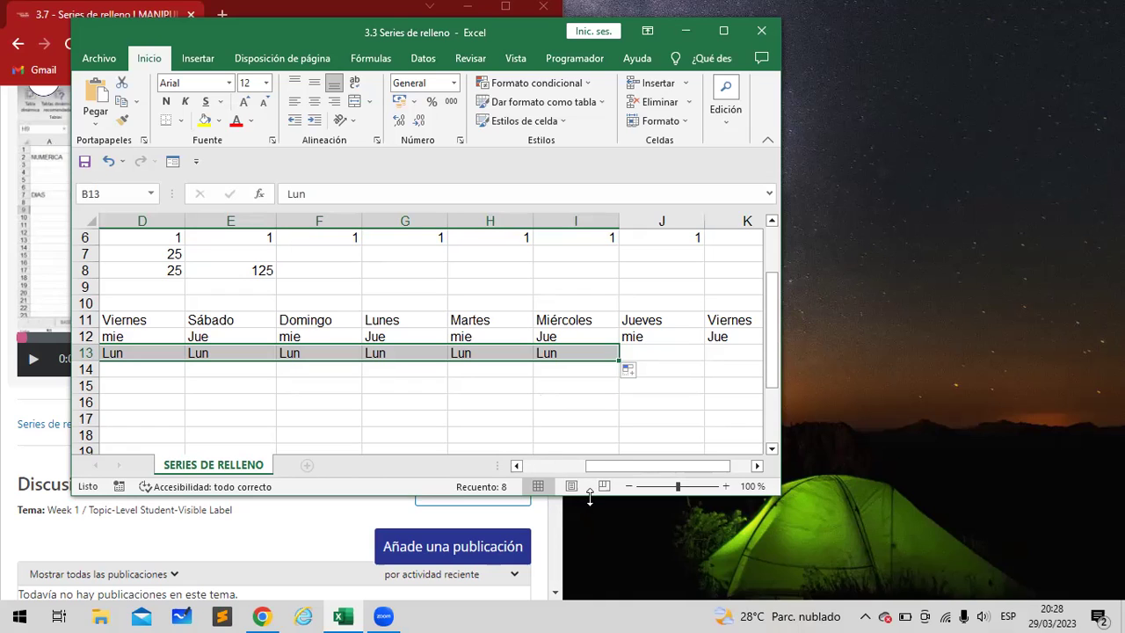
drag(590, 497, 596, 587)
click(629, 373)
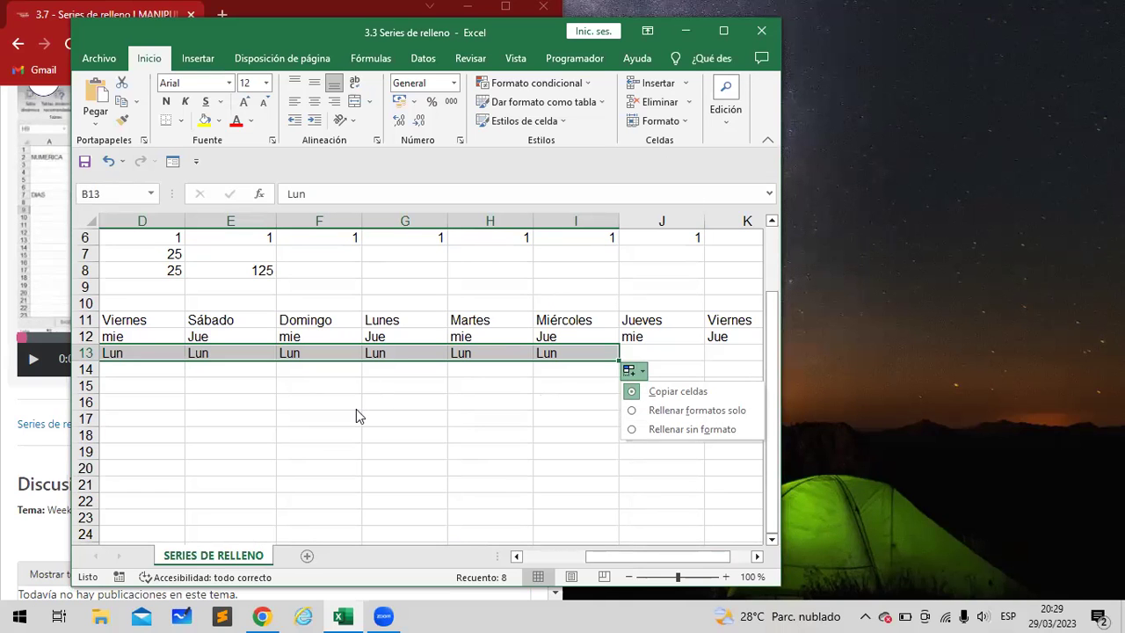
scroll(355, 410, down, 3)
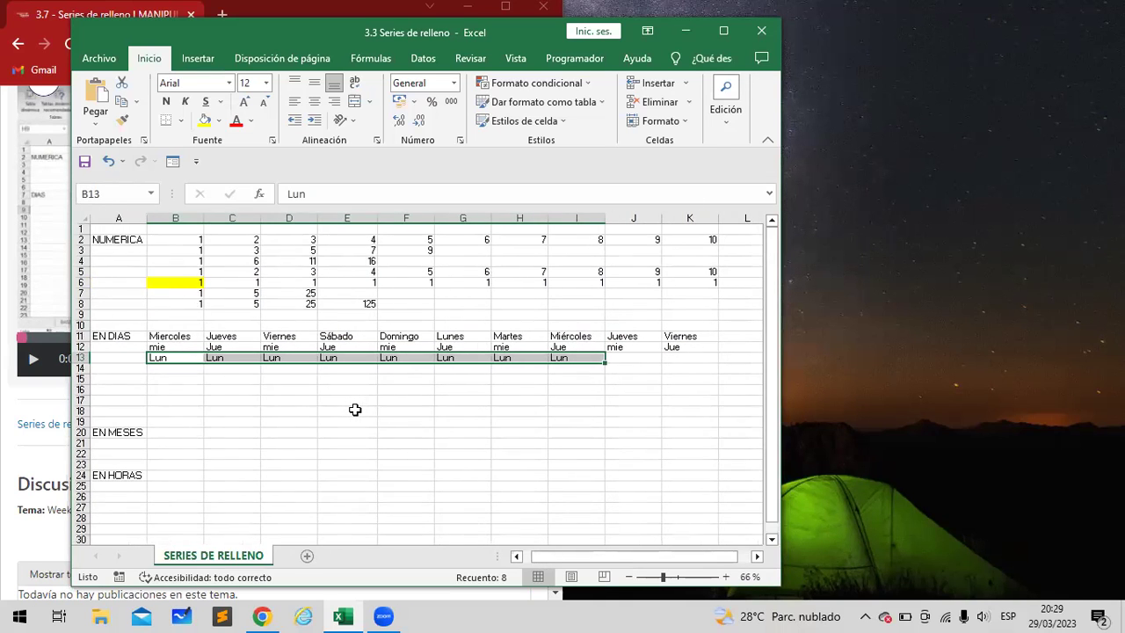
click(182, 337)
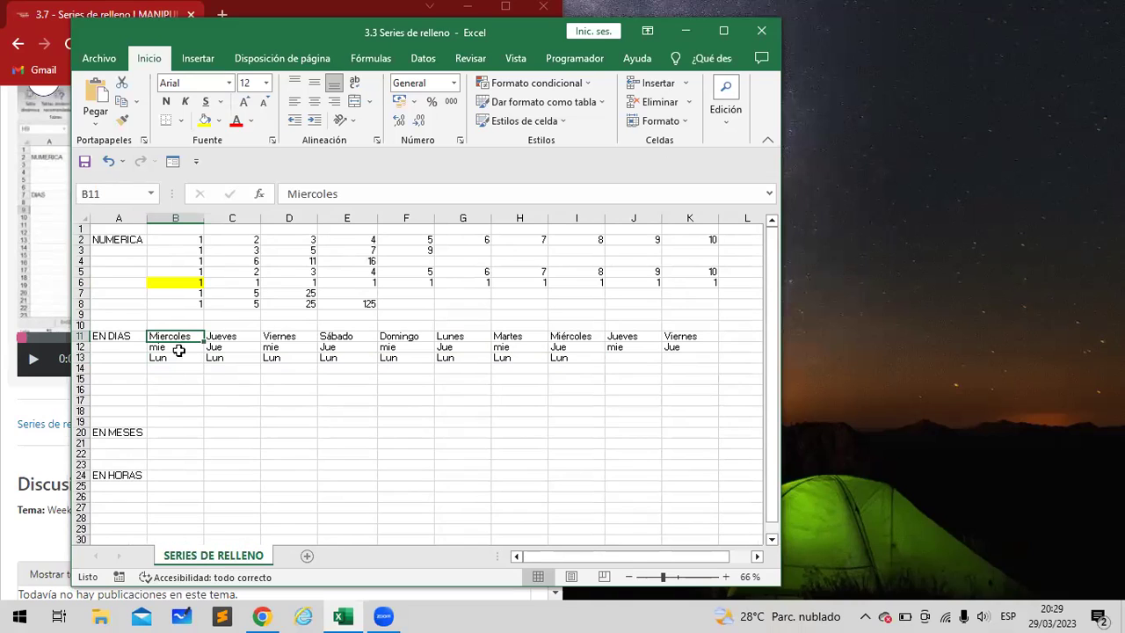
click(179, 357)
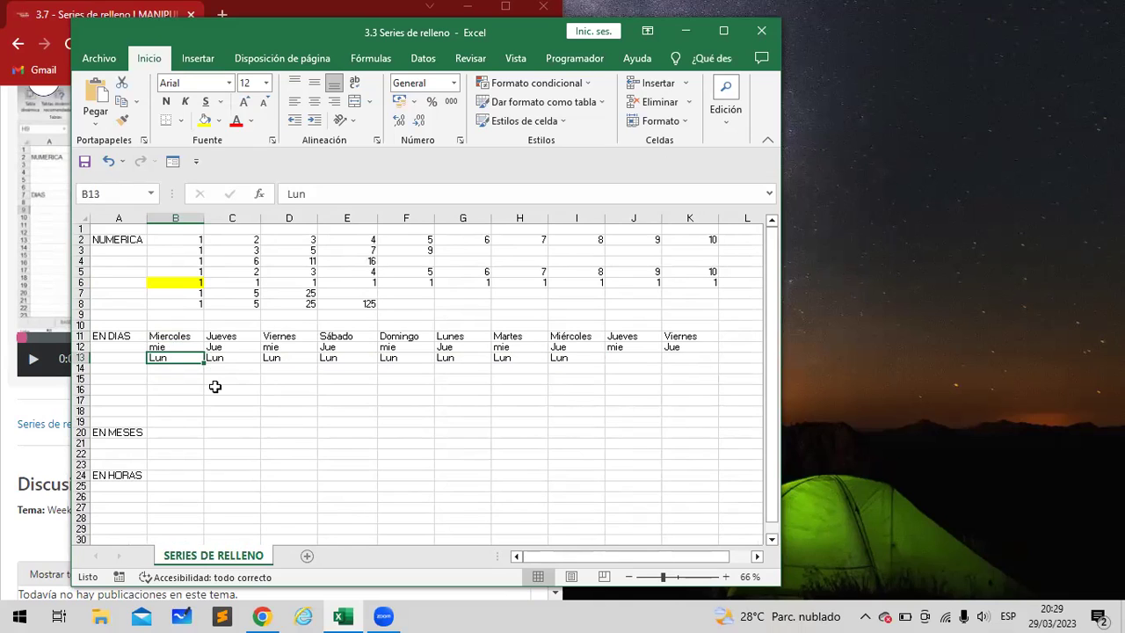
click(189, 361)
Open Formato de celdas for B13, try the Fecha format m, then choose Personalizada
right_click(189, 356)
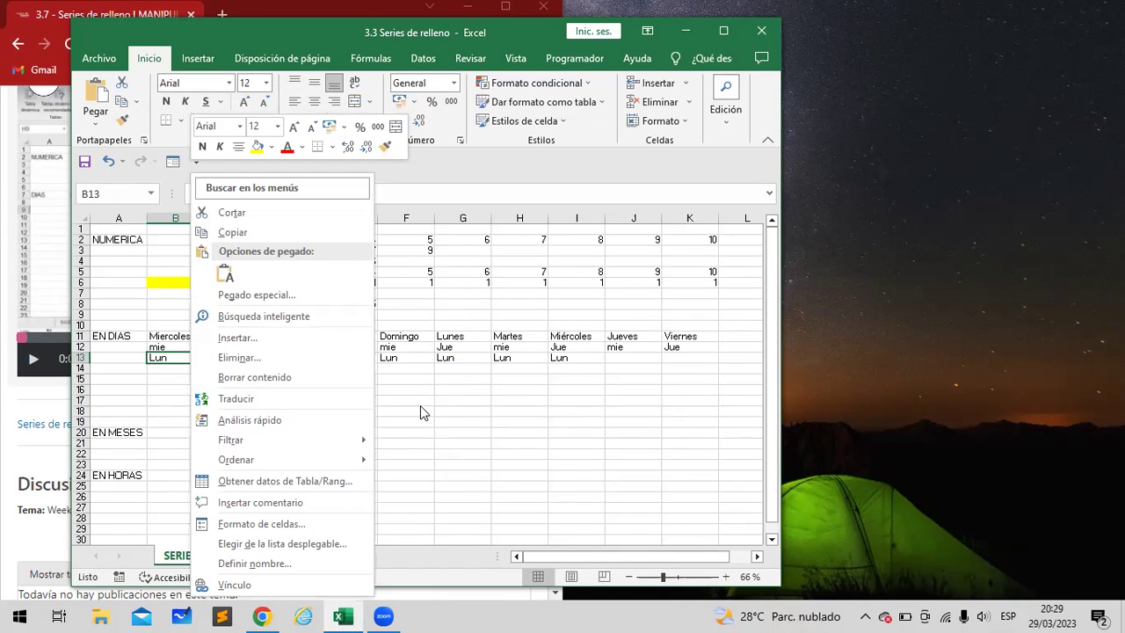
click(296, 525)
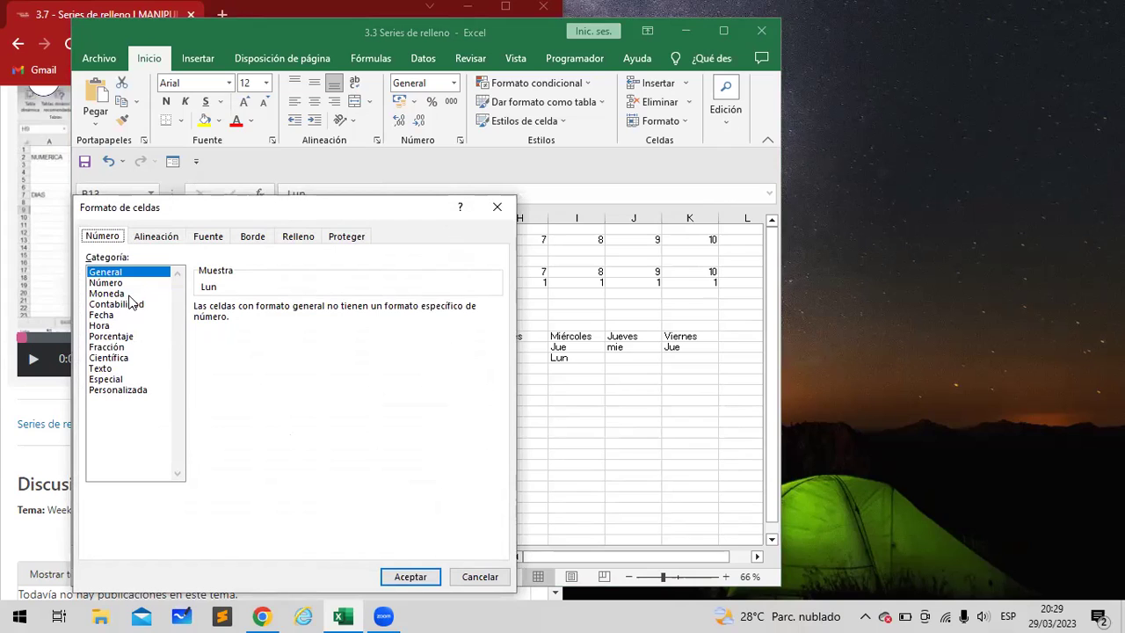
click(123, 316)
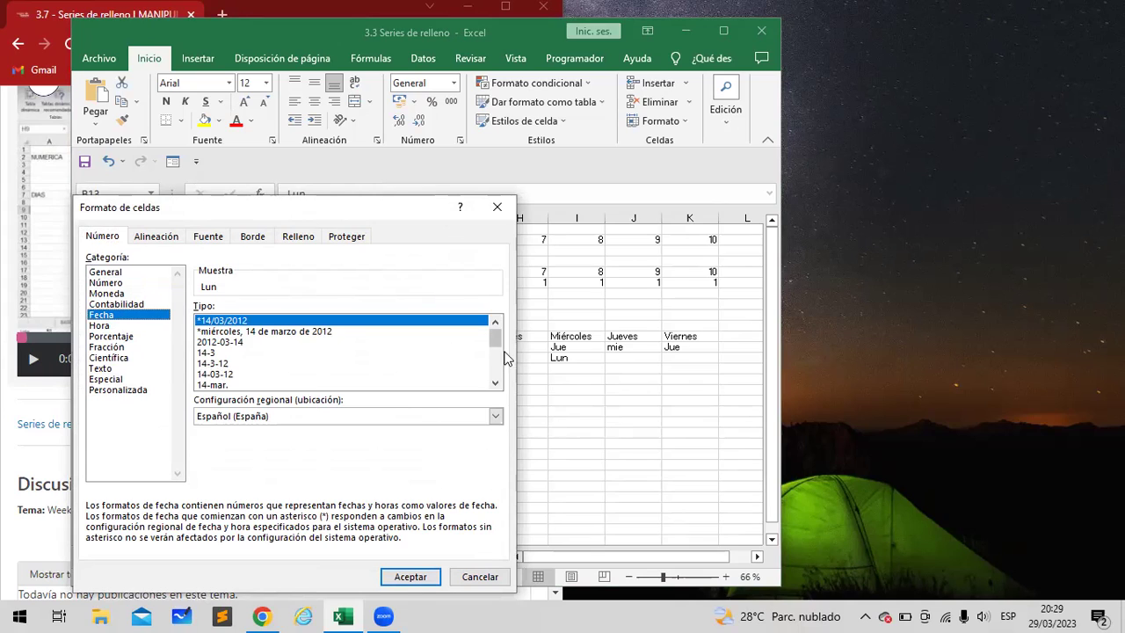
drag(498, 340, 501, 379)
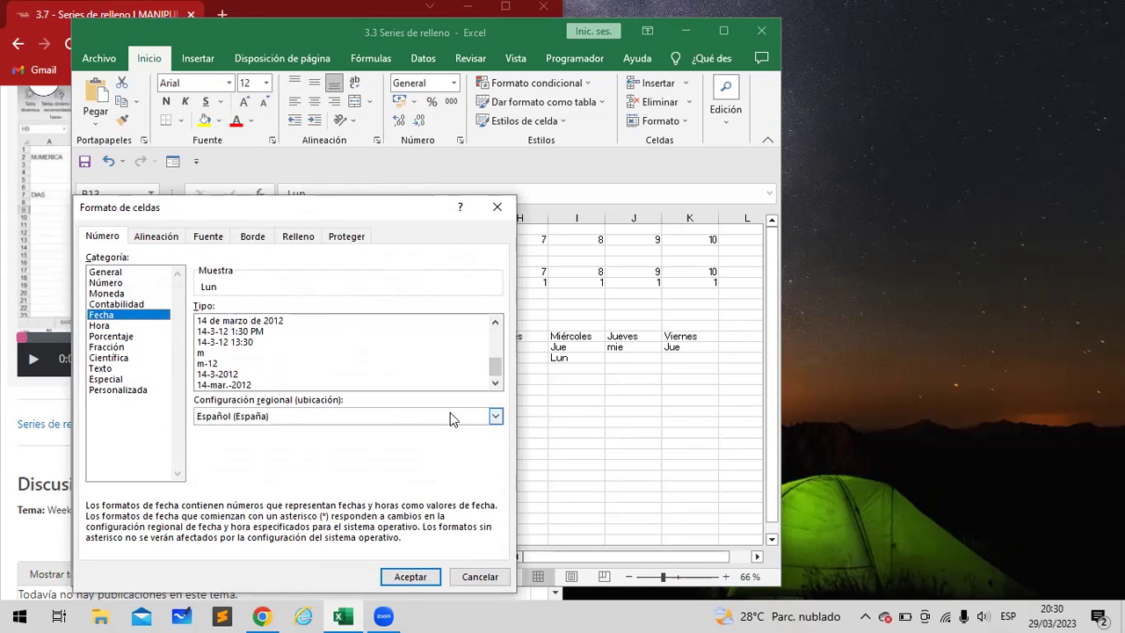
click(225, 353)
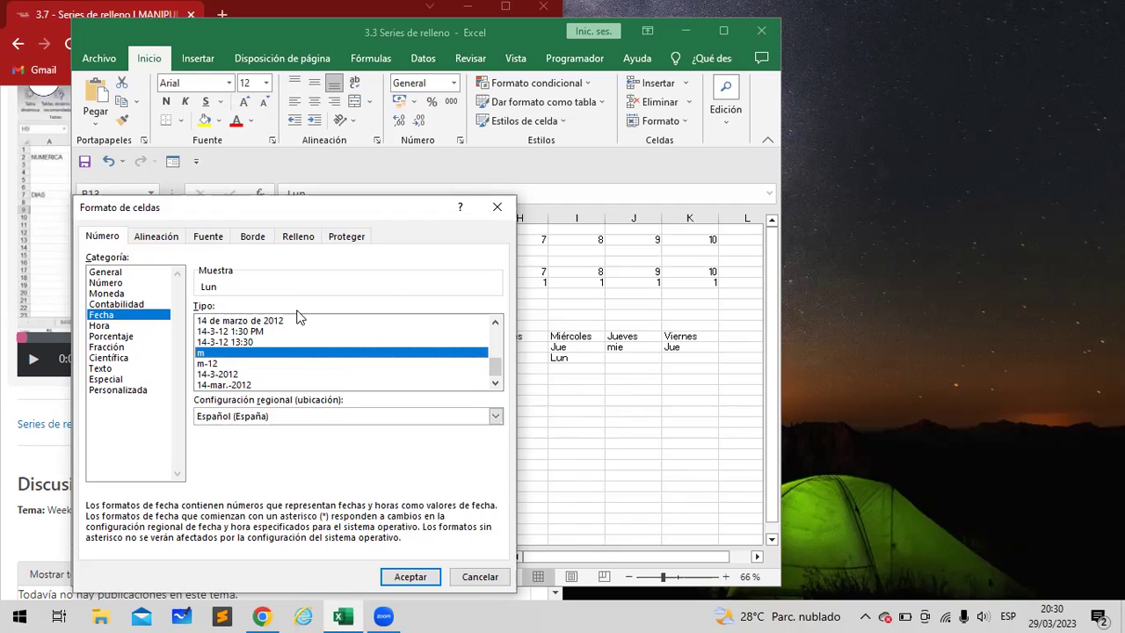
click(145, 391)
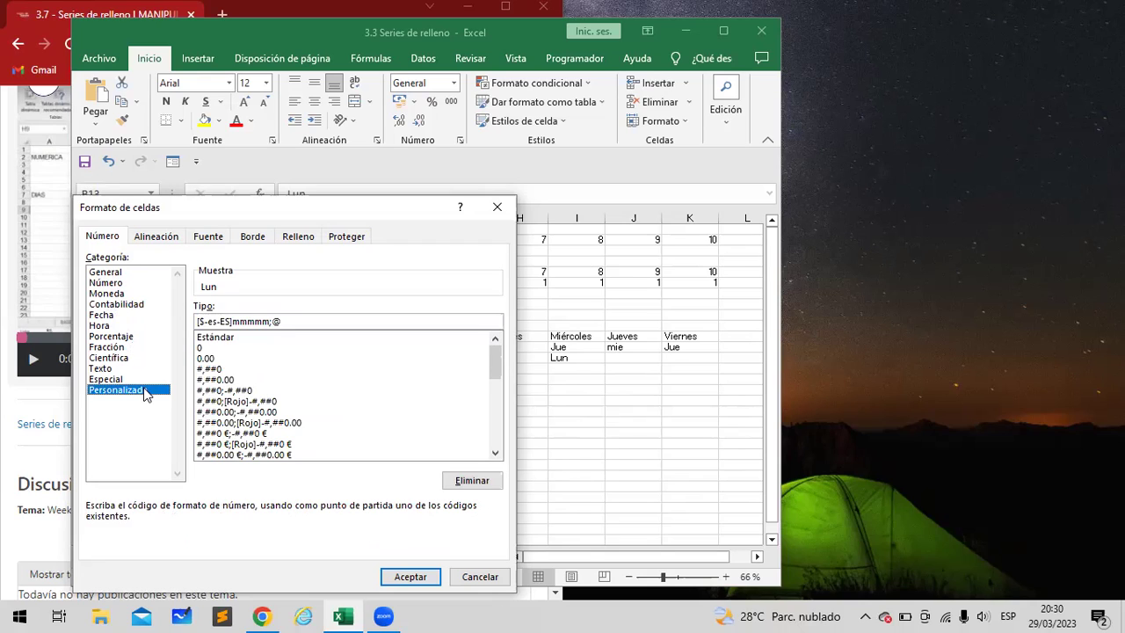
Edit the dd-mmm custom code into ddd and apply it to B13
drag(494, 373, 497, 420)
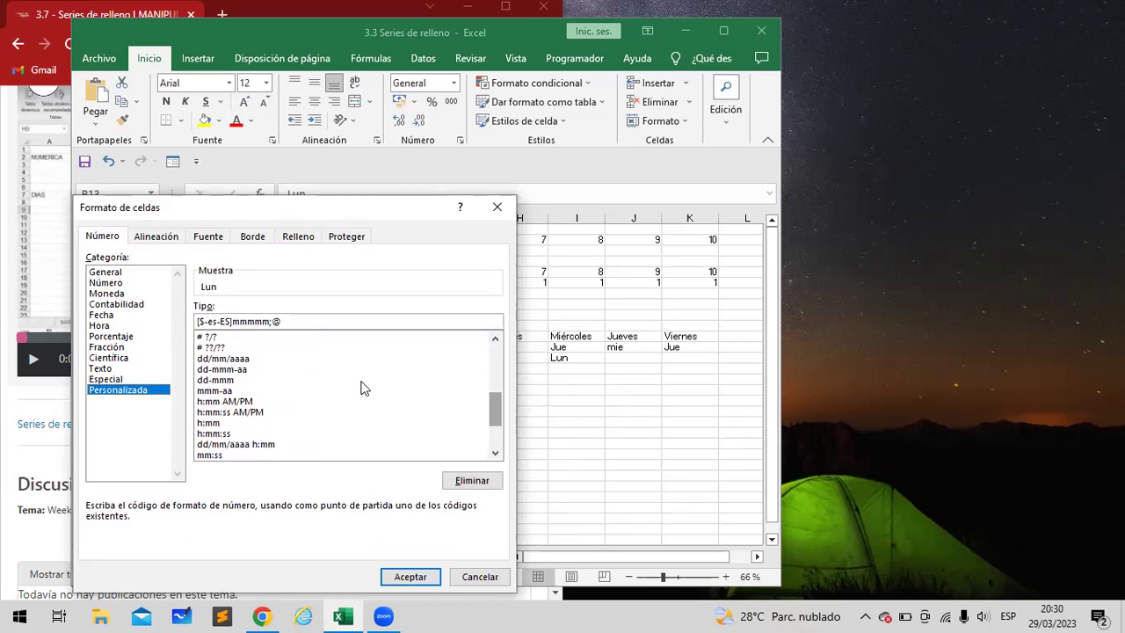
click(235, 379)
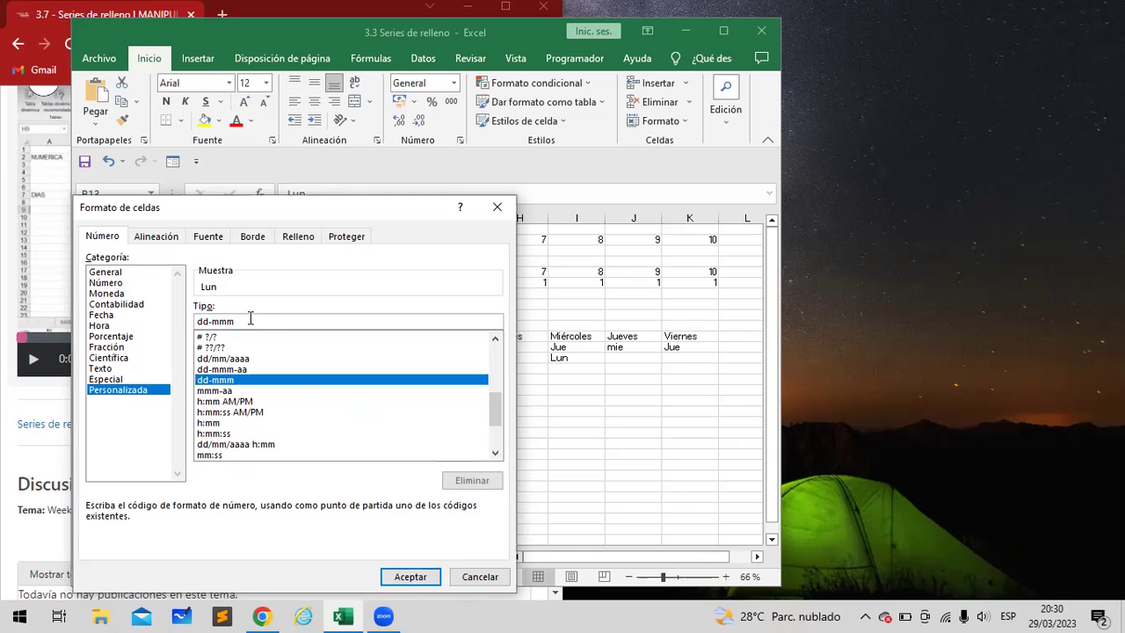
key(BackSpace)
key(BackSpace)
key(BackSpace)
key(BackSpace)
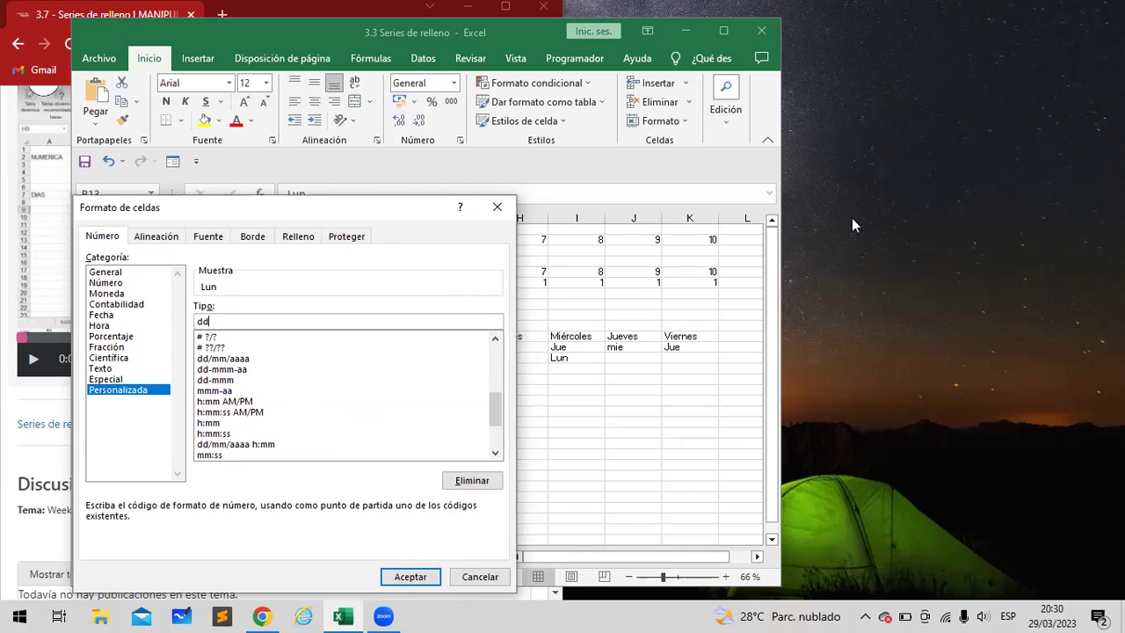
text(d)
key(Return)
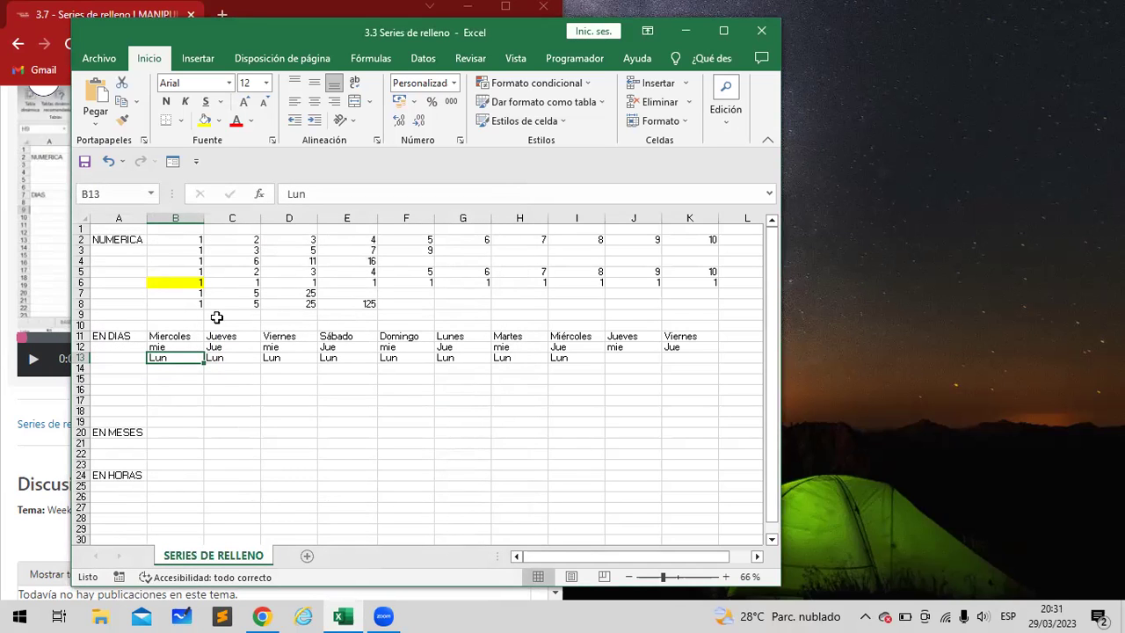
Copy Lun from B13 through K13, confirming Copiar celdas in AutoFill Options
drag(203, 363, 695, 356)
click(730, 376)
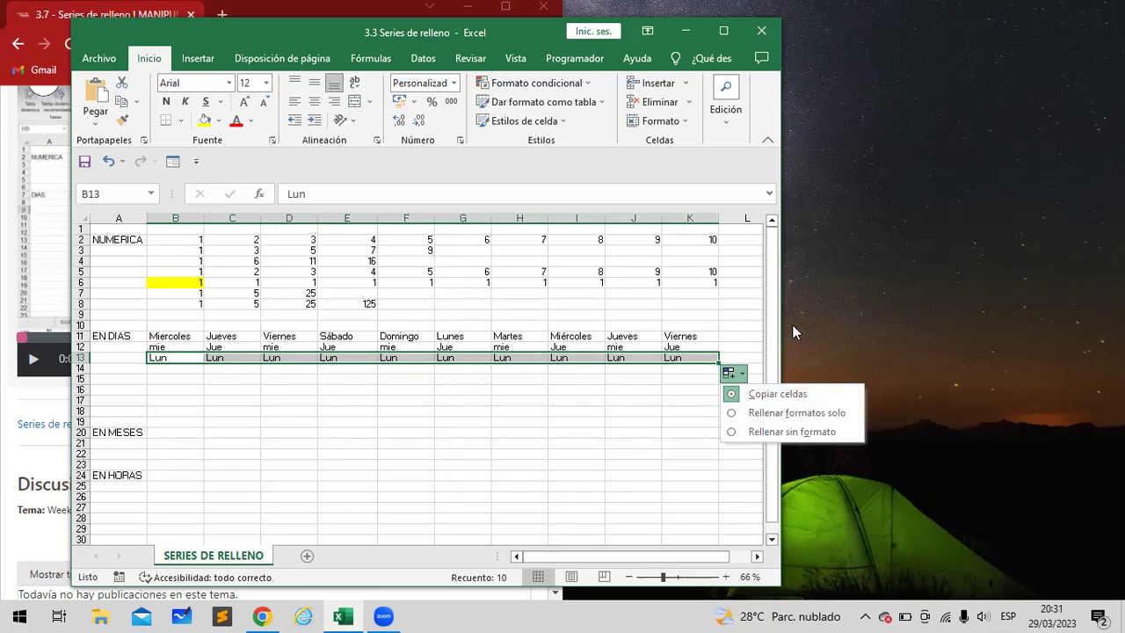
key(Escape)
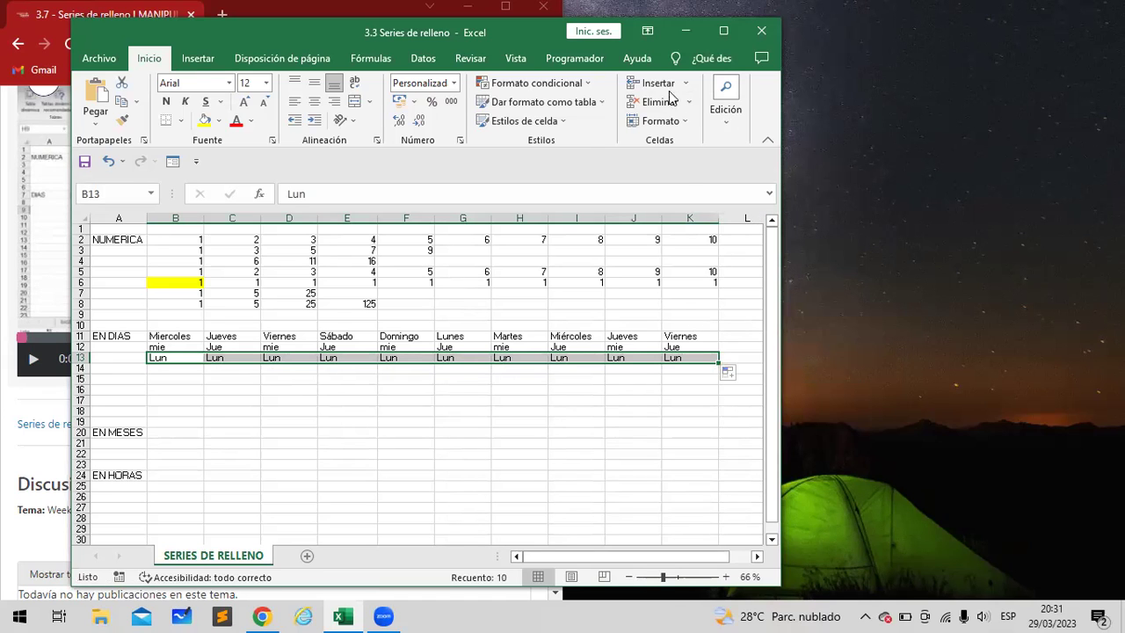
Maximize the Excel window to full screen and select cell B14
drag(156, 33, 108, 82)
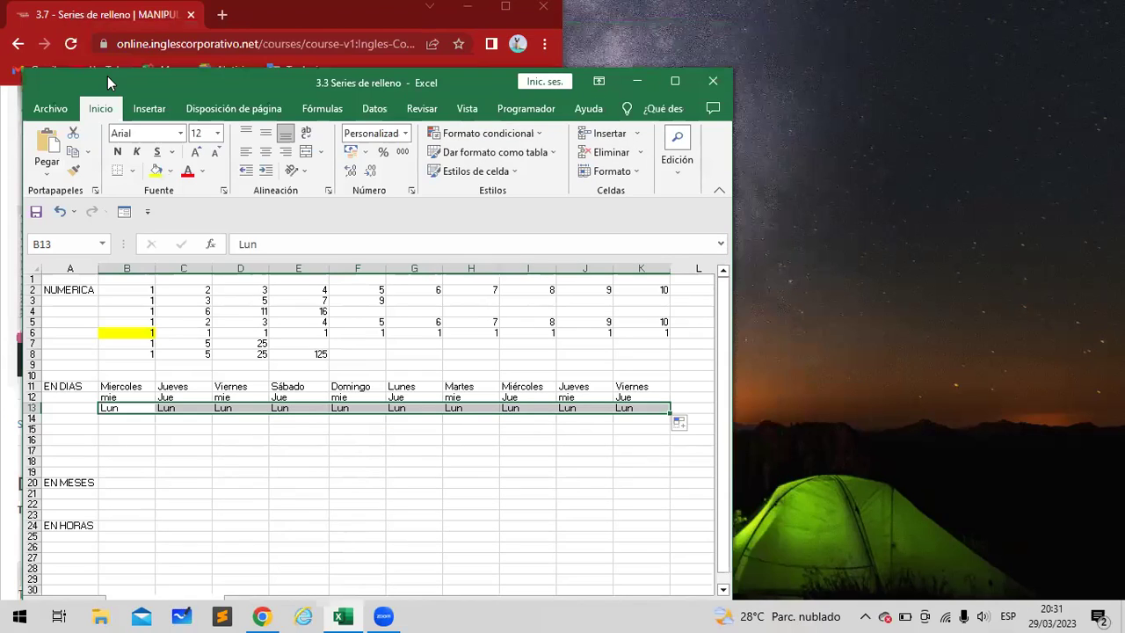
click(675, 80)
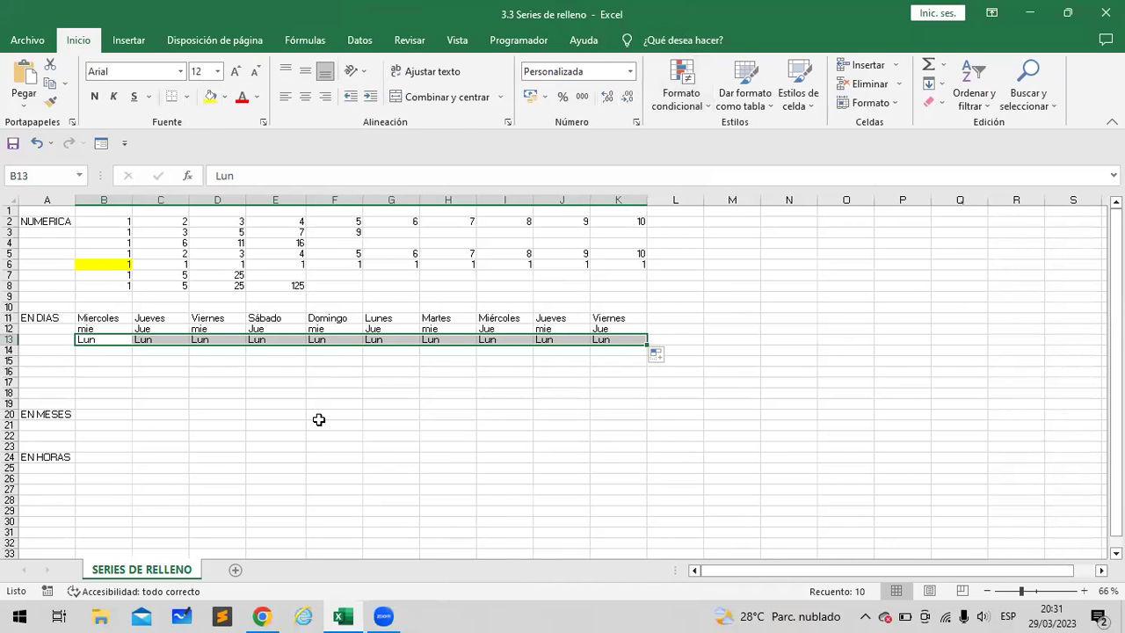
click(110, 351)
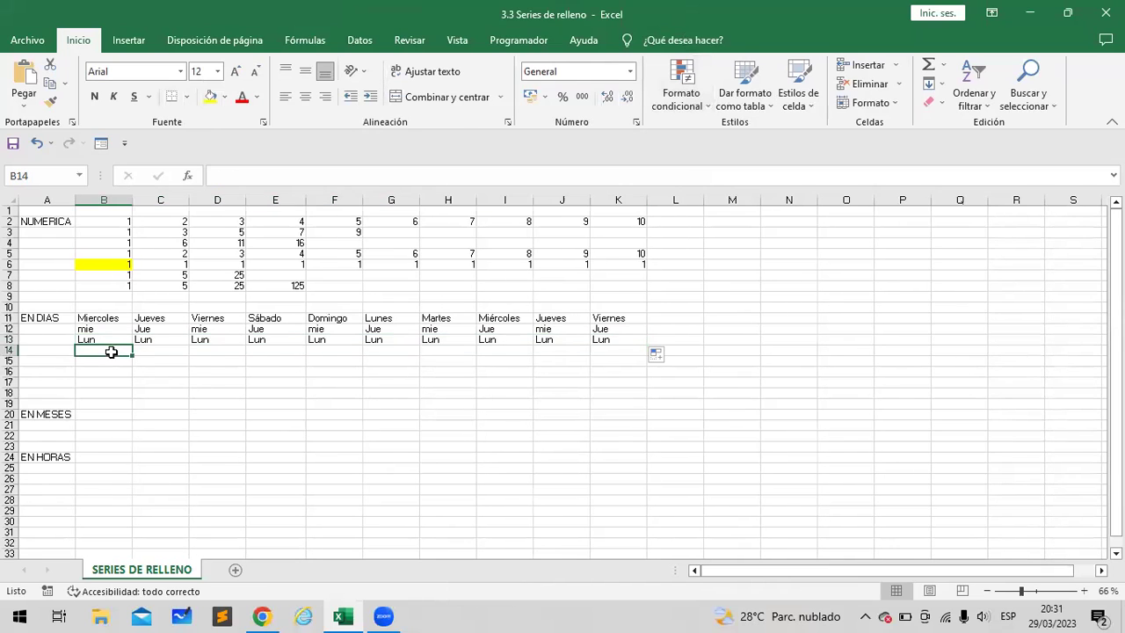
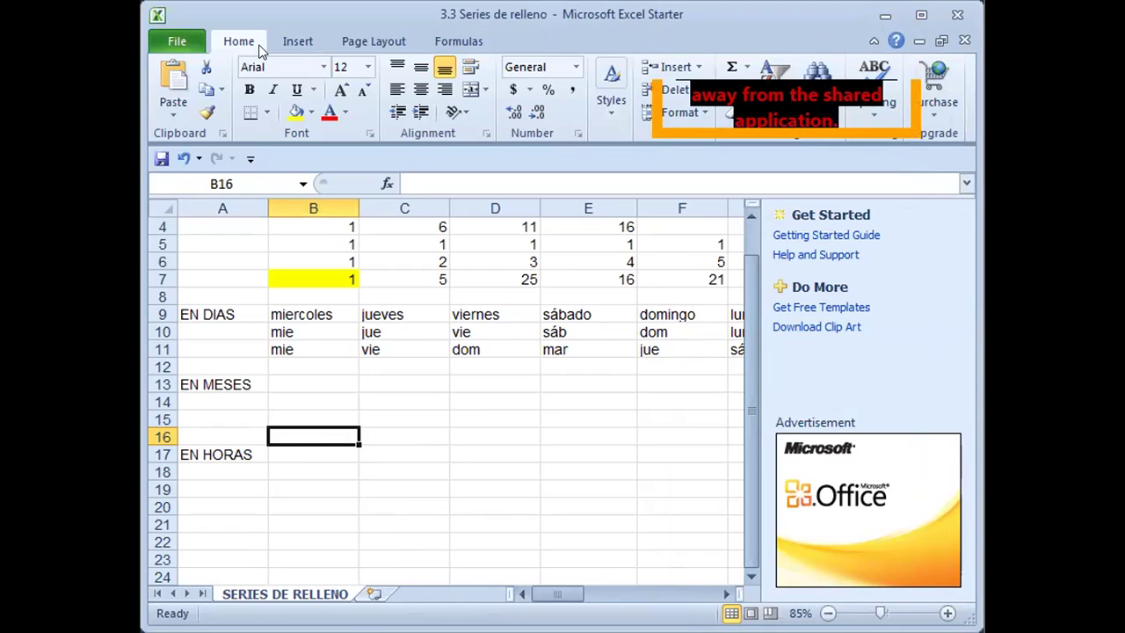
Reopen the Series de relleno workbook from the recent files list
click(177, 44)
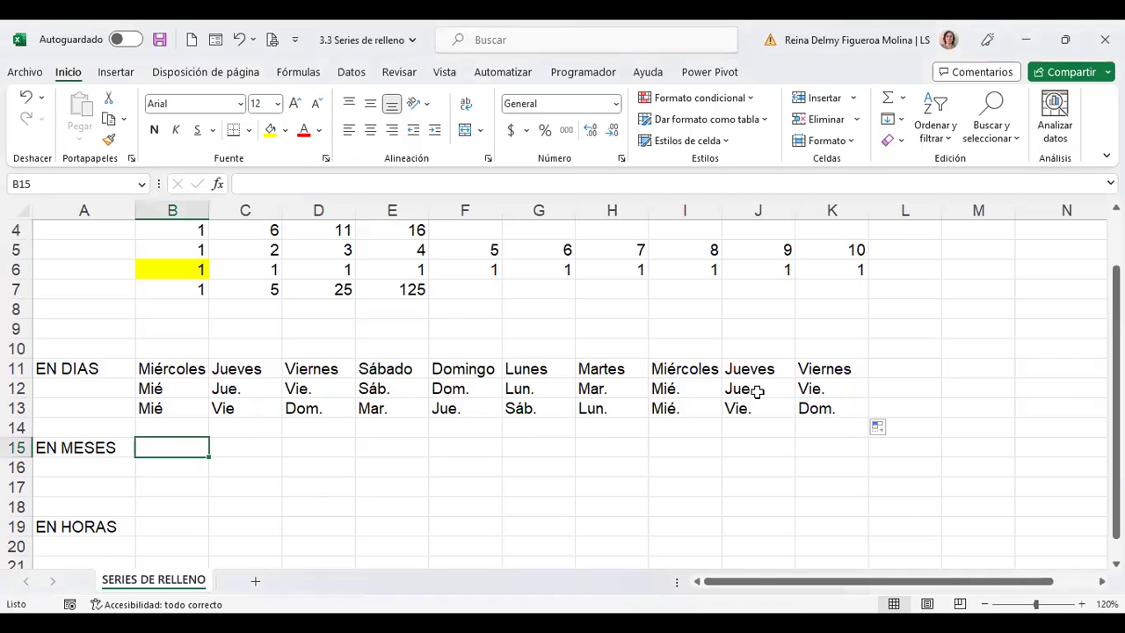
Enter Marzo in B15 and the abbreviation Mar in B16
text(Marzo)
key(Return)
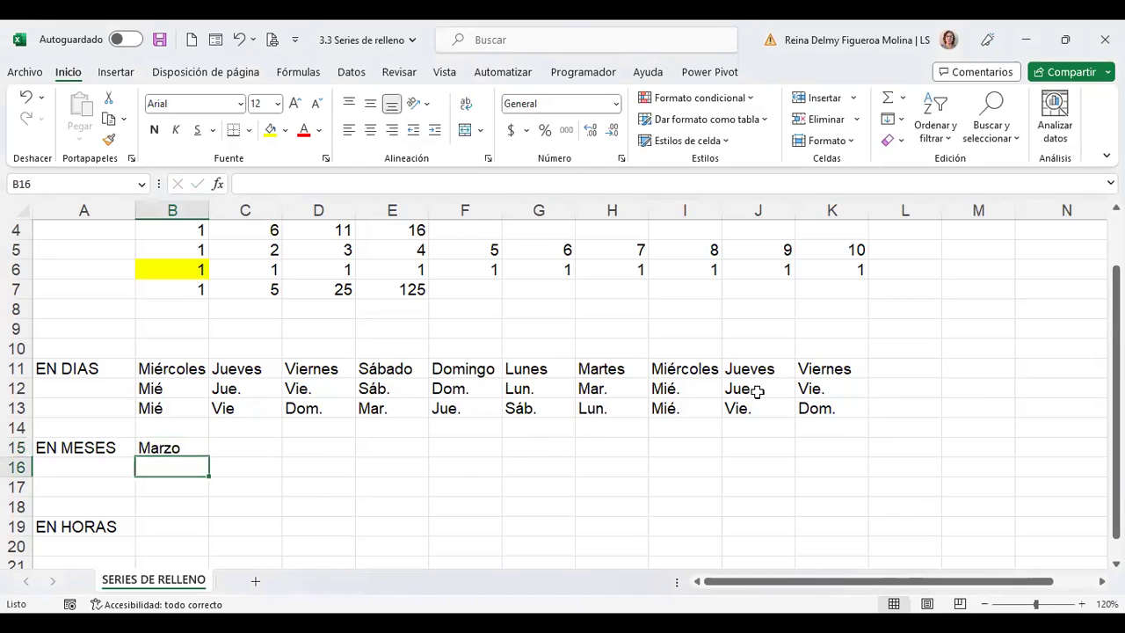
text(marzo)
key(Return)
key(Up)
key(F2)
key(BackSpace)
key(BackSpace)
key(Return)
key(Up)
key(Up)
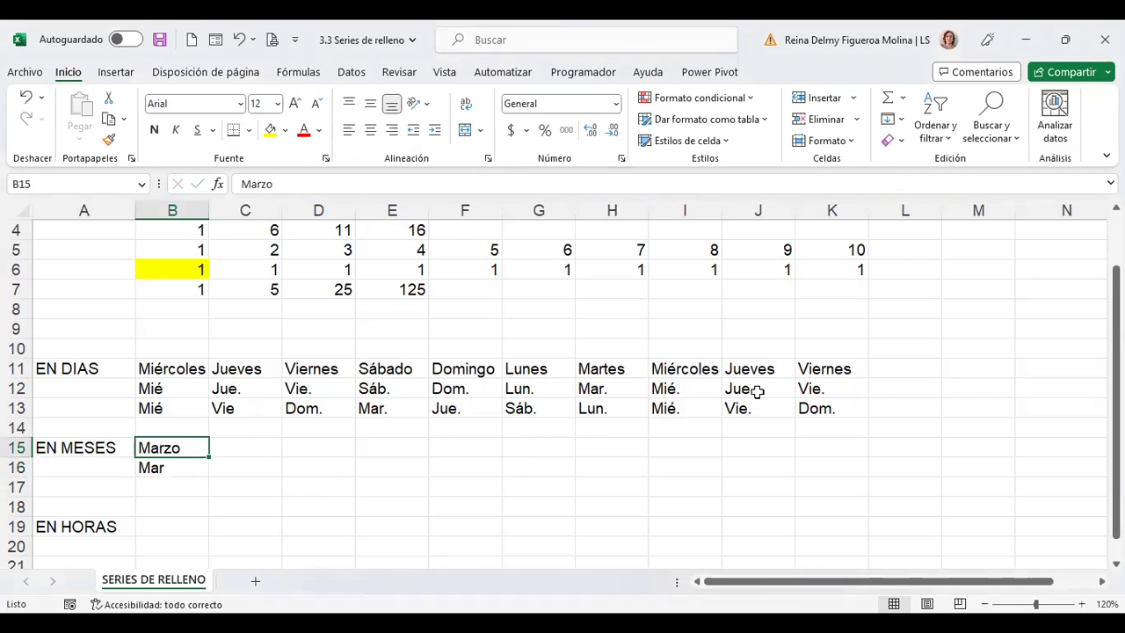
Fill the Marzo/Mar pair right so both month rows run through column K
key(shift+Down)
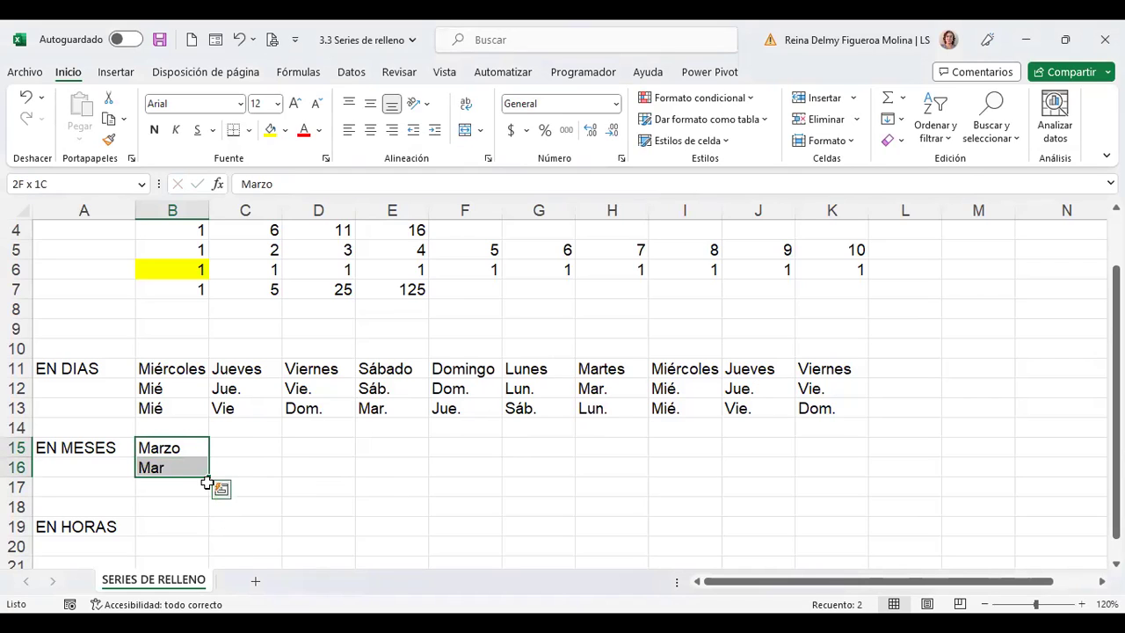
drag(209, 478, 693, 475)
drag(787, 475, 844, 471)
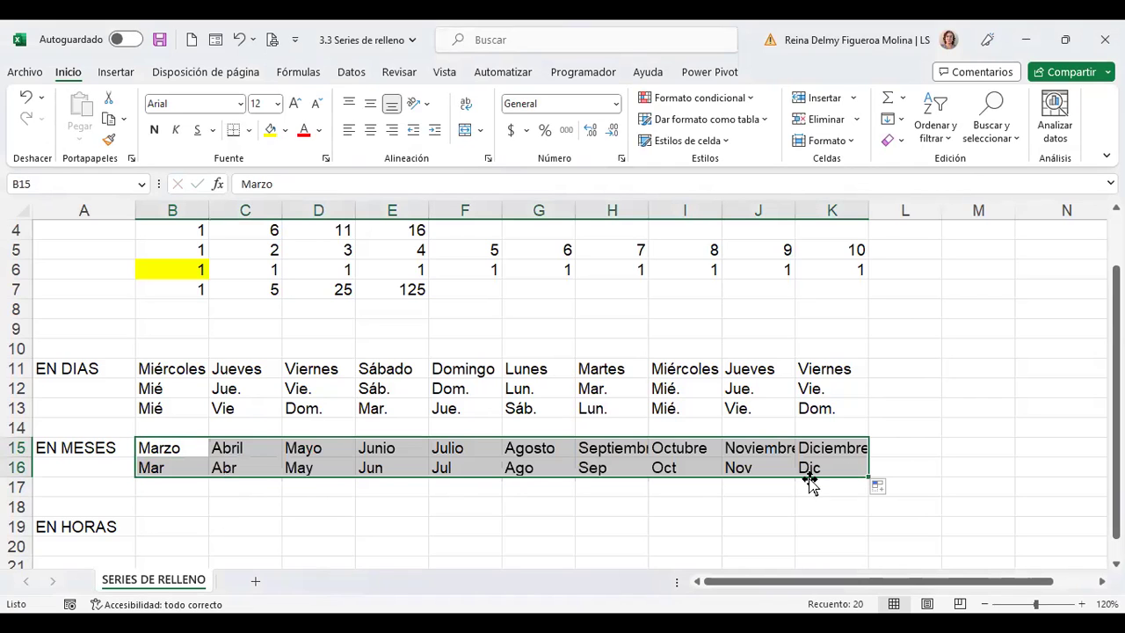
click(224, 446)
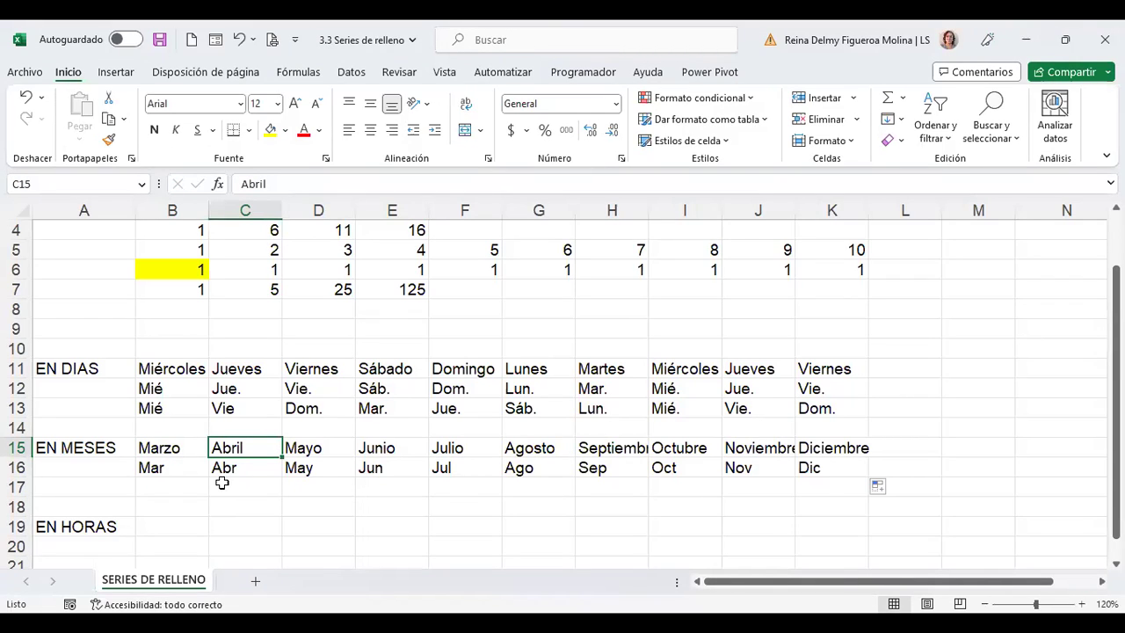
Insert blank rows at row 17 above EN HORAS and enter mar in B17
click(14, 488)
key(ctrl+plus)
key(ctrl+plus)
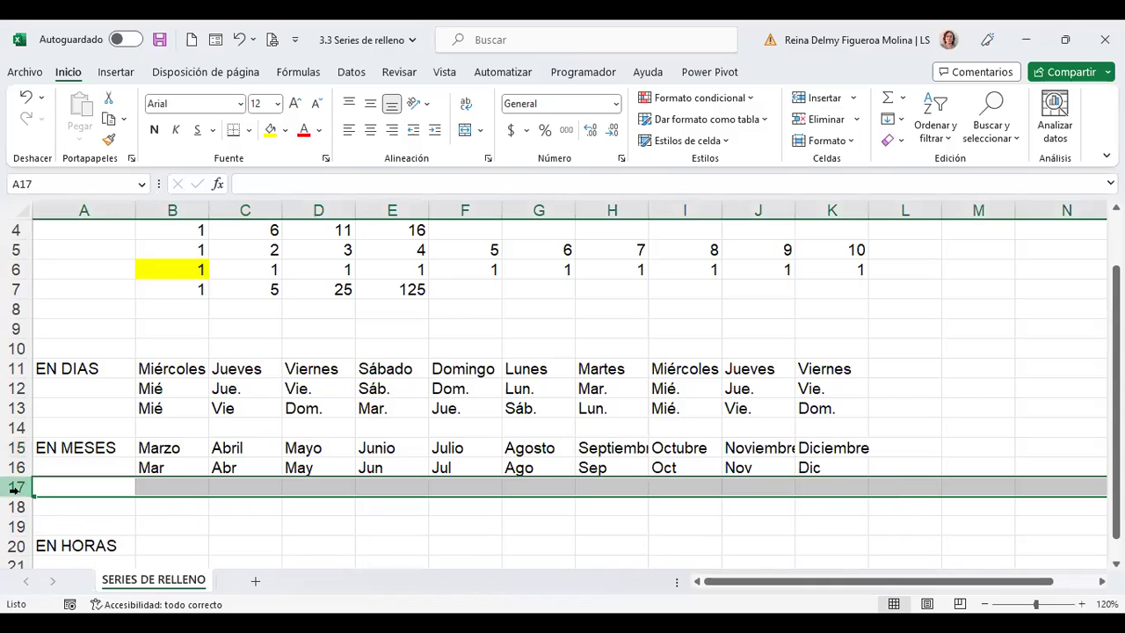
click(171, 485)
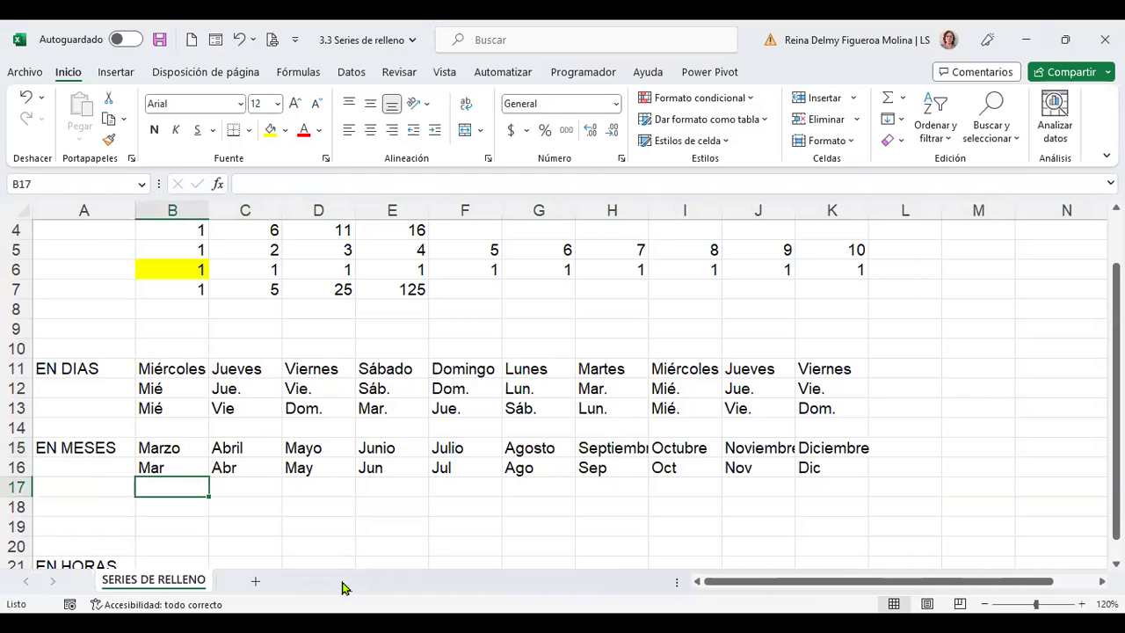
text(mar)
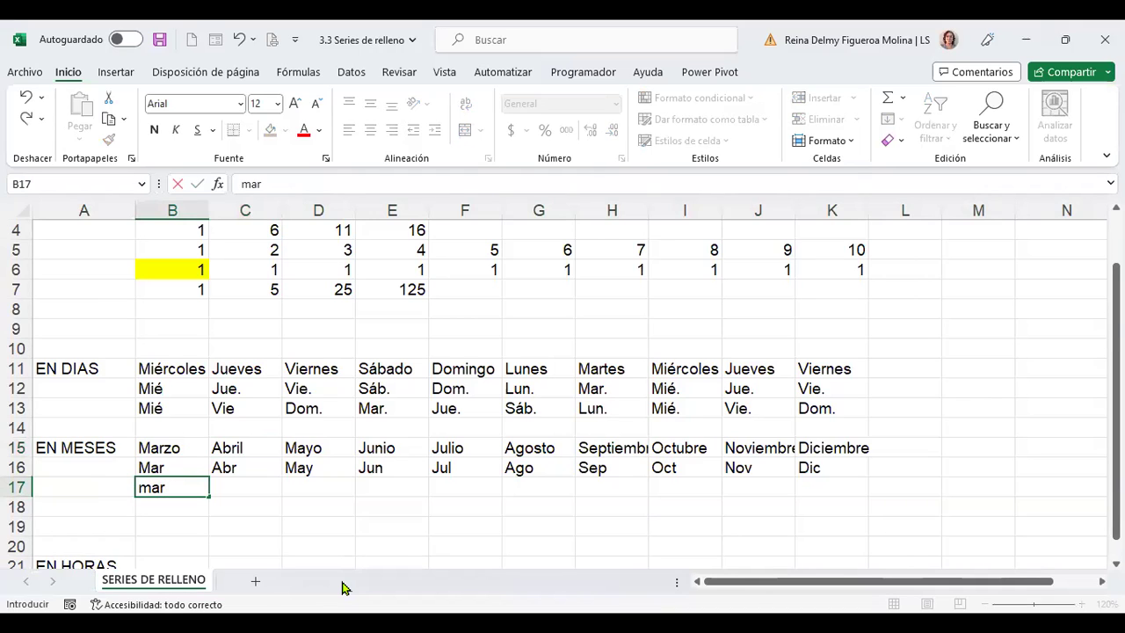
key(Tab)
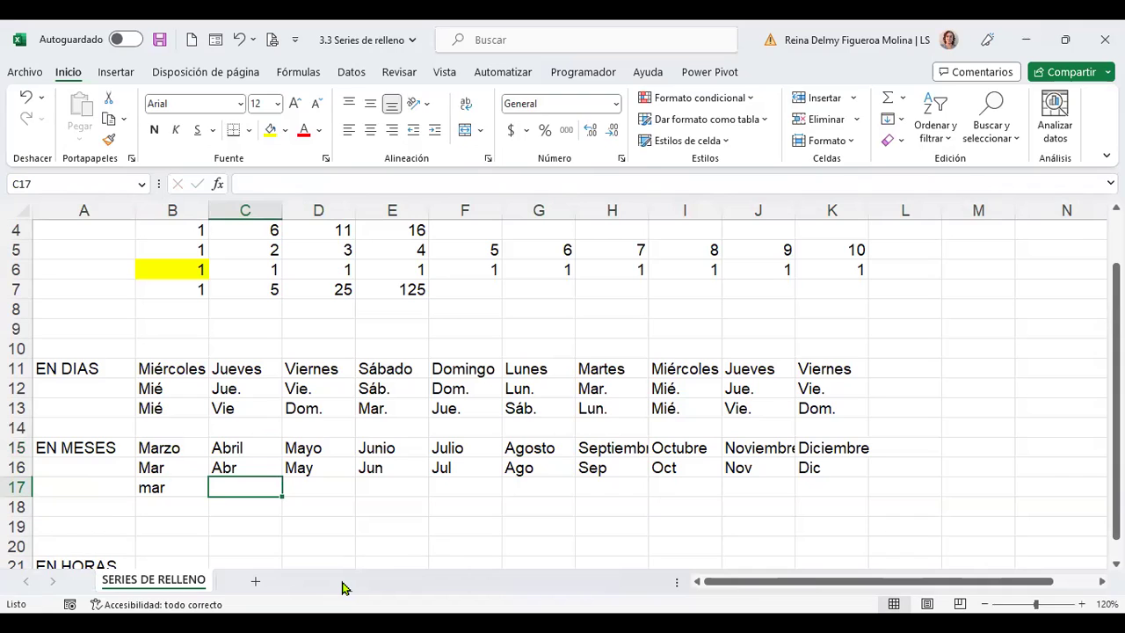
Add jun in C17 and fill the mar, jun three-month pattern across row 17 to K
text(jun)
key(Return)
key(Up)
key(Left)
key(shift+Right)
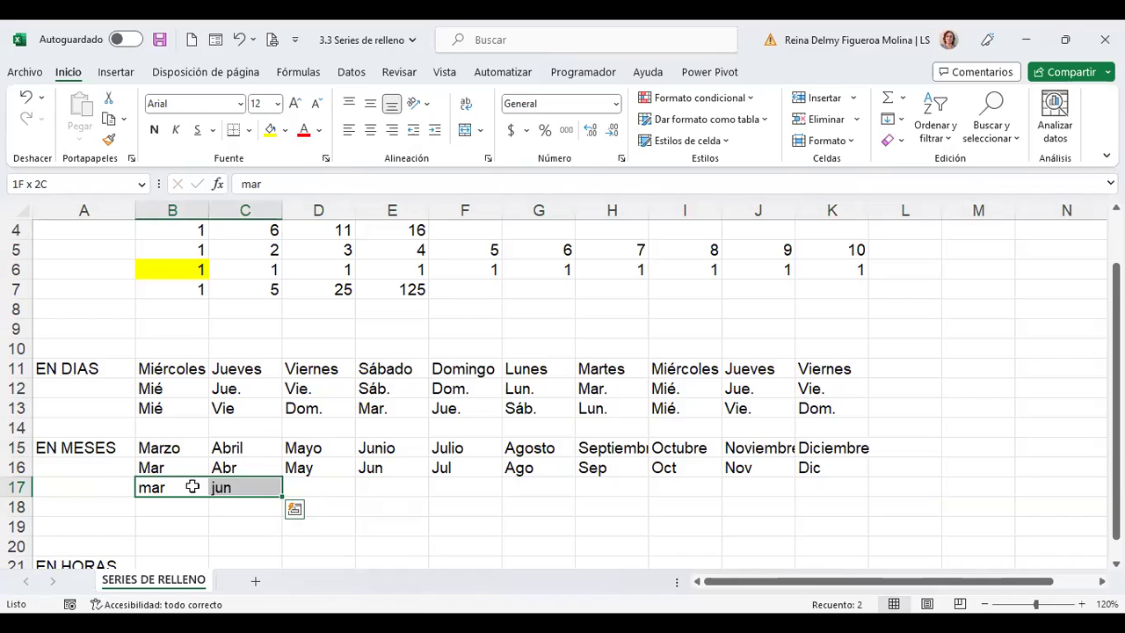
drag(283, 497, 839, 497)
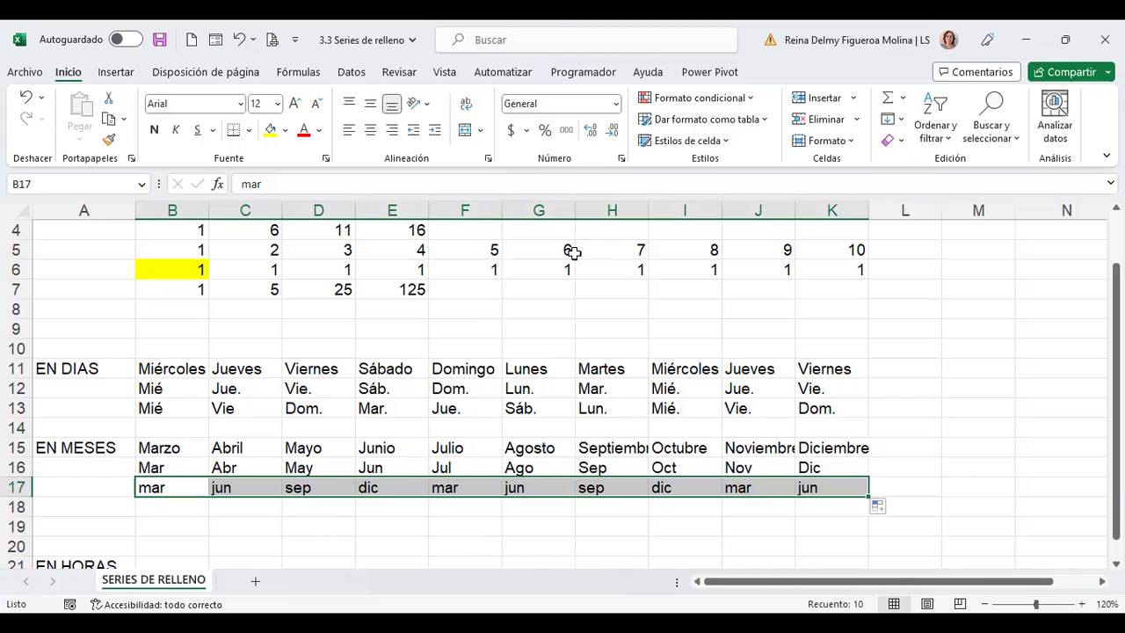
Select cell L12 and check the number format list without changing anything
click(897, 387)
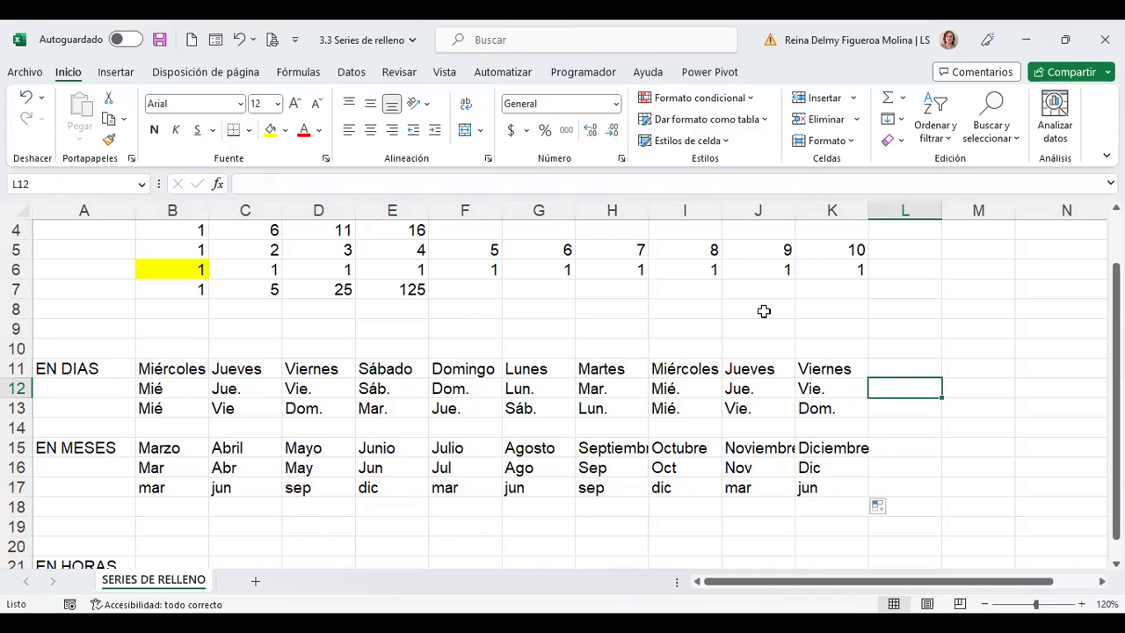
click(618, 108)
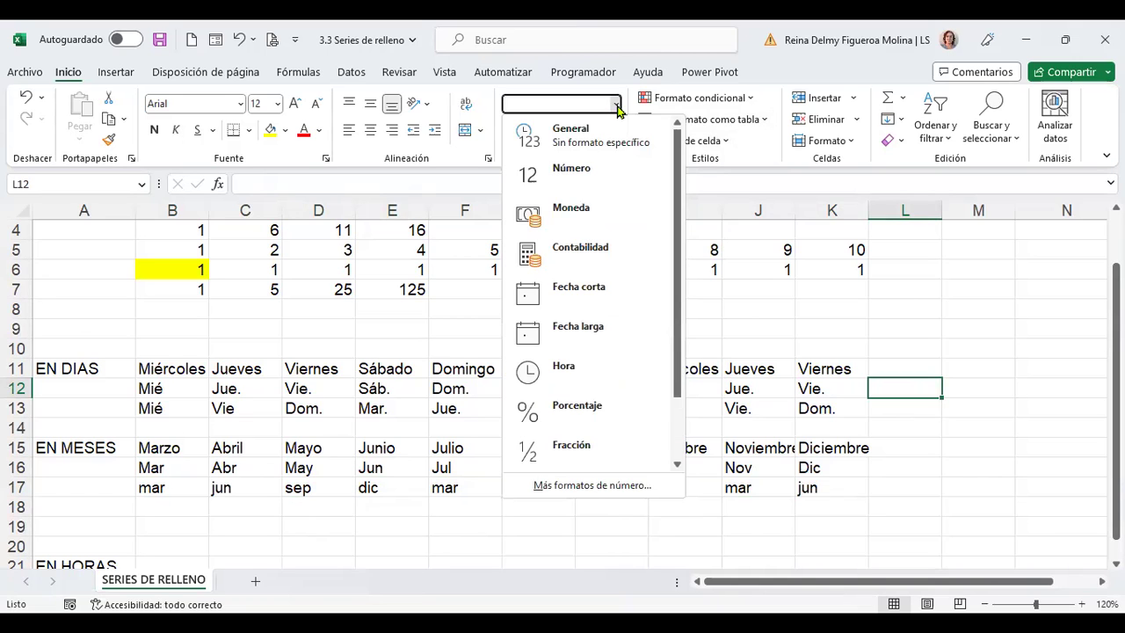
click(961, 397)
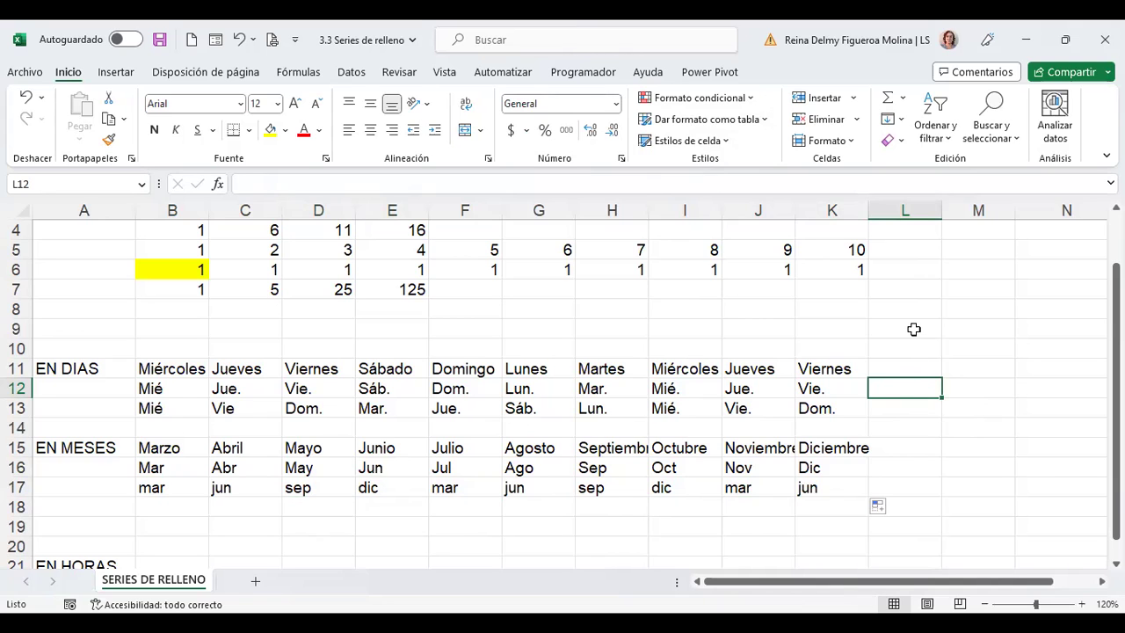
Enter 29/3/2023 in L12, auto-fit column L, and apply the long date format
text(29/3/)
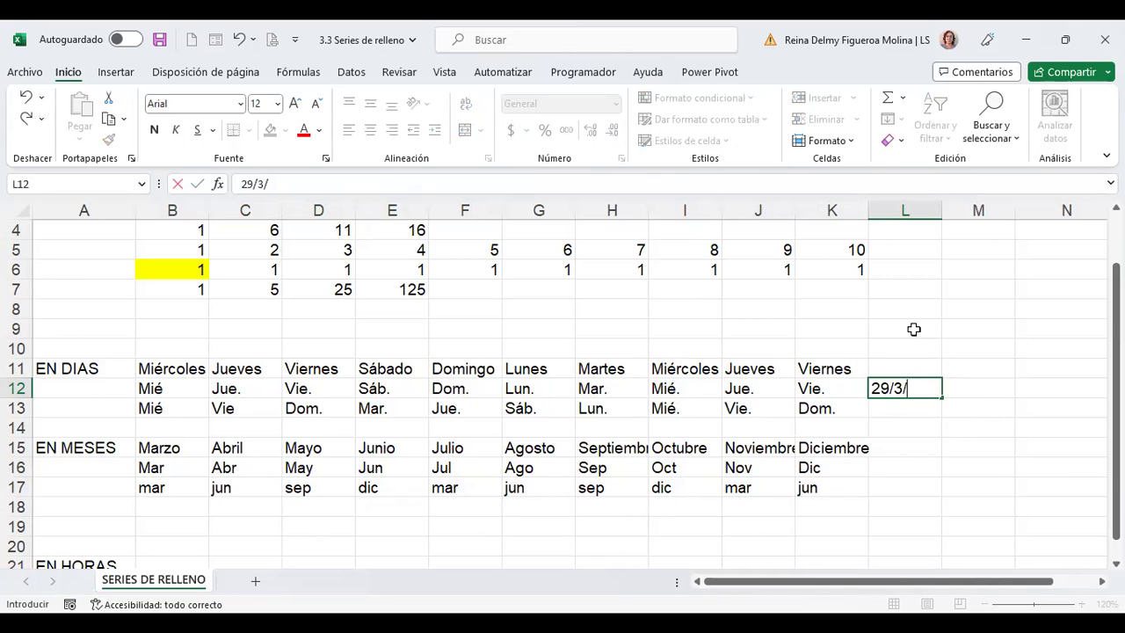
text(2023)
key(Return)
key(Up)
double_click(942, 216)
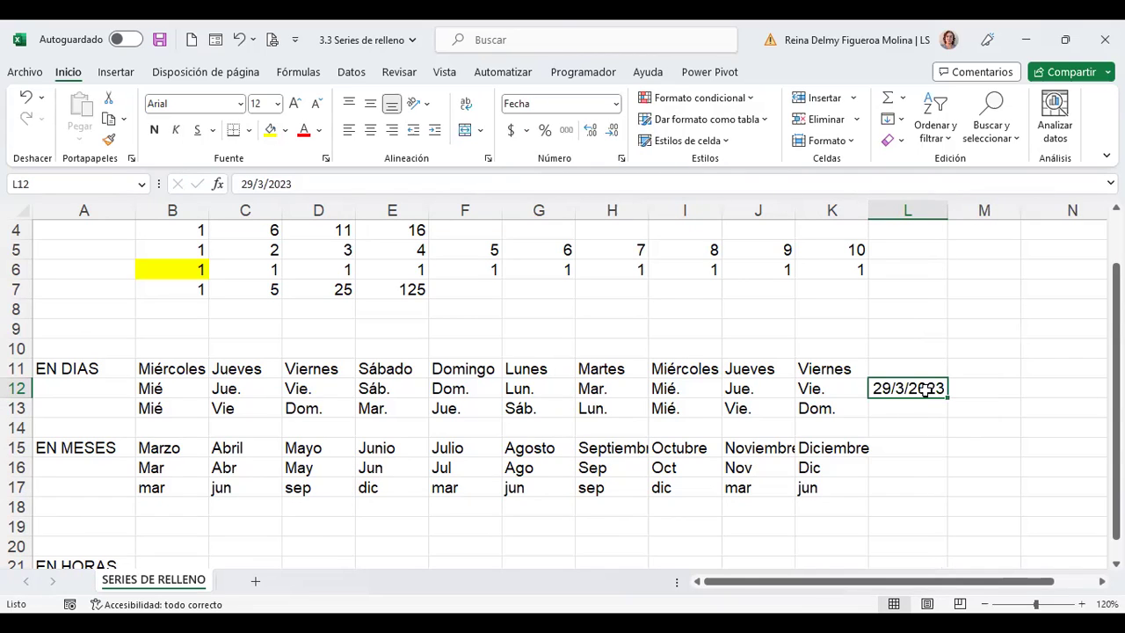
click(616, 105)
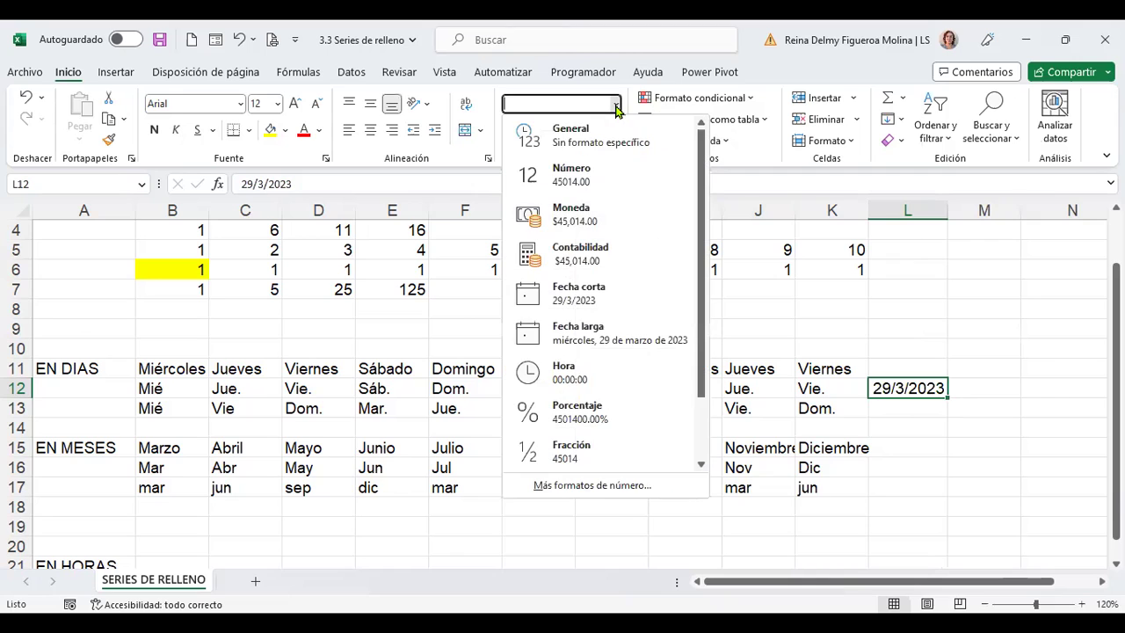
click(628, 347)
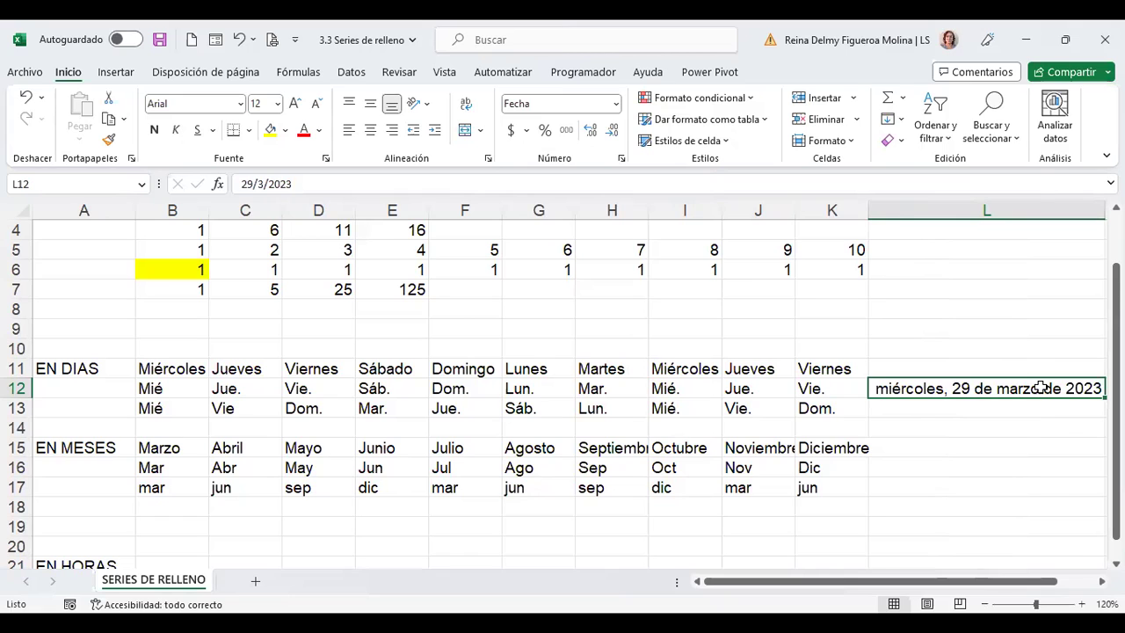
Open Format Cells for L12 and browse the custom codes mmm-yy and d-mmm-yy
right_click(1040, 388)
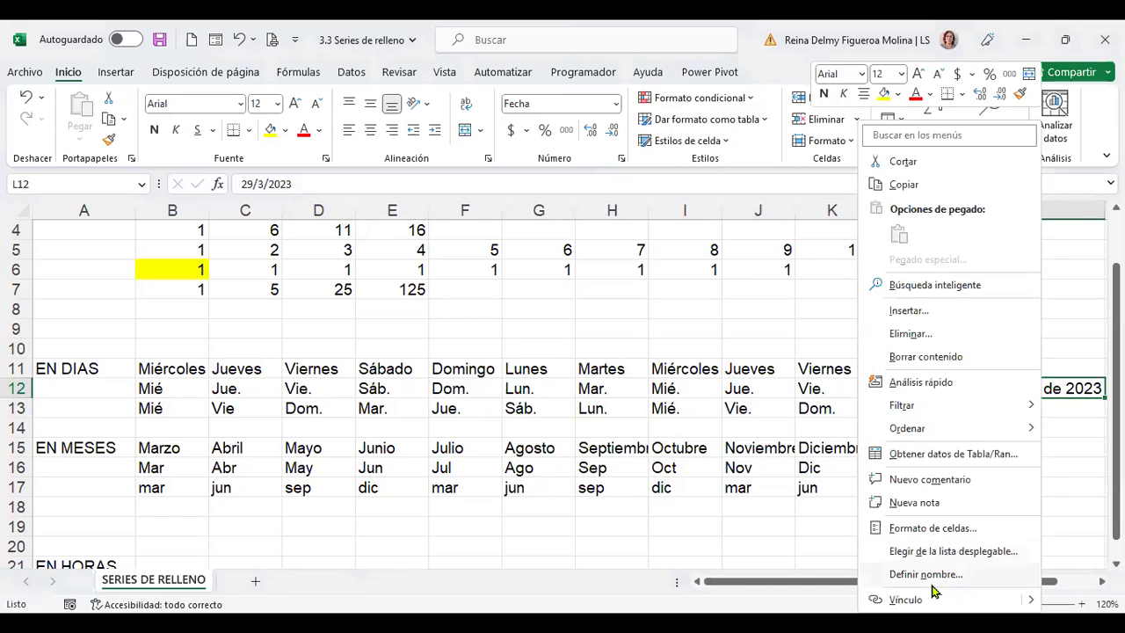
click(939, 531)
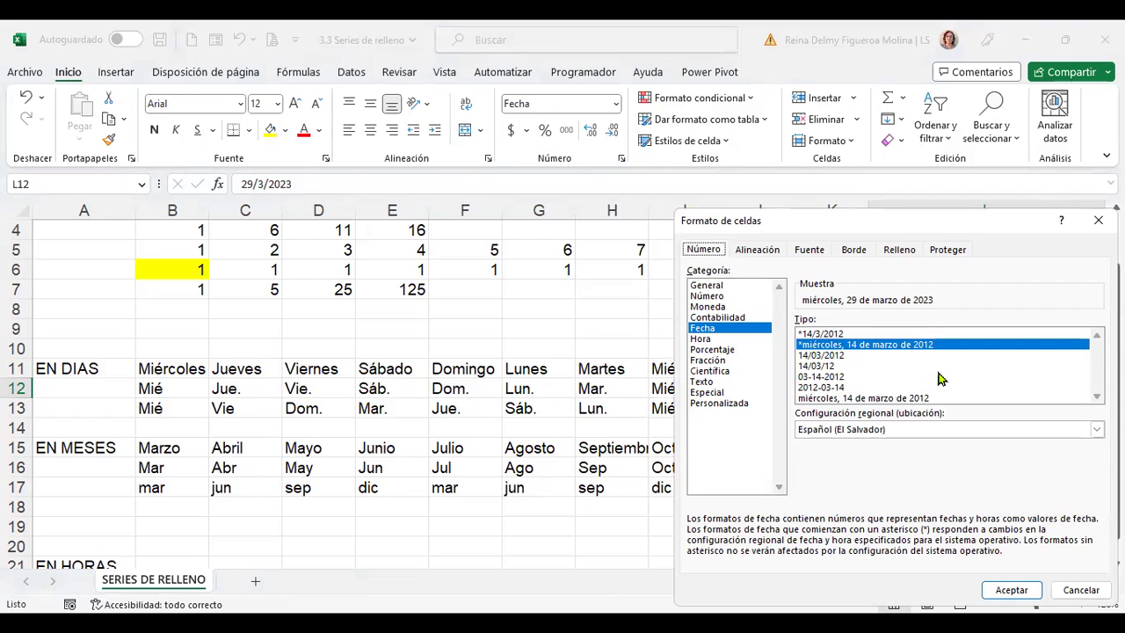
click(729, 403)
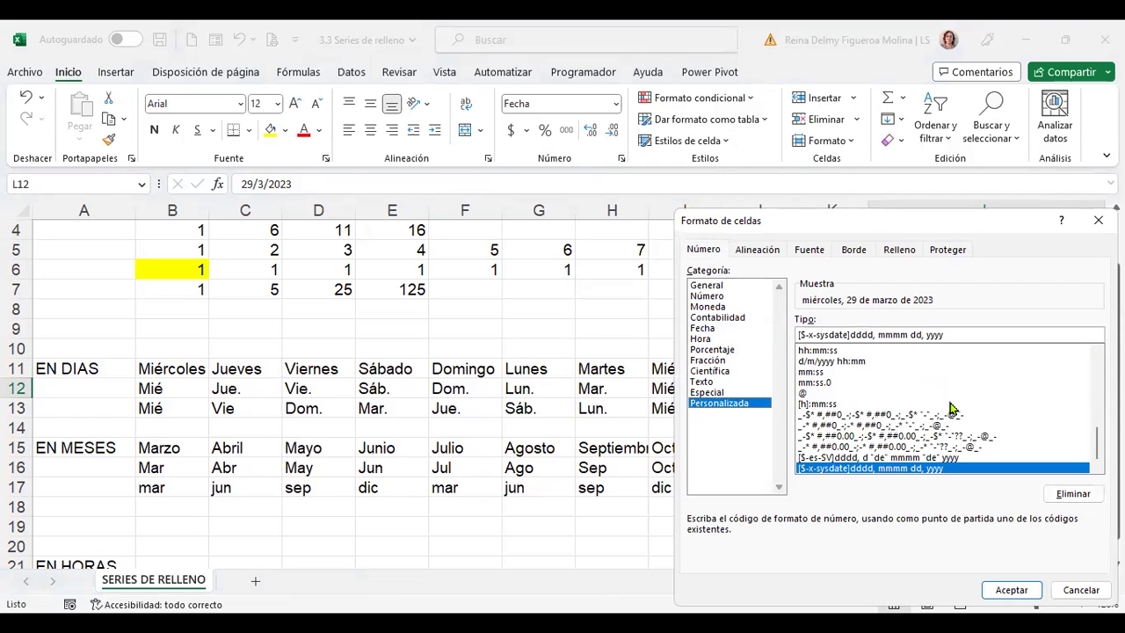
drag(1097, 442, 1097, 429)
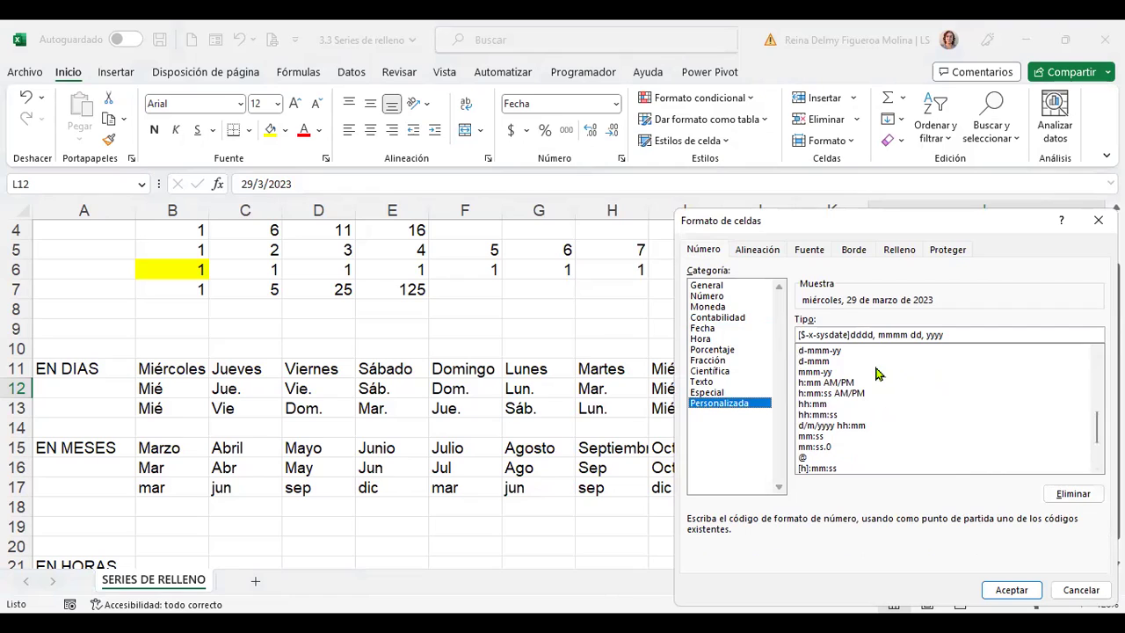
click(827, 372)
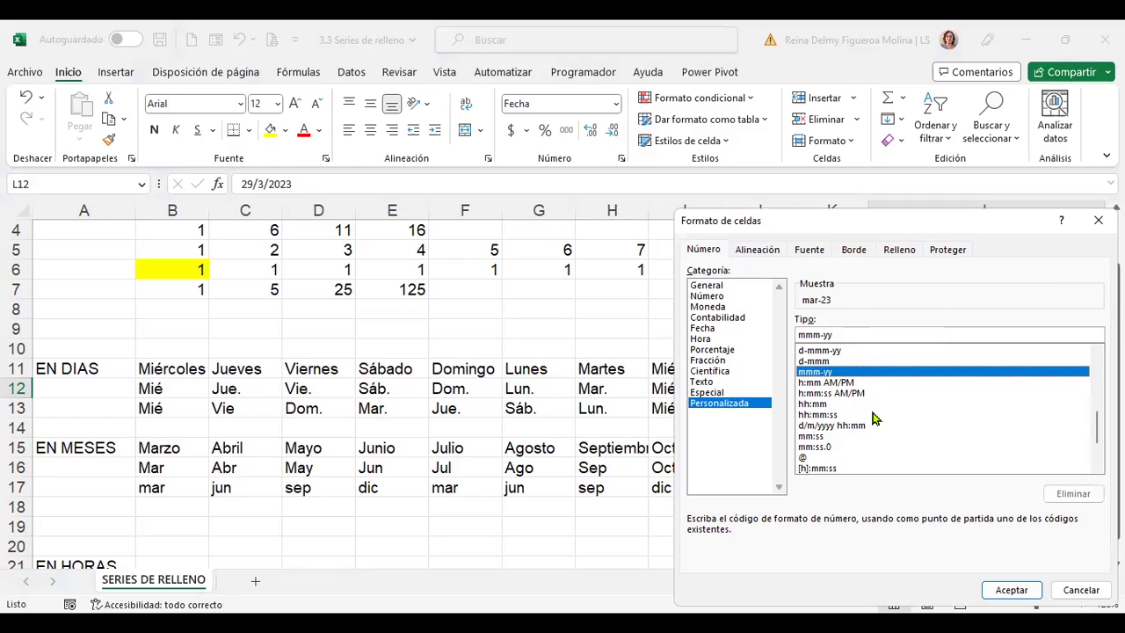
click(832, 352)
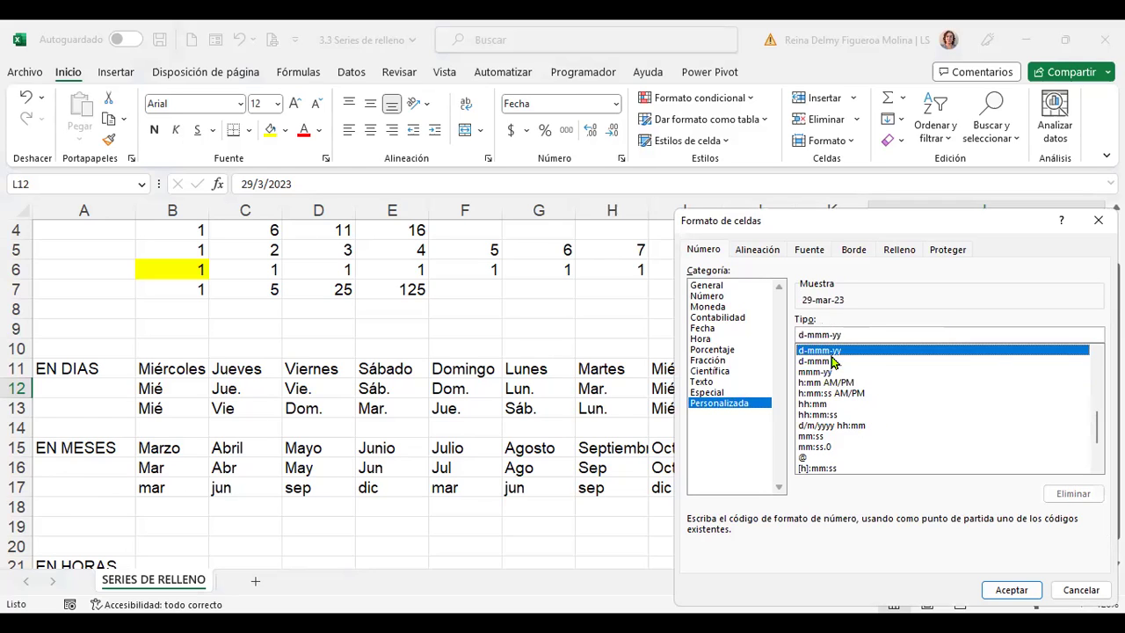
scroll(920, 427, up, 1)
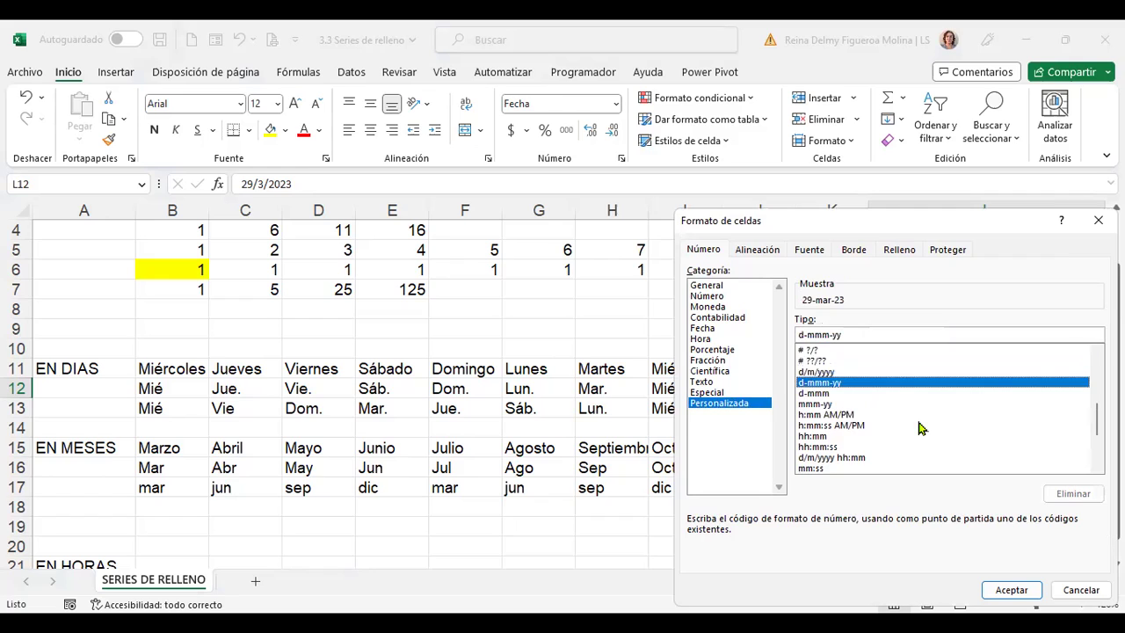
Start editing the d-mmm-yy code with dd, then cancel the dialog unchanged
click(803, 334)
text(dd)
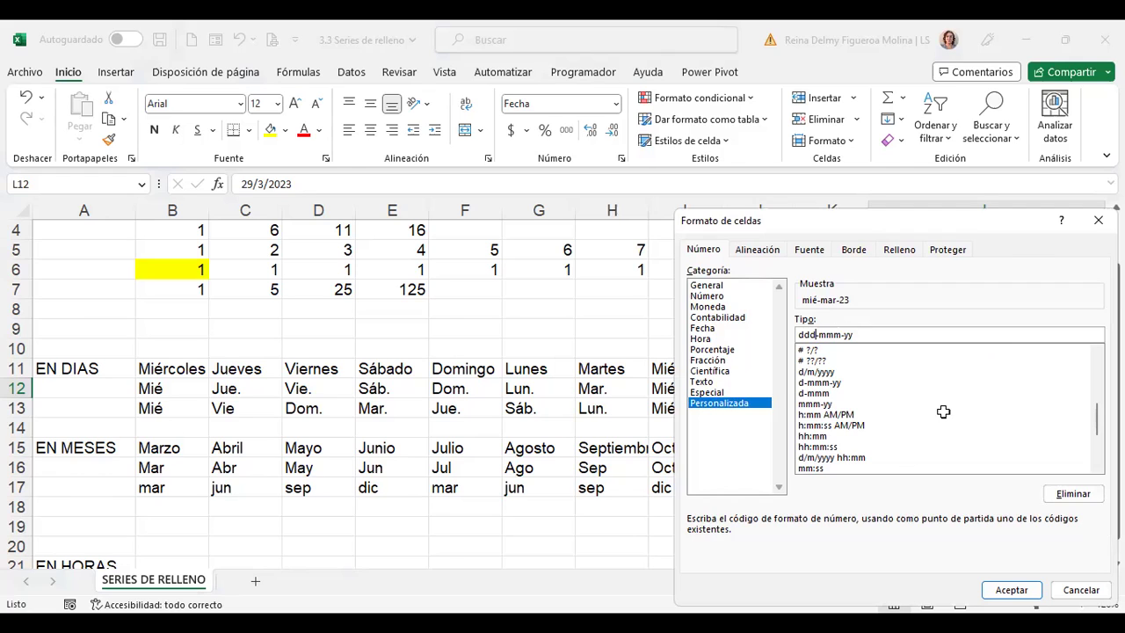
key(Escape)
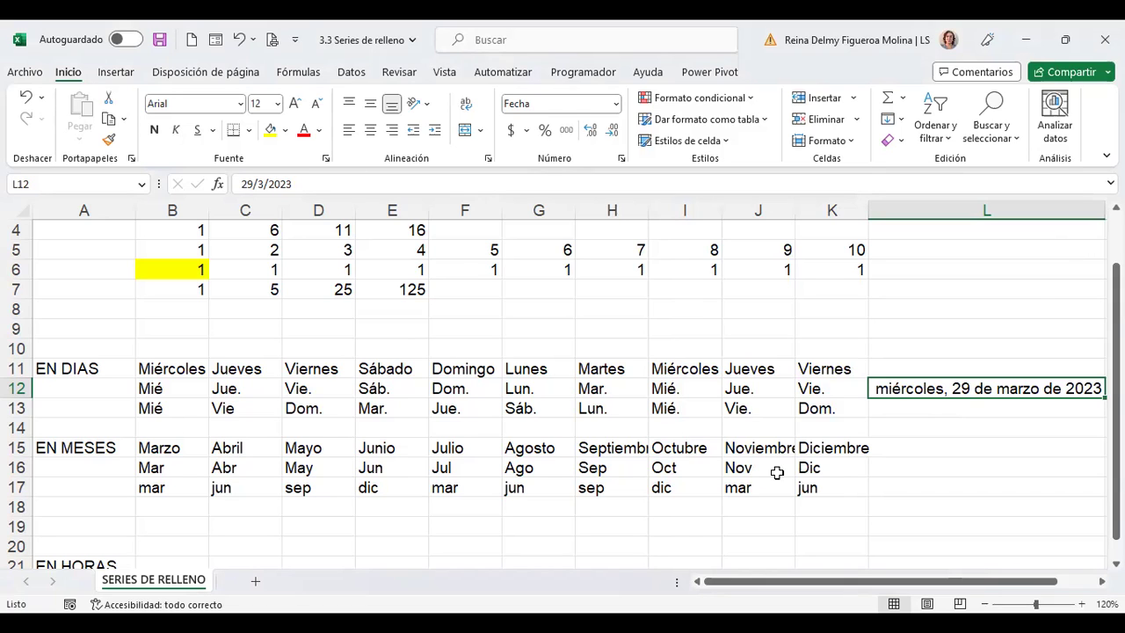
Enter 8:00 in B21 and fill hourly times through 17:00 in K21
scroll(777, 473, down, 2)
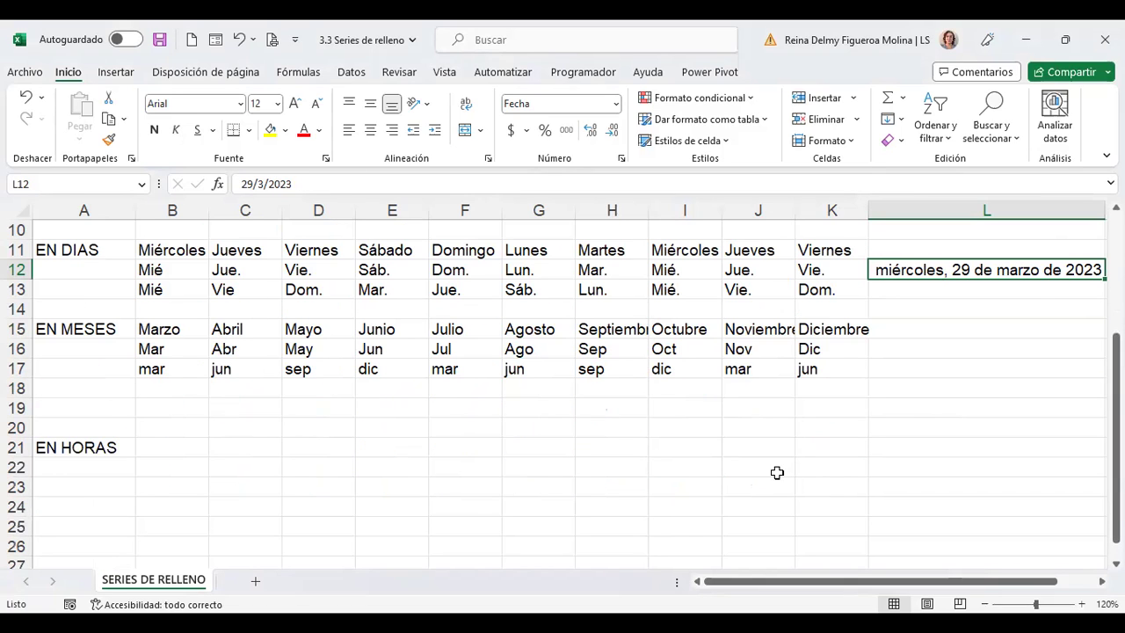
click(166, 445)
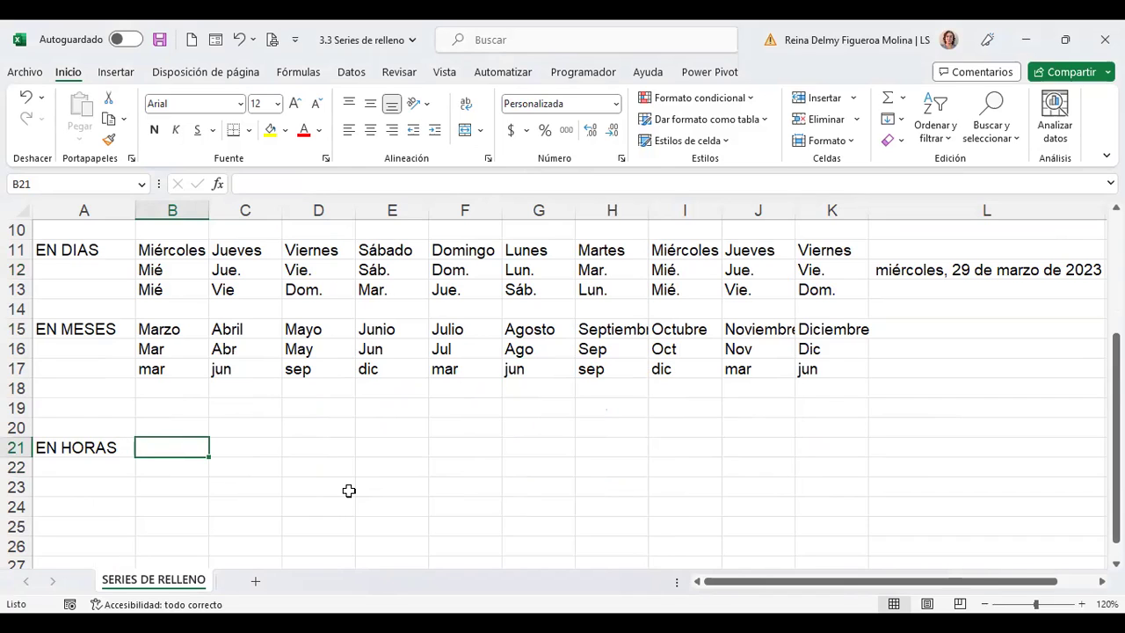
text(8:00)
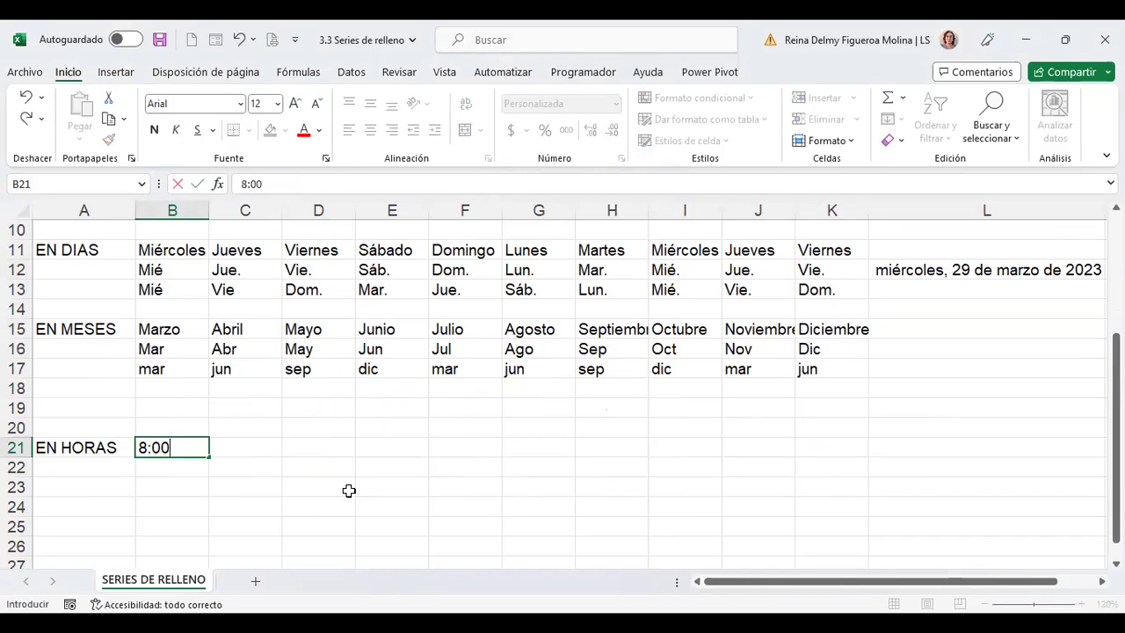
key(Tab)
key(Left)
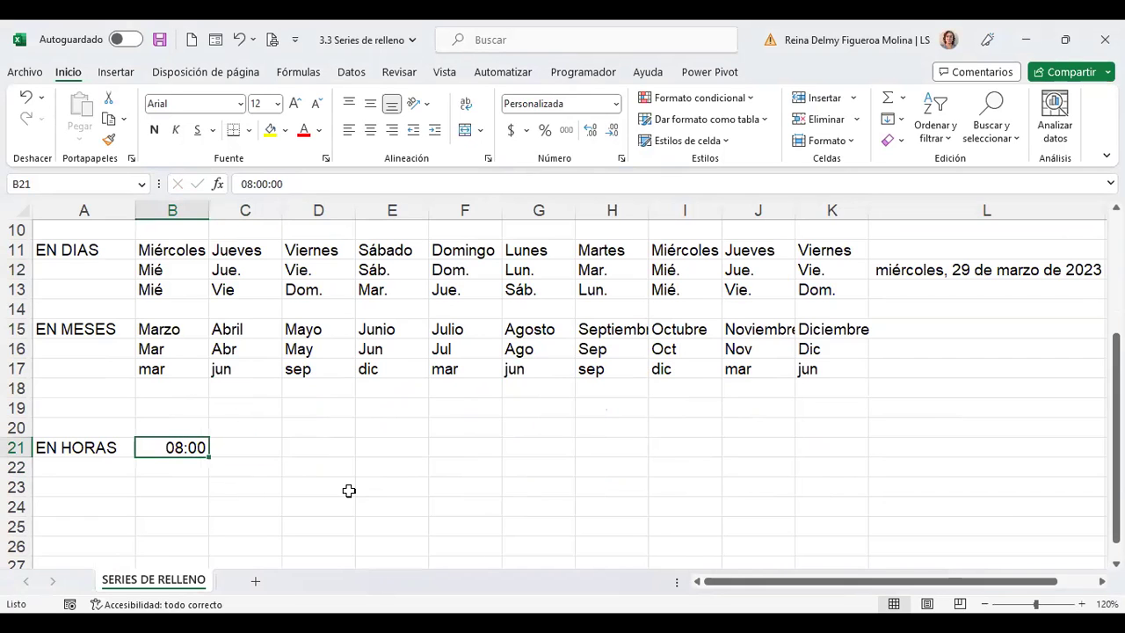
drag(210, 457, 851, 454)
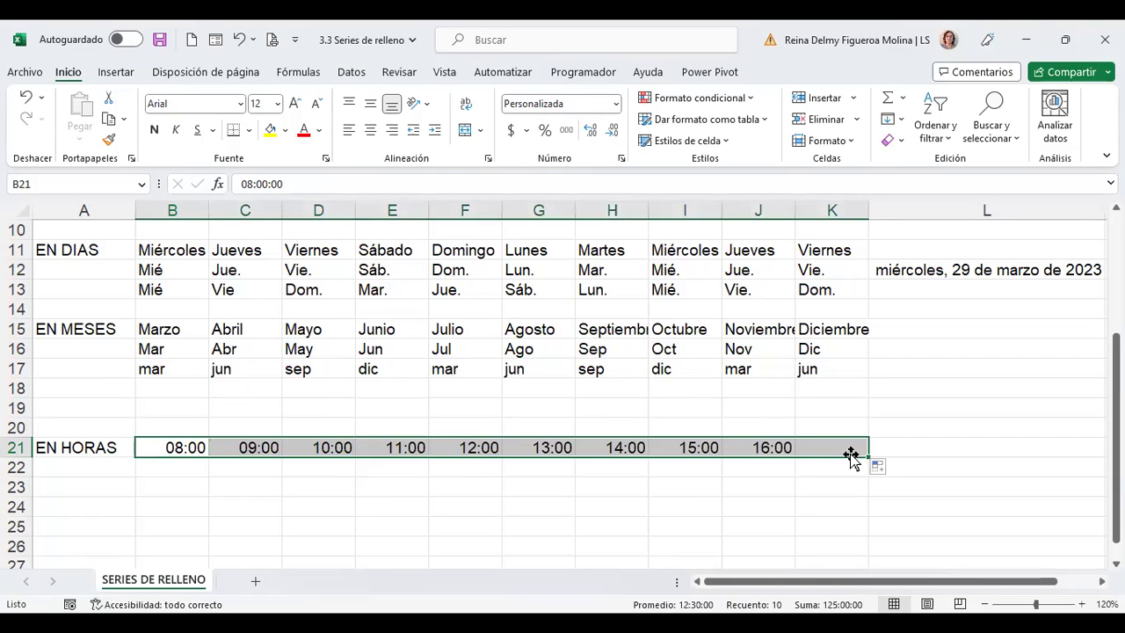
click(175, 467)
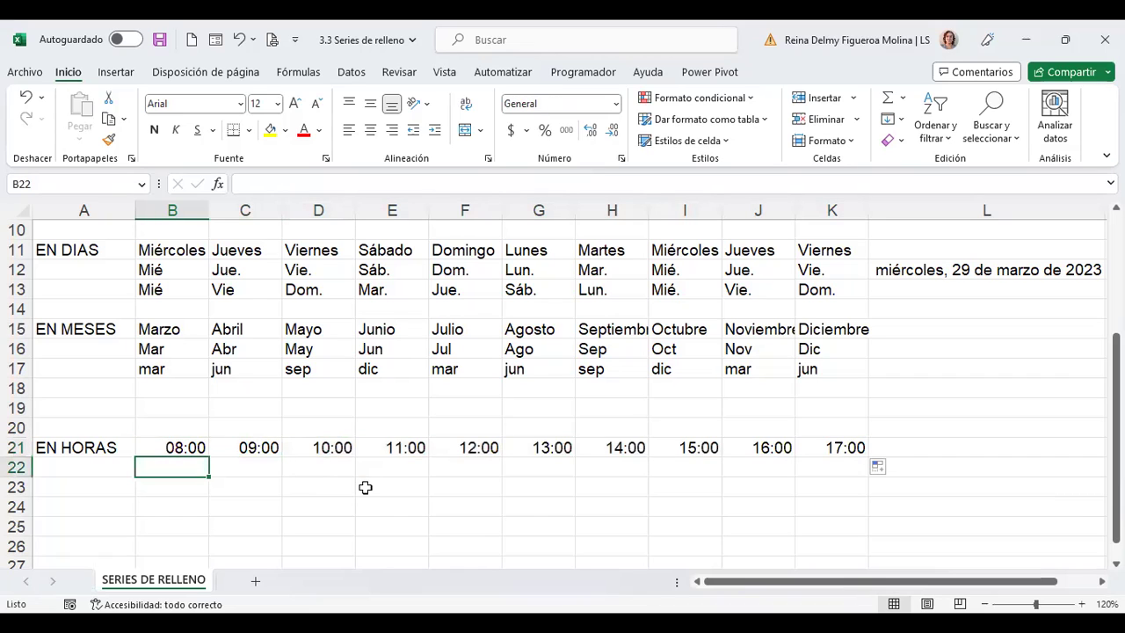
Enter 8:00 and 8:30 in B22:C22 and fill half-hour times through 12:30 in K22
text(8)
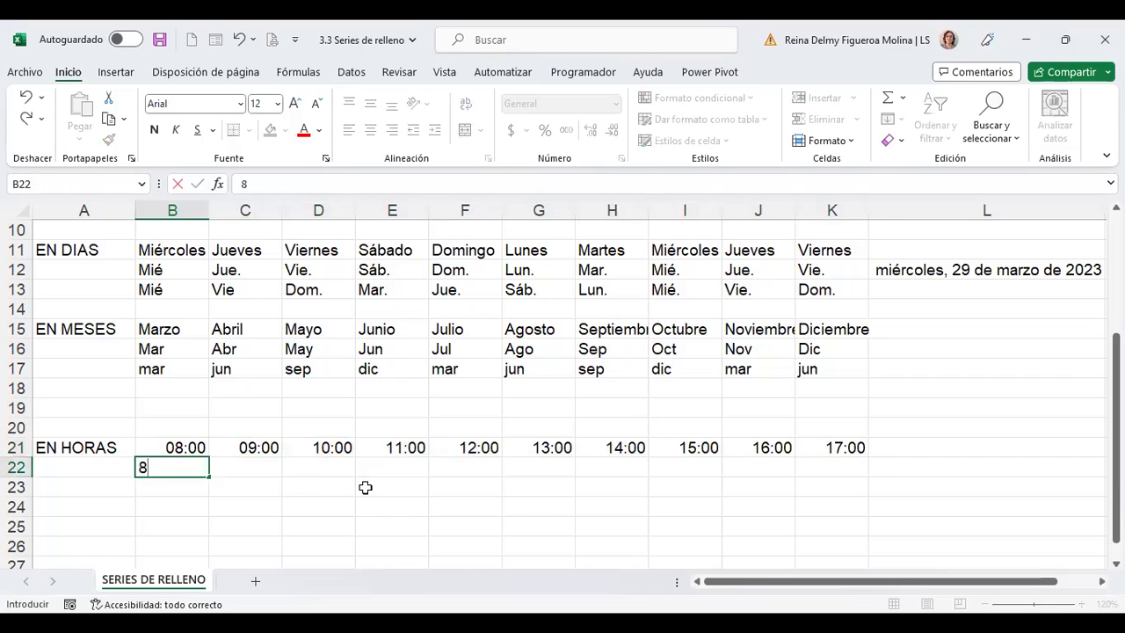
text(:00)
key(Tab)
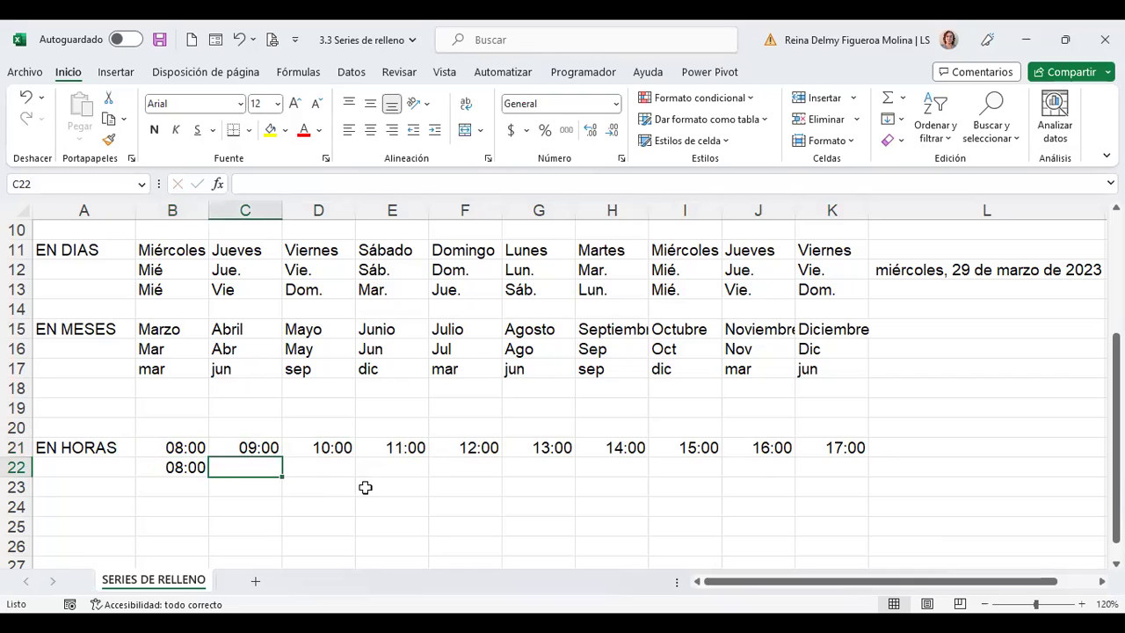
text(8:30)
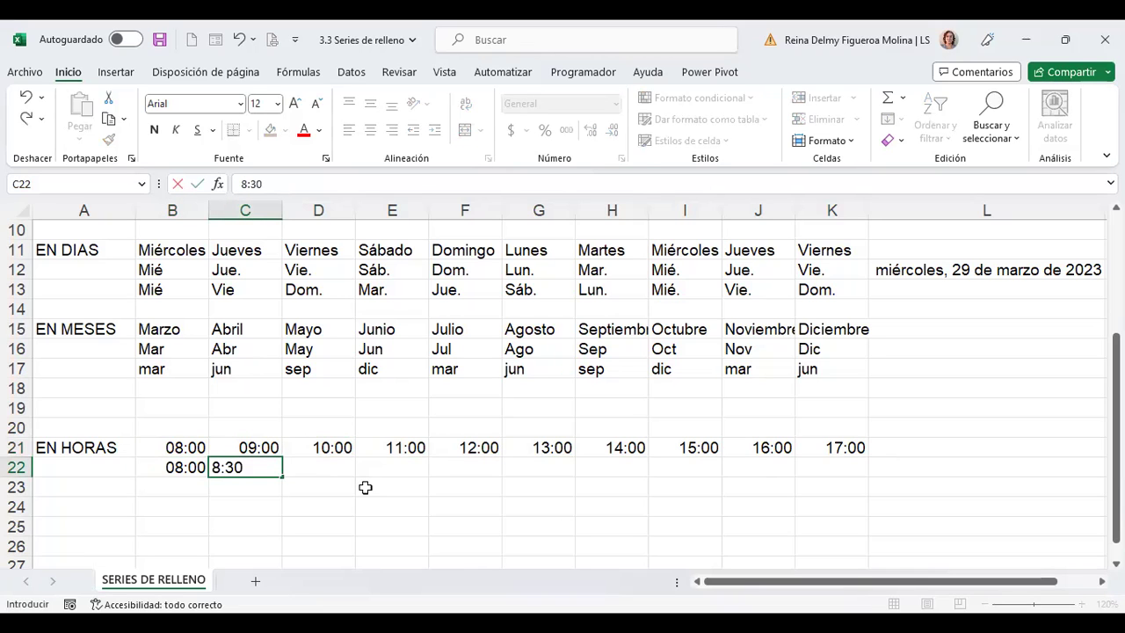
key(Tab)
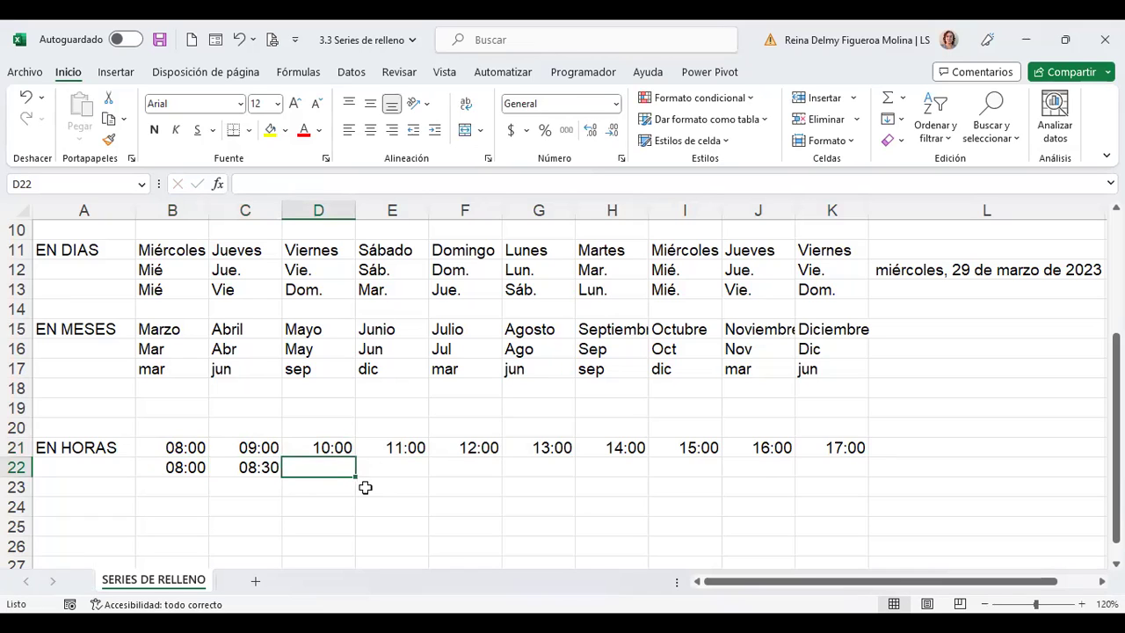
drag(181, 467, 851, 472)
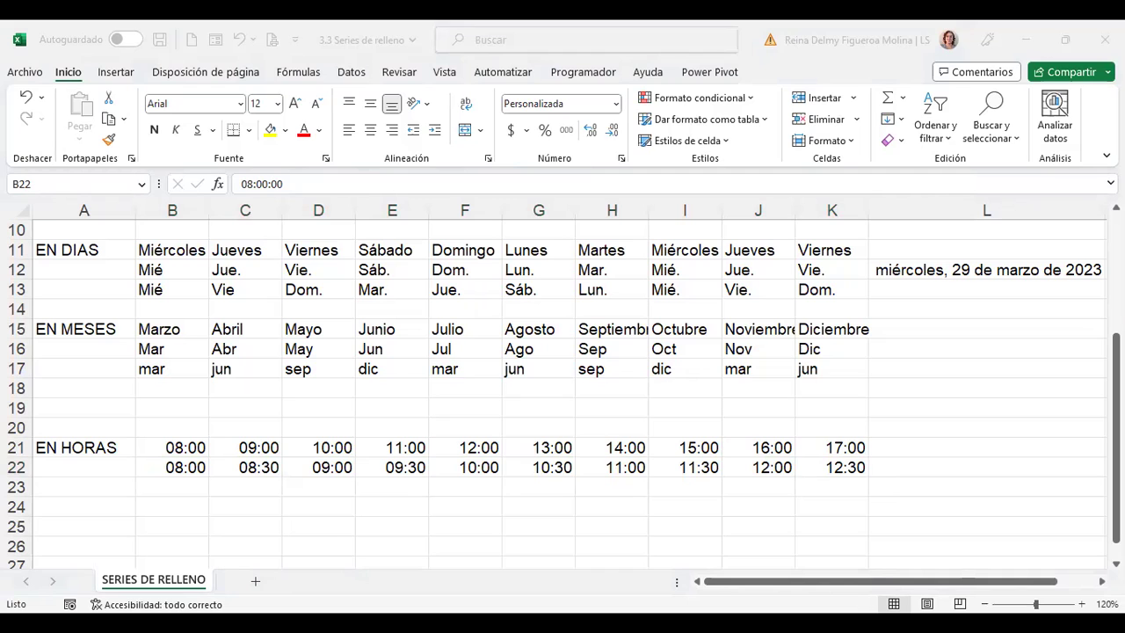
click(259, 587)
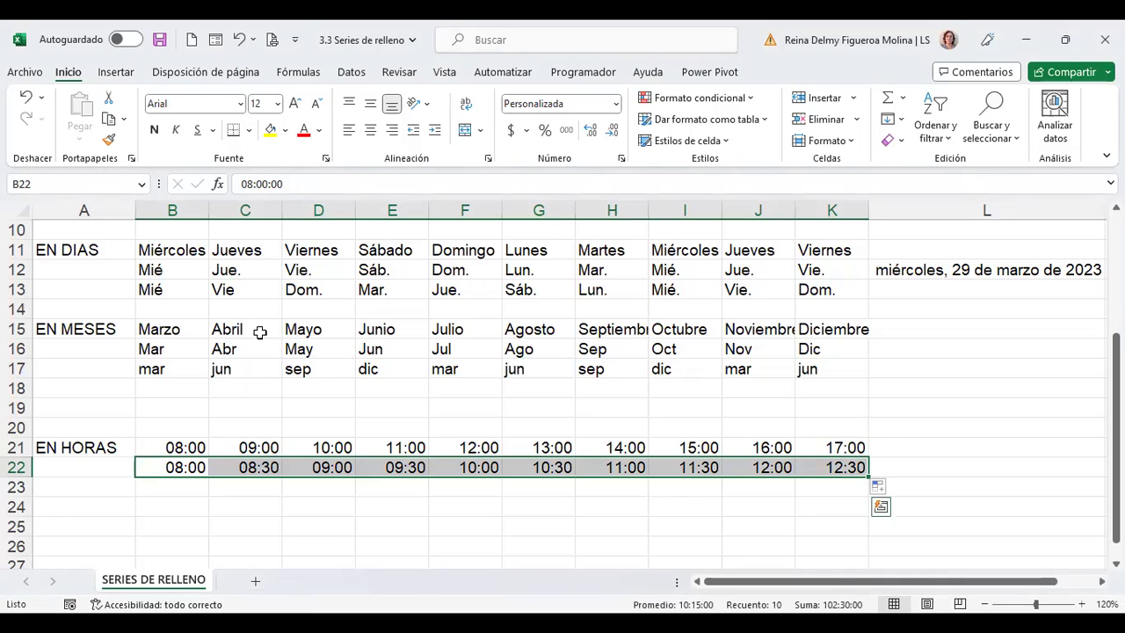
scroll(175, 325, up, 3)
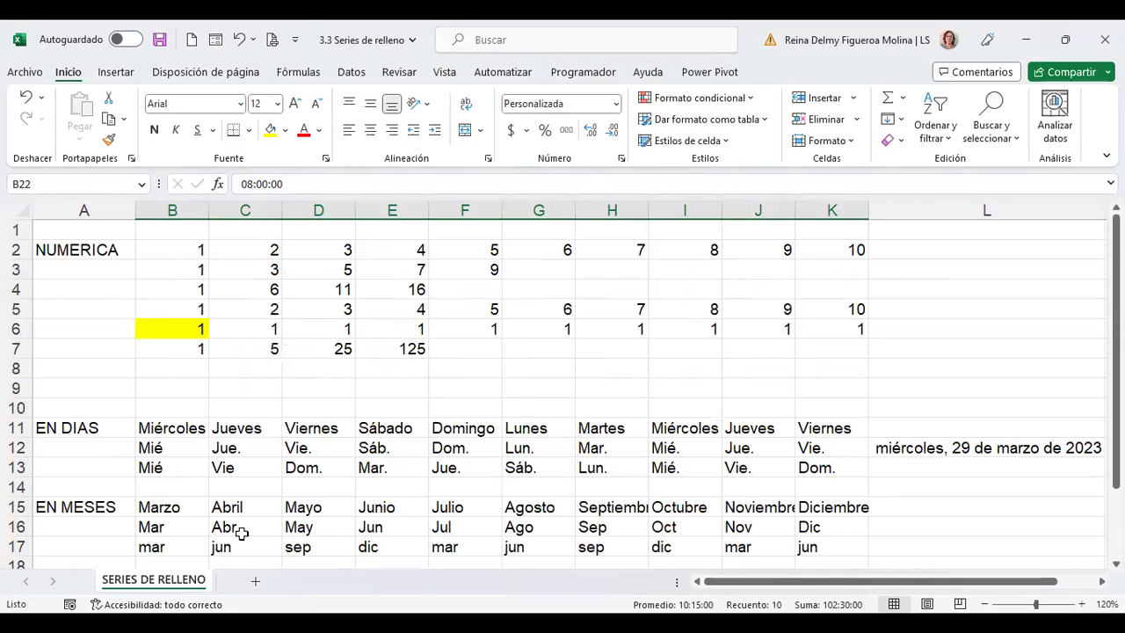
Add a new sheet and raise the whole sheet's font size to 16
click(254, 583)
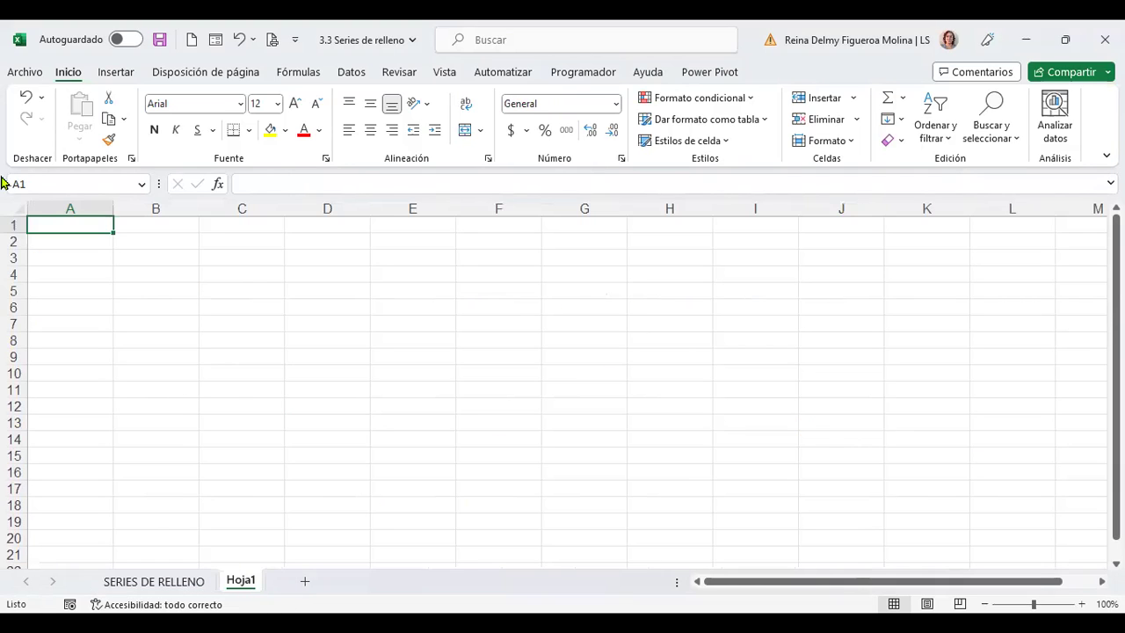
click(18, 207)
click(295, 102)
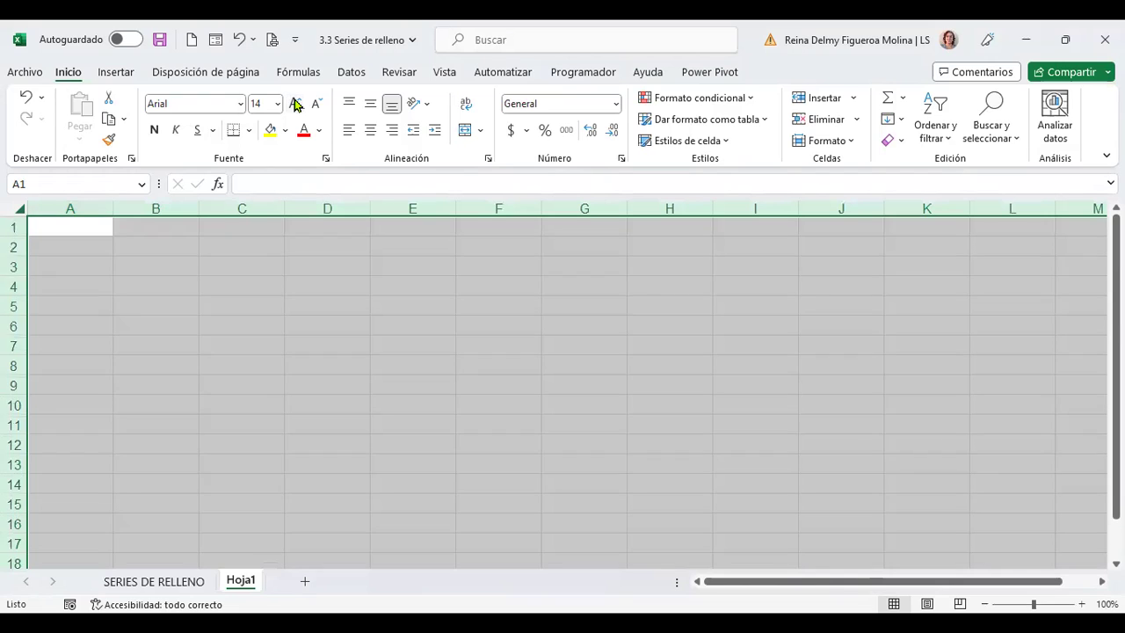
click(295, 102)
ctrl+scroll(969, 524, up, 2)
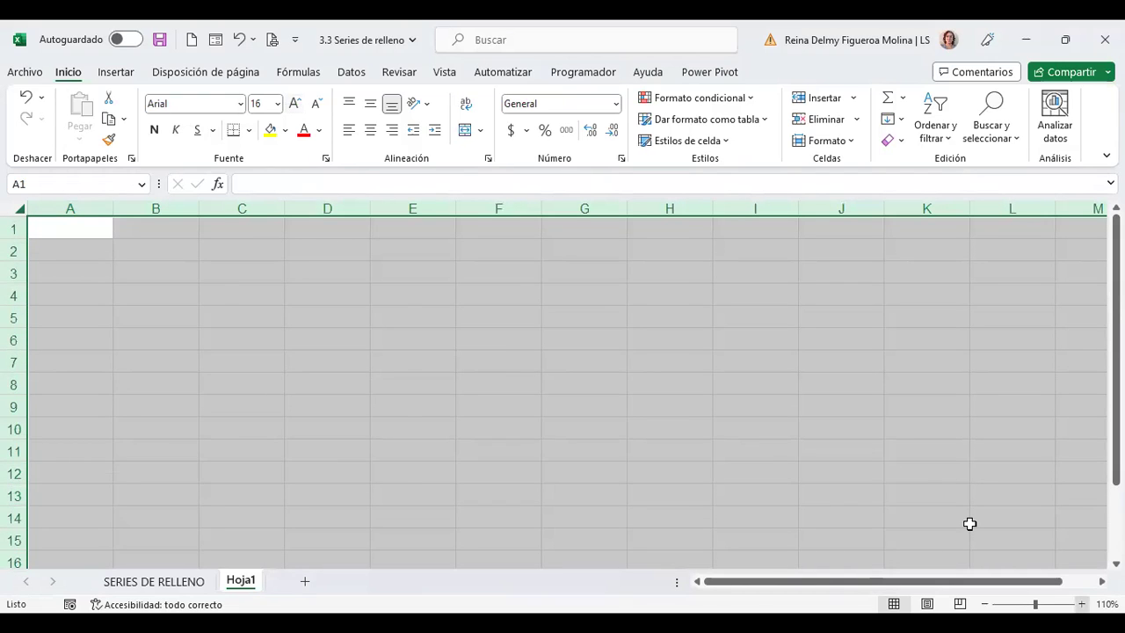
Type the heading NOMBRE in cell A1
click(111, 226)
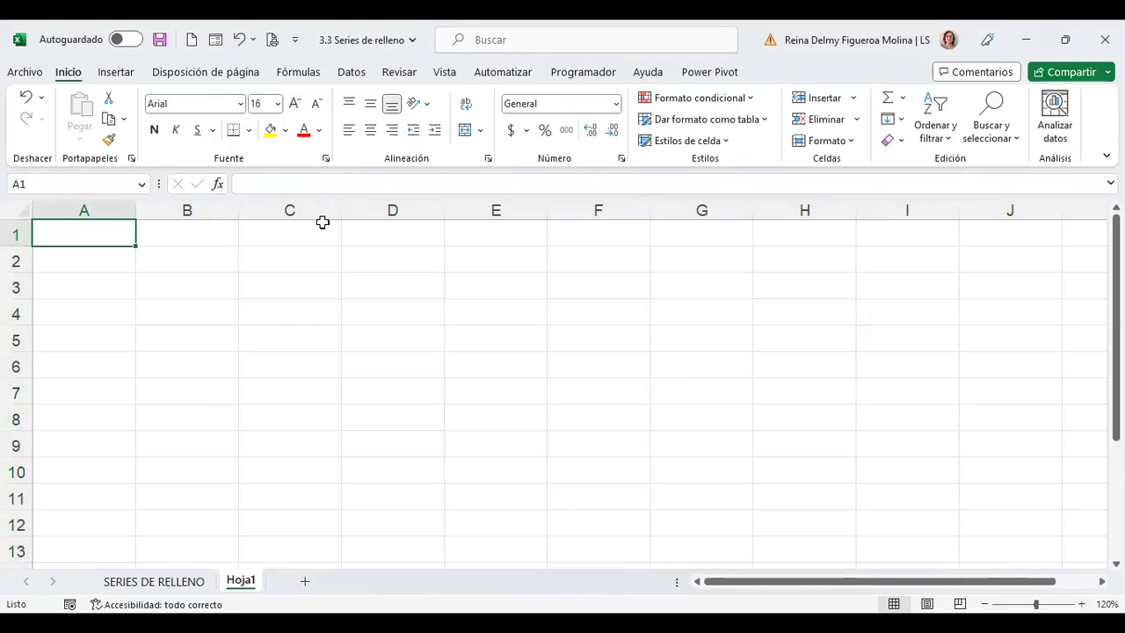
text(n)
key(BackSpace)
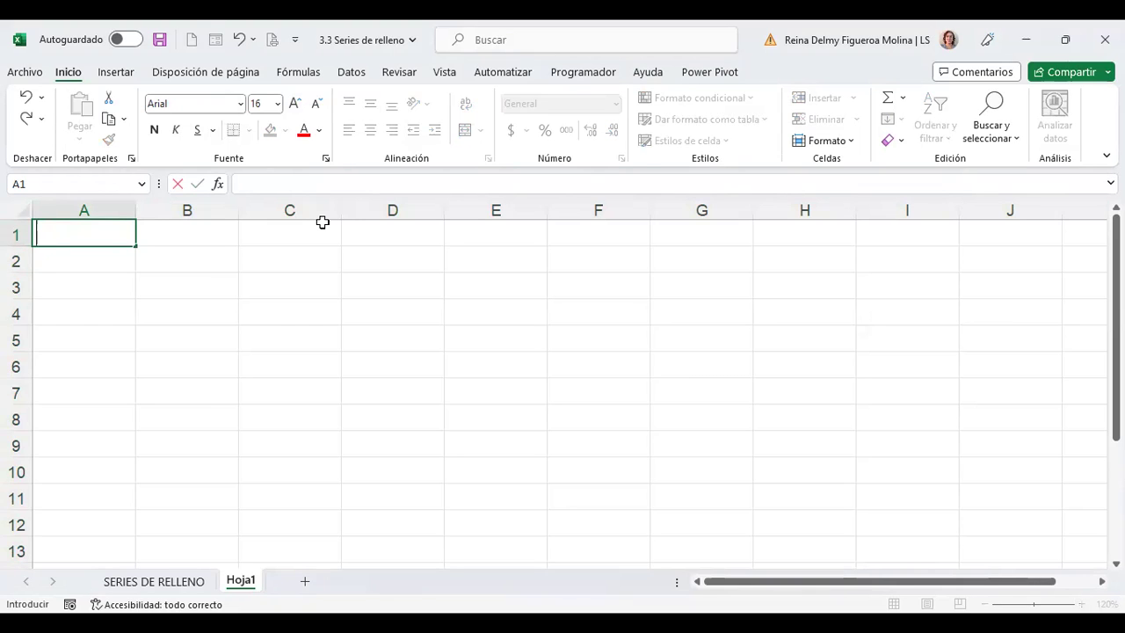
text(NOMBRE)
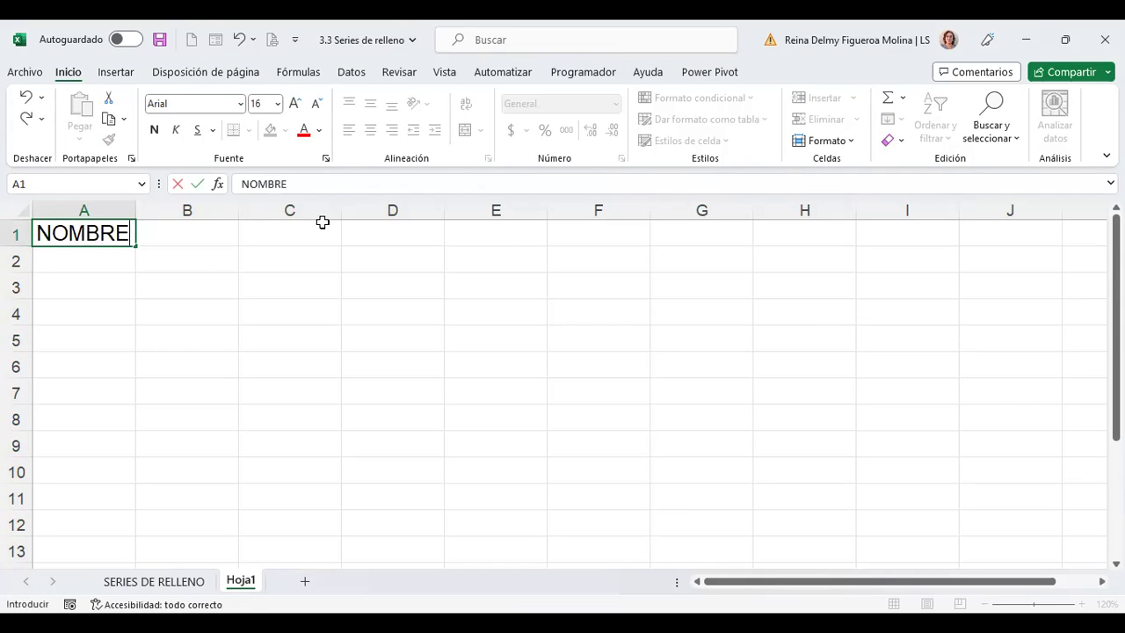
key(Return)
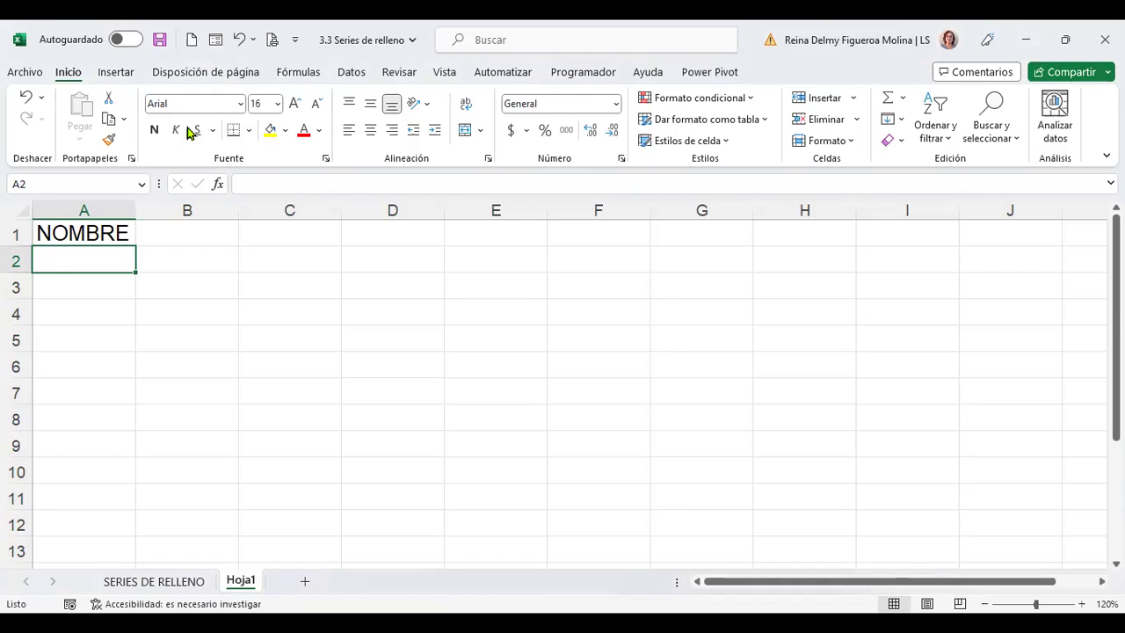
Enter the first two people's full names in A2 and A3
key(Return)
key(Up)
key(F2)
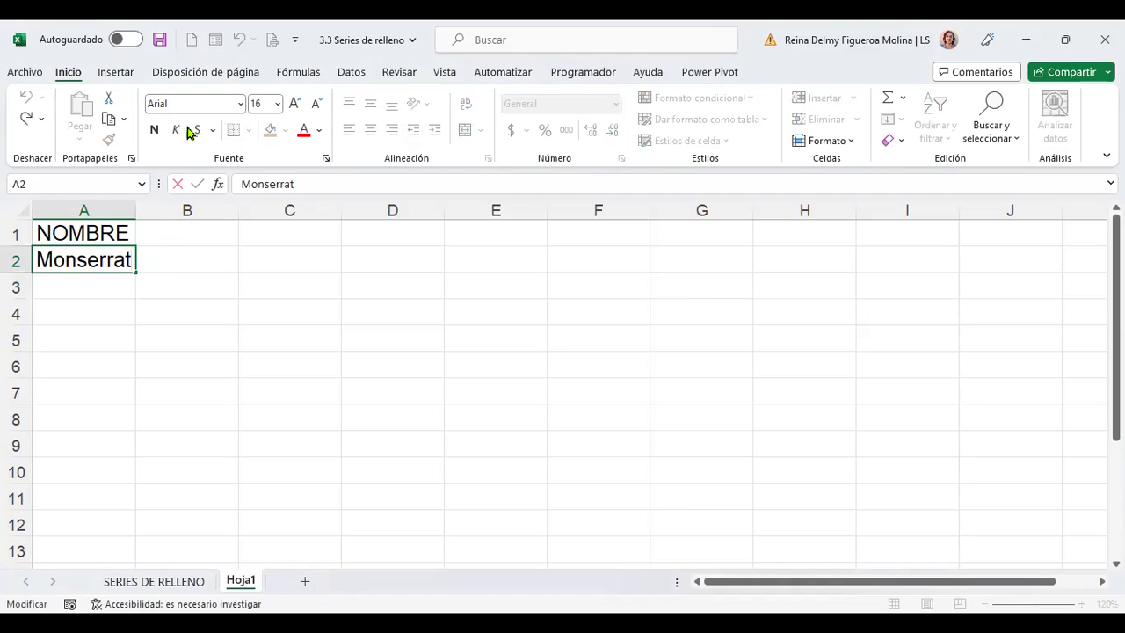
key(Escape)
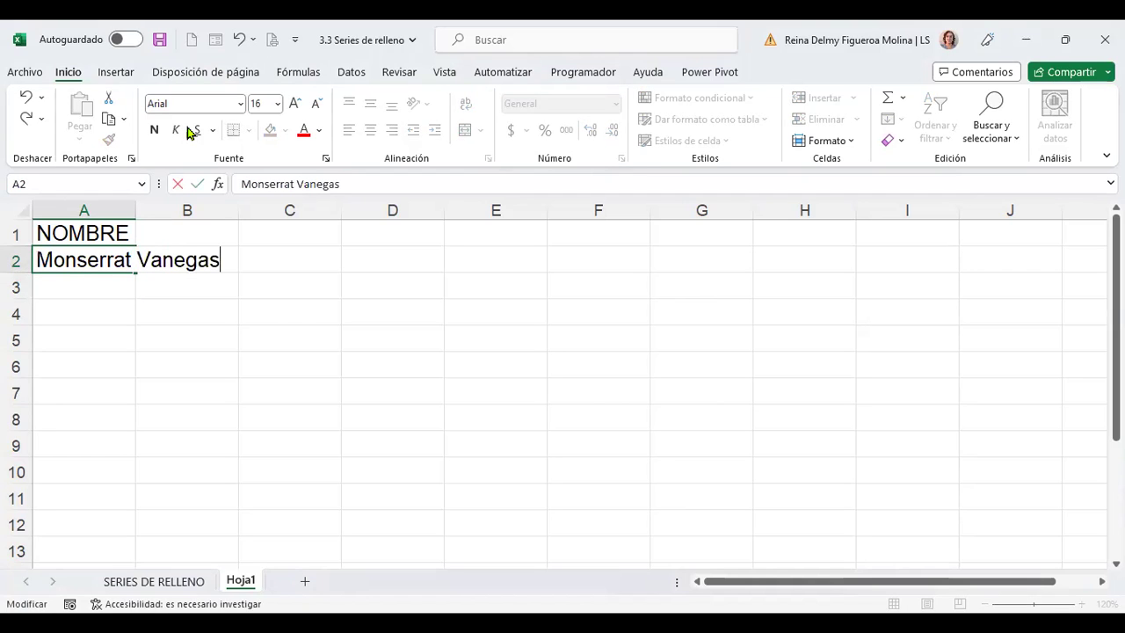
key(Return)
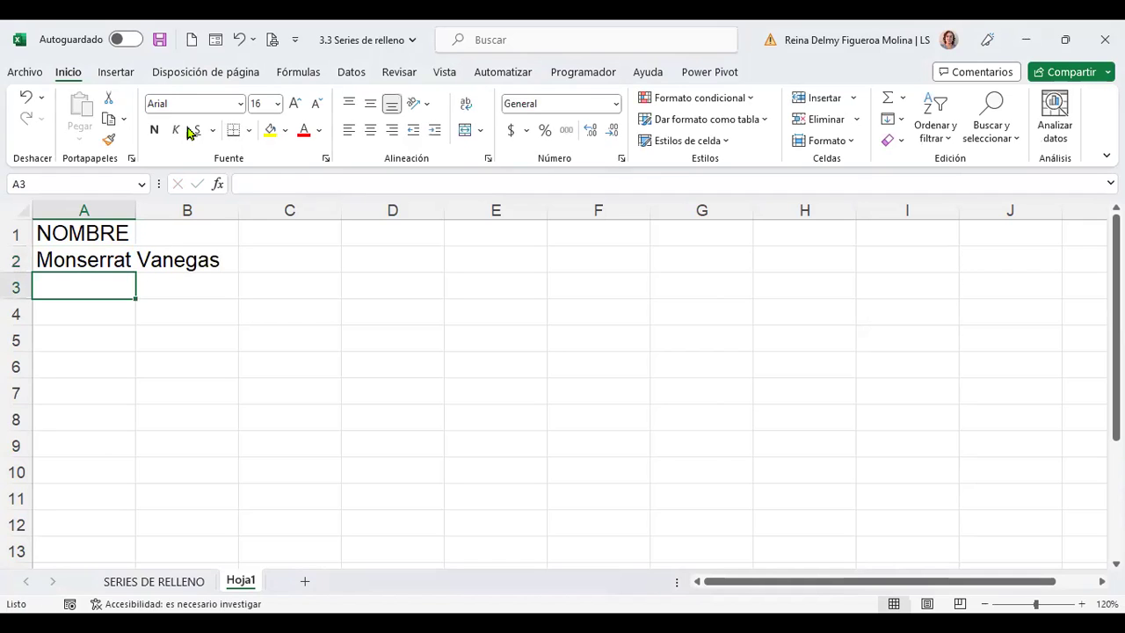
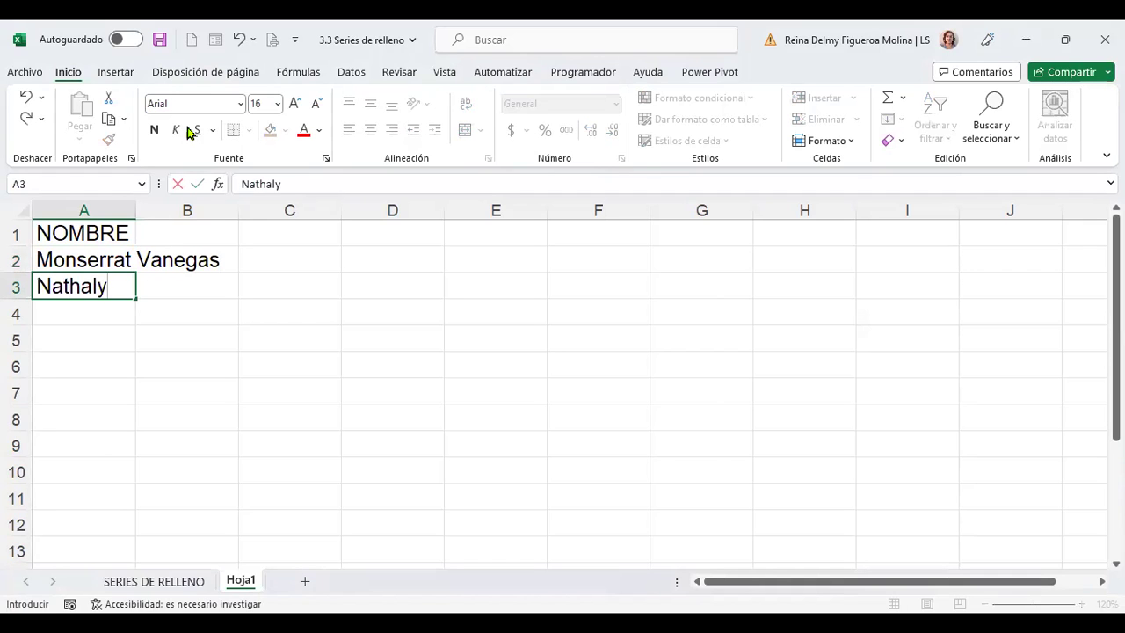
key(Return)
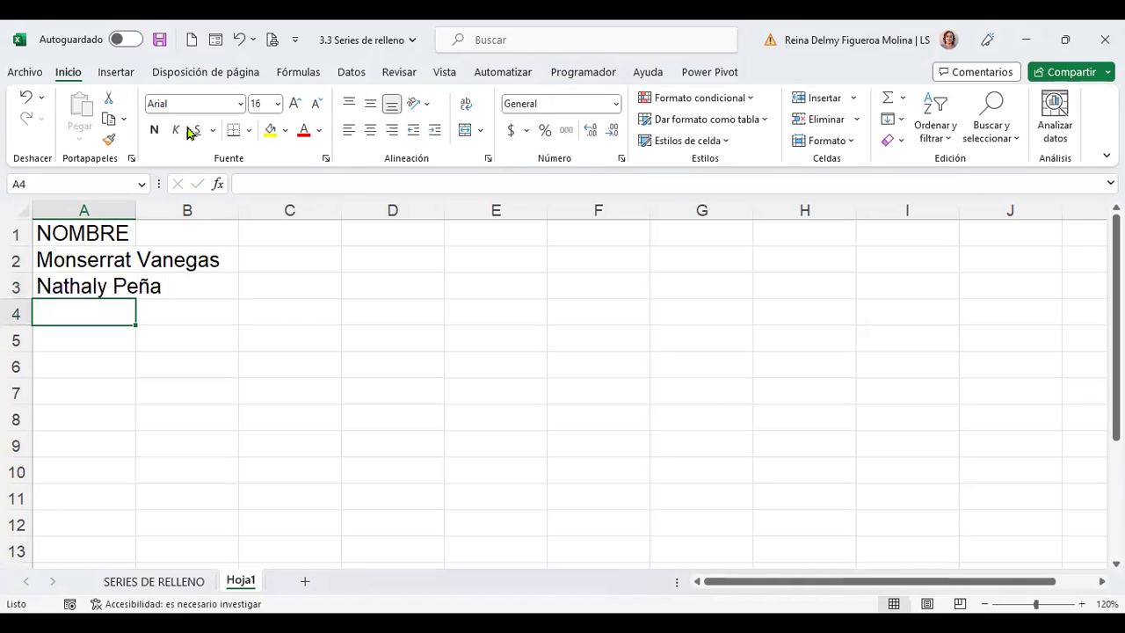
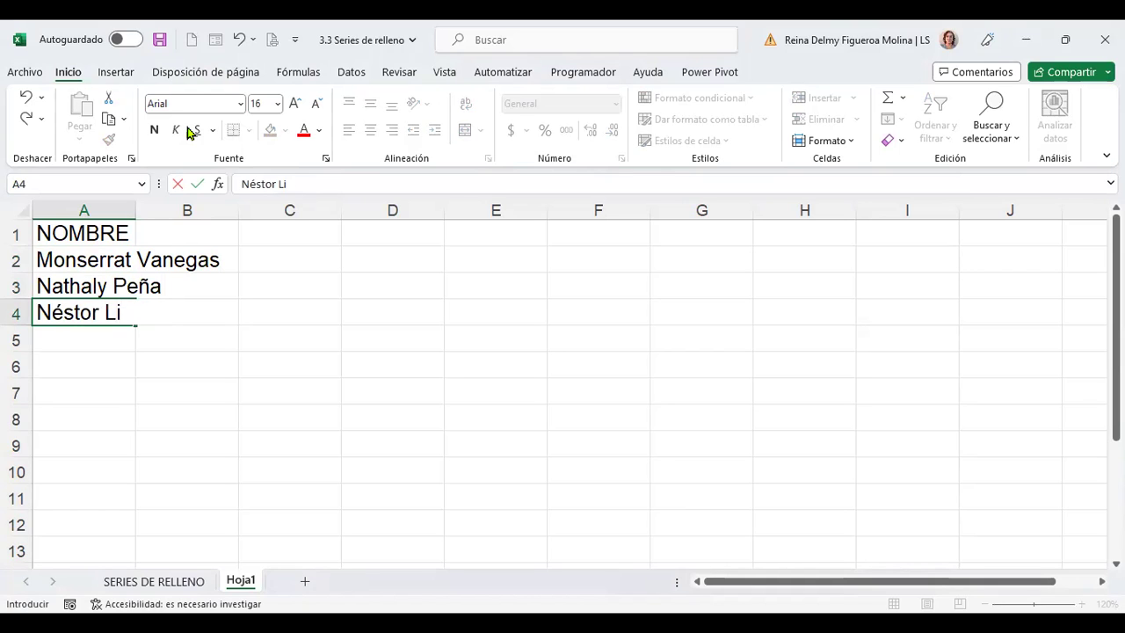
Enter the remaining three full names in A4–A6 and auto-fit column A
key(Return)
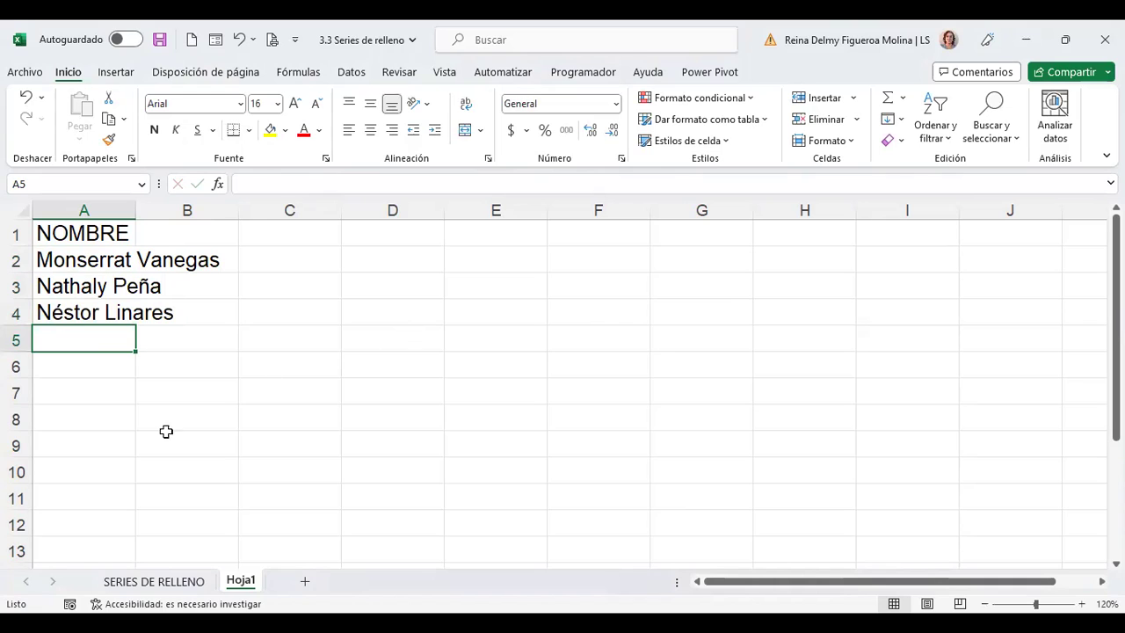
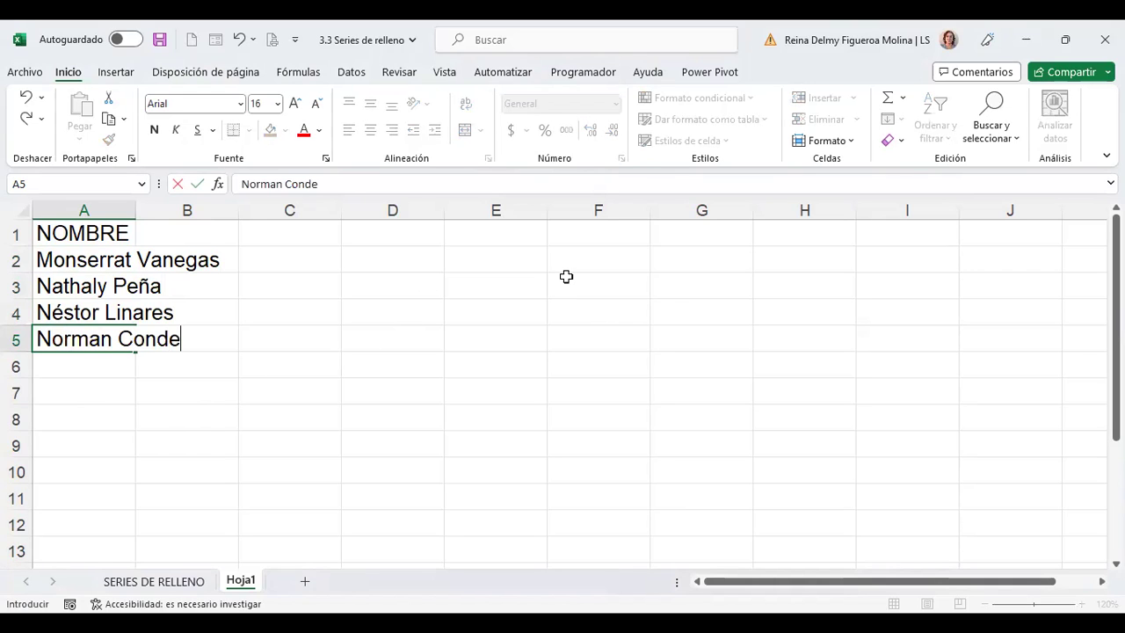
key(Return)
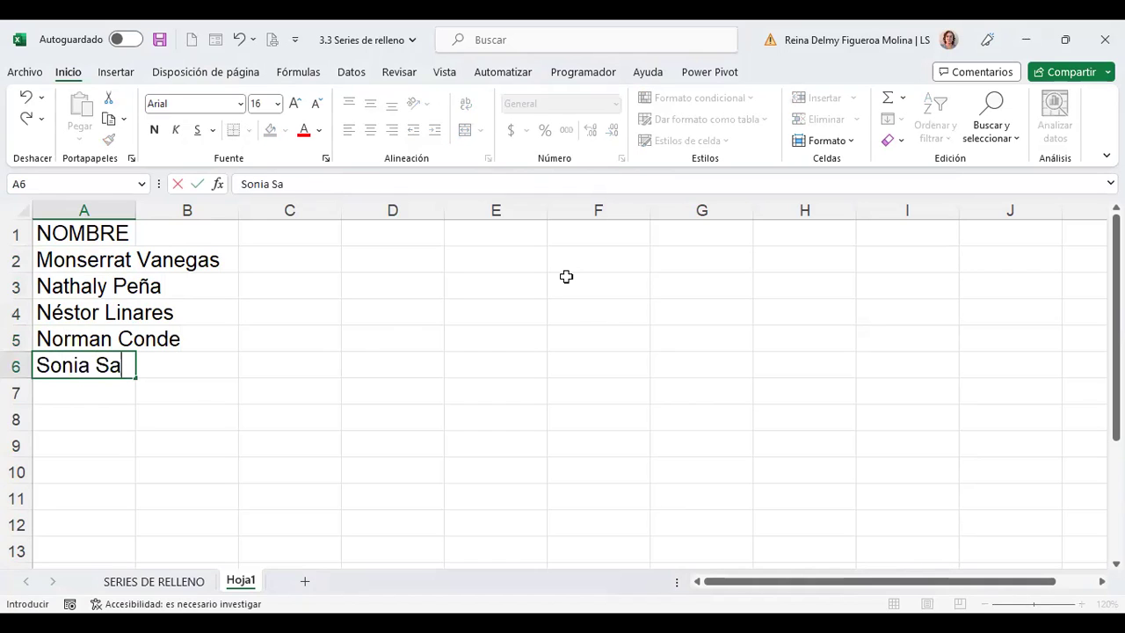
key(Return)
double_click(137, 210)
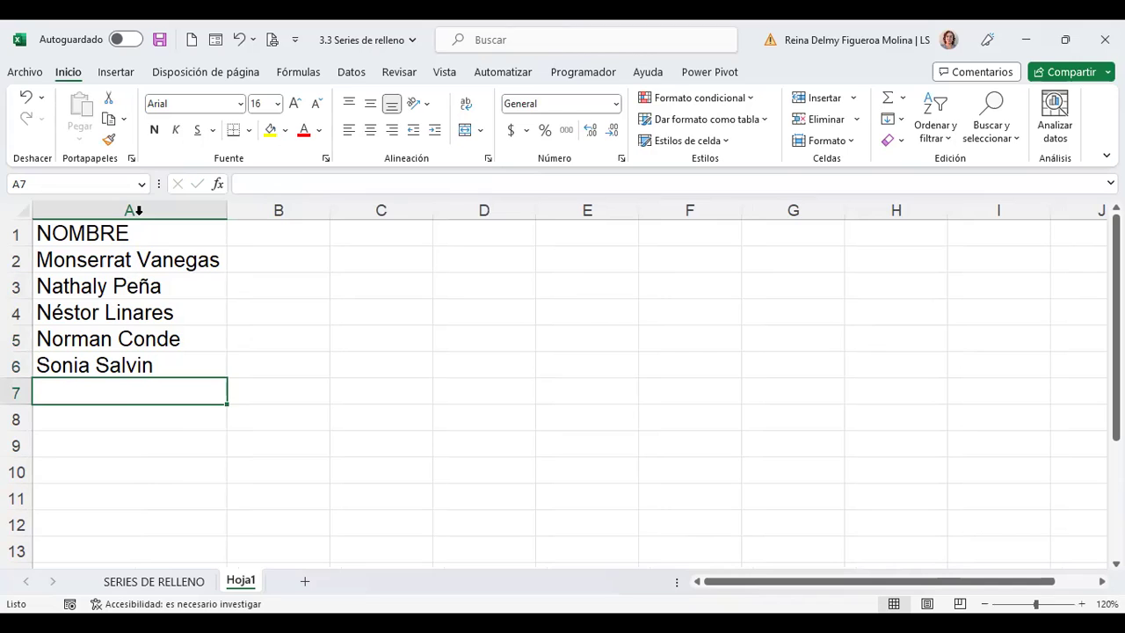
click(302, 239)
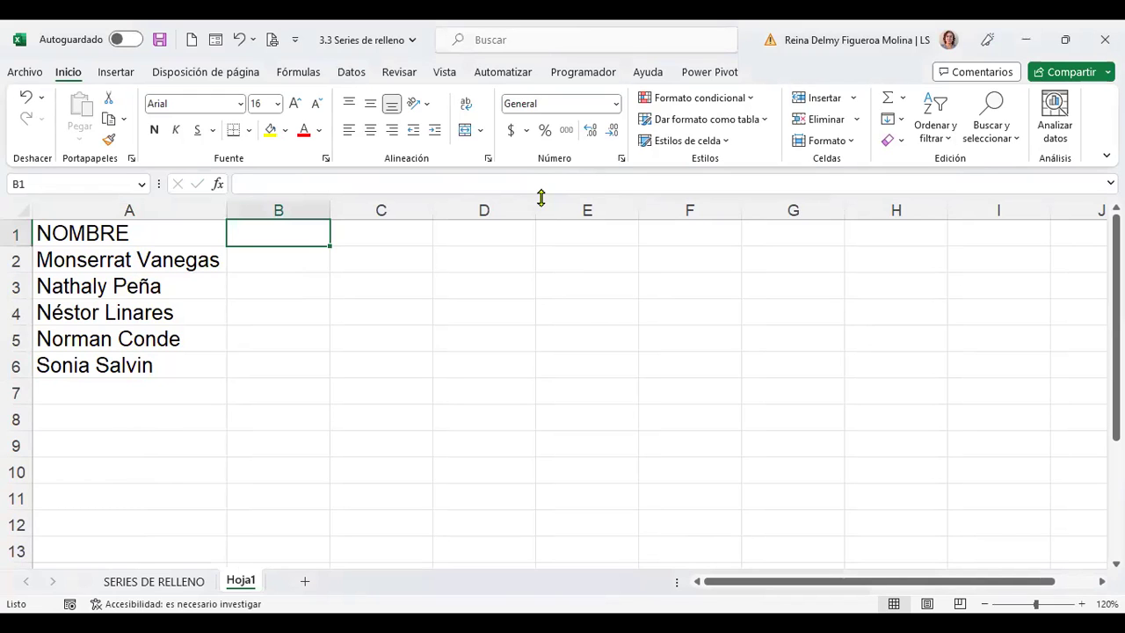
Type the heading CORREO in cell B1
text(c)
key(BackSpace)
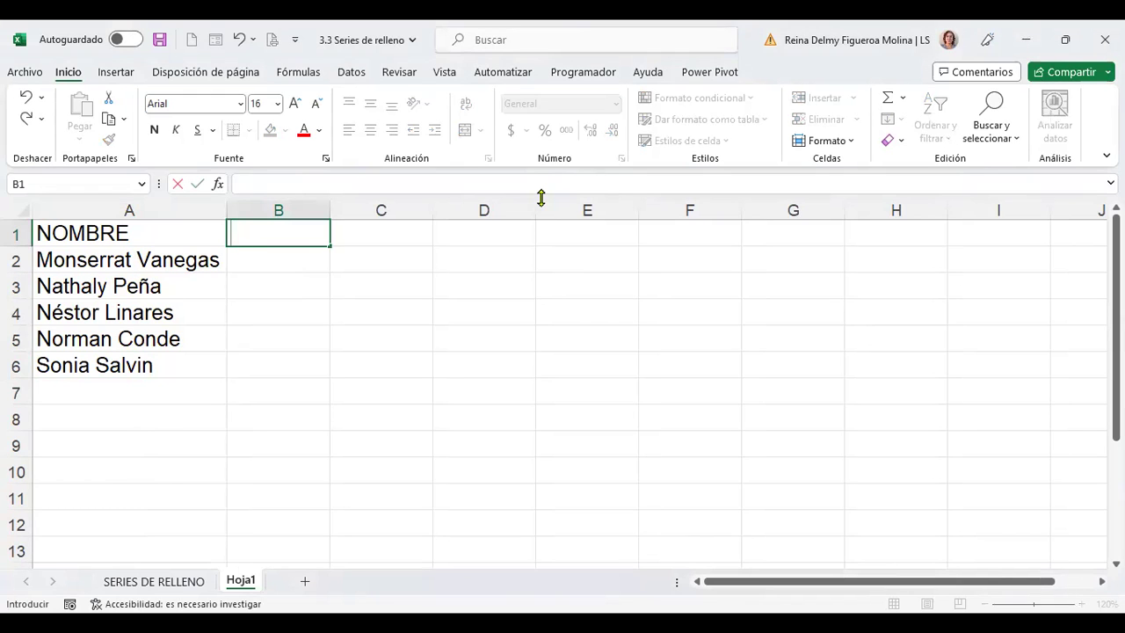
text(CORREO)
key(Return)
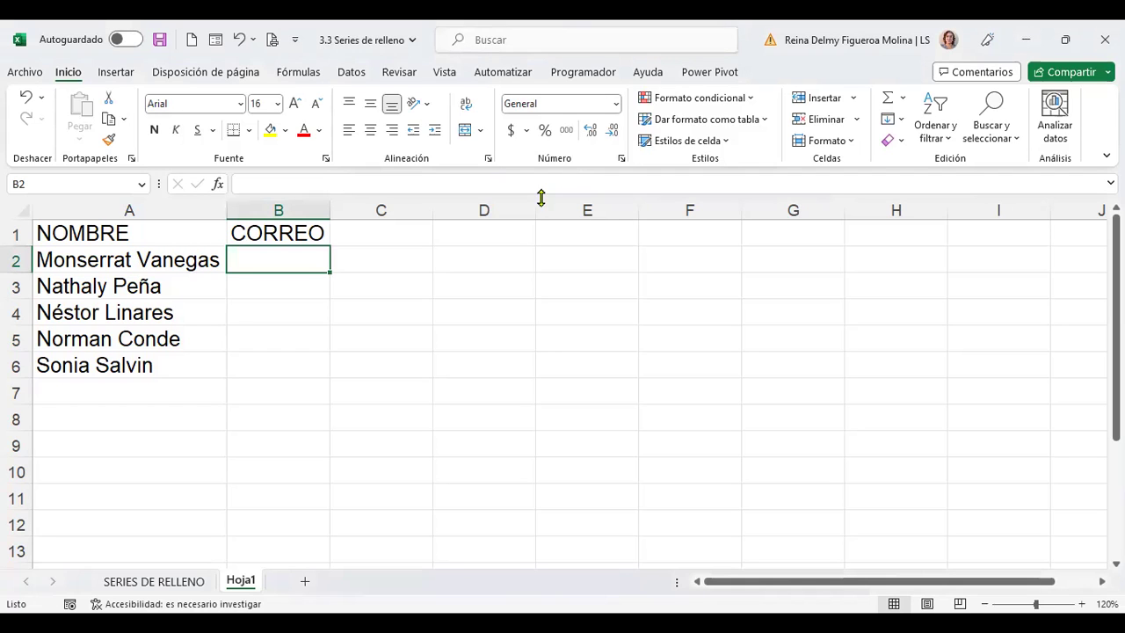
Enter the first person's e-mail address in B2
text(M)
key(BackSpace)
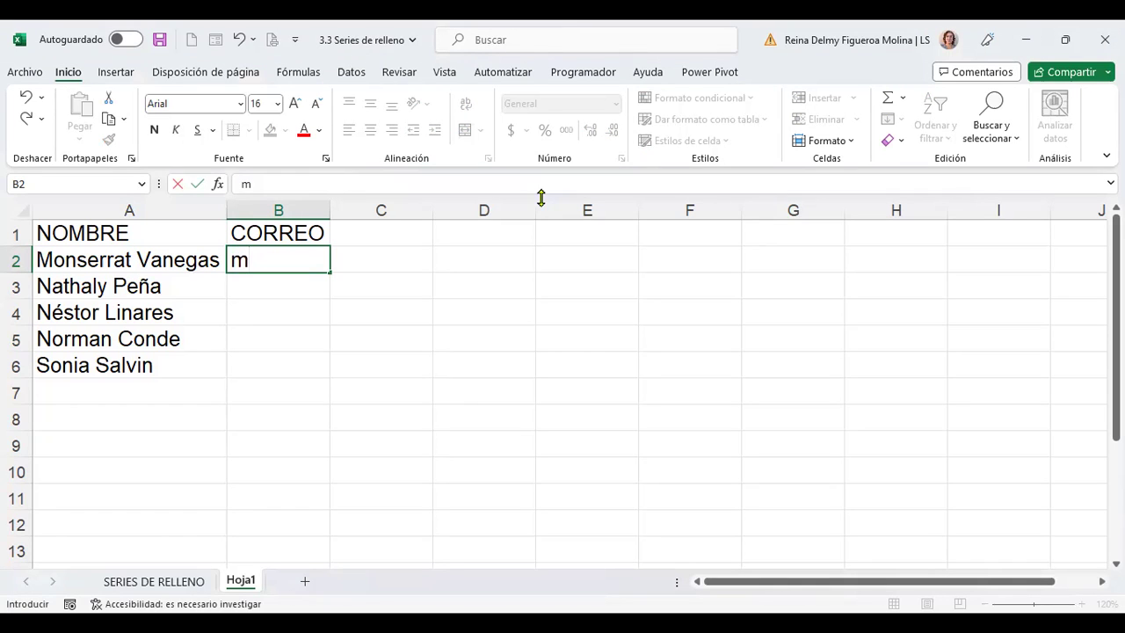
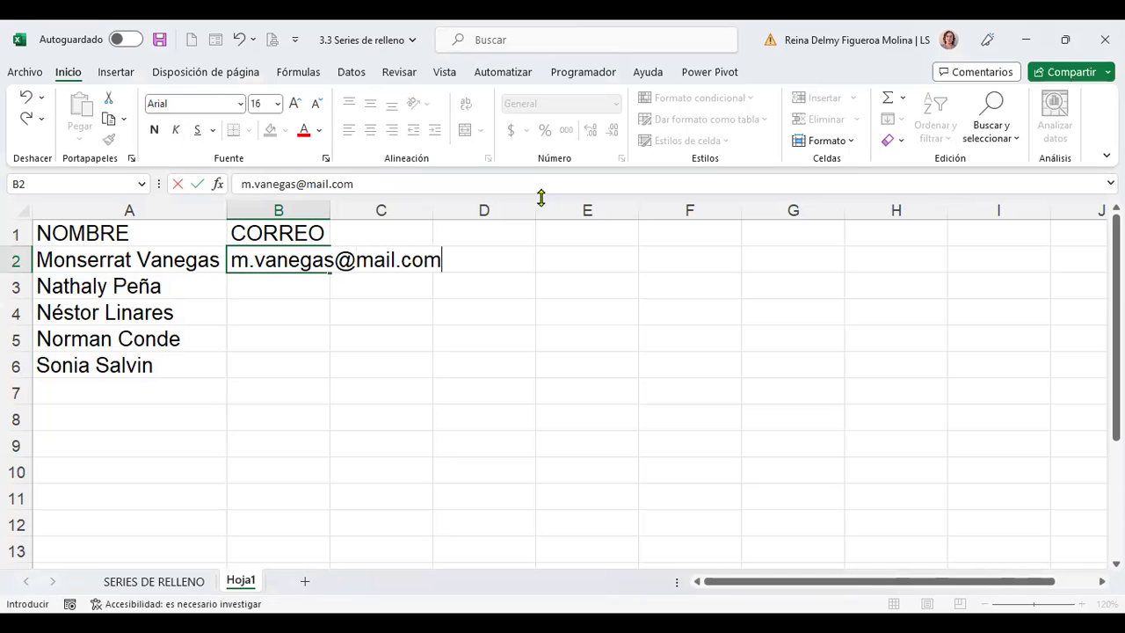
key(Return)
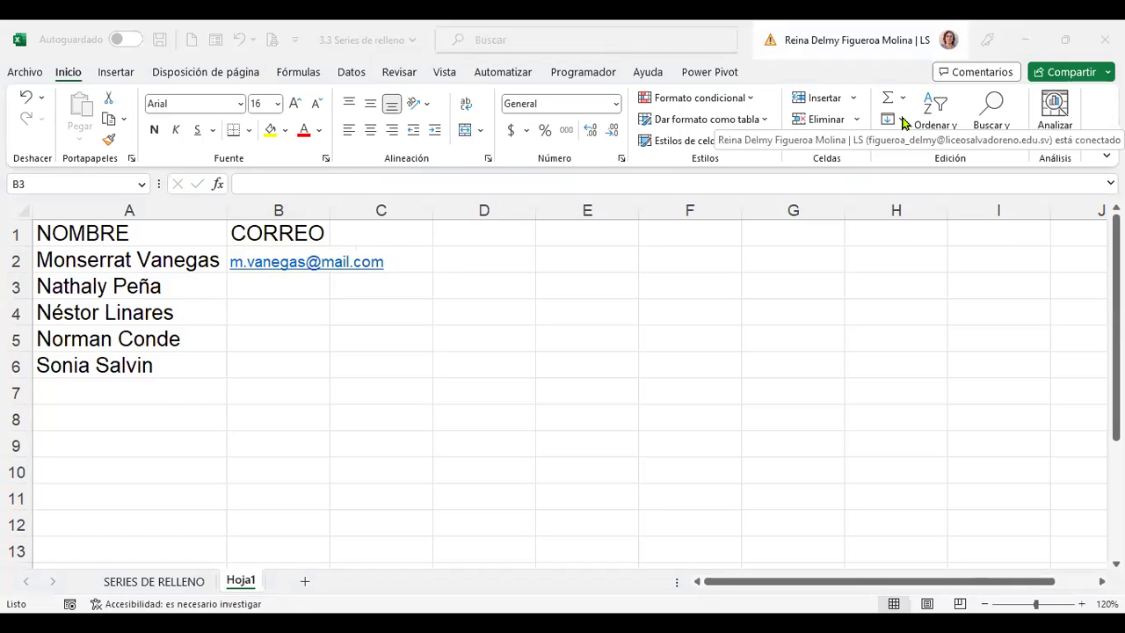
Flash Fill B3:B6 with e-mail addresses that follow the pattern of B2
click(902, 119)
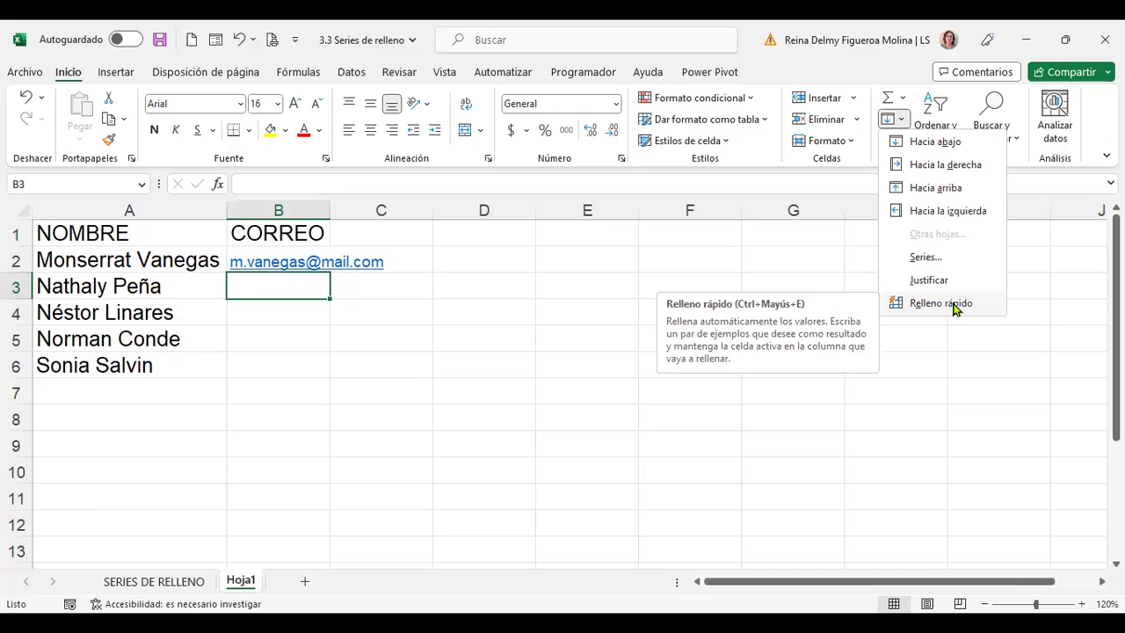
click(953, 304)
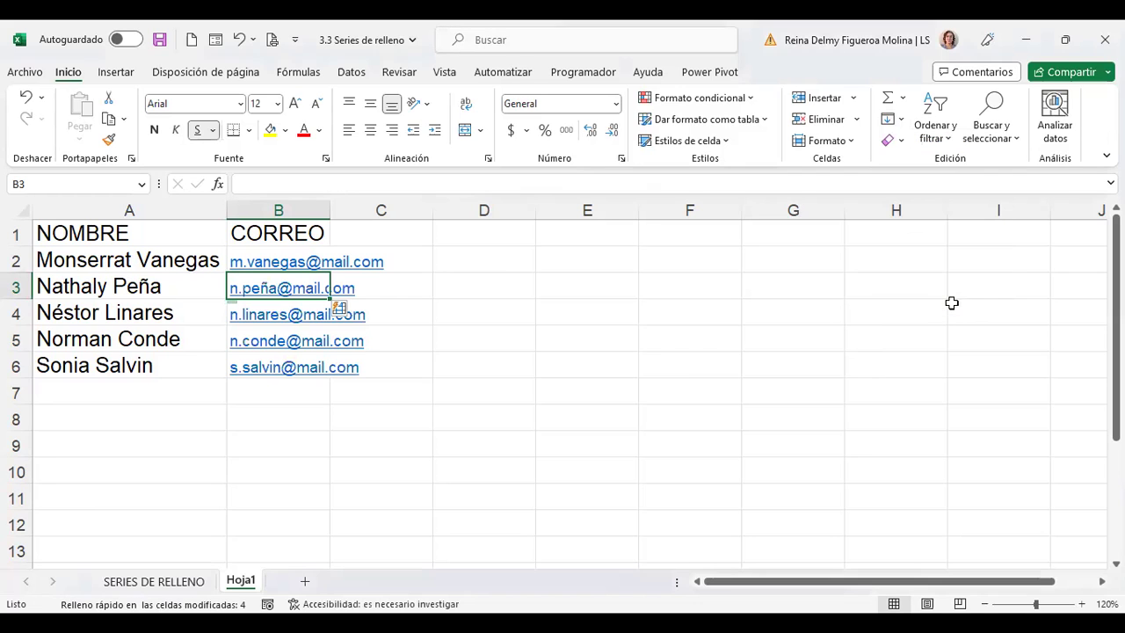
Auto-fit column B to the e-mail addresses and return to the first e-mail
double_click(329, 206)
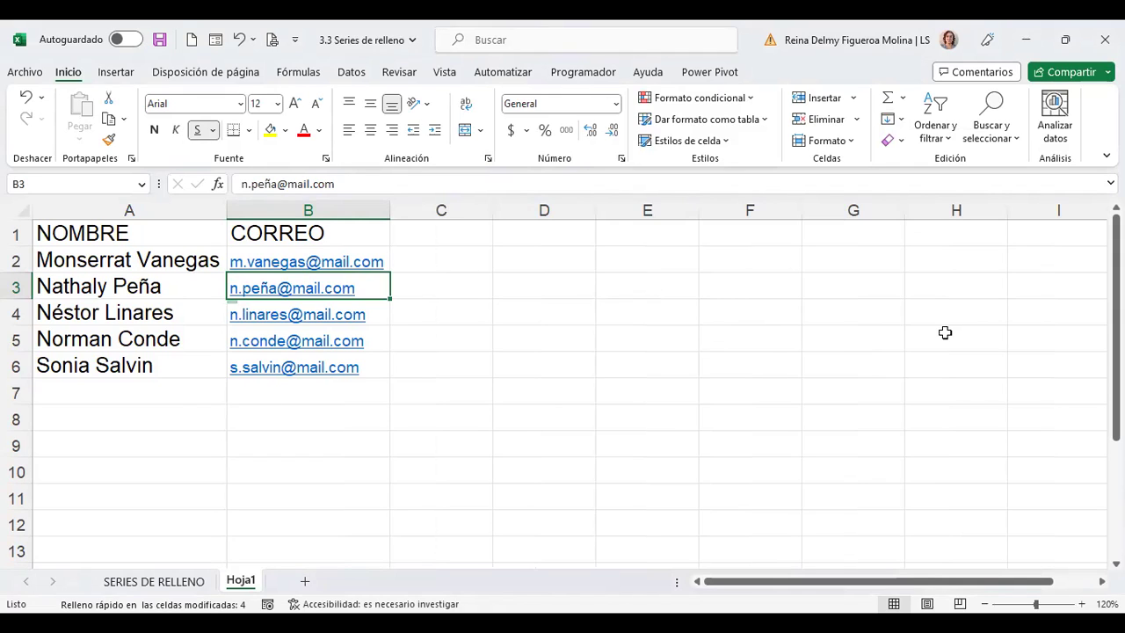
key(Up)
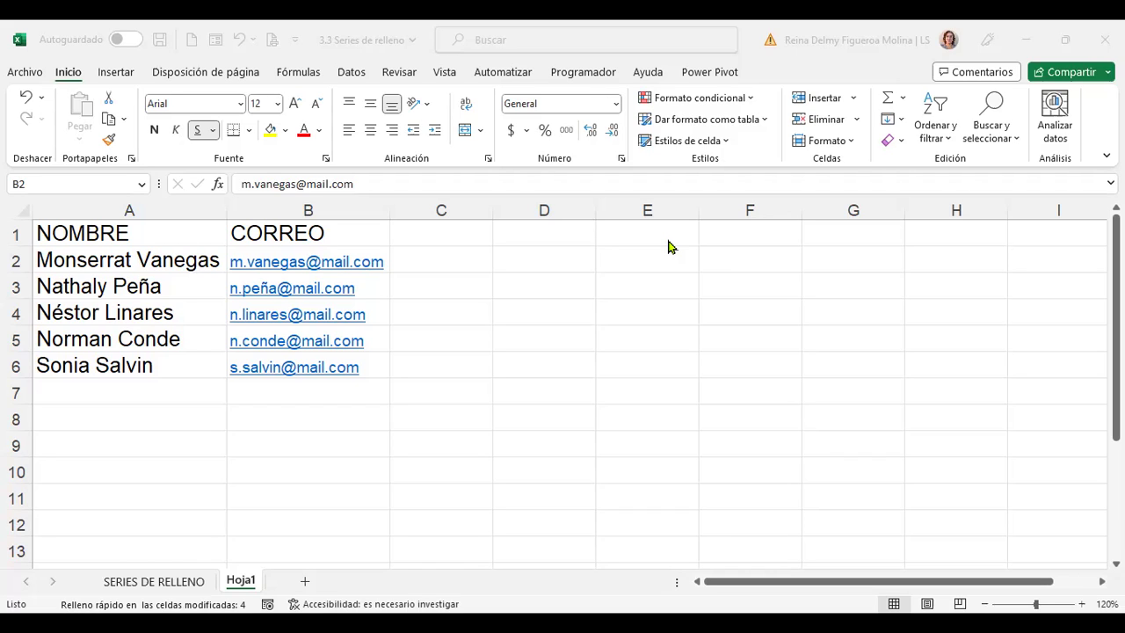
Select cell D2, then cell C2, beside the first e-mail
click(562, 262)
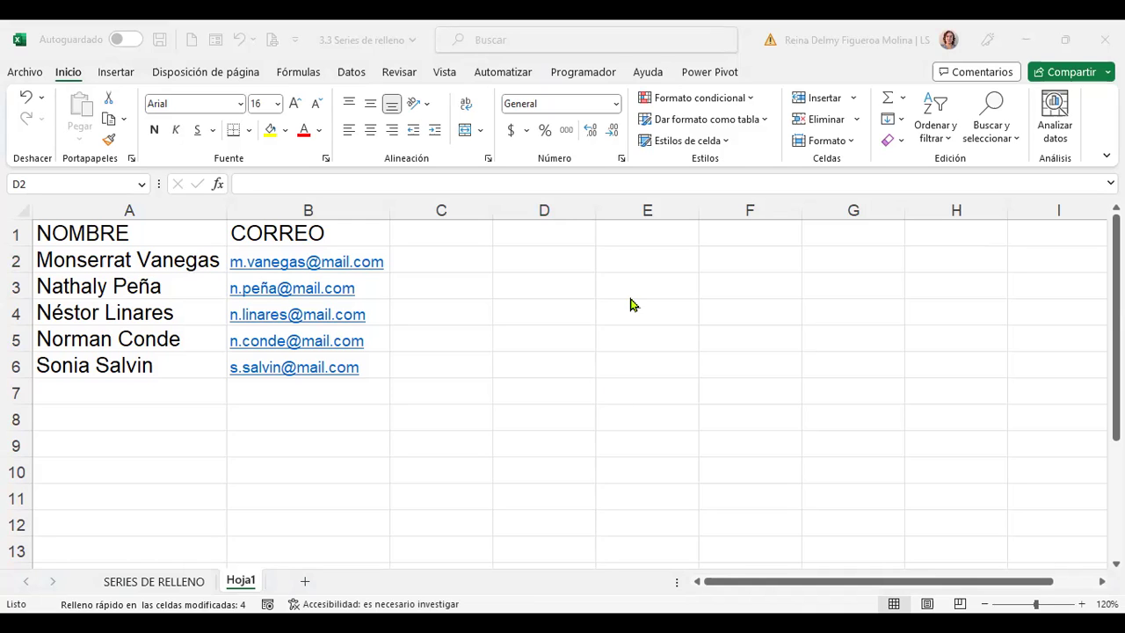
click(459, 267)
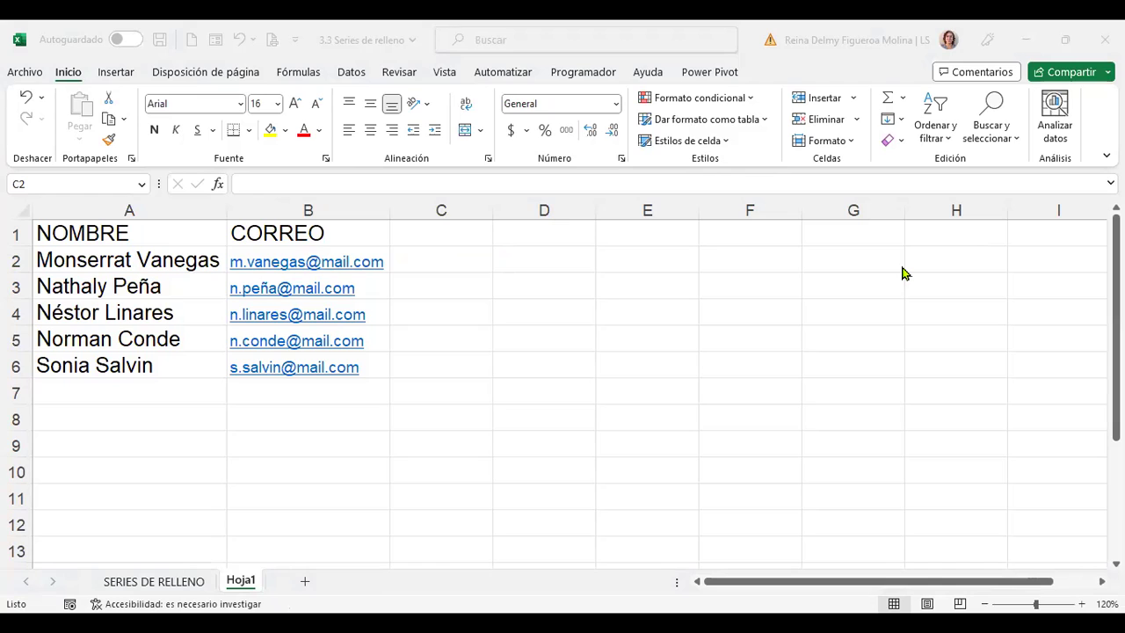
Enter the heading DÍAS LABORABLES in C1 and auto-fit column C to it
click(608, 178)
key(Up)
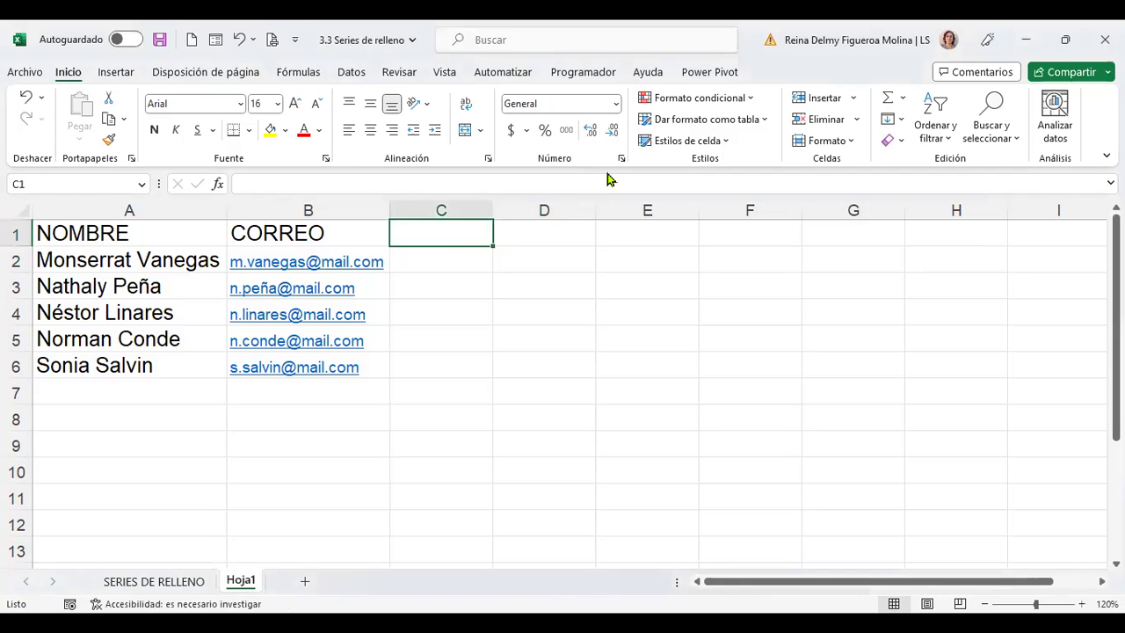
text(días)
key(BackSpace)
key(BackSpace)
key(BackSpace)
key(BackSpace)
text(DÍAS LABO)
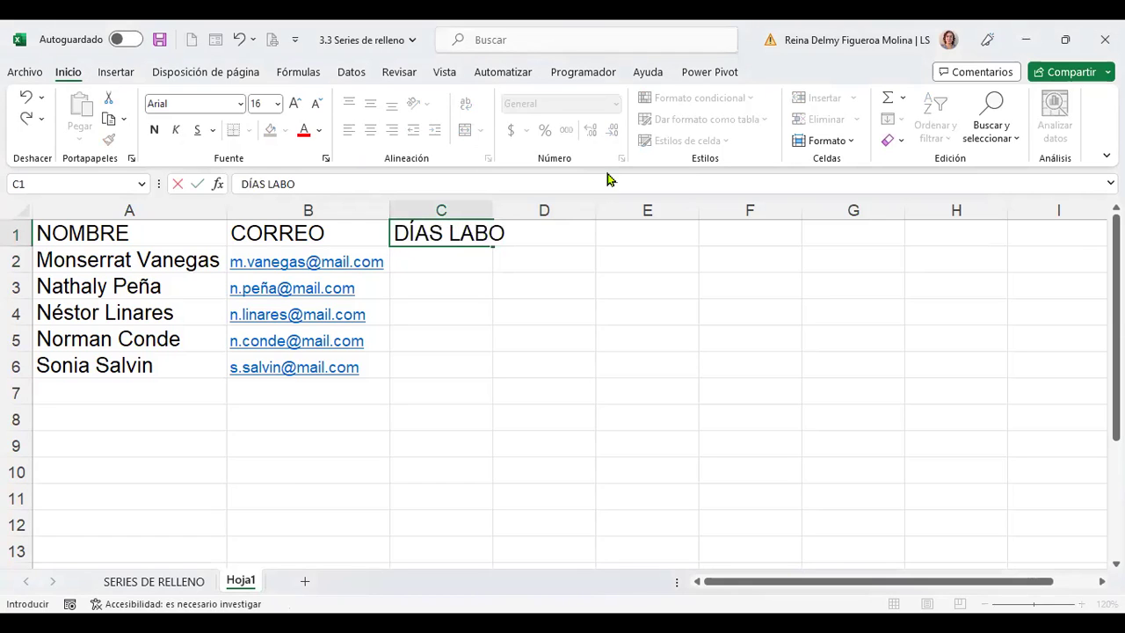
text(RAES)
key(BackSpace)
key(BackSpace)
text(BLES)
key(Return)
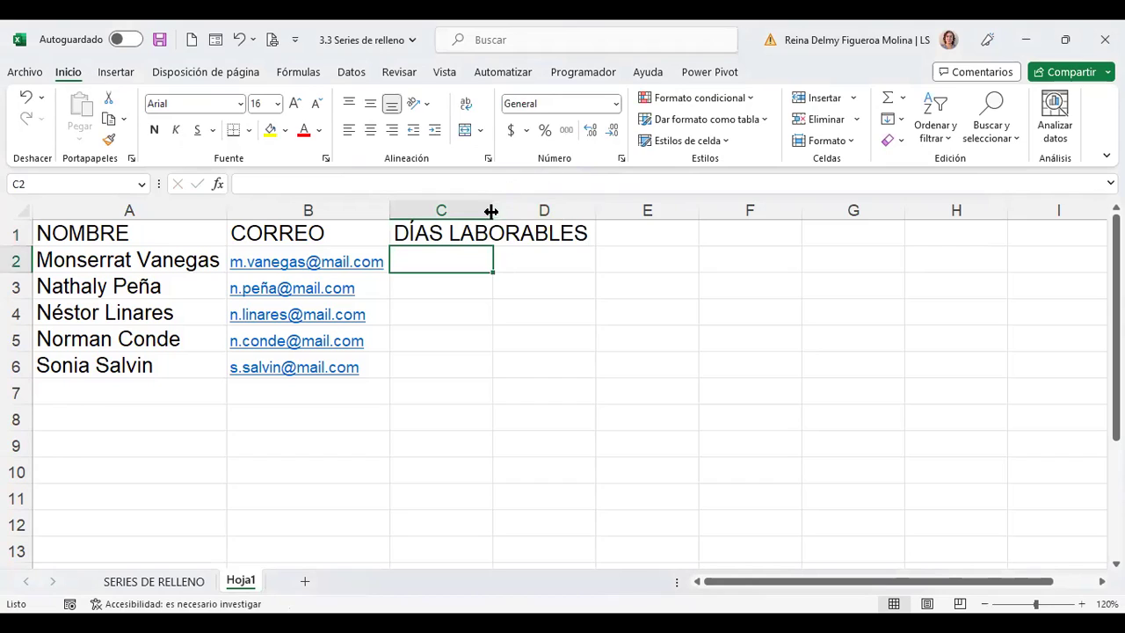
double_click(491, 211)
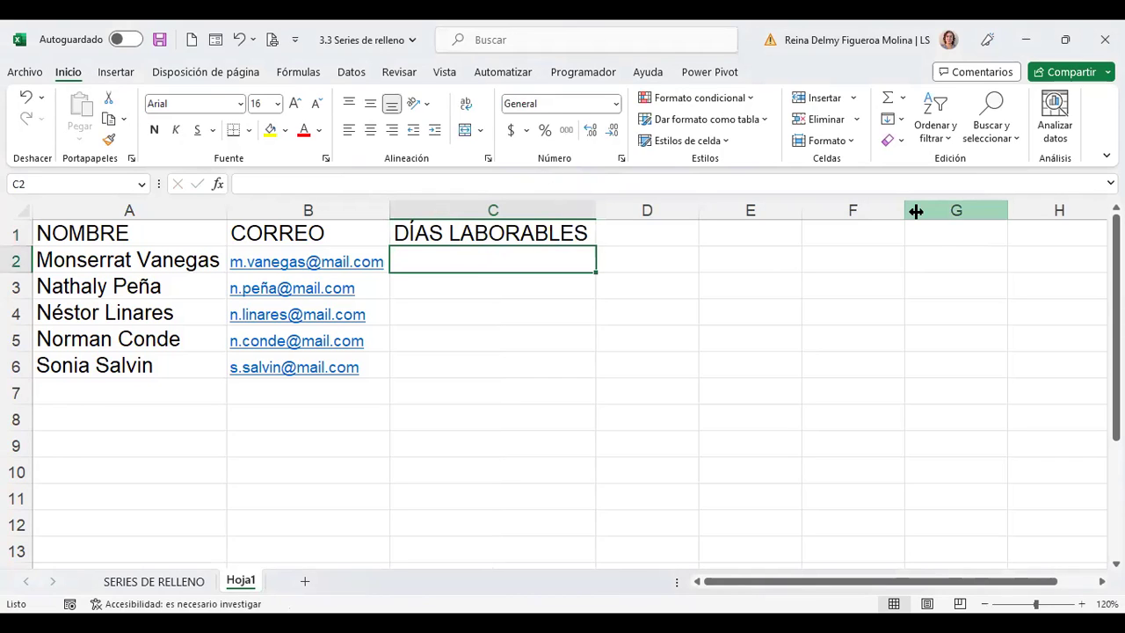
Enter the date 29/3/2023 in C2 and check its number format without changing it
text(2)
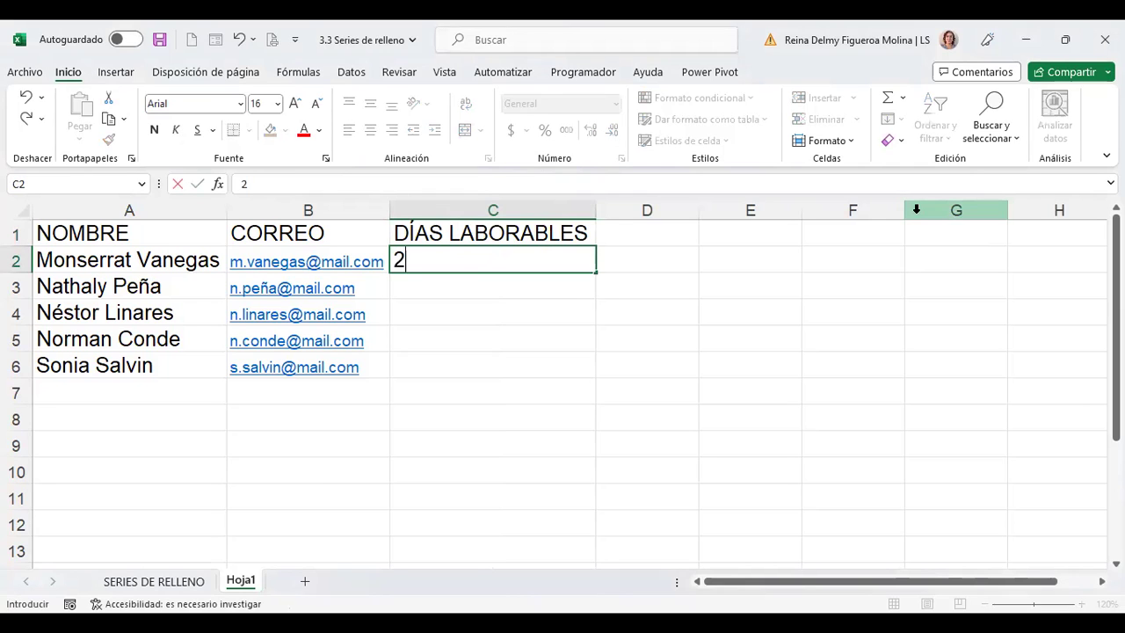
text(9/3/2023)
key(Return)
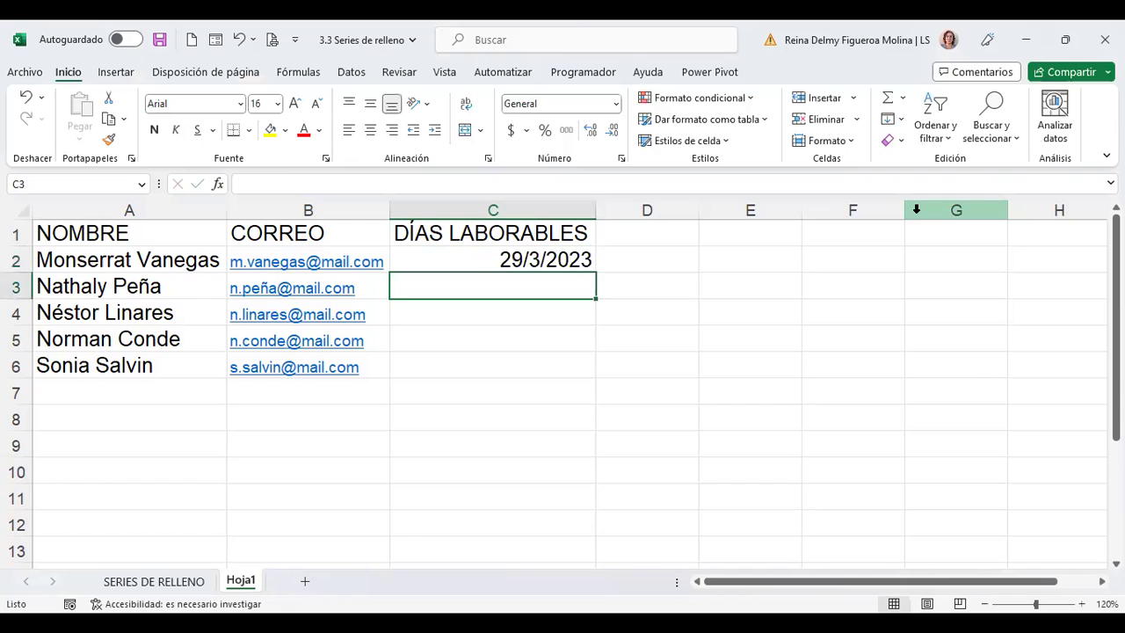
key(Up)
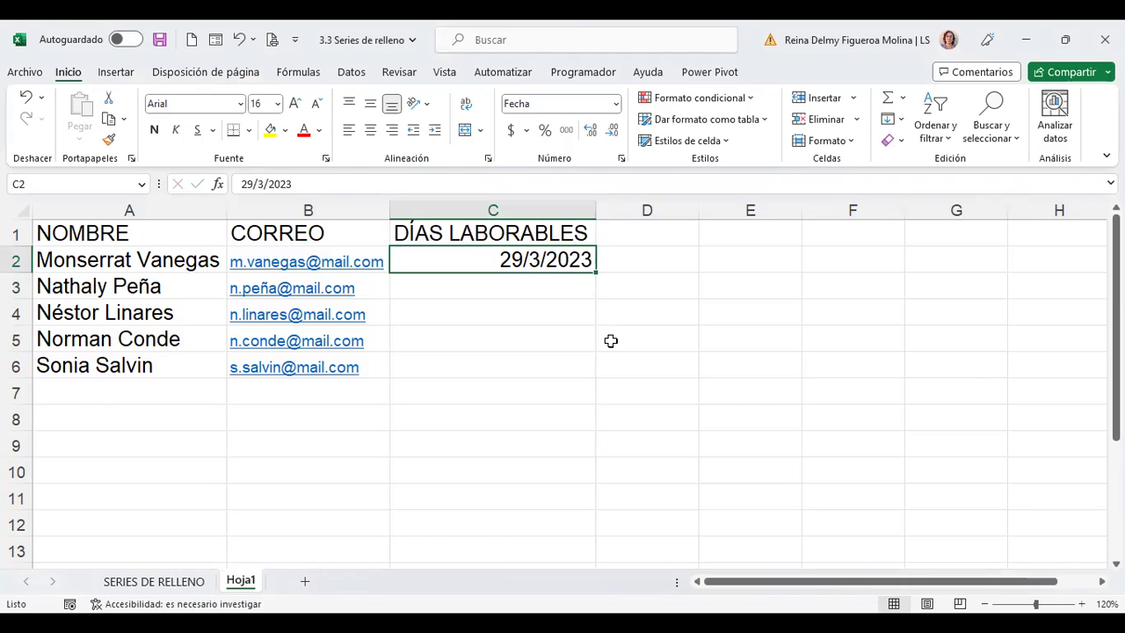
click(616, 104)
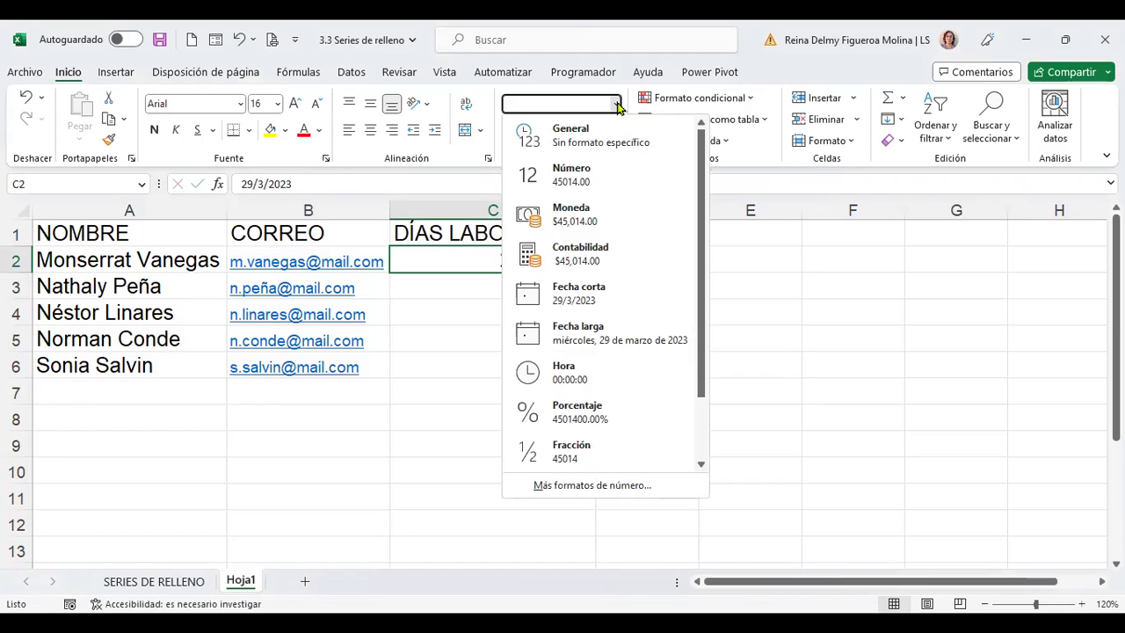
key(Escape)
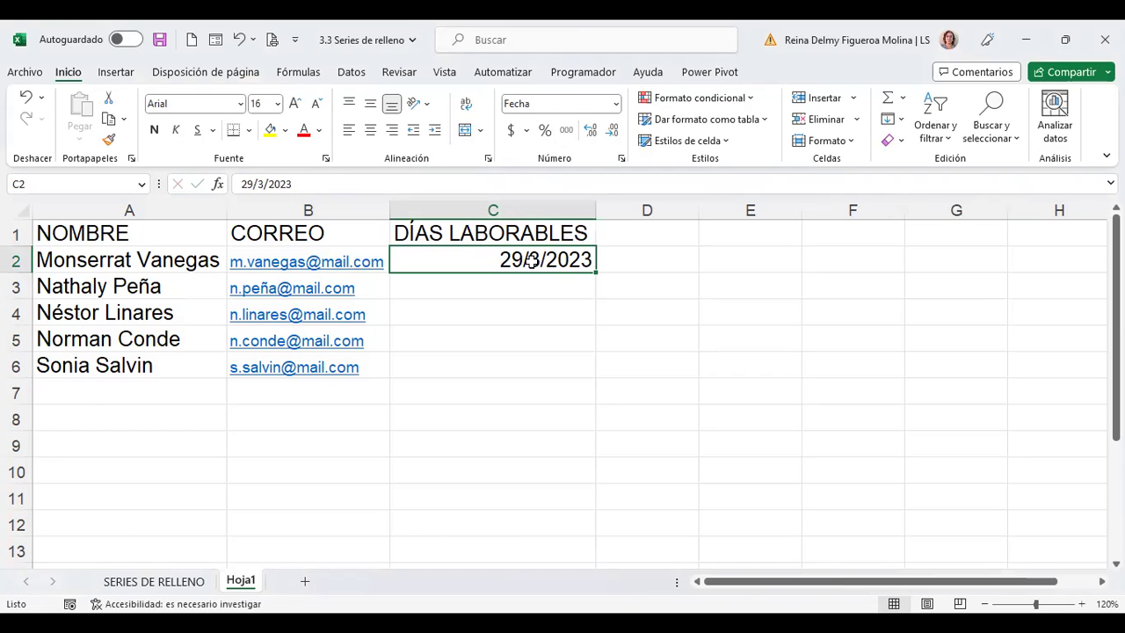
right_click(533, 261)
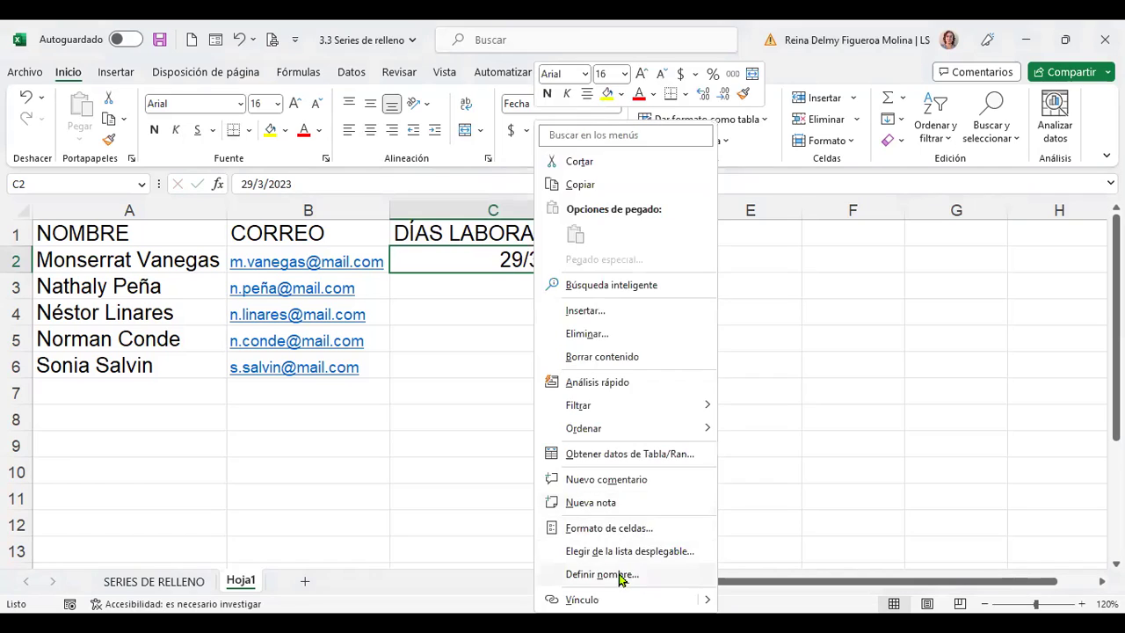
Apply a custom d-mm number format to C2 through Formato de celdas
click(639, 528)
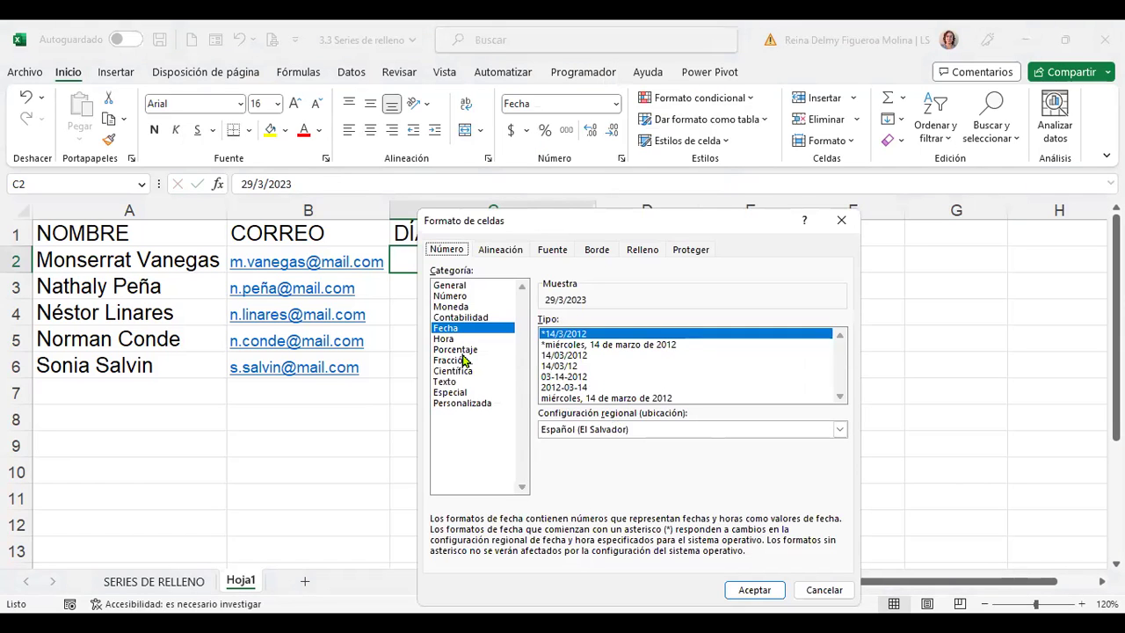
click(482, 404)
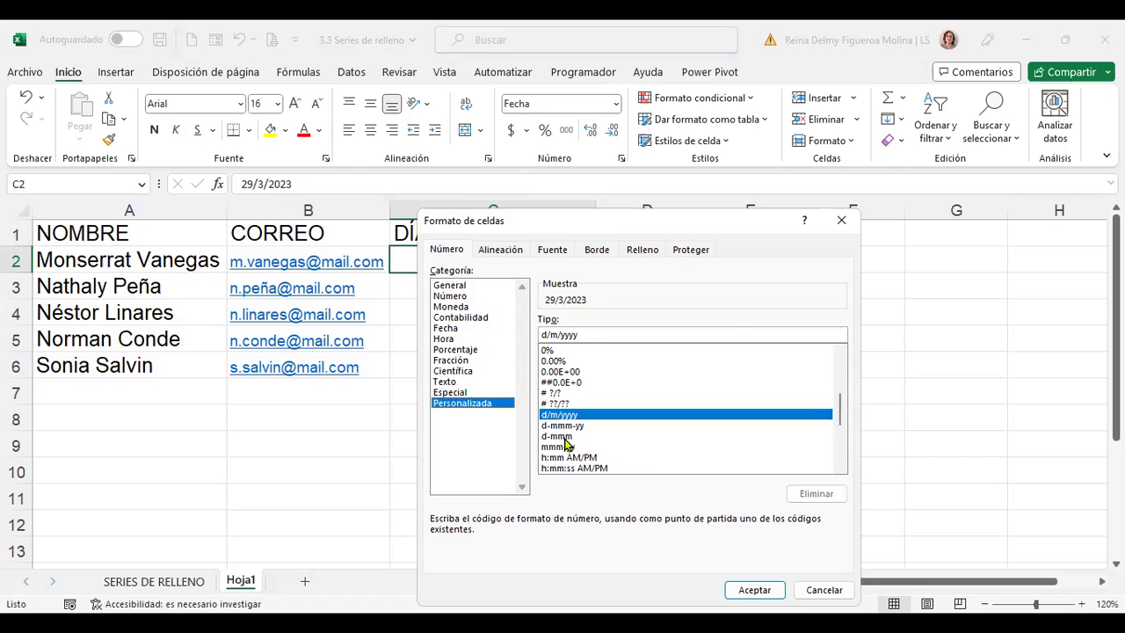
click(562, 436)
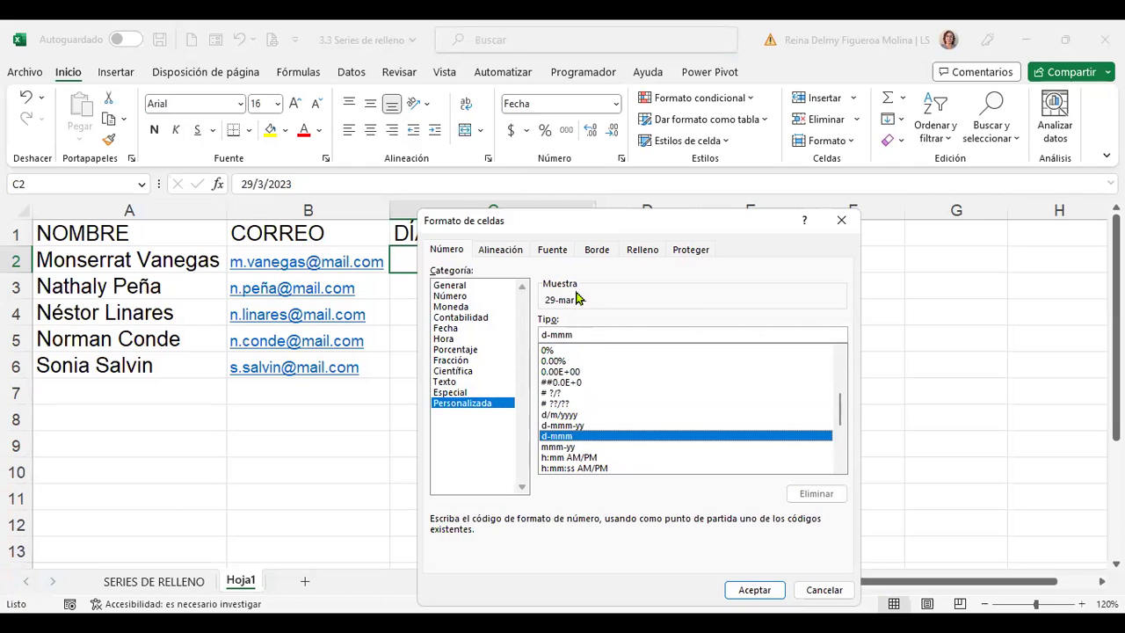
click(683, 335)
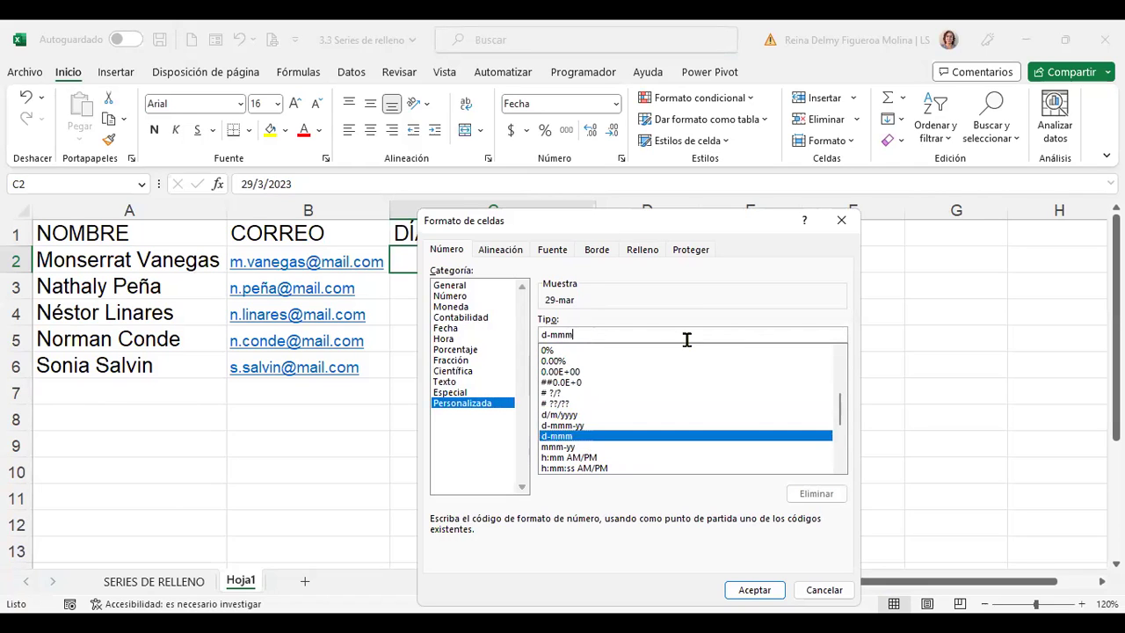
key(BackSpace)
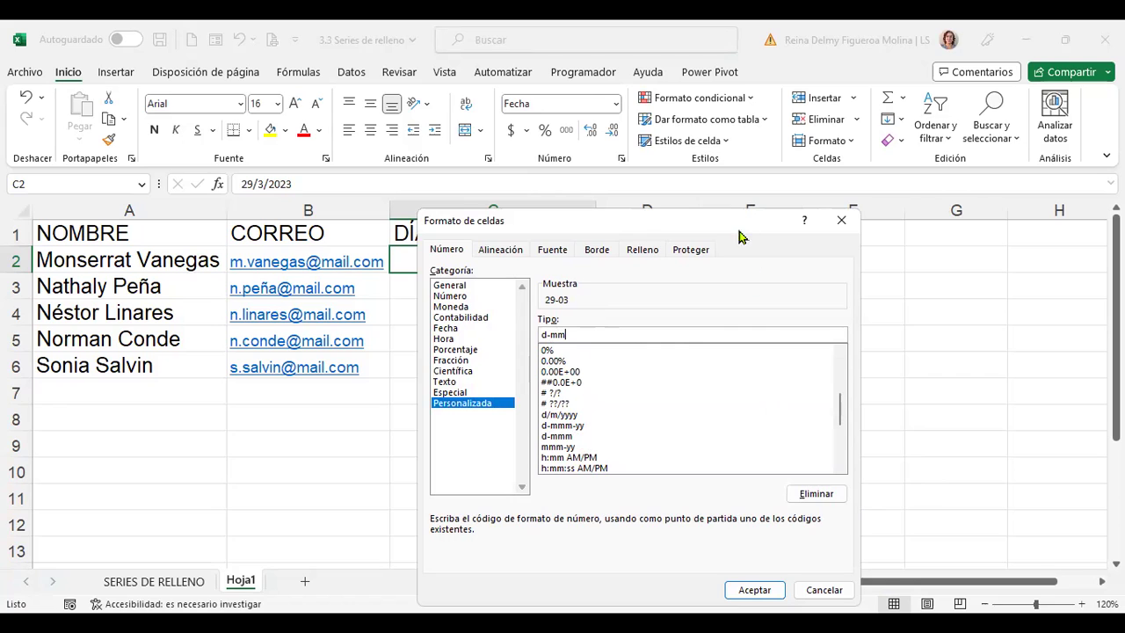
drag(737, 221, 758, 177)
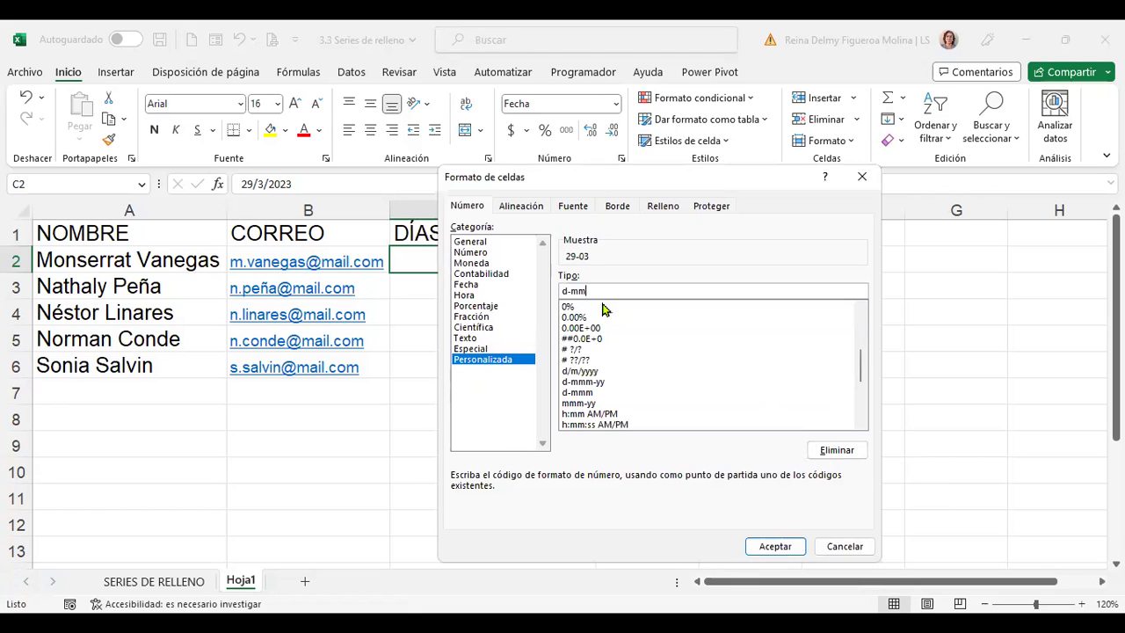
click(791, 538)
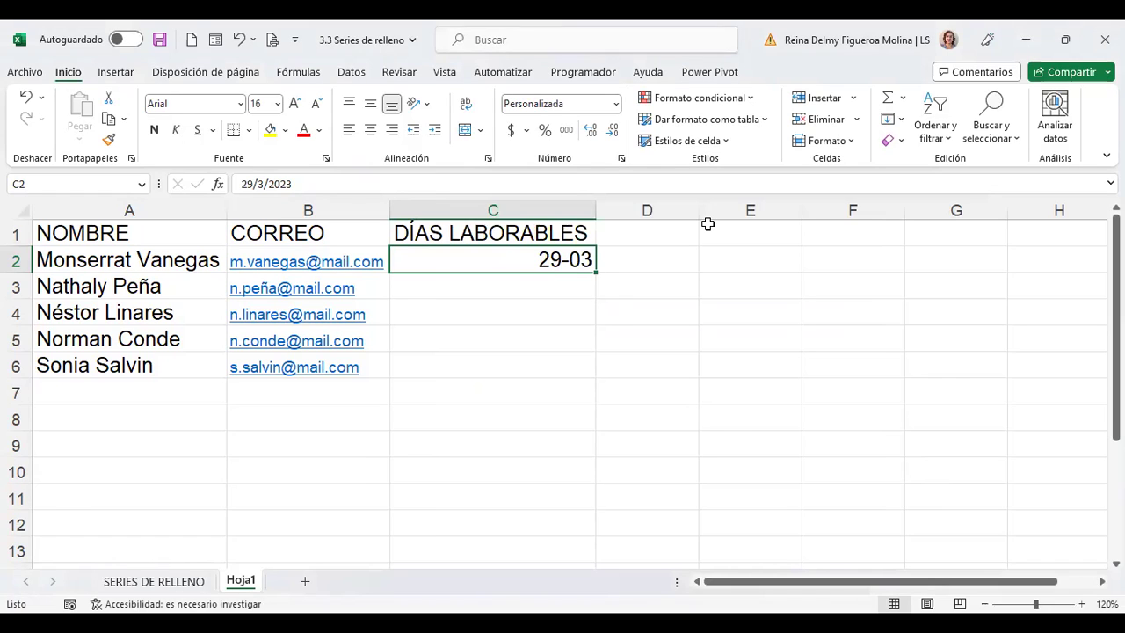
Change C2's custom format to d-mmm so it shows 29-mar
right_click(552, 252)
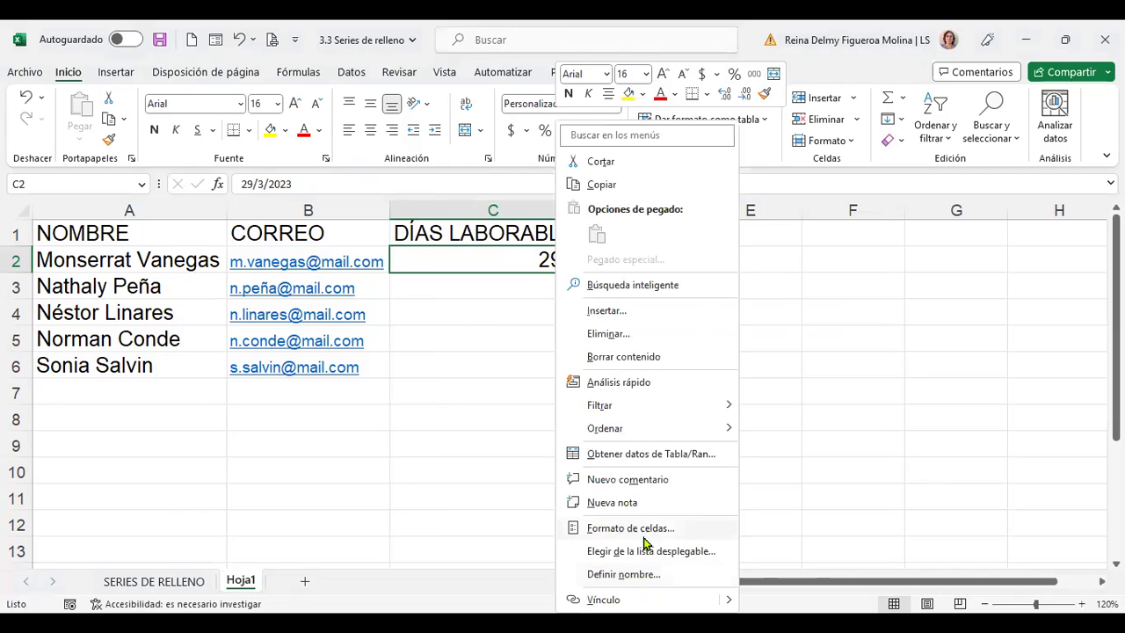
click(661, 529)
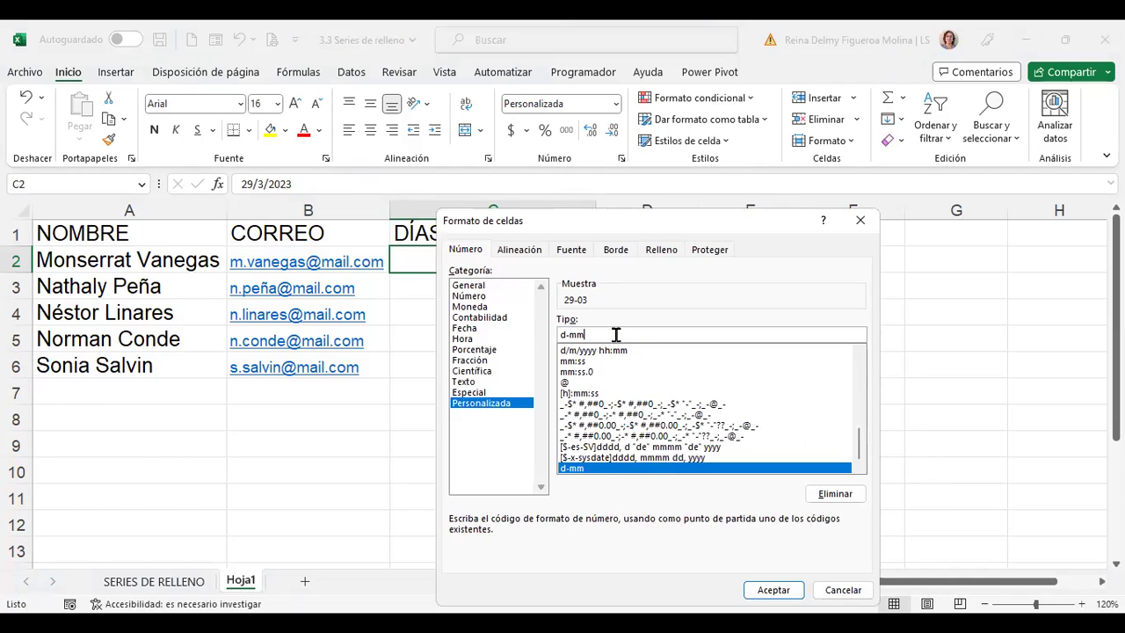
text(mM)
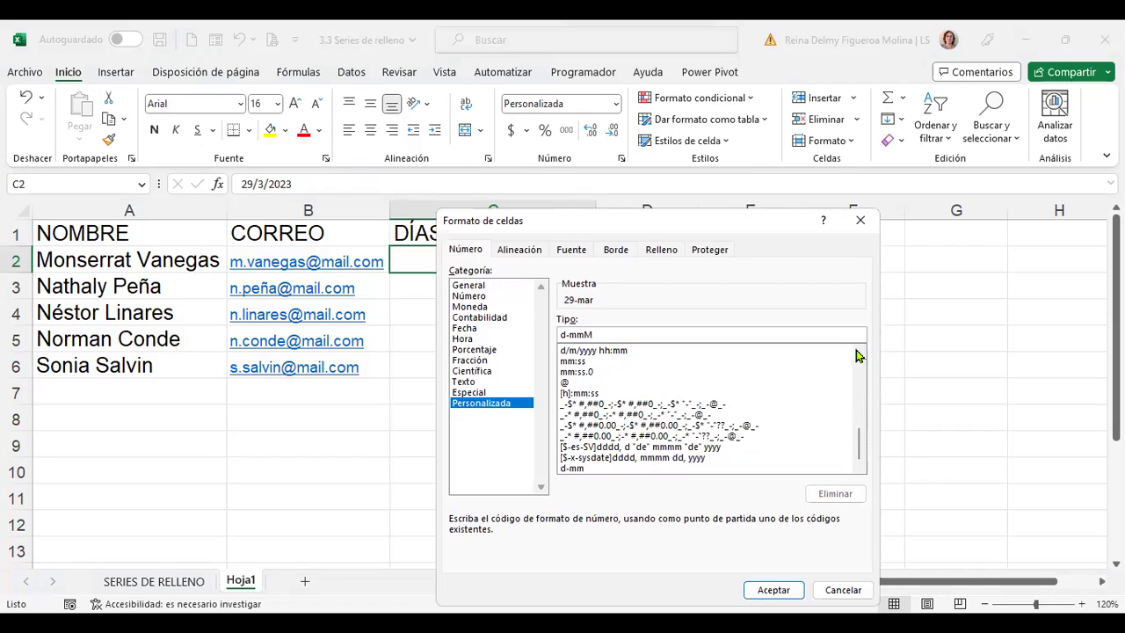
key(BackSpace)
text(m)
key(Return)
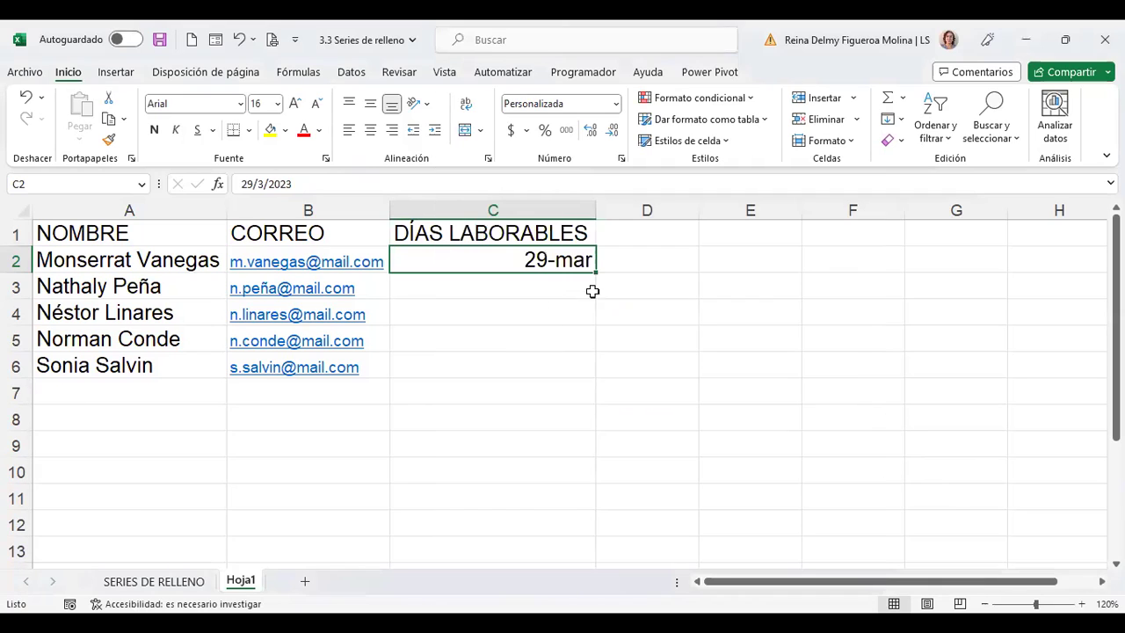
Extend C2 down to C10 as a weekday-only series, 29-mar to 10-abr
drag(593, 278, 590, 479)
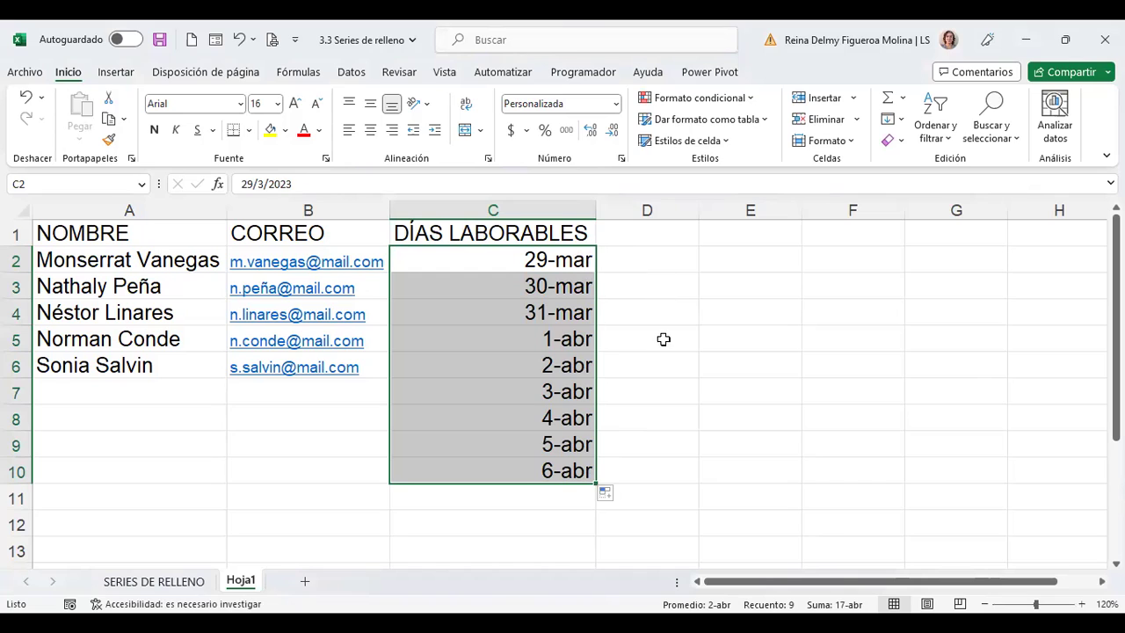
click(614, 495)
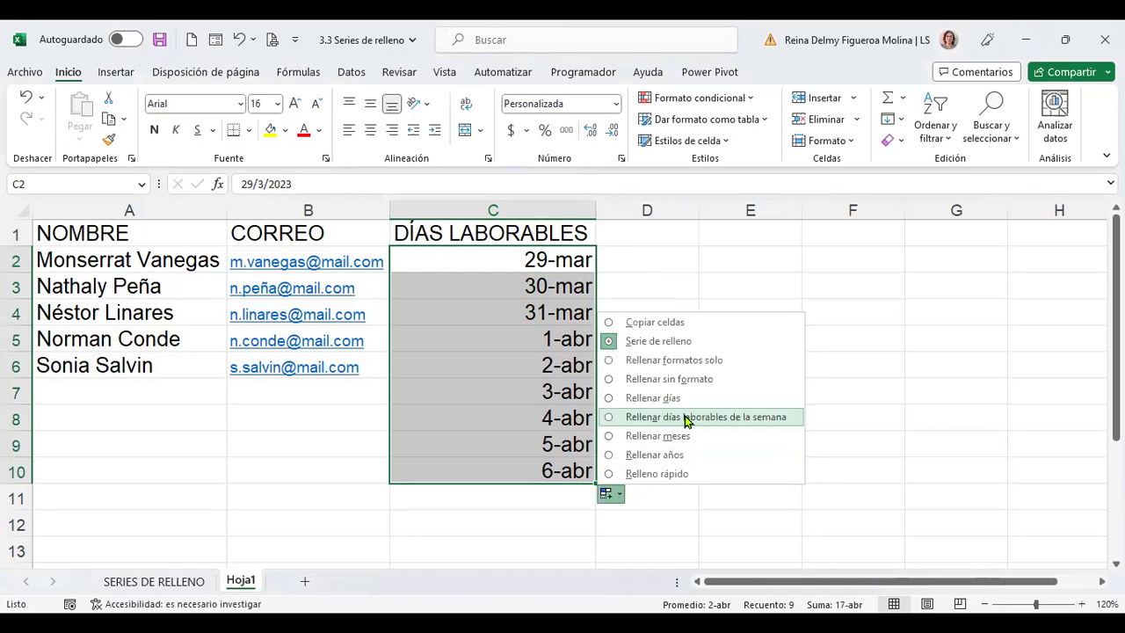
click(756, 418)
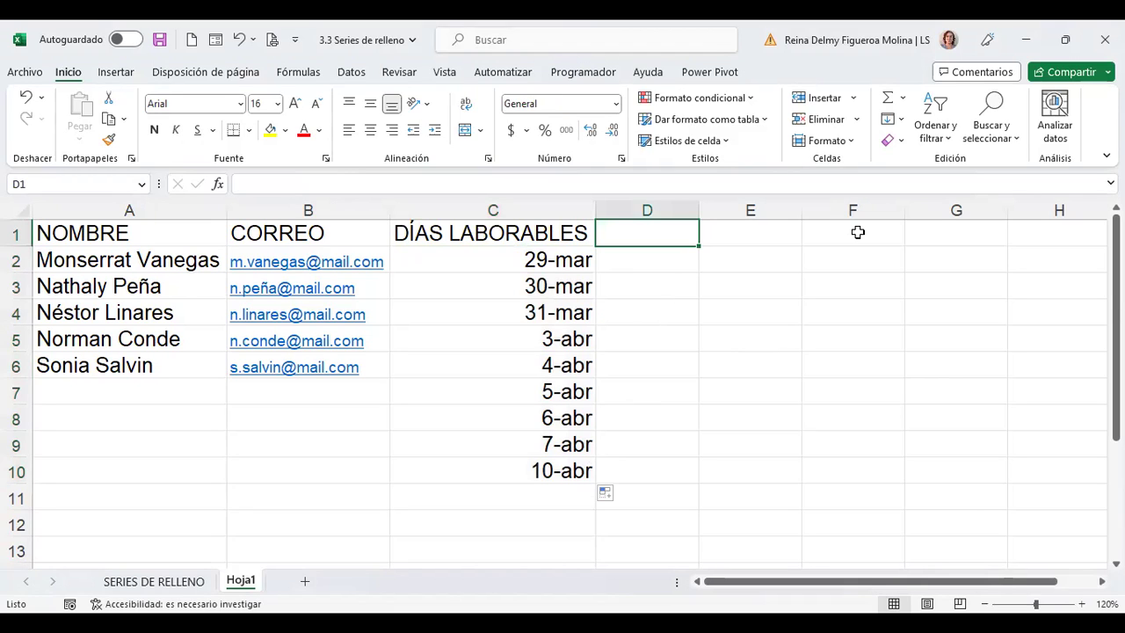
Enter the heading ÚLTIMO DÍA DEL MES in D1 and auto-fit column D
text(ú)
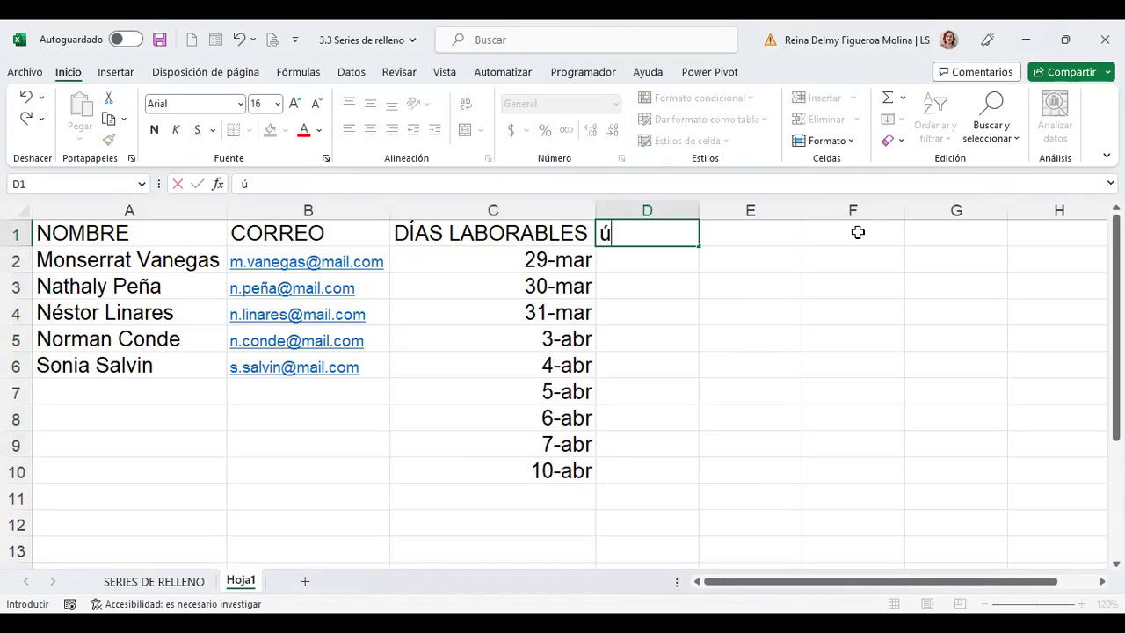
key(BackSpace)
text(ÚLTIMO D)
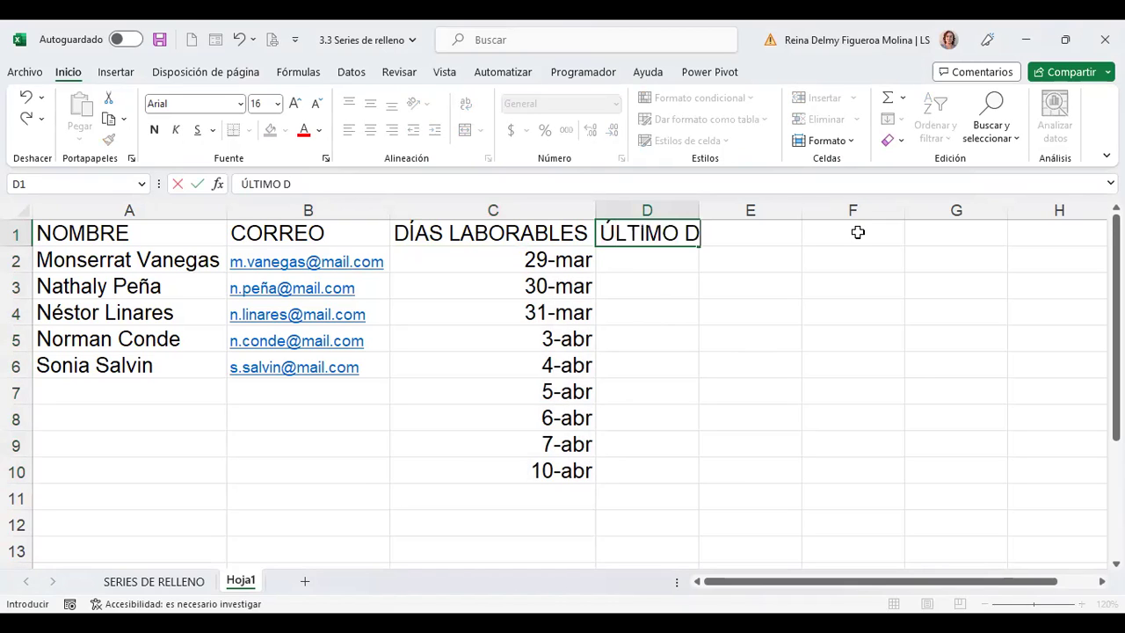
text(ÍA DEL MES)
key(Return)
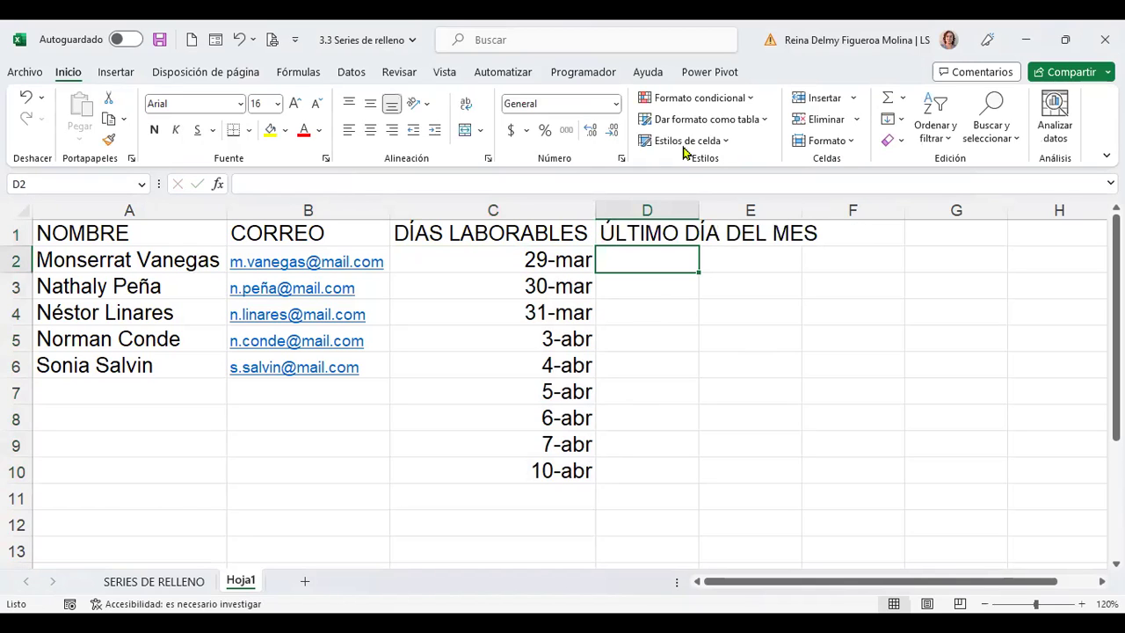
double_click(698, 210)
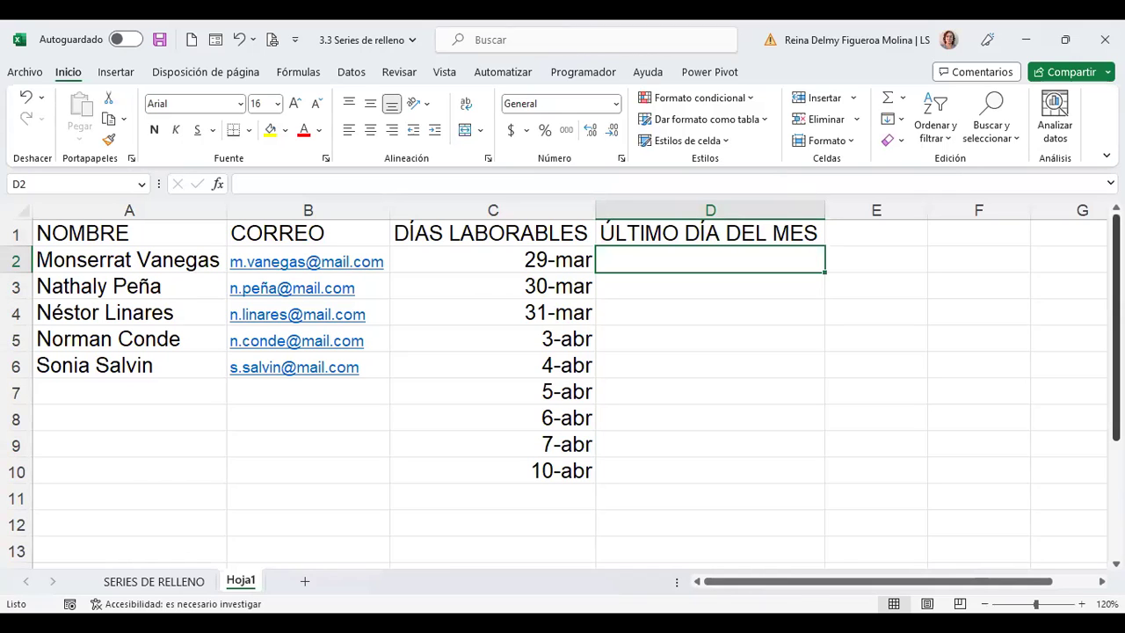
Type 31/1/2023 in D2, then paste C2's formatted date over it
text(31/1/2023)
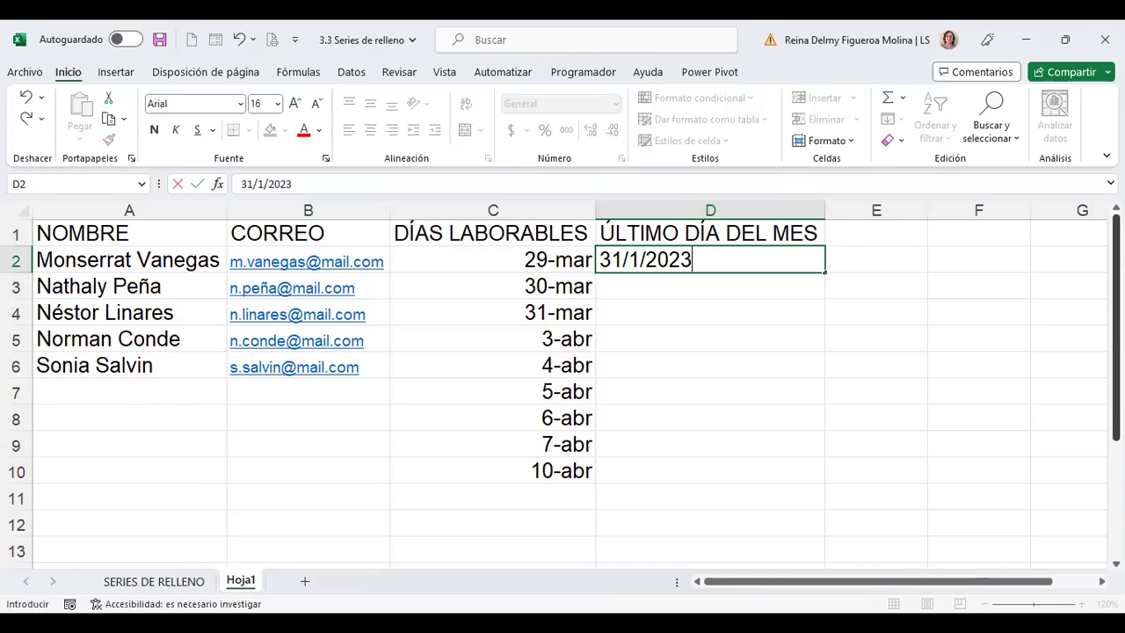
key(Return)
key(Up)
key(Left)
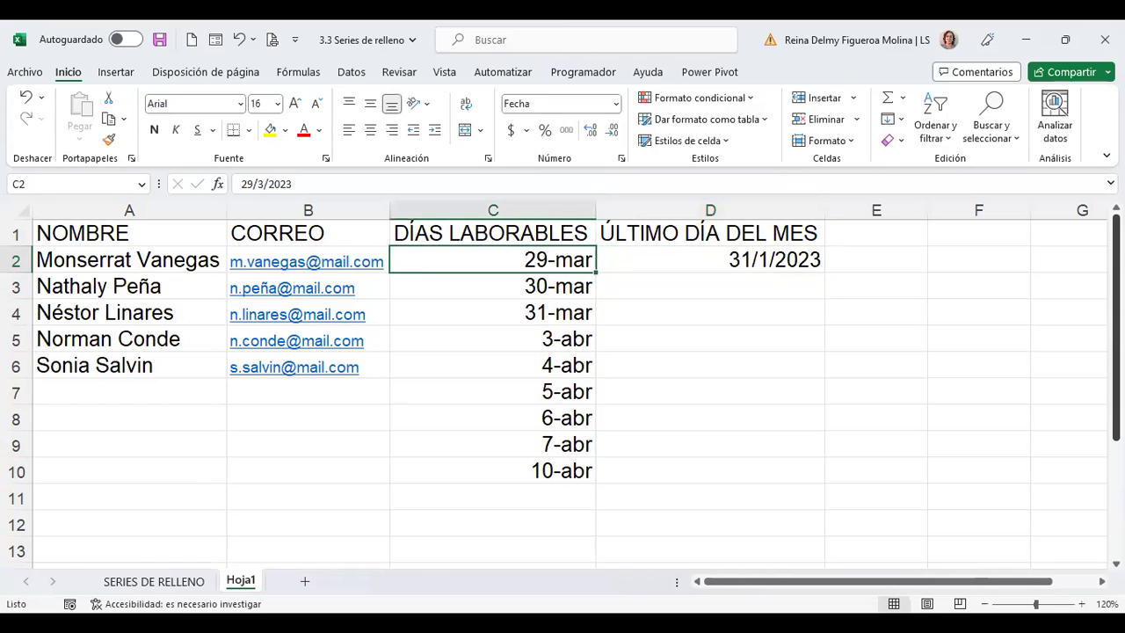
key(ctrl+c)
key(Right)
key(Return)
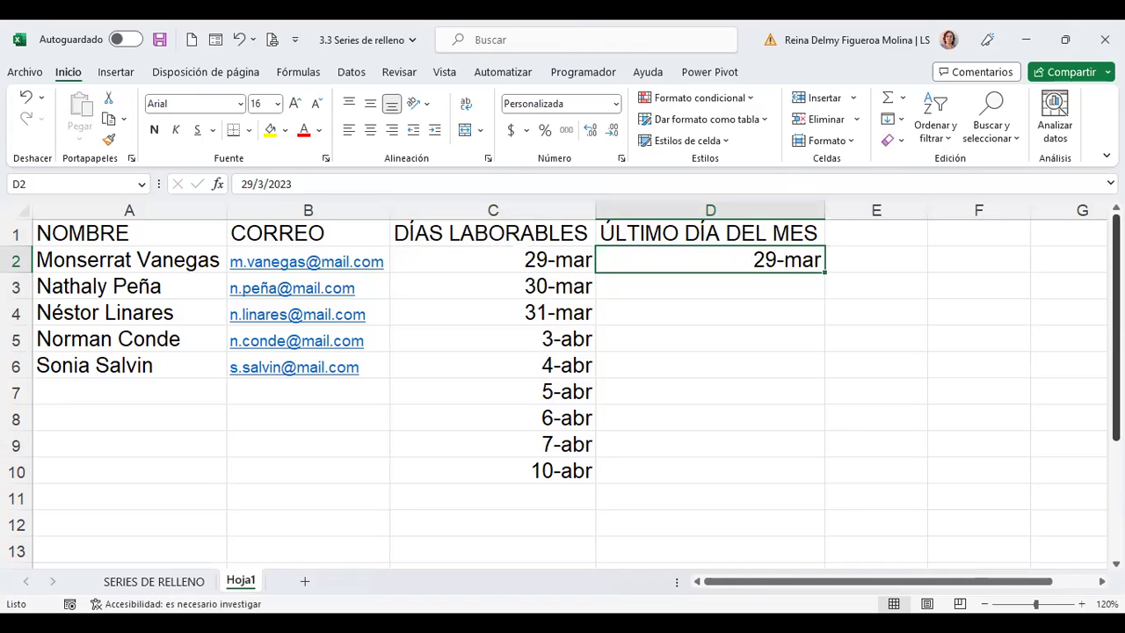
Edit D2's date to 31/1/2023 so it displays 31-ene
key(F2)
key(Home)
key(Delete)
key(Delete)
text(31)
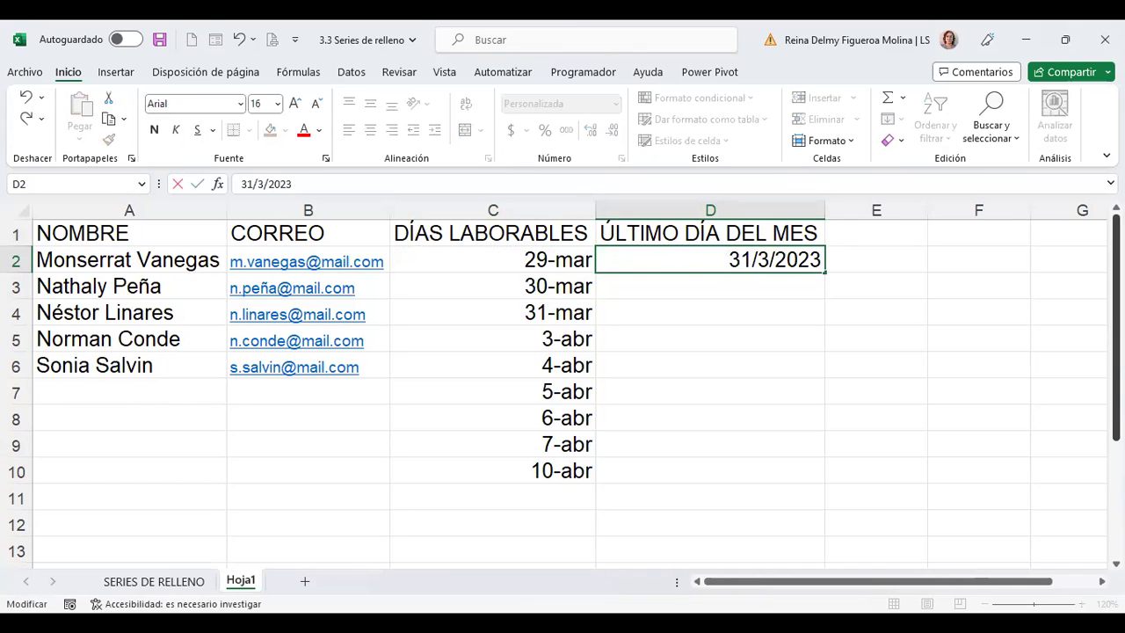
key(Return)
click(710, 259)
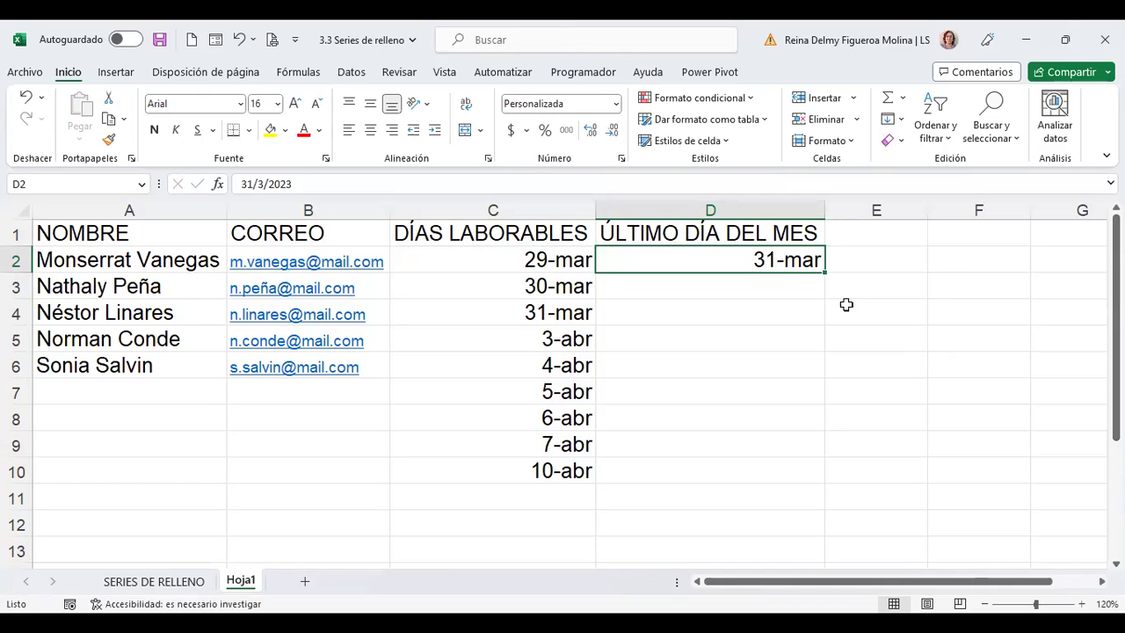
click(262, 183)
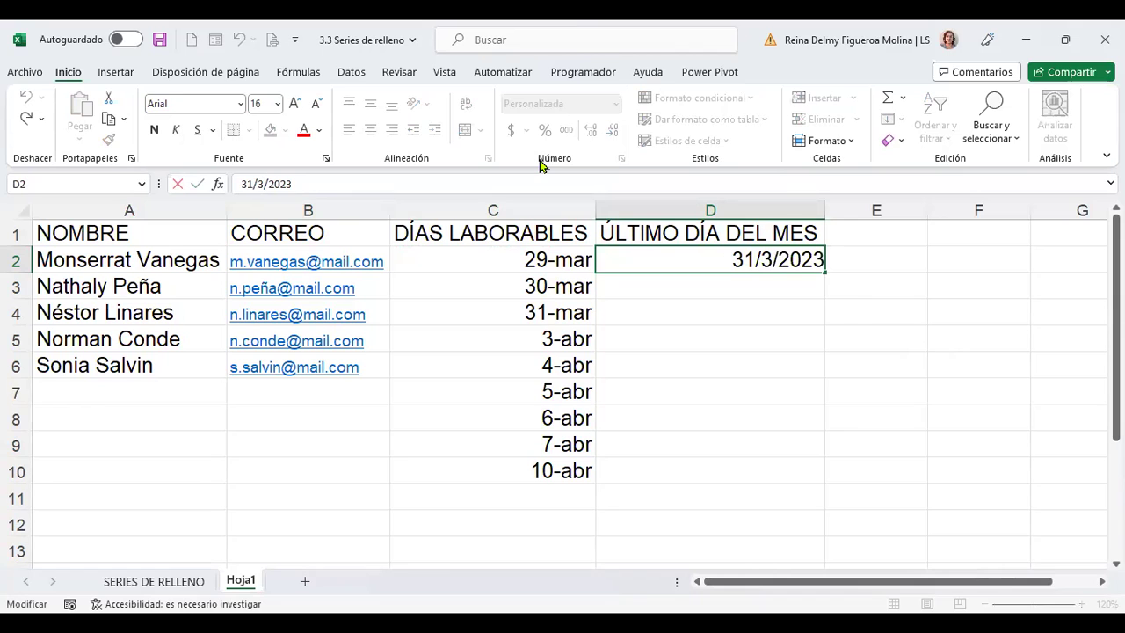
key(BackSpace)
text(1)
key(Return)
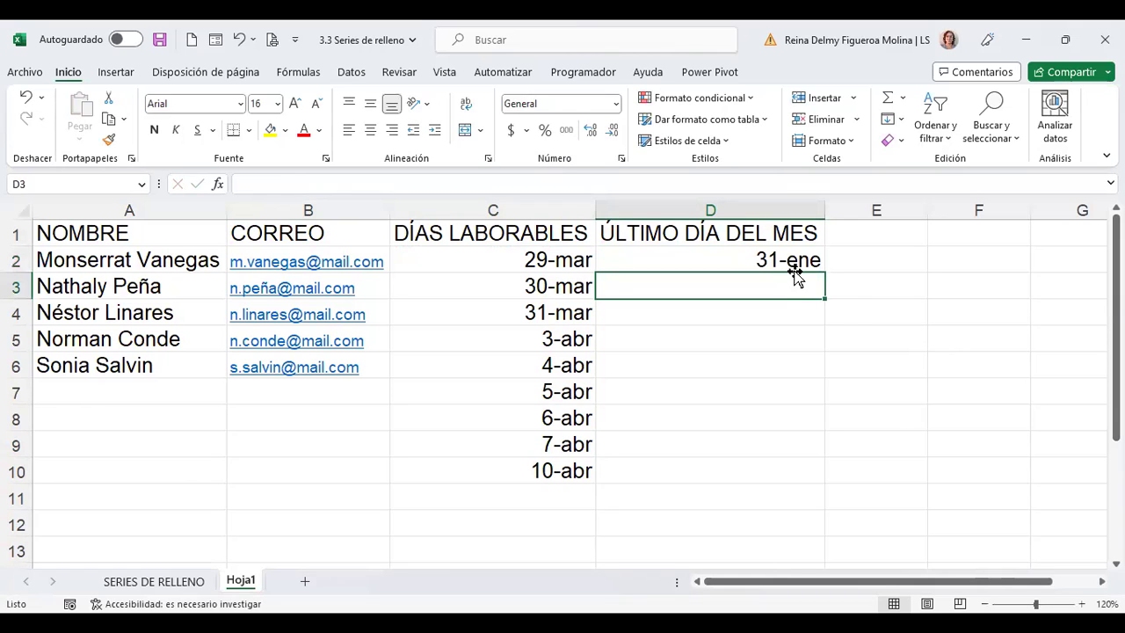
Fill D2 down to D10 with month-end dates, 31-ene through 30-sep
click(792, 257)
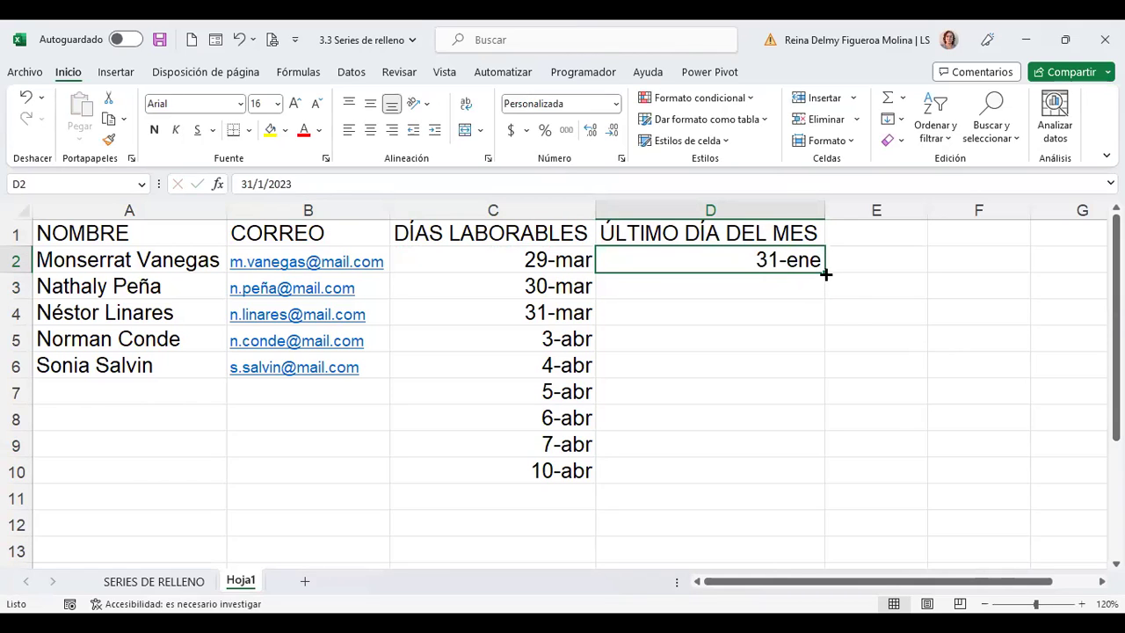
drag(825, 273, 822, 480)
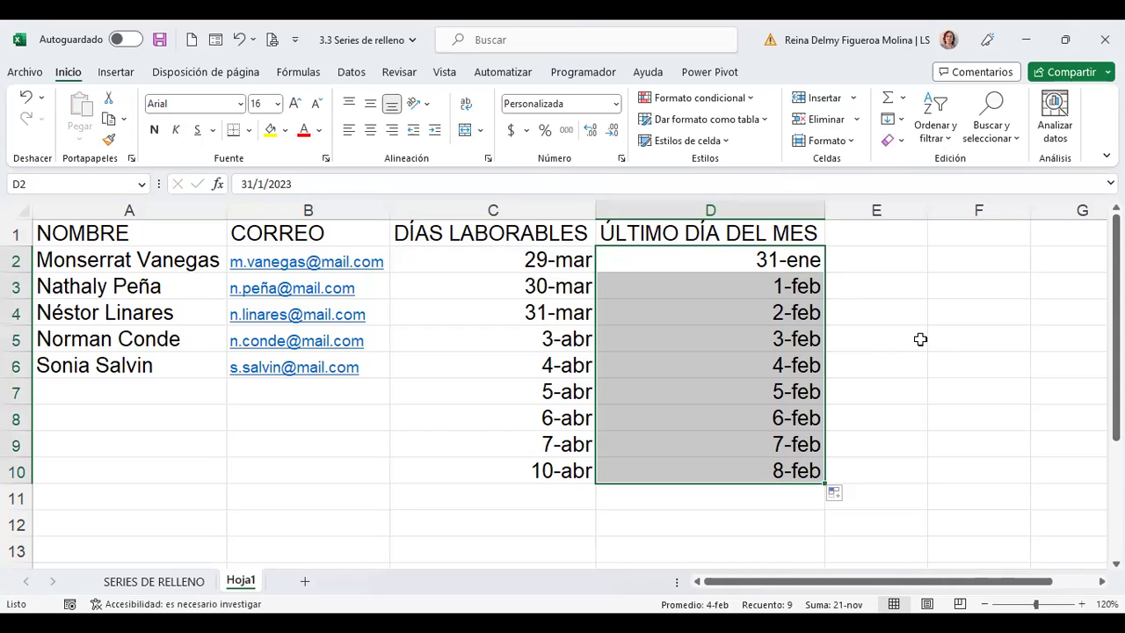
click(849, 501)
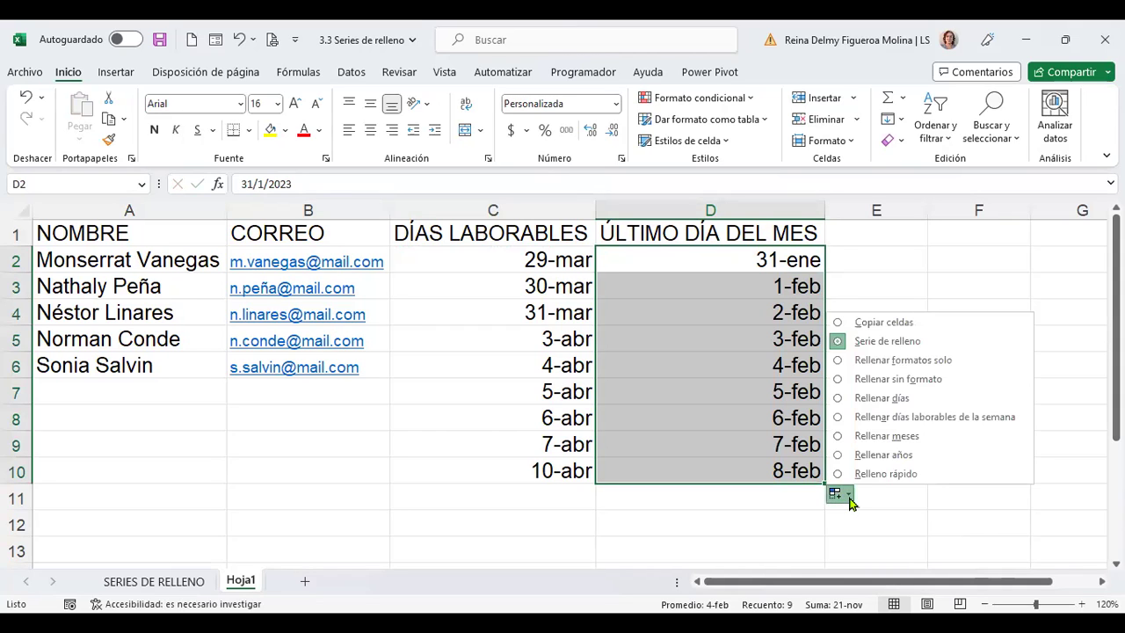
click(930, 438)
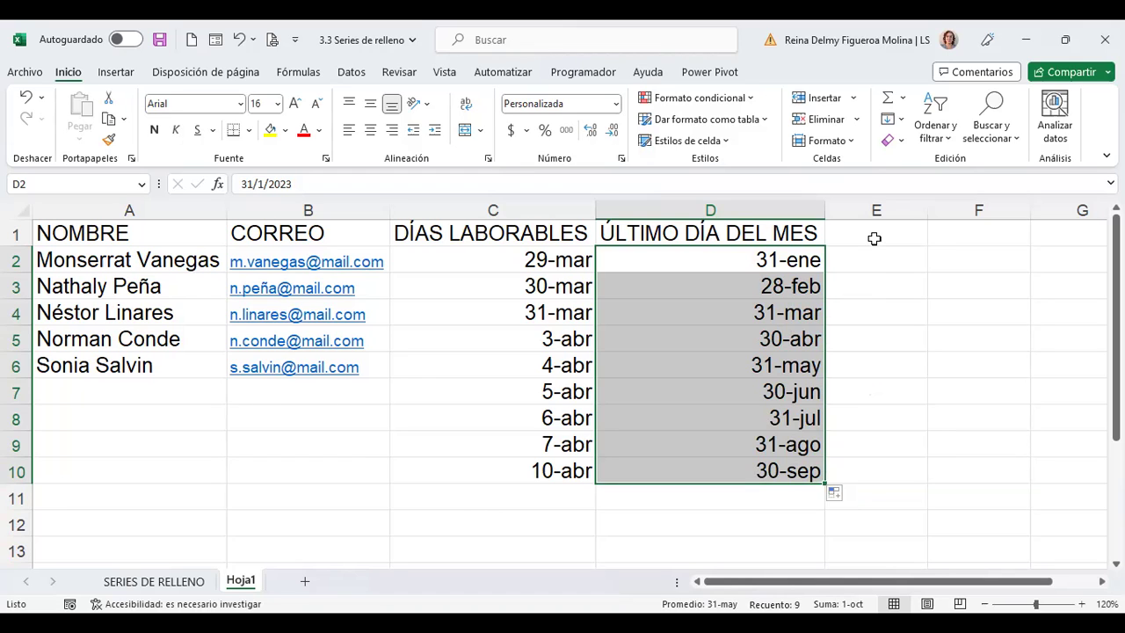
key(shift+BackSpace)
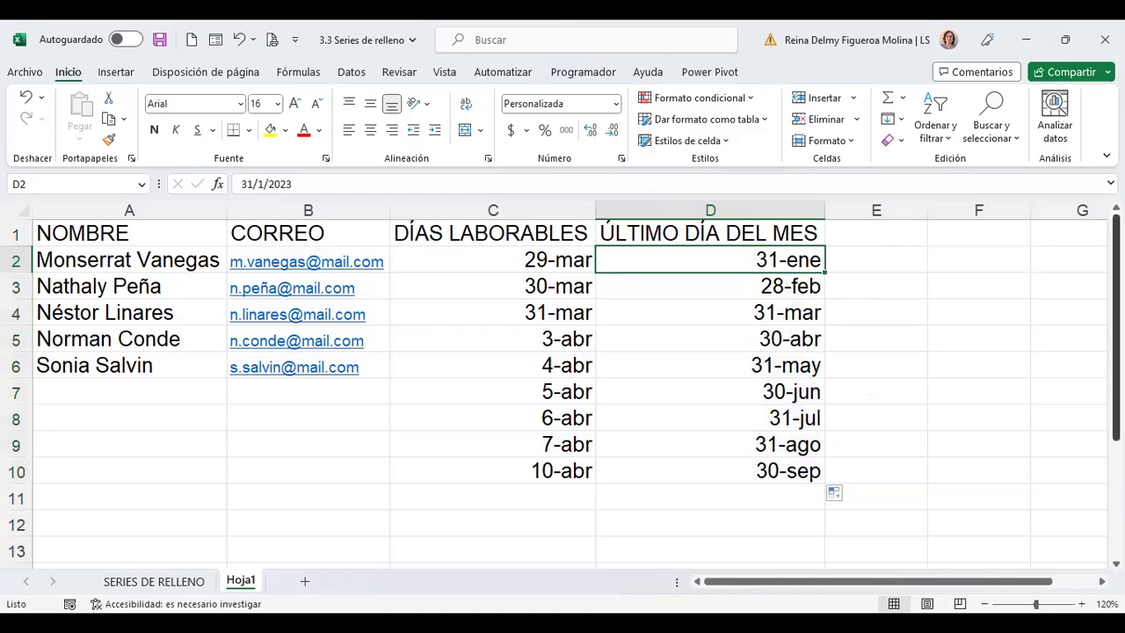
Enter the heading AÑOS in E1 and paste the 31-ene date from D2 into E2
click(876, 233)
text(AÑOS)
key(Return)
click(711, 260)
key(Return)
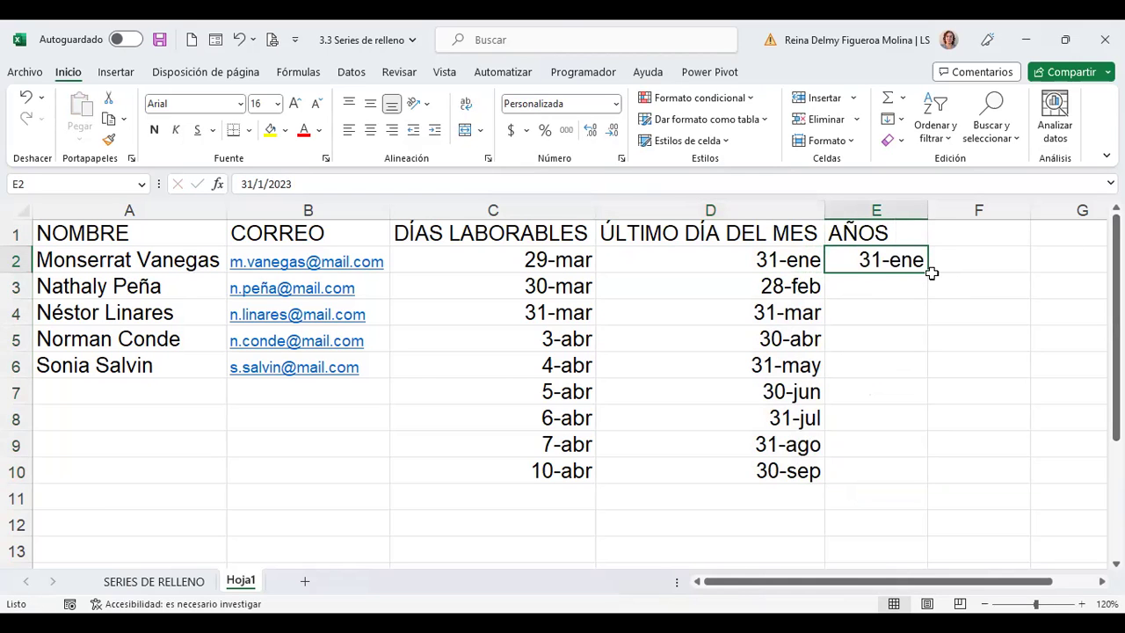
Fill E2:E10 as a yearly series ending at 31/1/2031 and check the years
drag(928, 273, 934, 472)
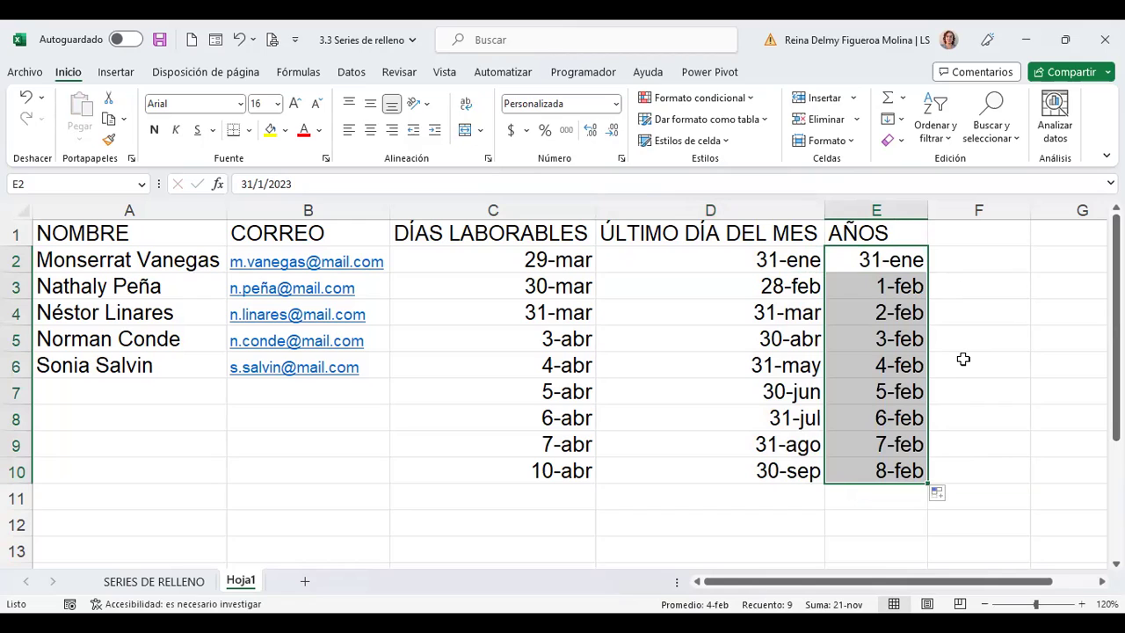
click(954, 500)
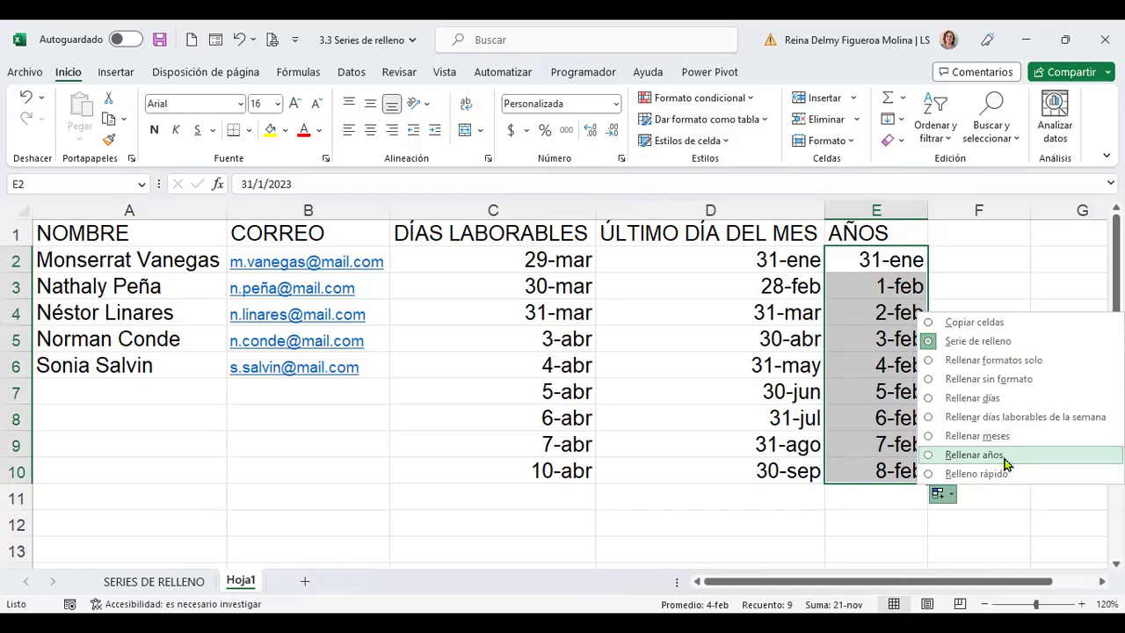
click(1006, 463)
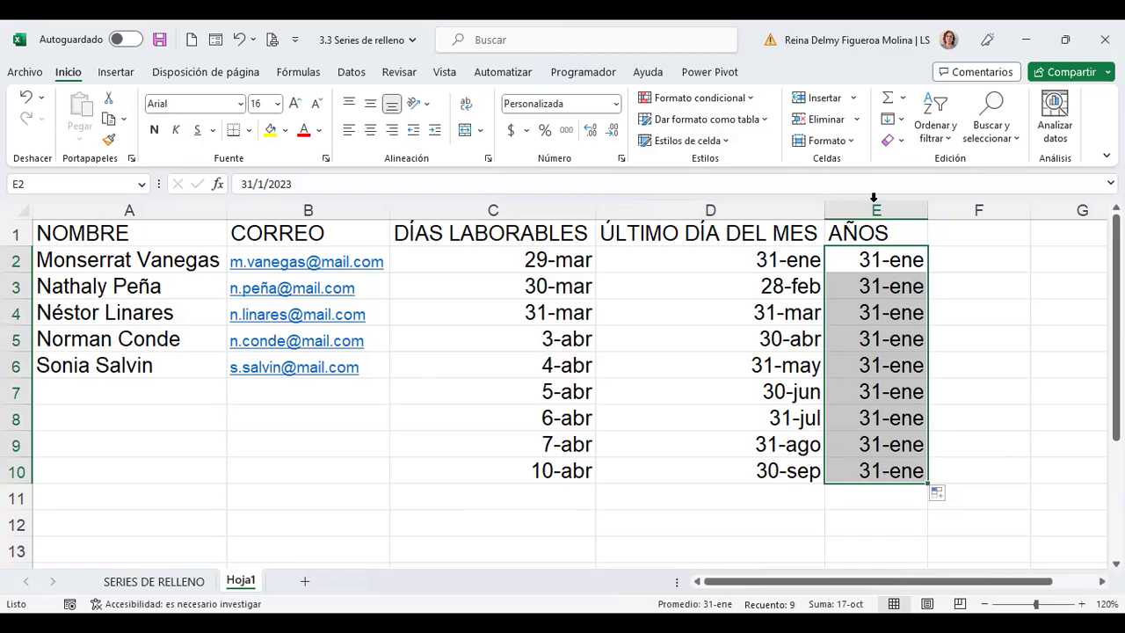
click(890, 259)
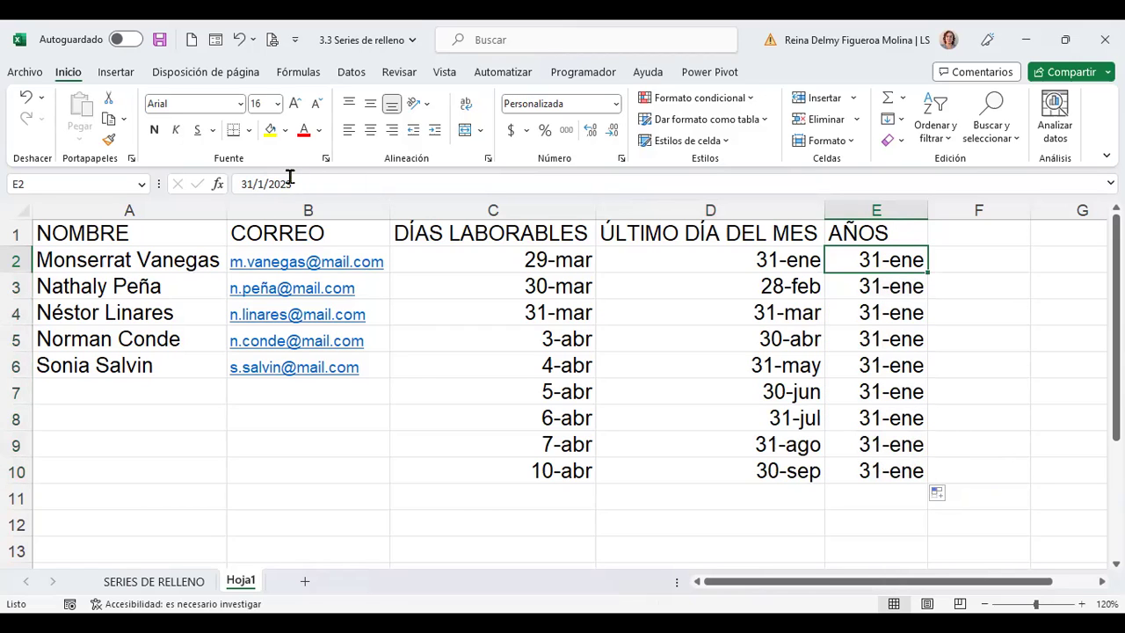
key(Down)
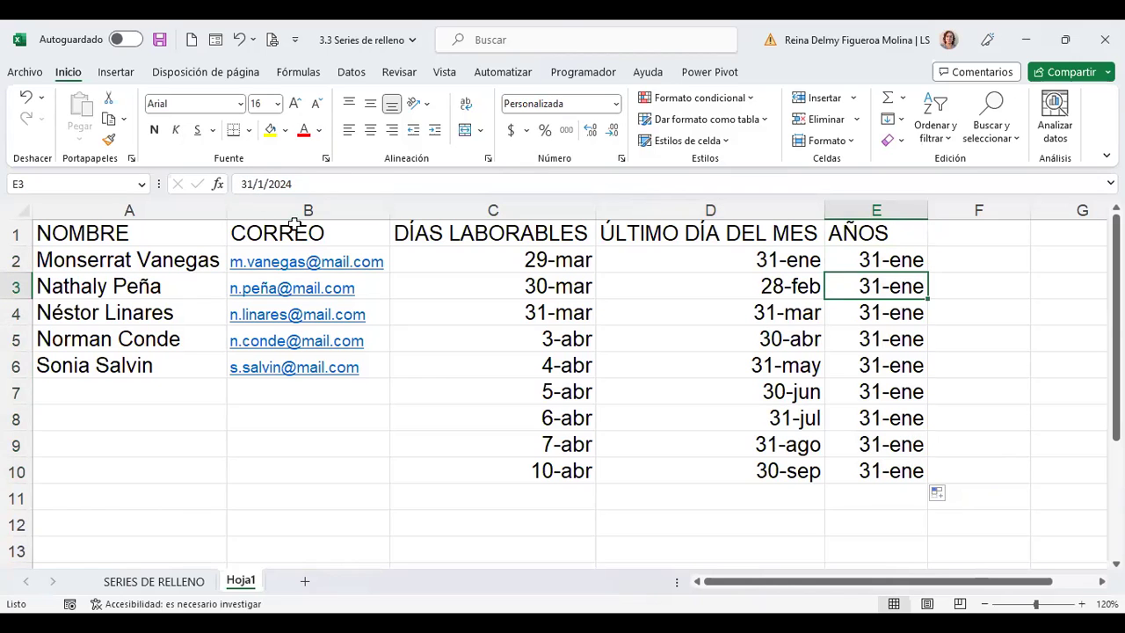
key(Down)
key(Down)
key(Down)
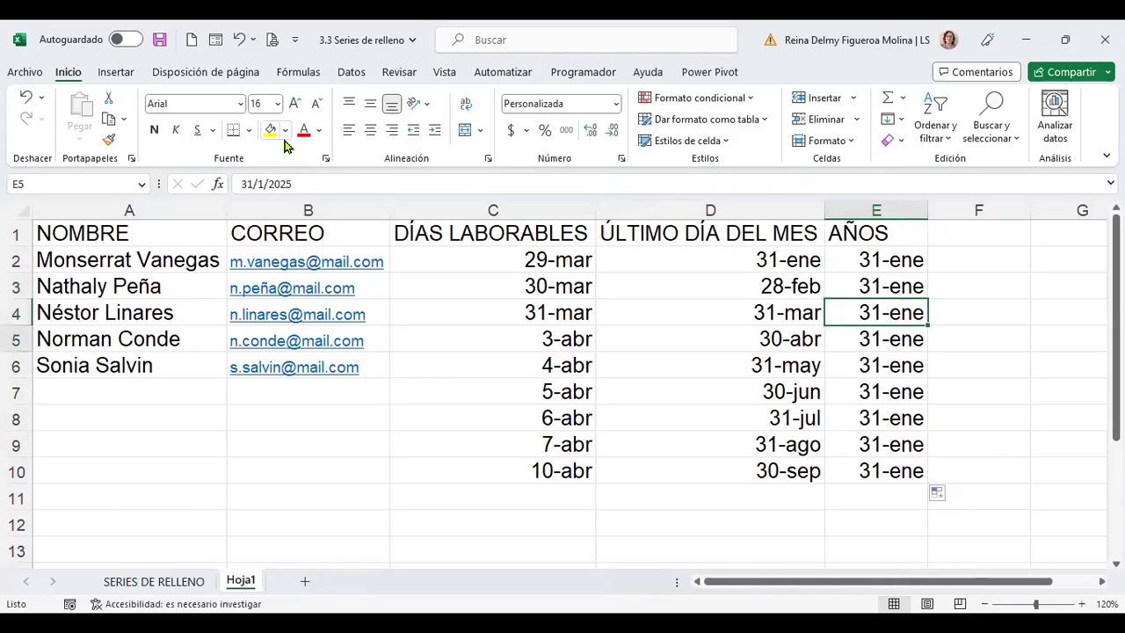
key(Down)
key(Down)
key(Down)
key(Down)
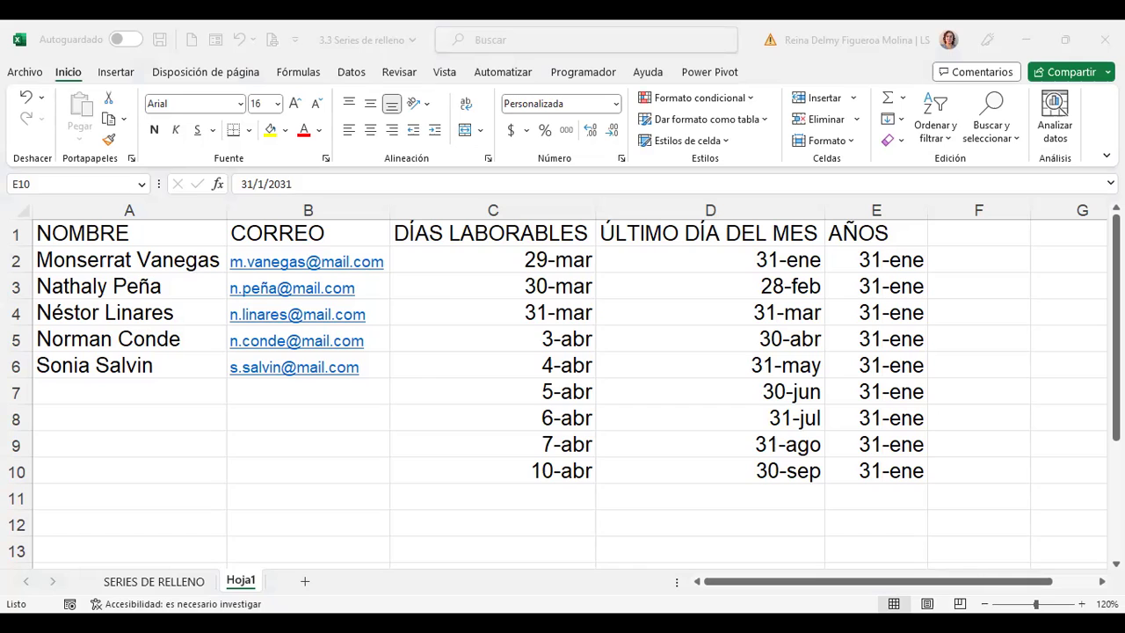
click(978, 233)
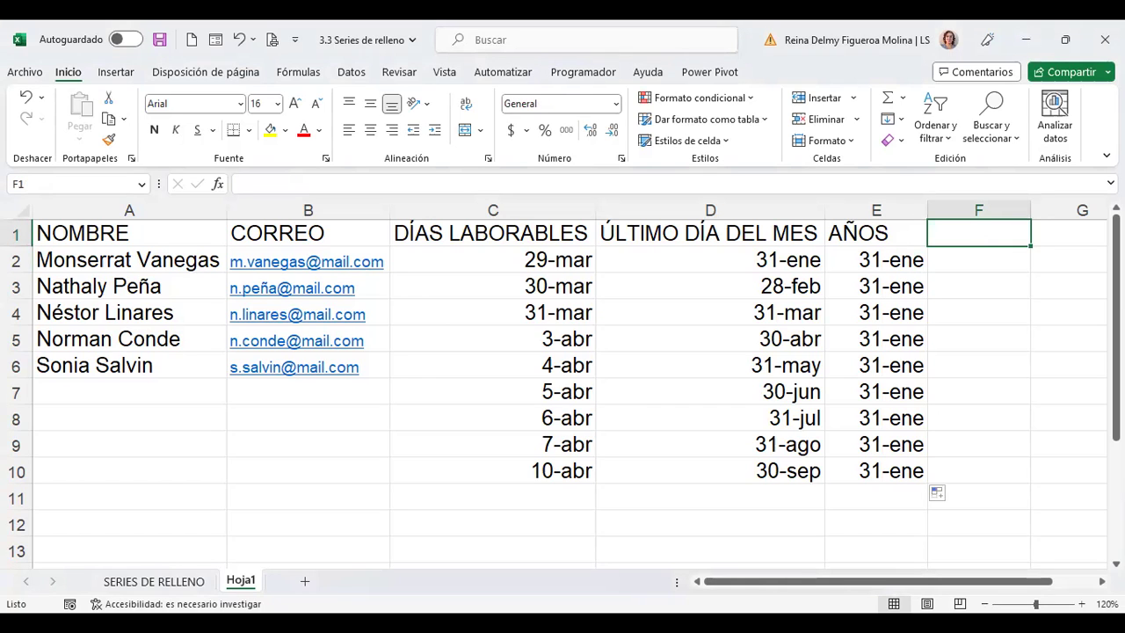
Enter SEMANAS in F1 and fill Semana 1 through Semana 9 down F2:F10
text(SEMANAS)
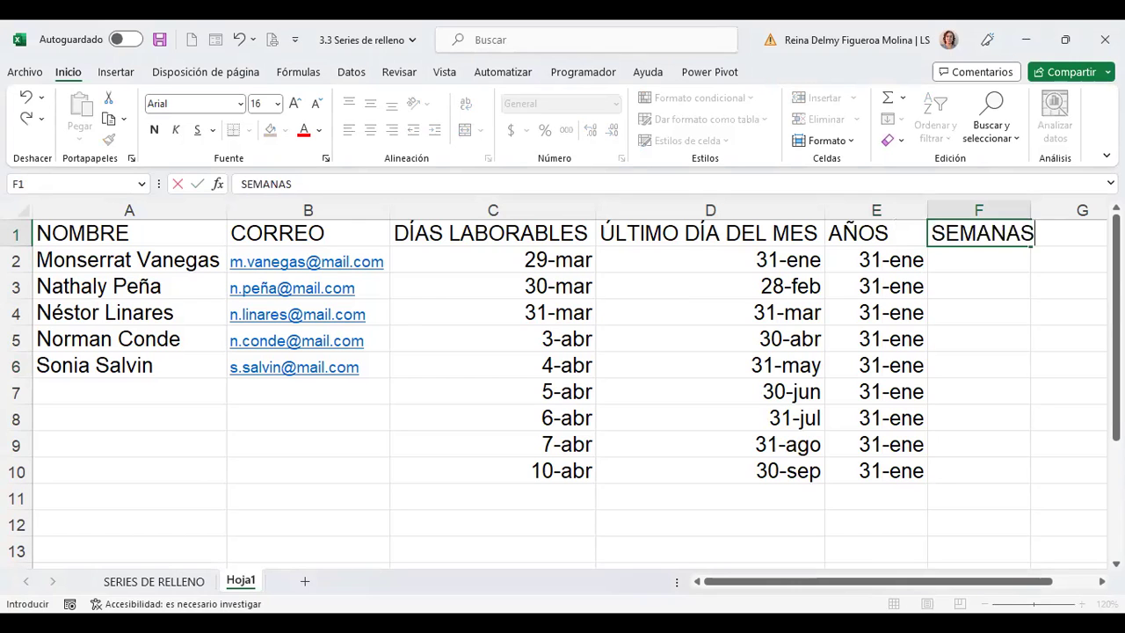
click(978, 286)
click(978, 259)
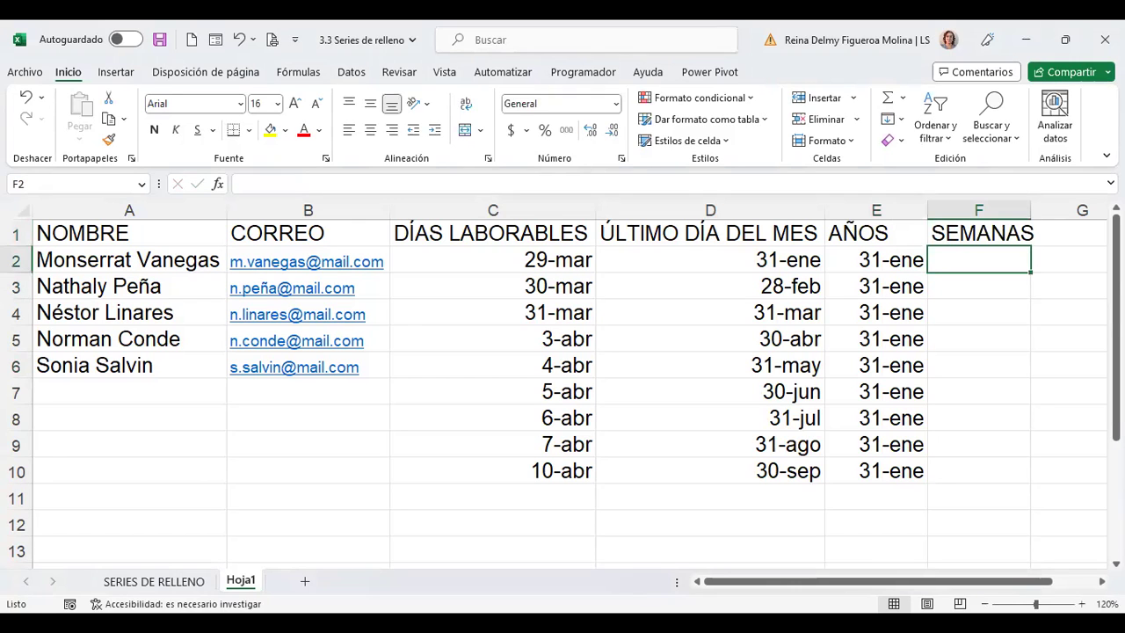
text(Semana 1)
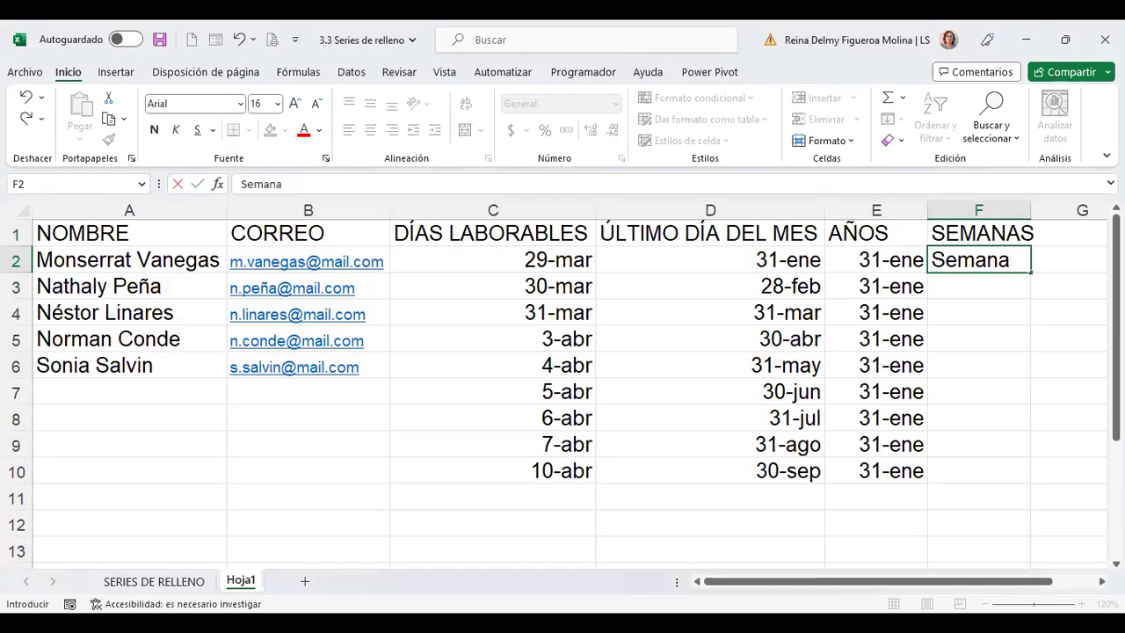
key(Return)
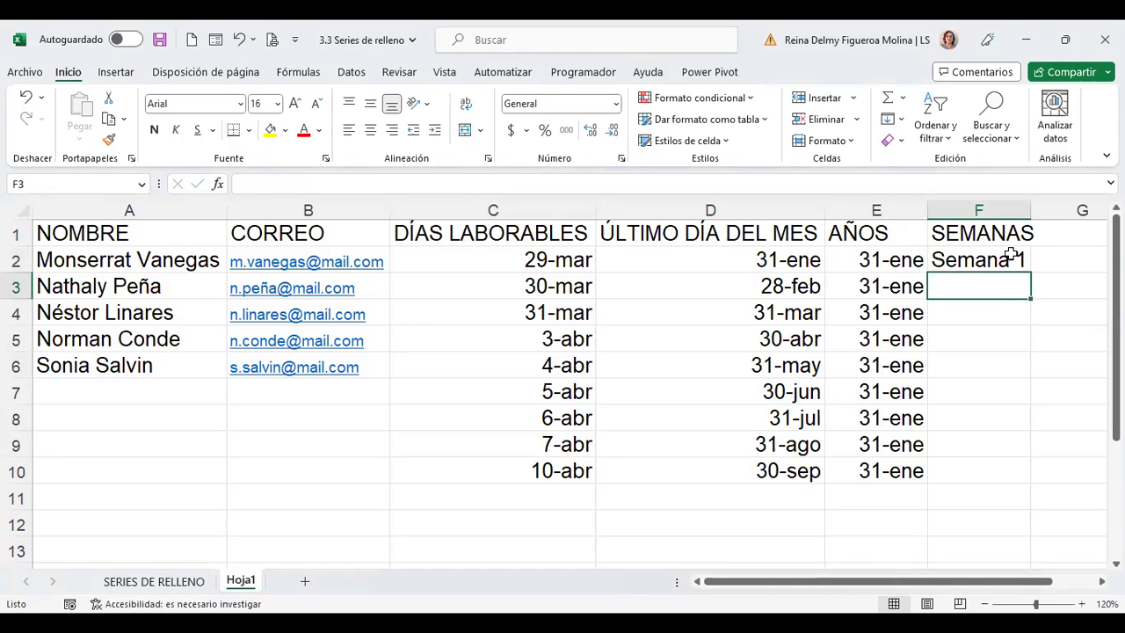
click(1011, 257)
drag(1033, 275, 1030, 474)
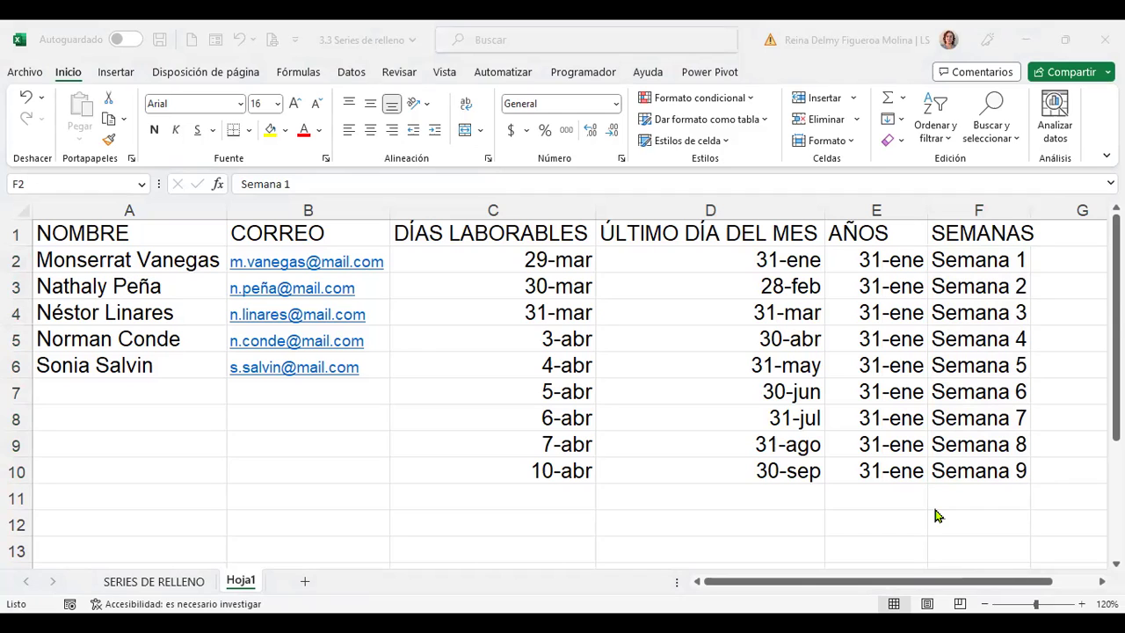
click(535, 279)
Clear the old dates in C3:C12, keeping the 29-mar start date in C2
key(shift+Down)
key(shift+Down)
key(shift+Down)
key(shift+Down)
key(shift+Down)
key(shift+Down)
key(shift+Down)
key(shift+Down)
key(shift+Down)
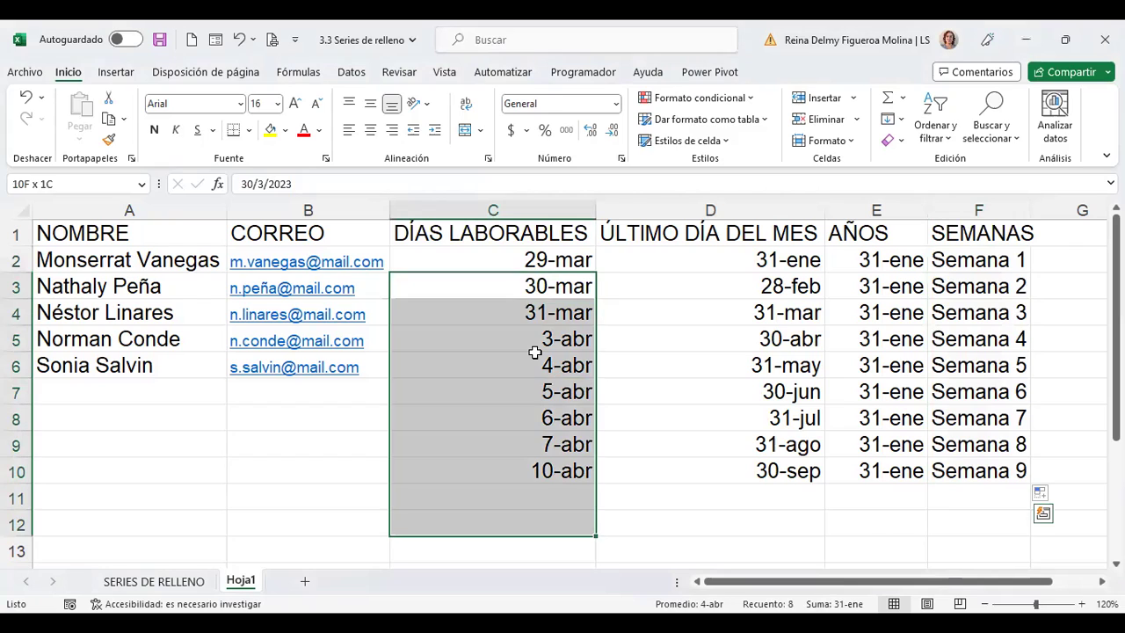
key(Delete)
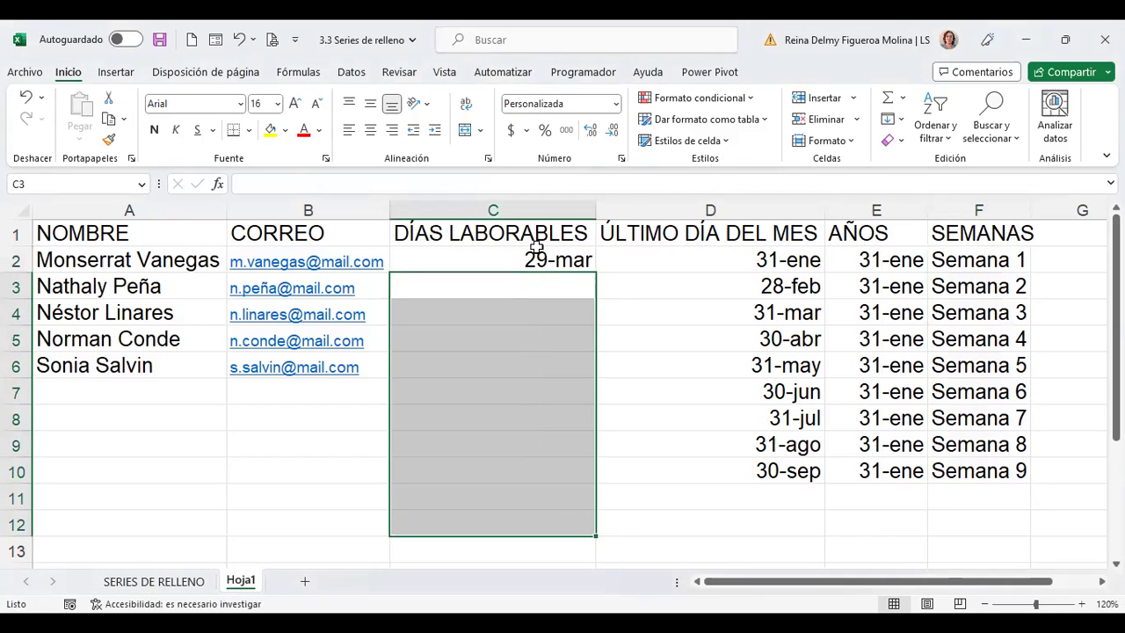
click(536, 261)
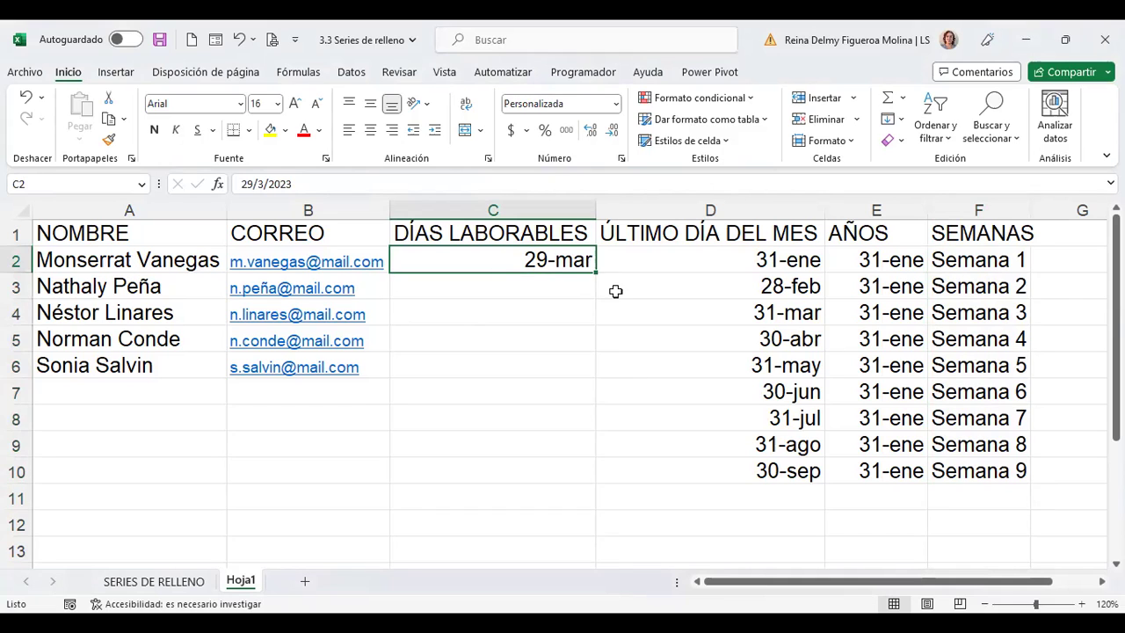
Fill from 29-mar down to C10 as weekdays only, so 31-mar jumps to 3-abr
drag(595, 272, 584, 493)
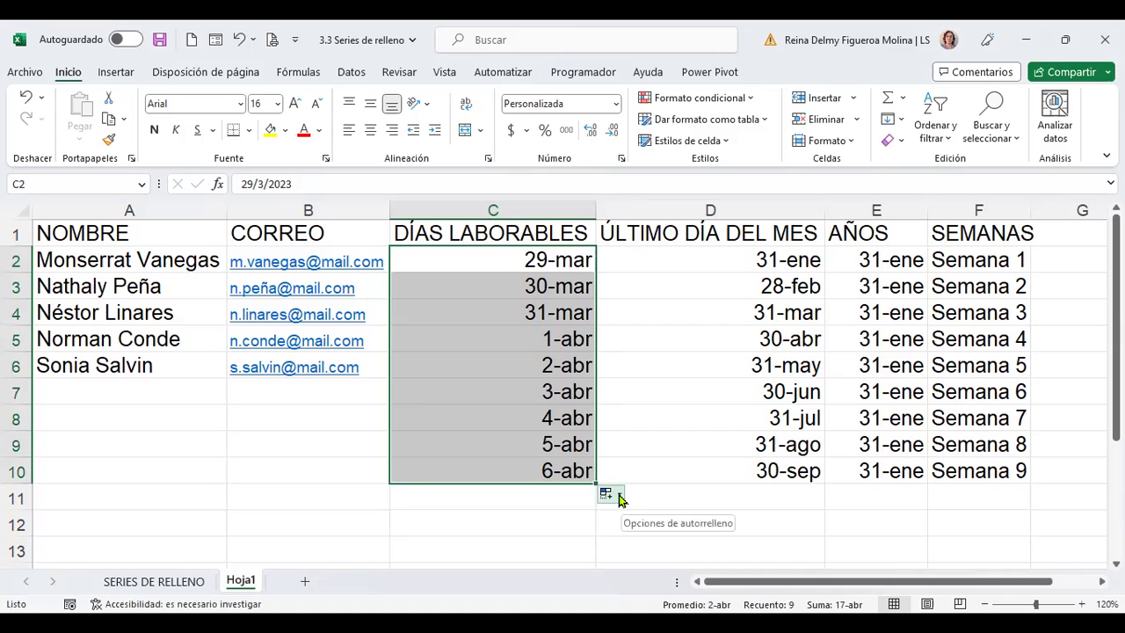
click(618, 498)
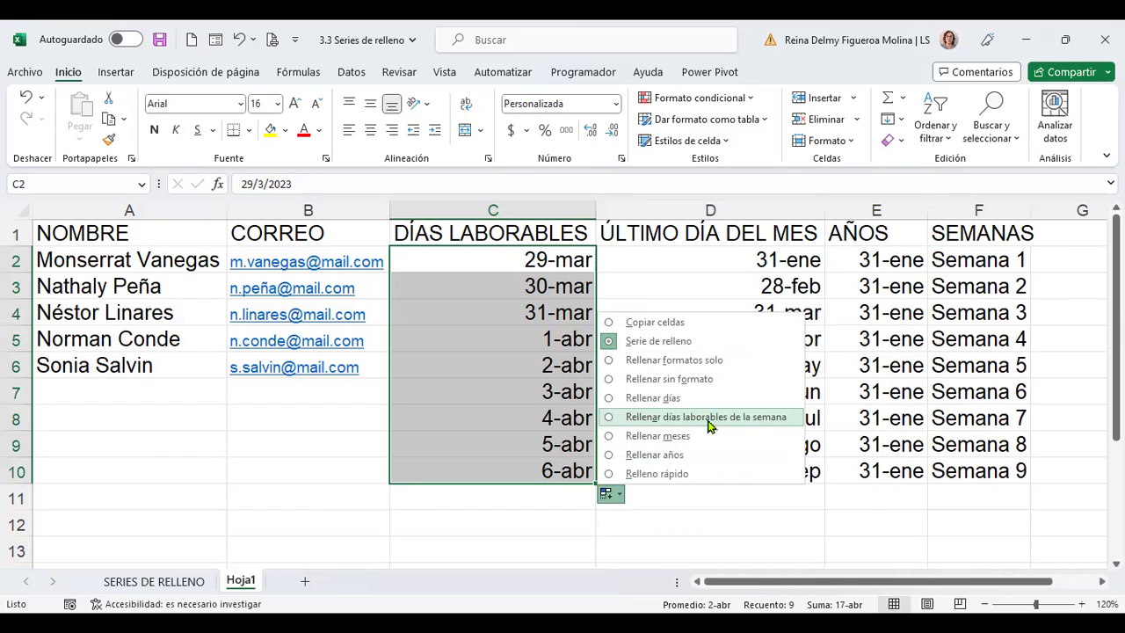
click(709, 420)
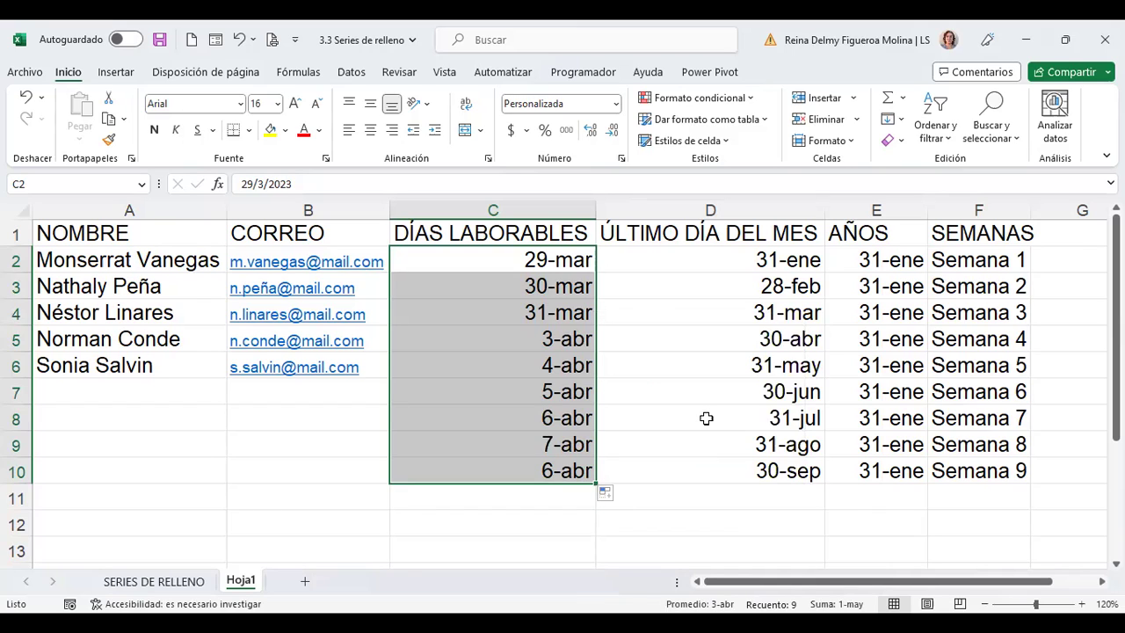